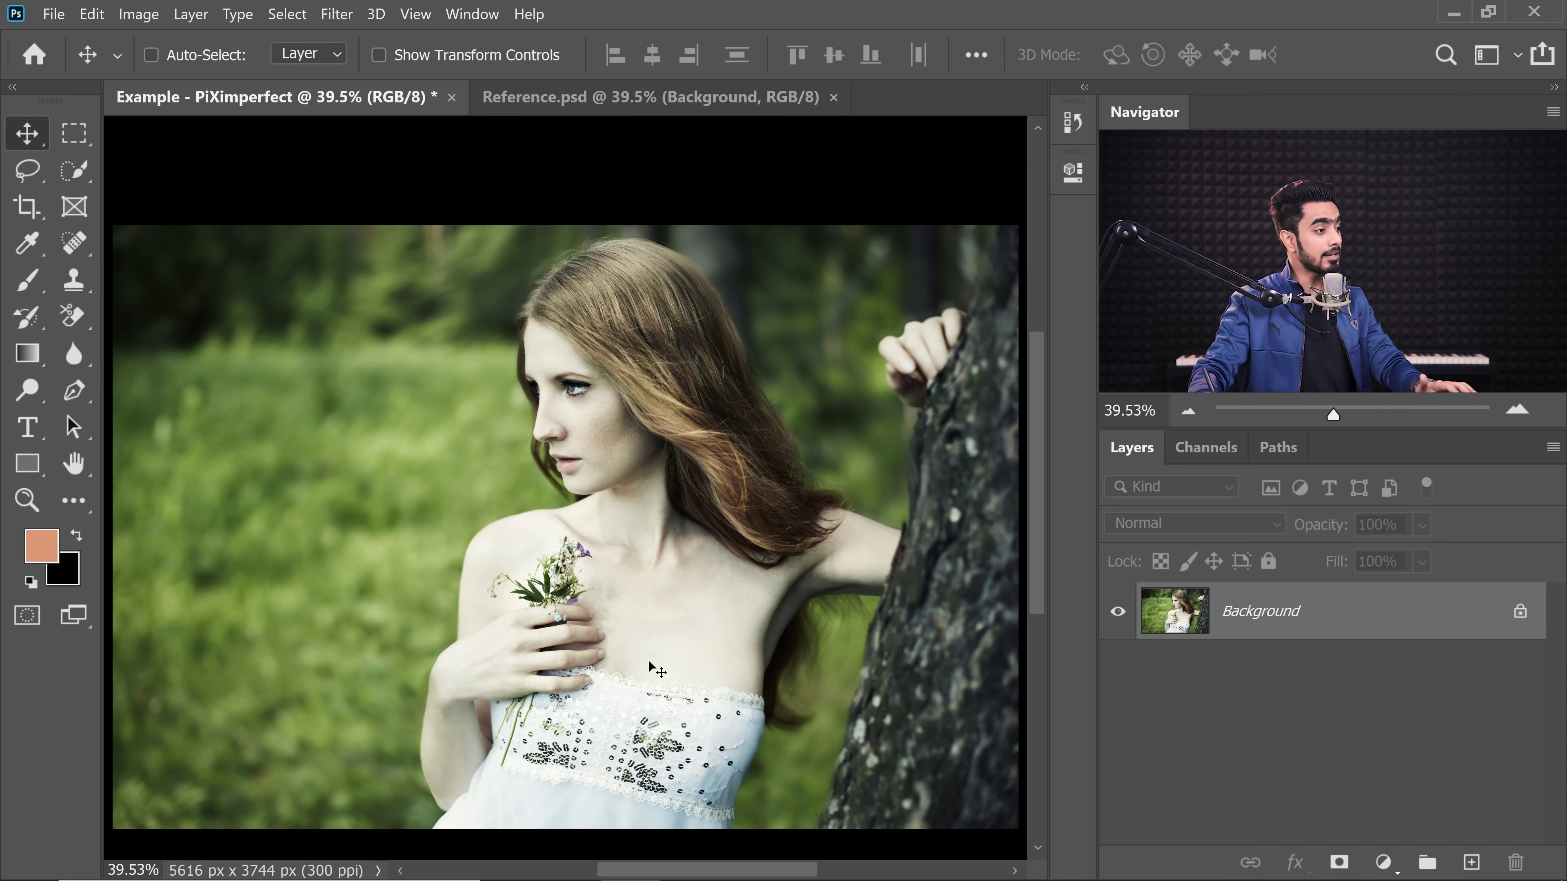
Step: Place Reference Skin Tone.jpg into the forest portrait as a layer and shift it left
{"action": "left_click", "coordinate": [689, 851]}
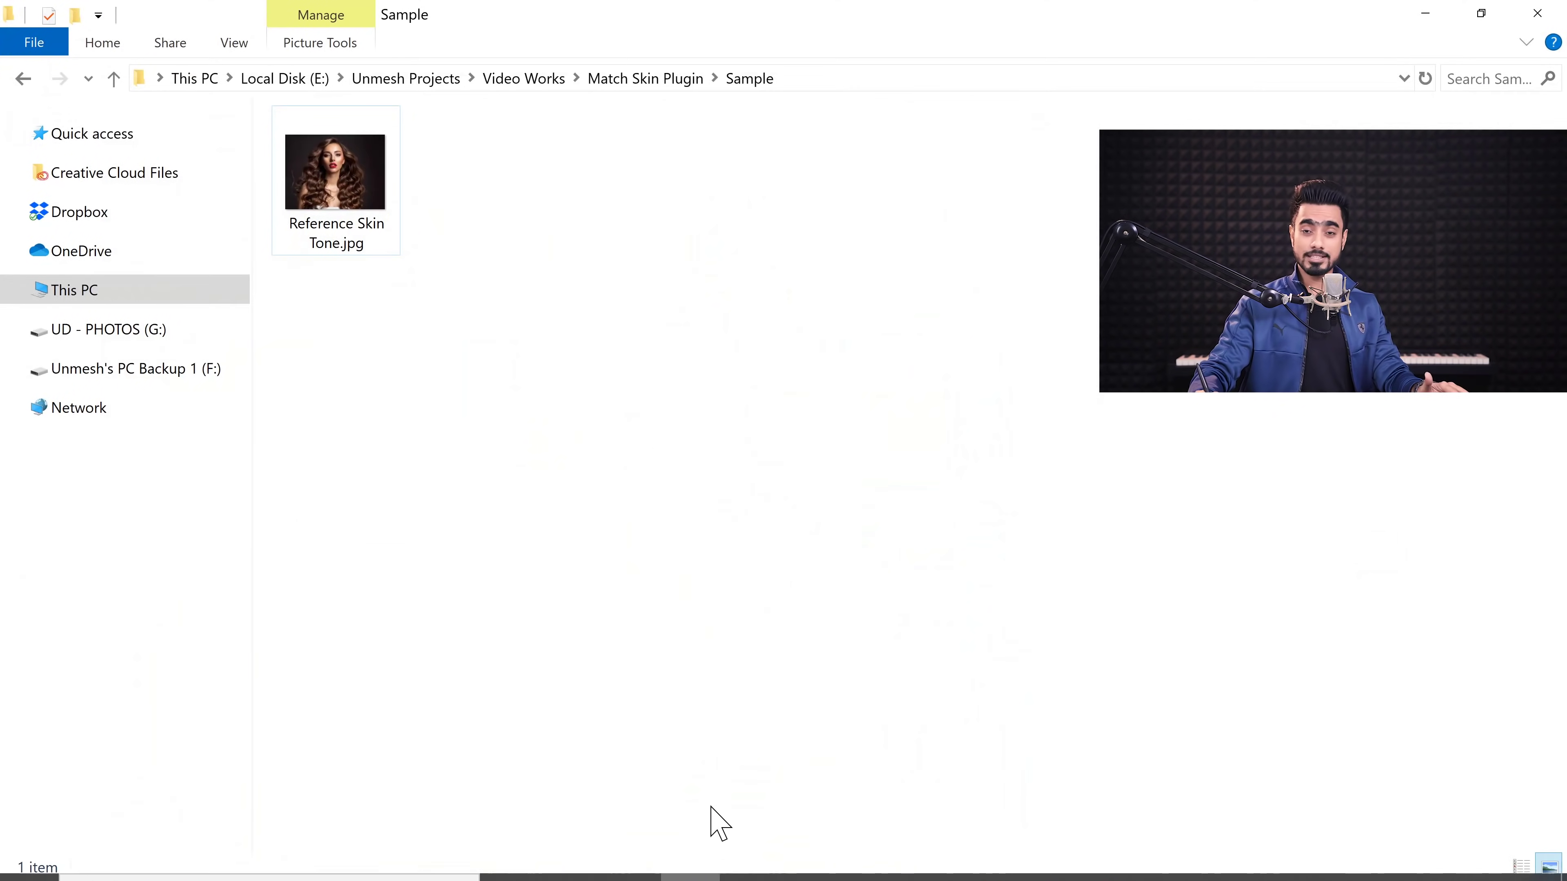
{"action": "left_click_drag", "start_coordinate": [616, 48], "coordinate": [1343, 251]}
{"action": "left_click", "coordinate": [1039, 423]}
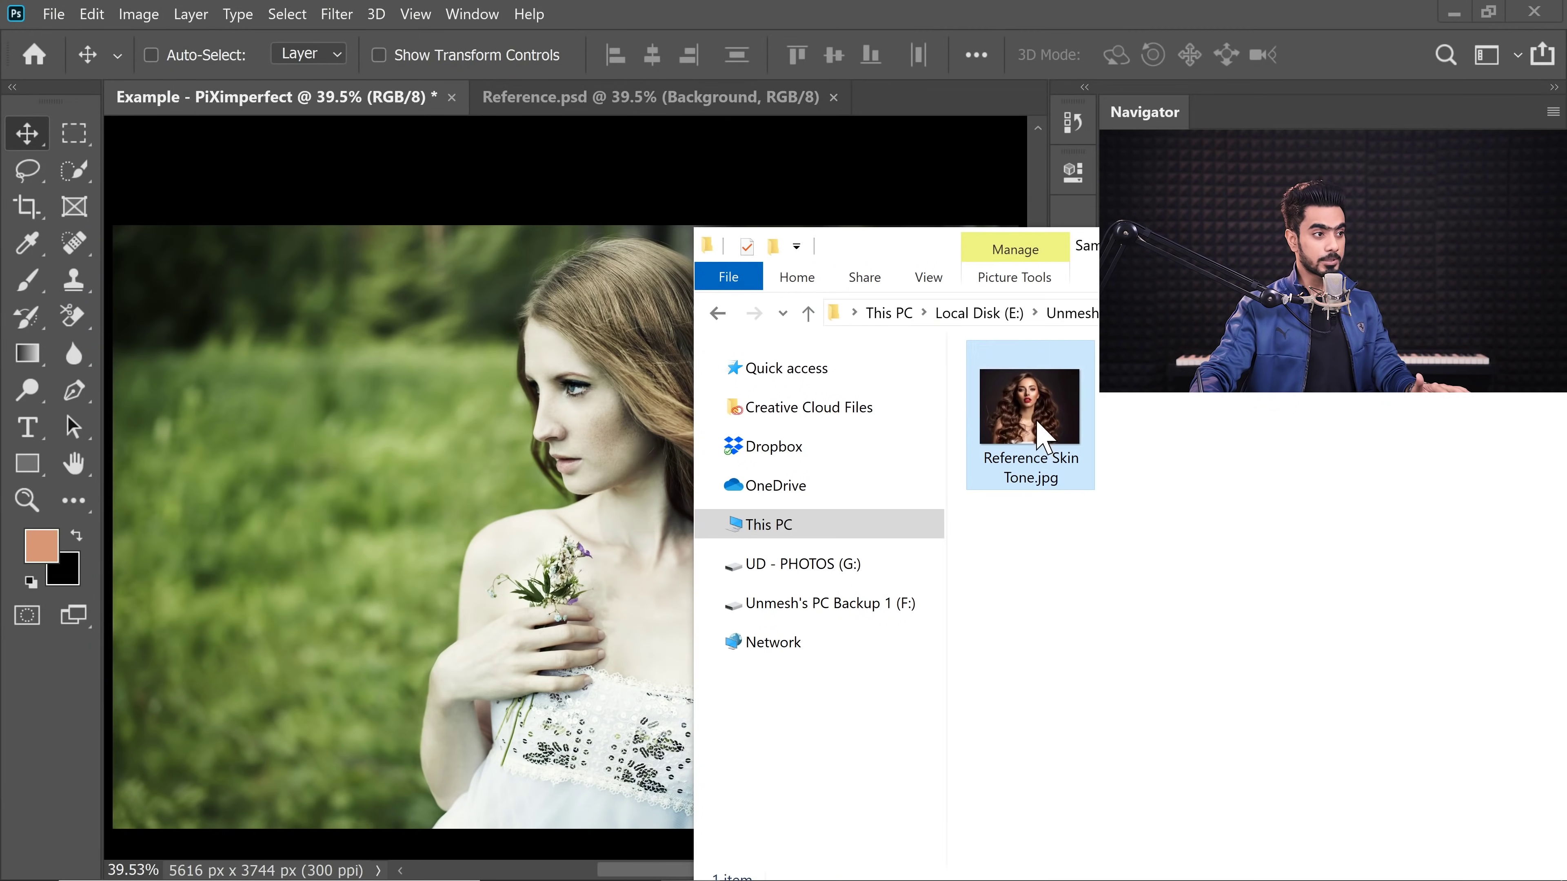
{"action": "left_click", "coordinate": [420, 517]}
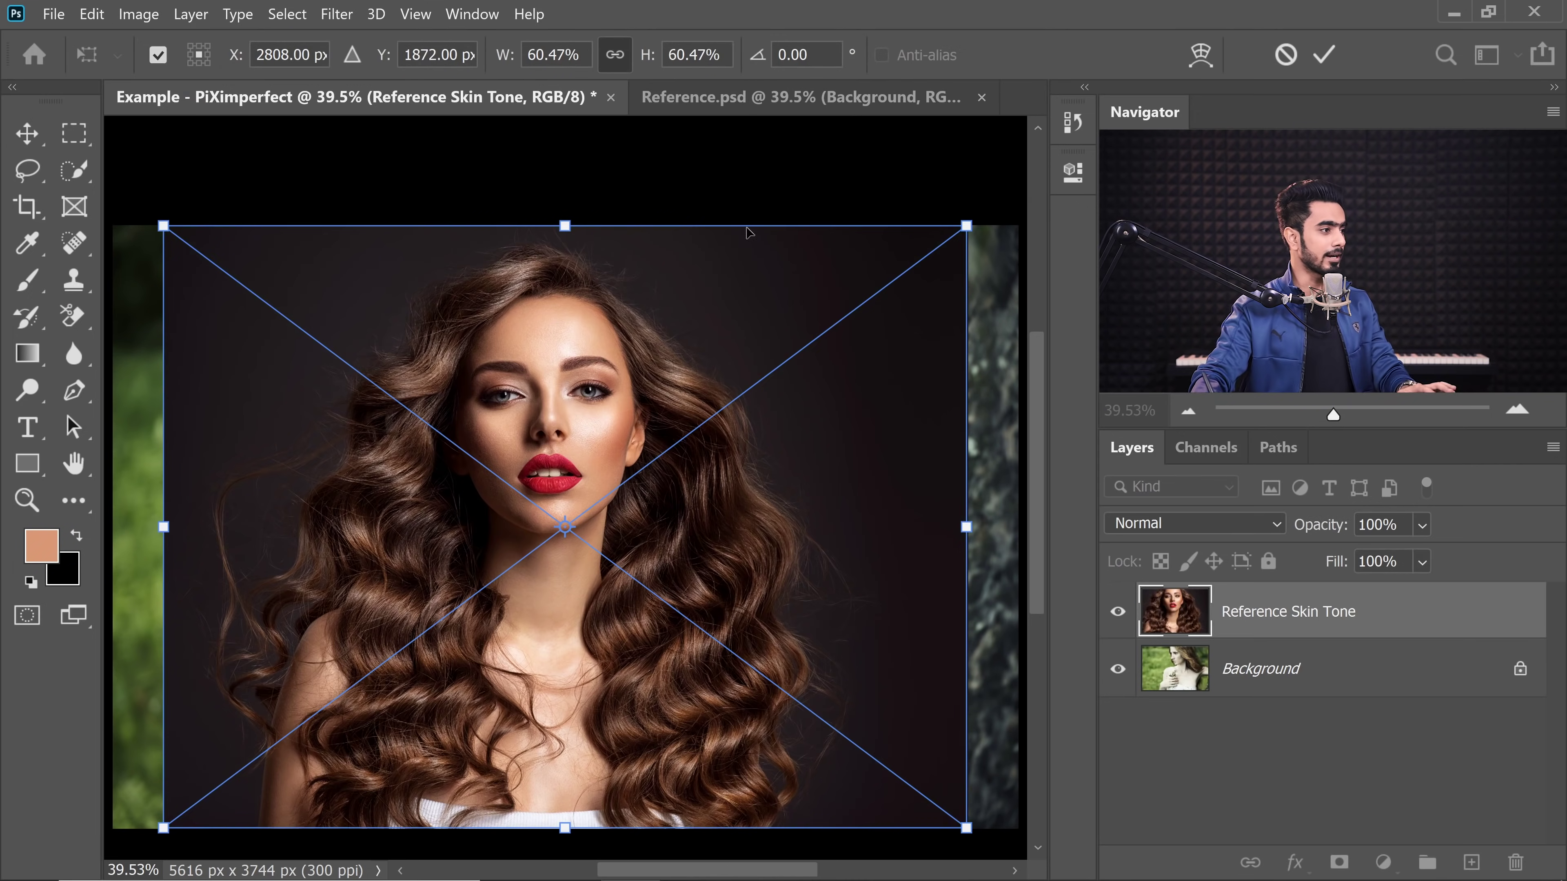
{"action": "left_click_drag", "start_coordinate": [684, 356], "coordinate": [548, 423]}
{"action": "key", "text": "Return"}
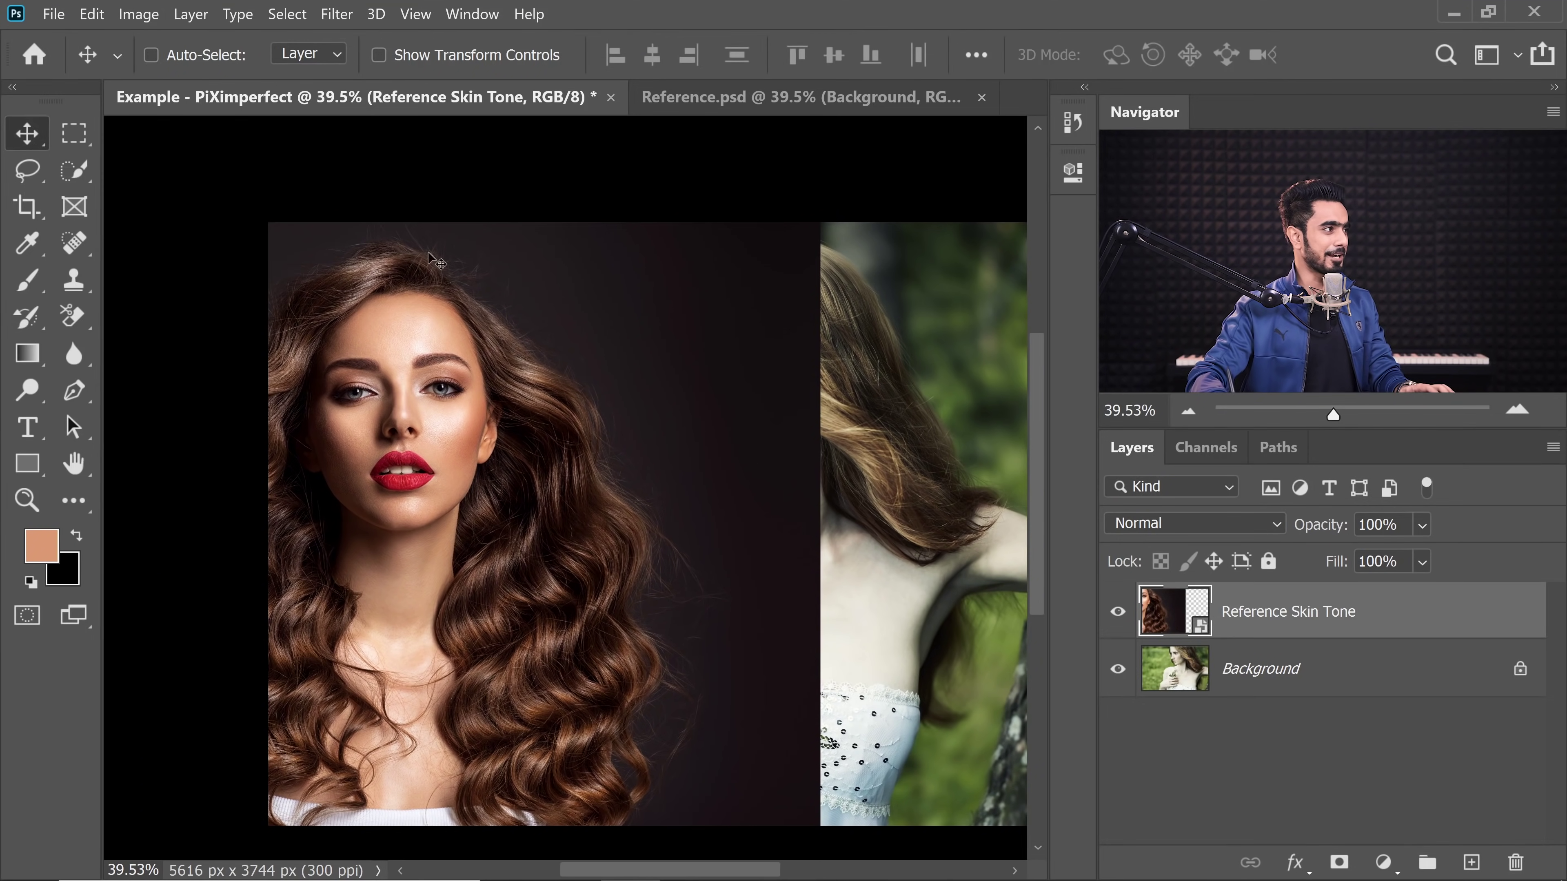
Step: Mask the Reference Skin Tone layer to a tall rectangular strip around the reference face
{"action": "left_click", "coordinate": [81, 139]}
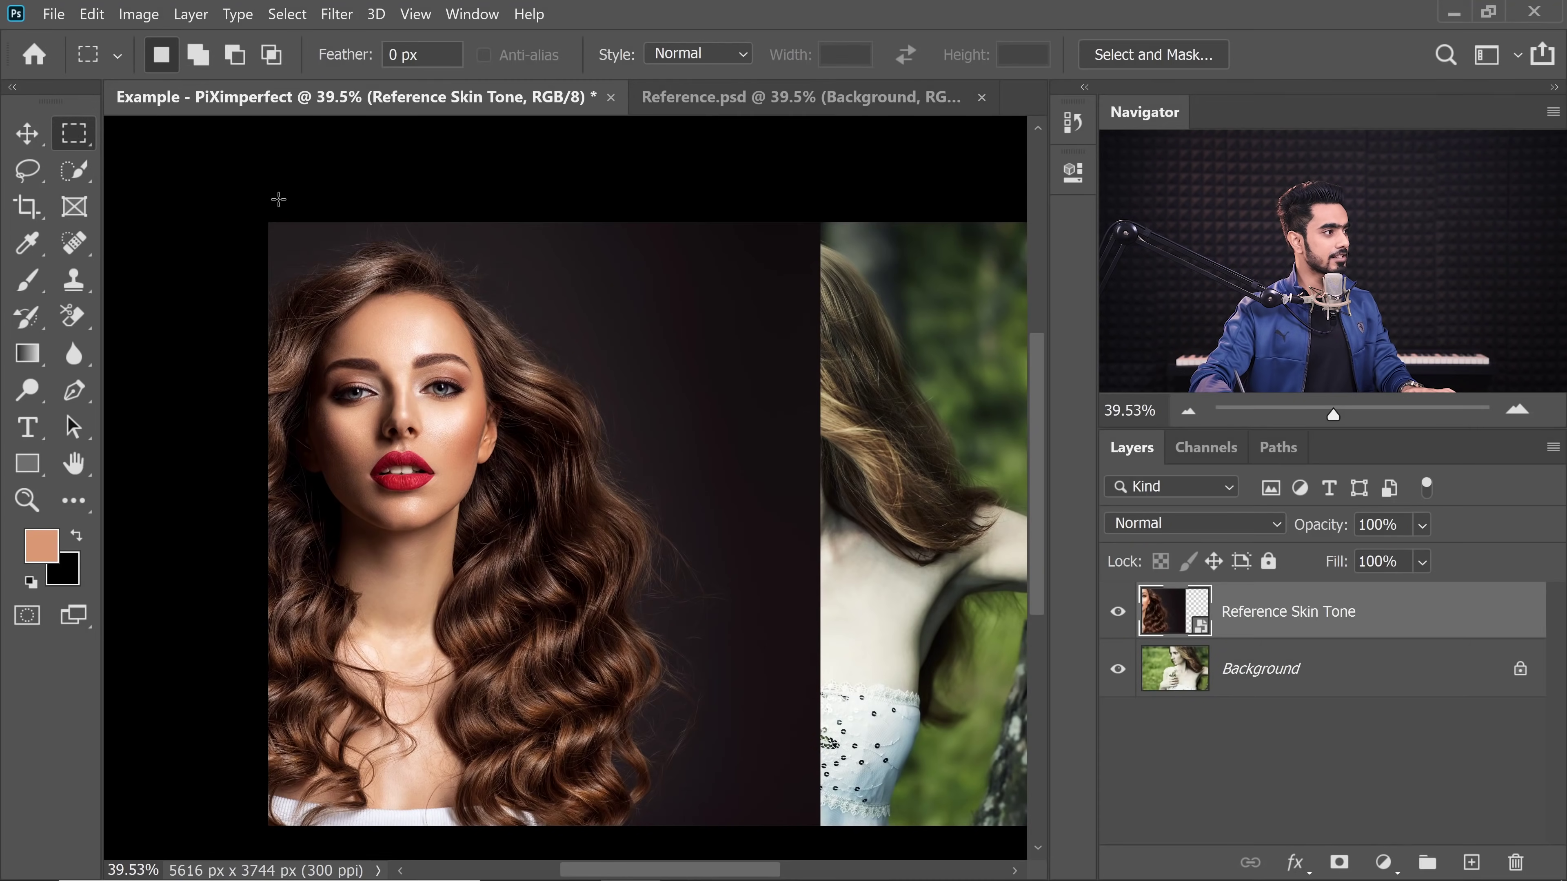
{"action": "left_click_drag", "start_coordinate": [279, 198], "coordinate": [526, 840]}
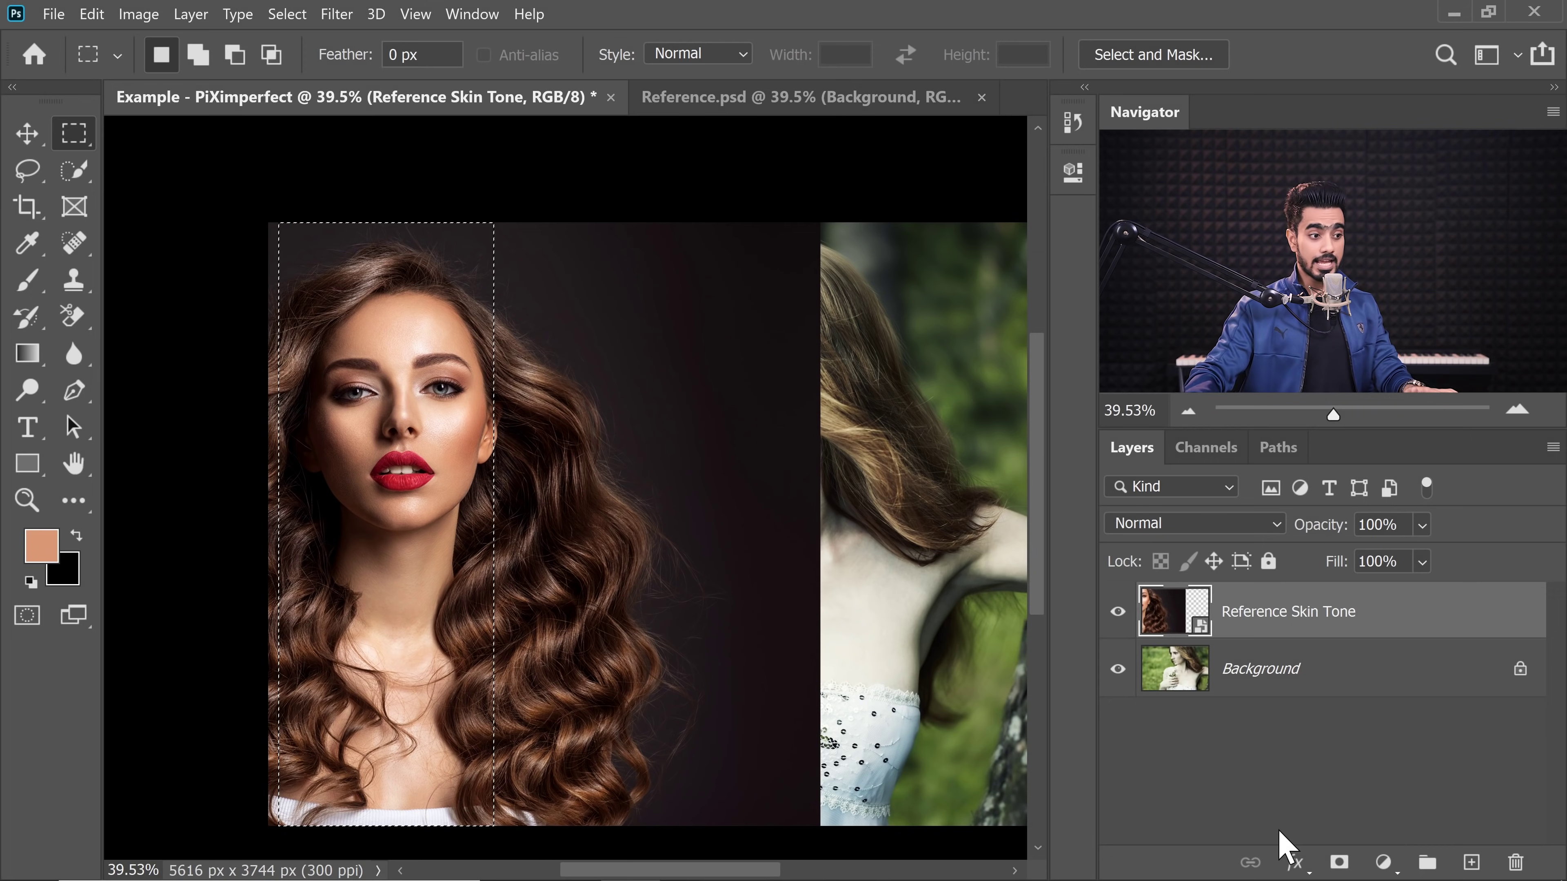
{"action": "left_click", "coordinate": [1338, 864]}
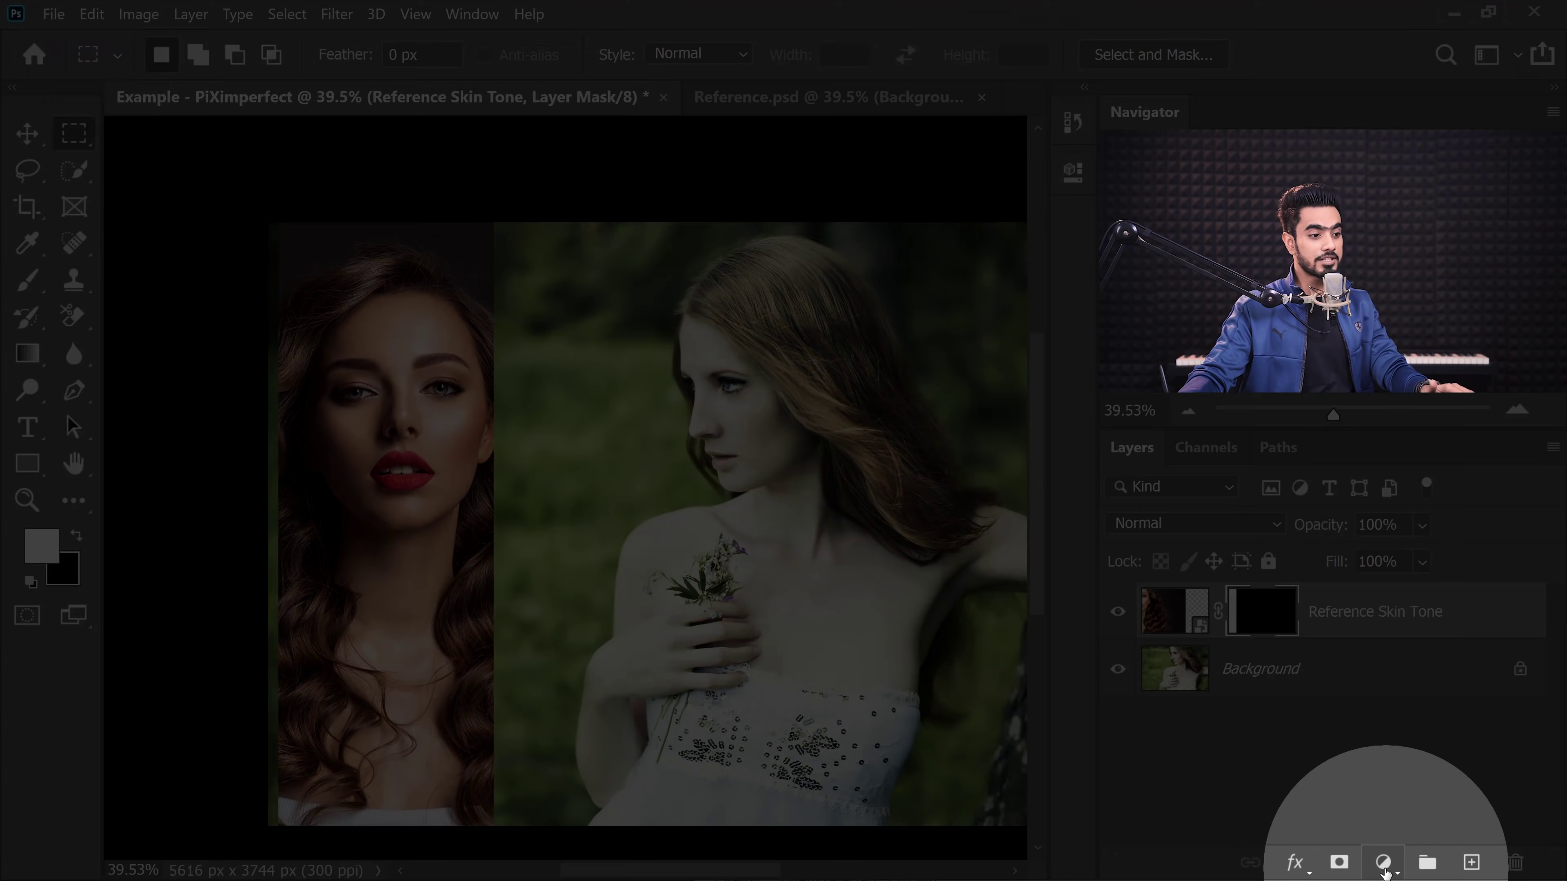
Step: Add a Solid Color fill of grey 818181 set to Color blend mode
{"action": "left_click", "coordinate": [1384, 862]}
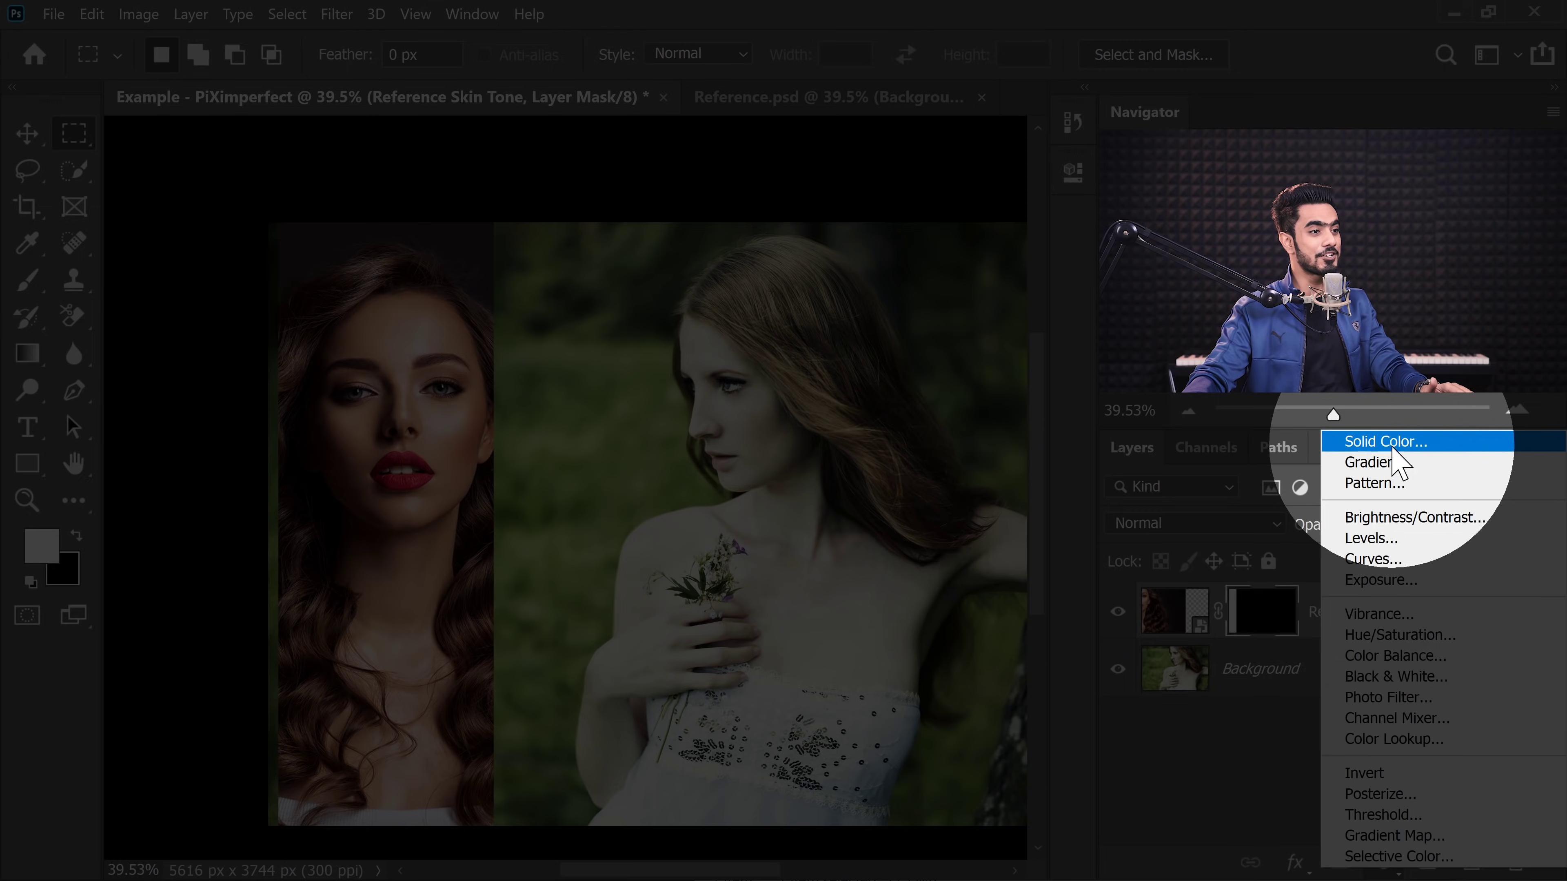
{"action": "left_click", "coordinate": [1385, 441]}
{"action": "left_click", "coordinate": [1004, 544]}
{"action": "left_click_drag", "start_coordinate": [909, 491], "coordinate": [918, 598]}
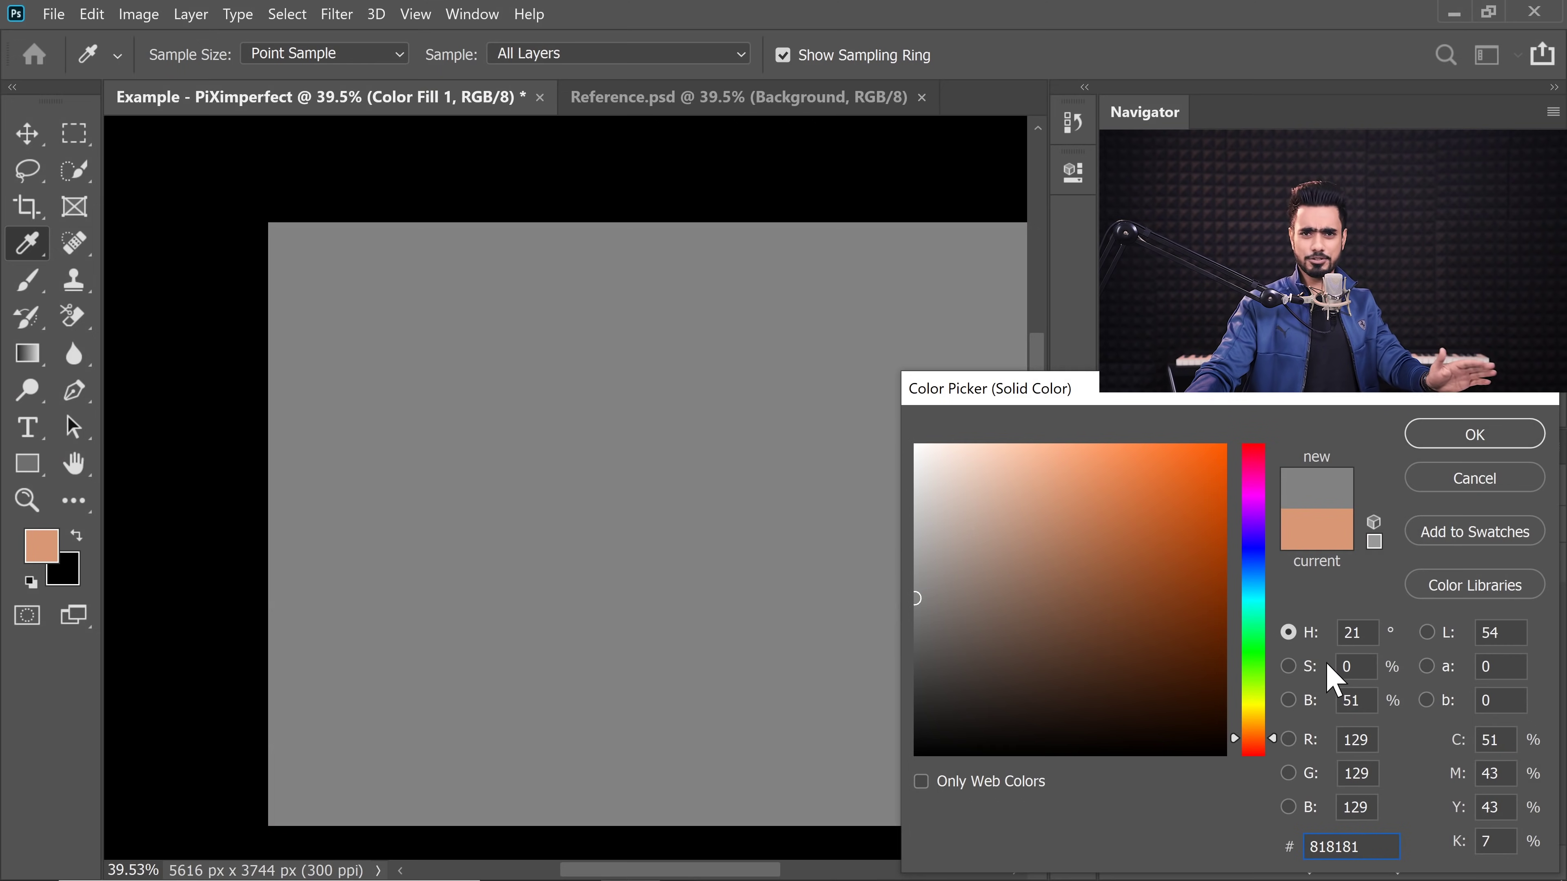
{"action": "left_click", "coordinate": [1419, 435]}
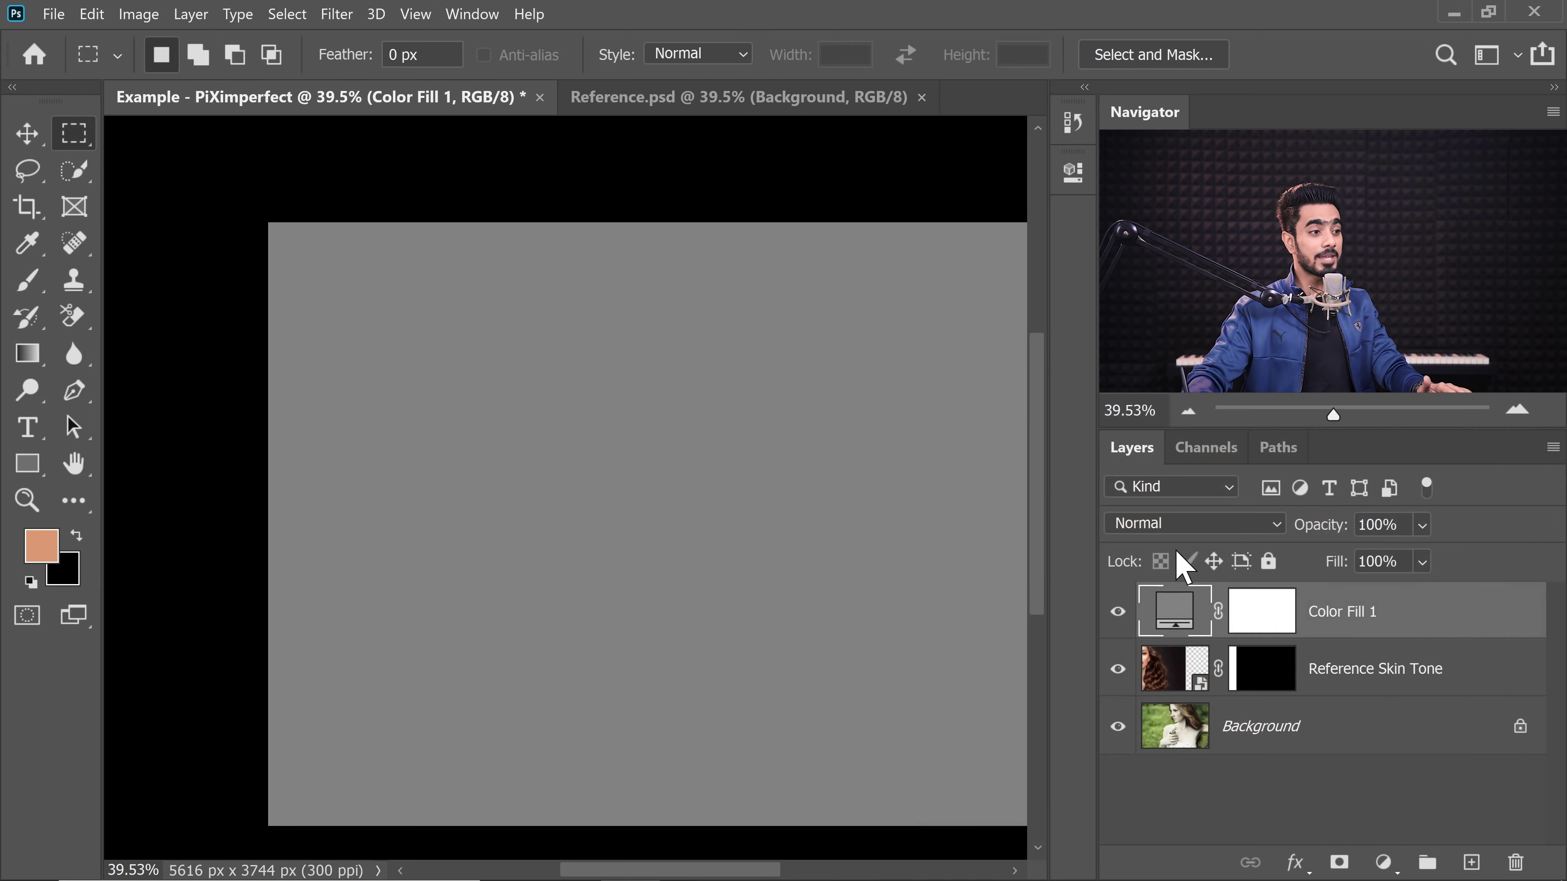
{"action": "left_click", "coordinate": [1174, 523]}
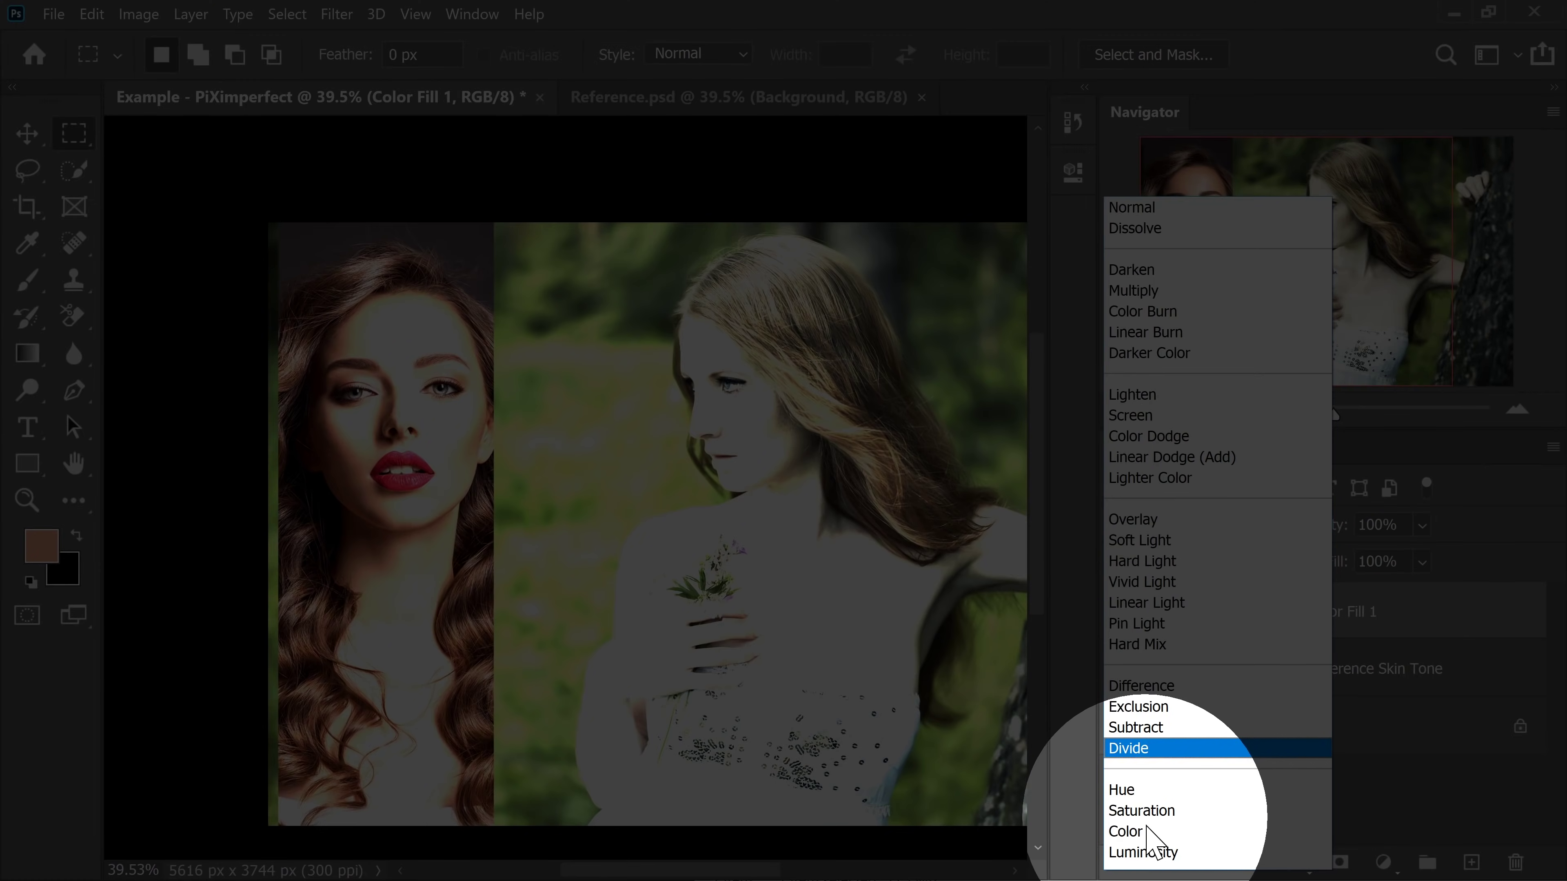
{"action": "left_click", "coordinate": [1116, 829]}
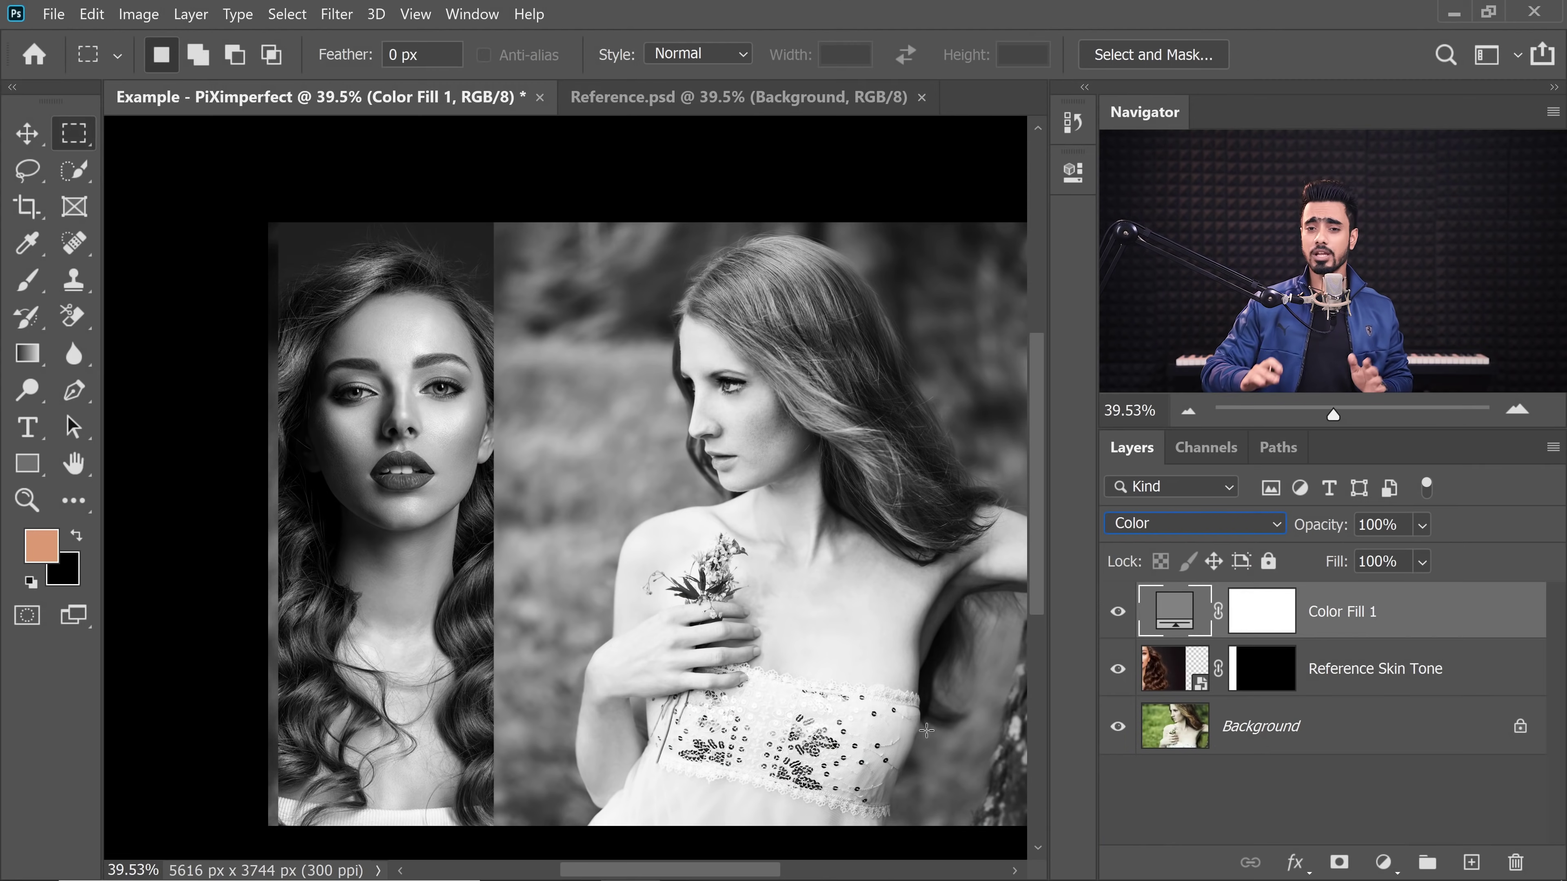
{"action": "scroll", "coordinate": [926, 730], "scroll_direction": "right", "scroll_amount": 3}
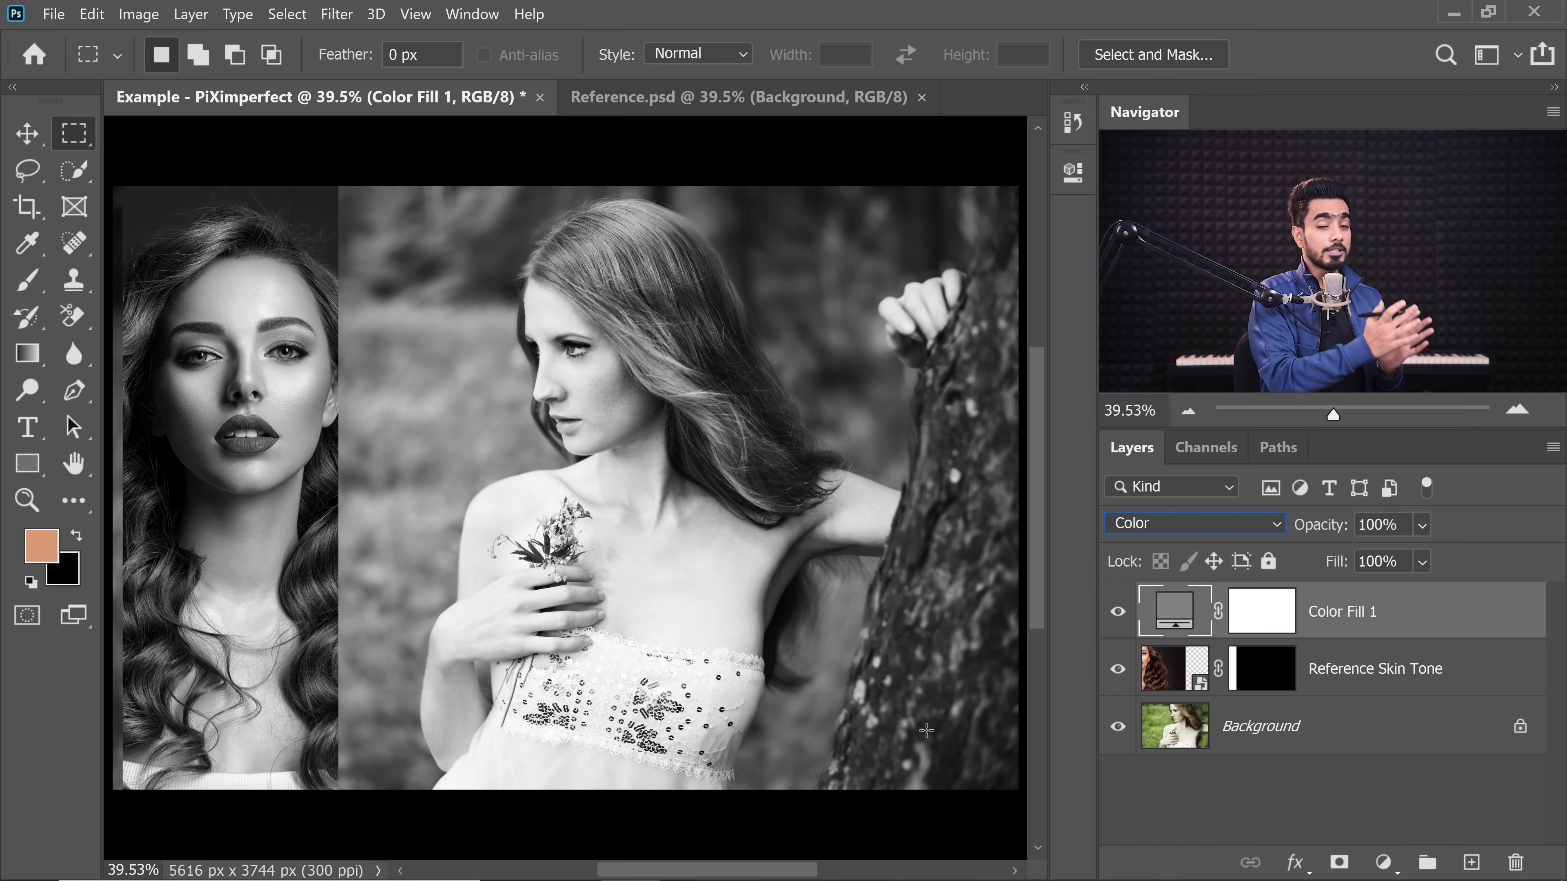
Step: Add a Curves layer above Background and drag down on the skin to darken the tones
{"action": "left_click", "coordinate": [1376, 733]}
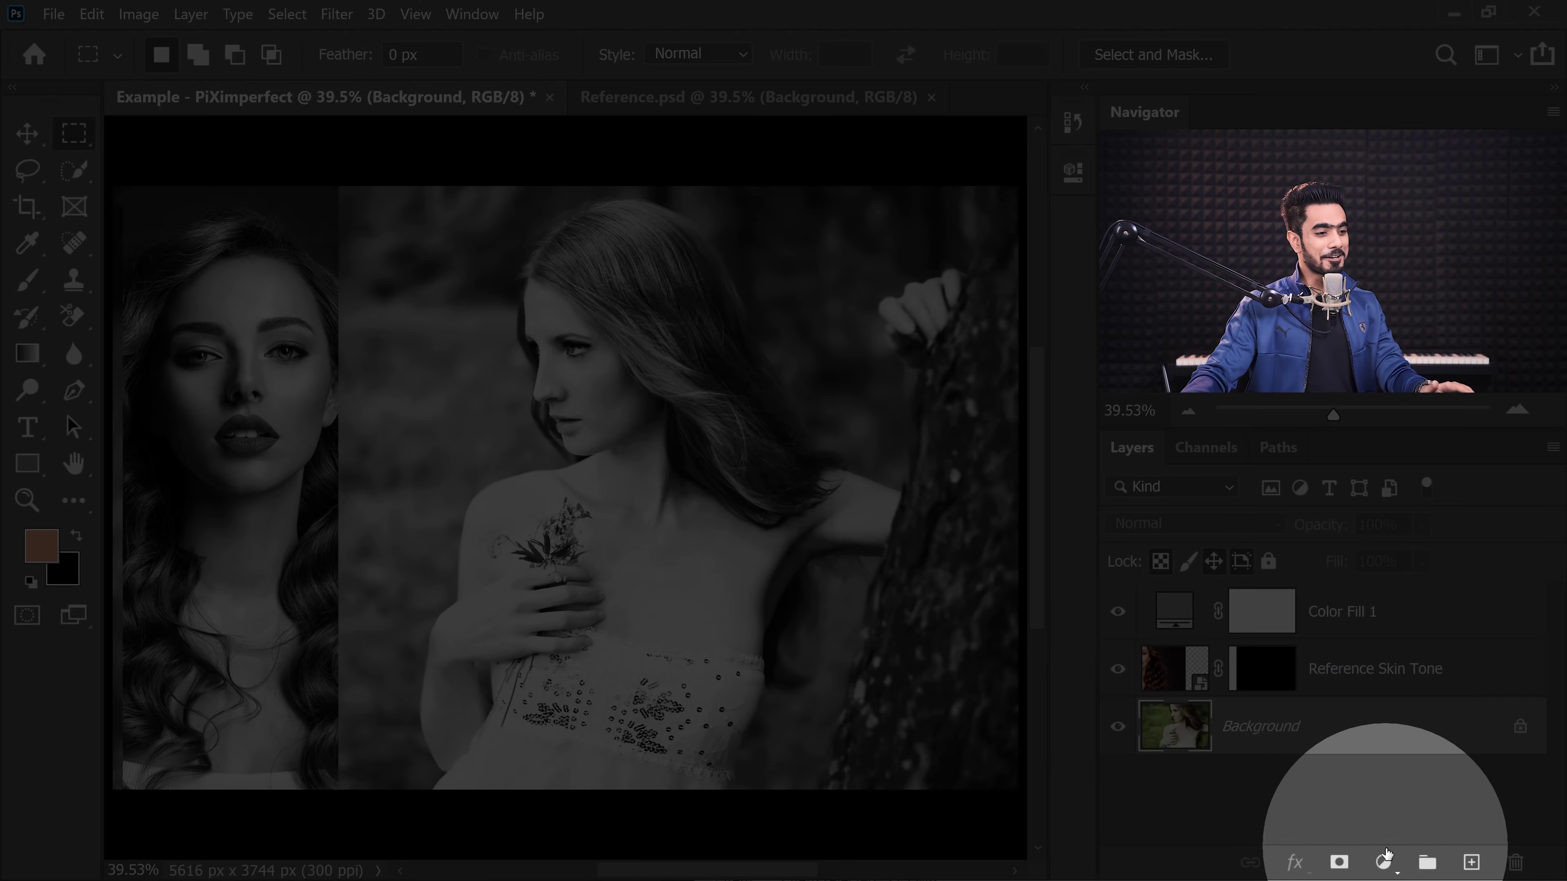
{"action": "left_click", "coordinate": [1384, 862]}
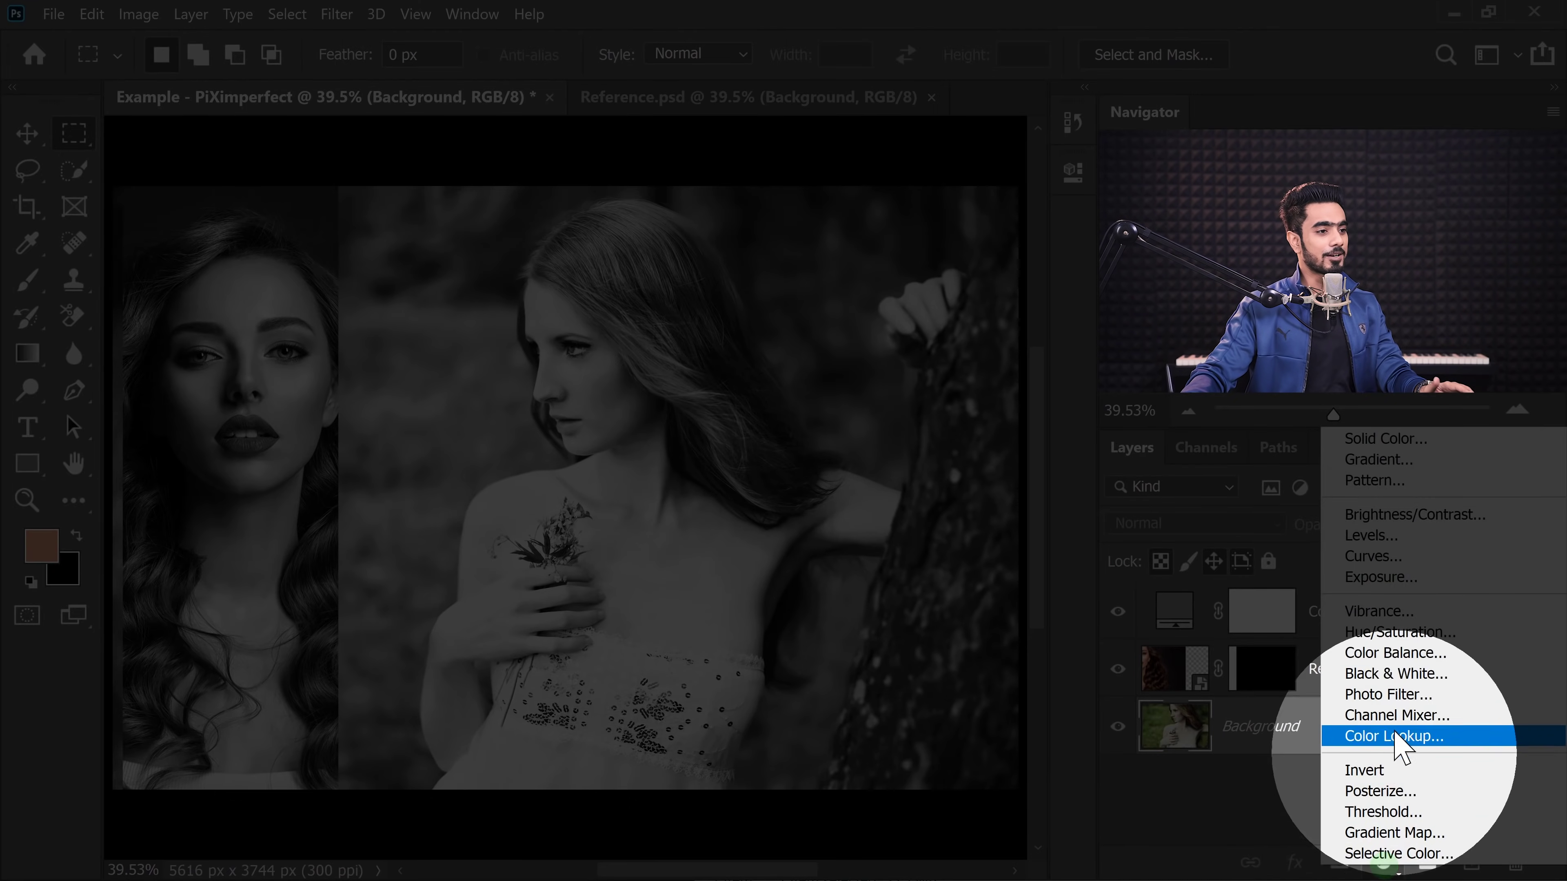
{"action": "left_click", "coordinate": [1382, 556]}
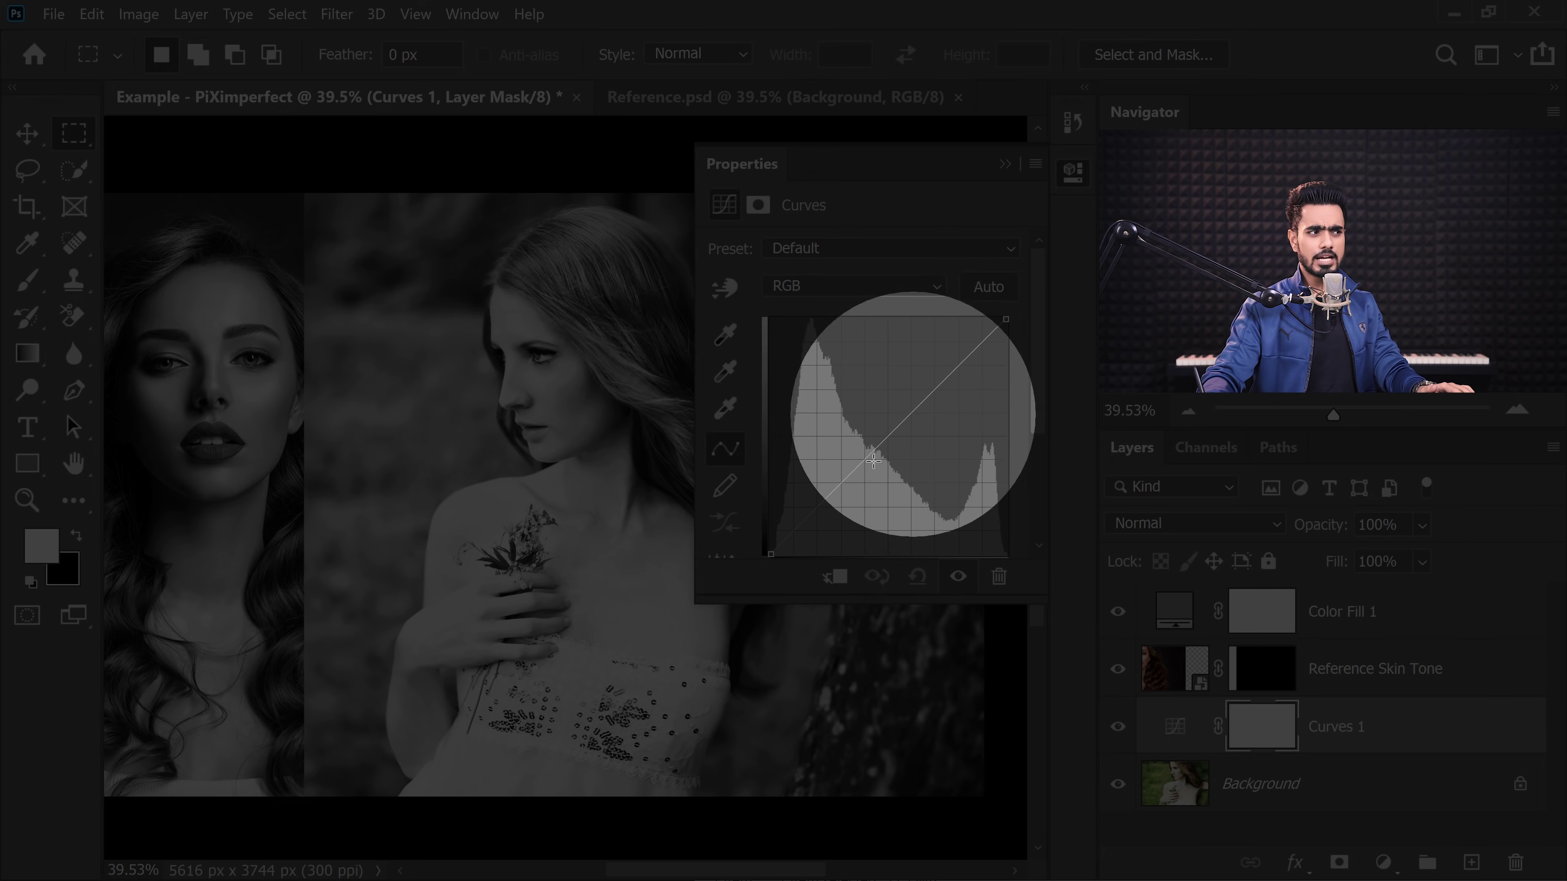
{"action": "left_click", "coordinate": [724, 290]}
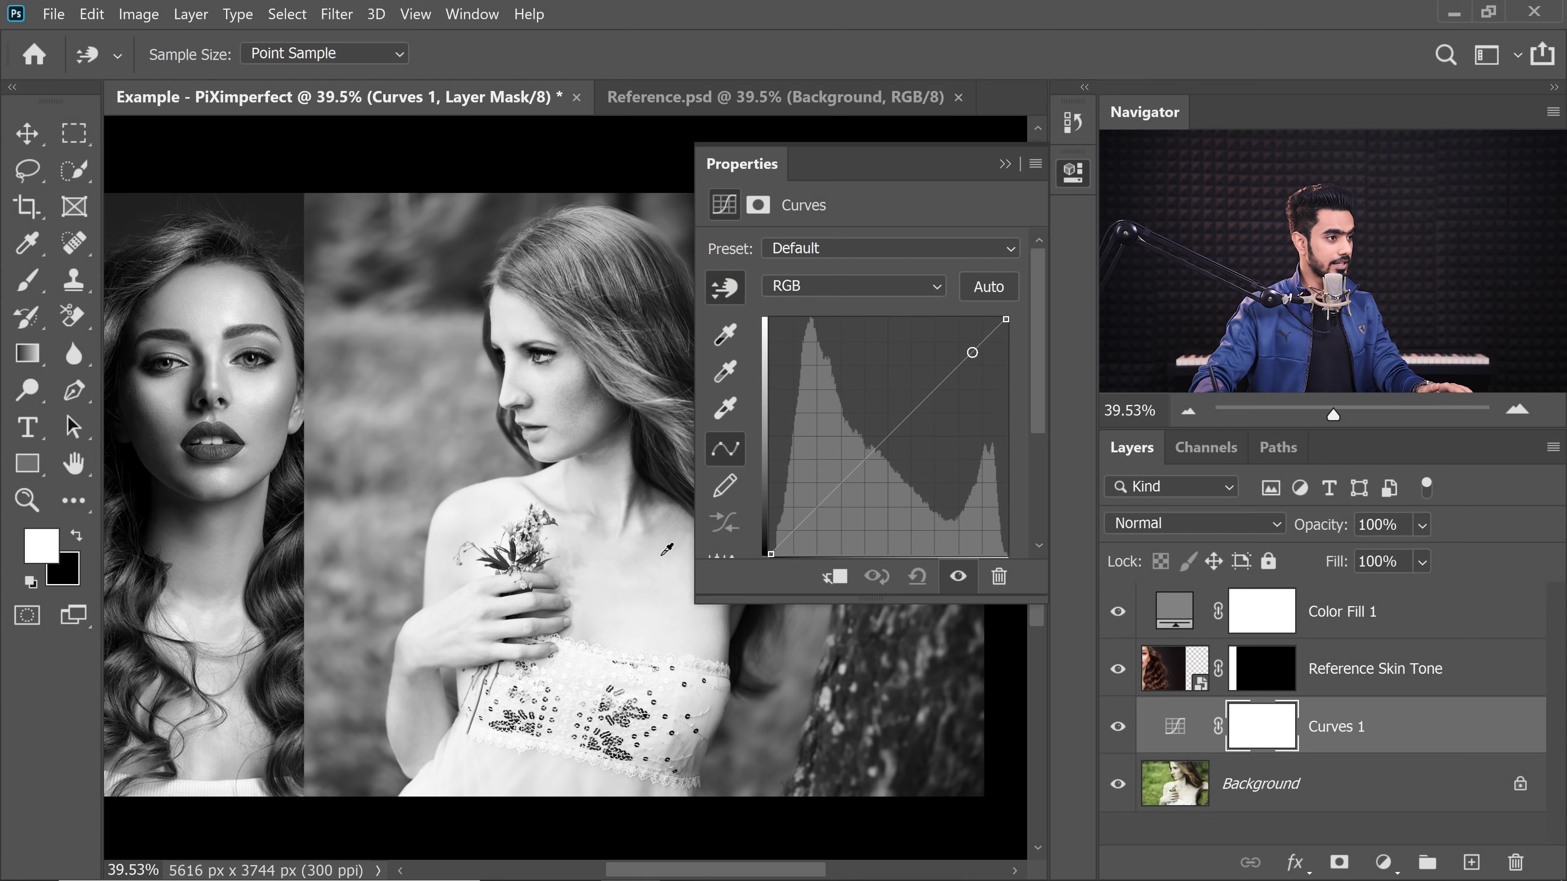
{"action": "left_click_drag", "start_coordinate": [664, 552], "coordinate": [677, 611]}
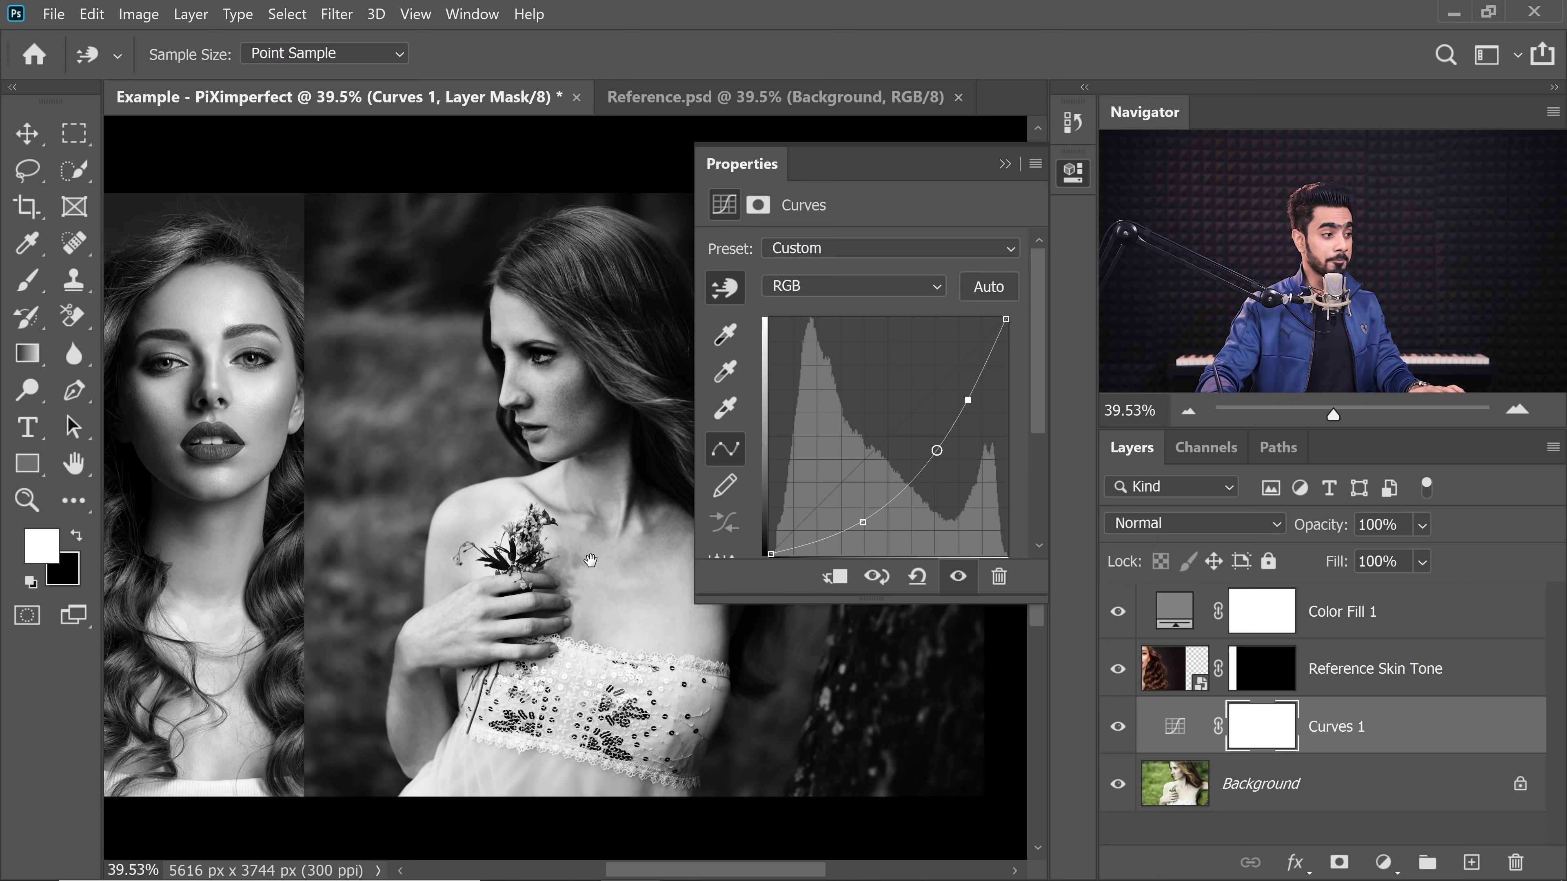
{"action": "left_click_drag", "start_coordinate": [588, 561], "coordinate": [554, 565]}
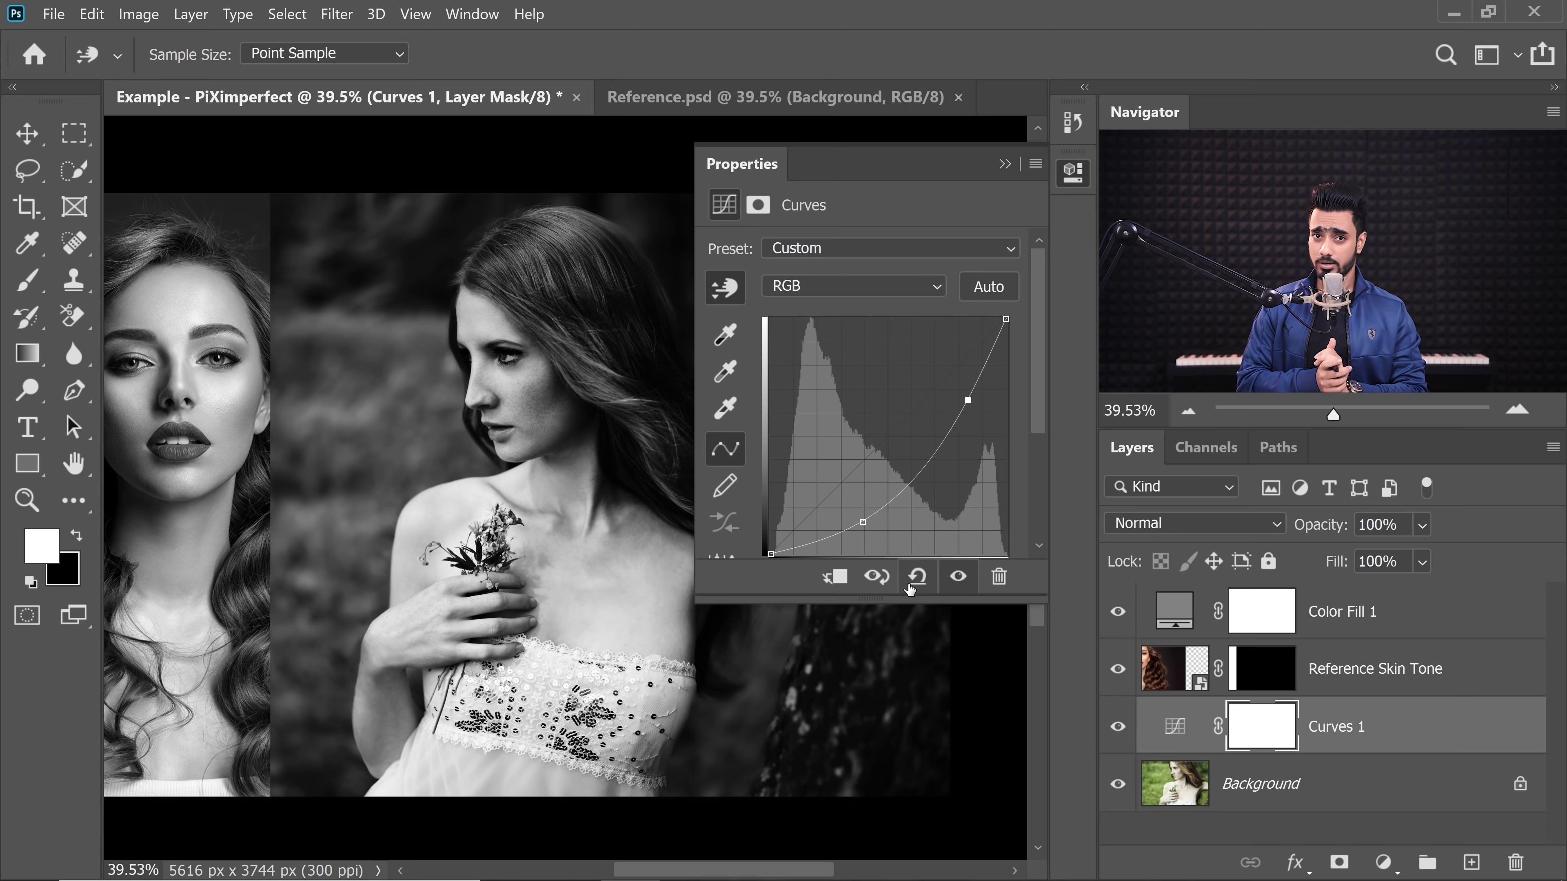
{"action": "left_click", "coordinate": [1380, 863]}
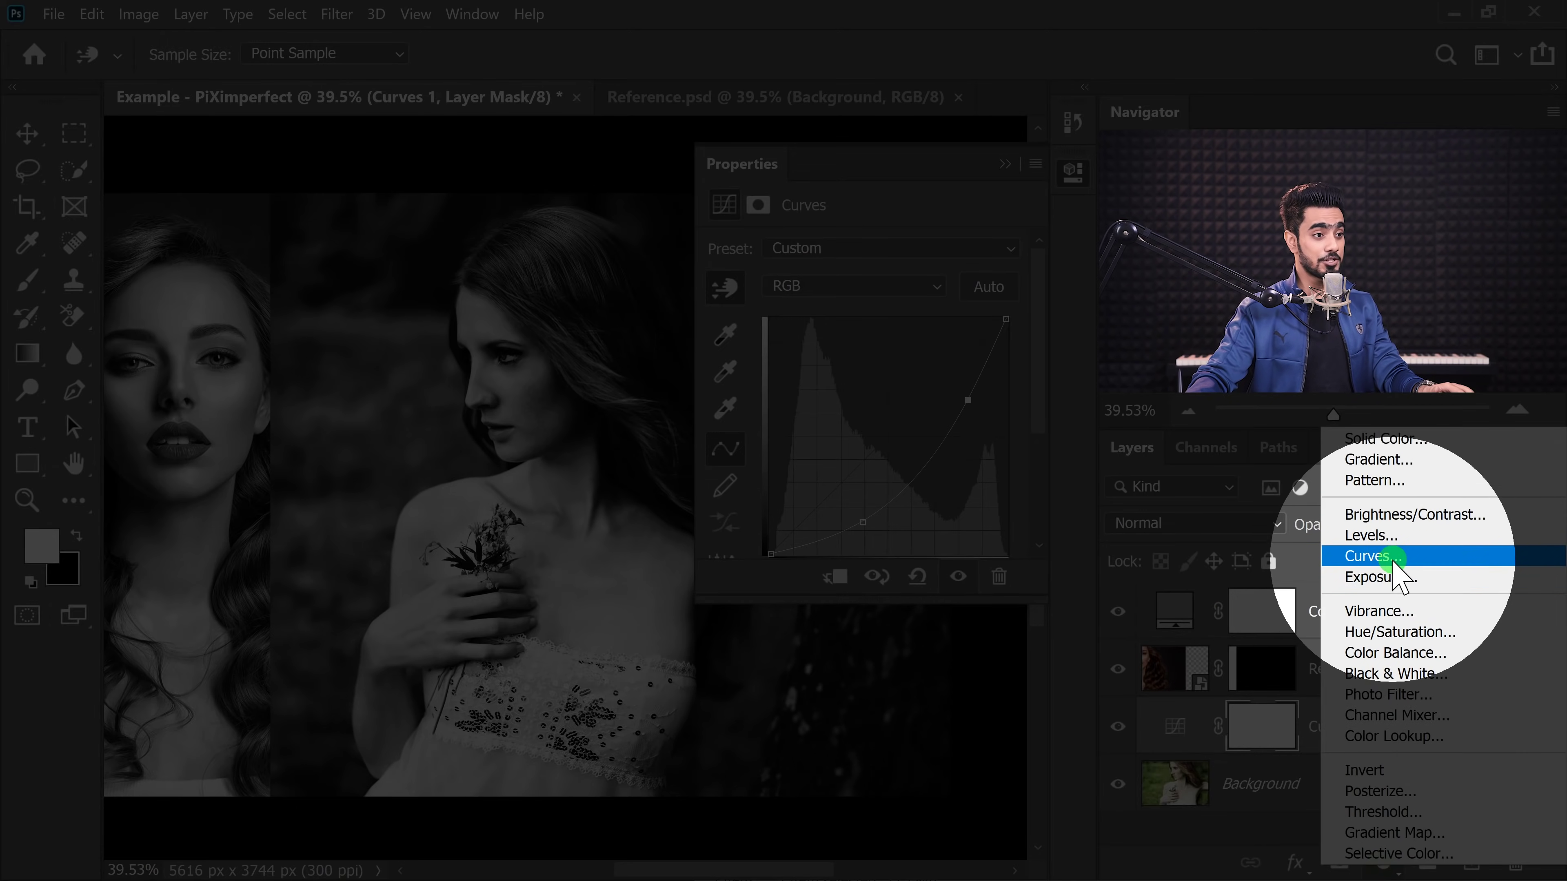
Step: Add a second Curves layer, anchoring the bright skin tone and darkening the midtones
{"action": "left_click", "coordinate": [1389, 552]}
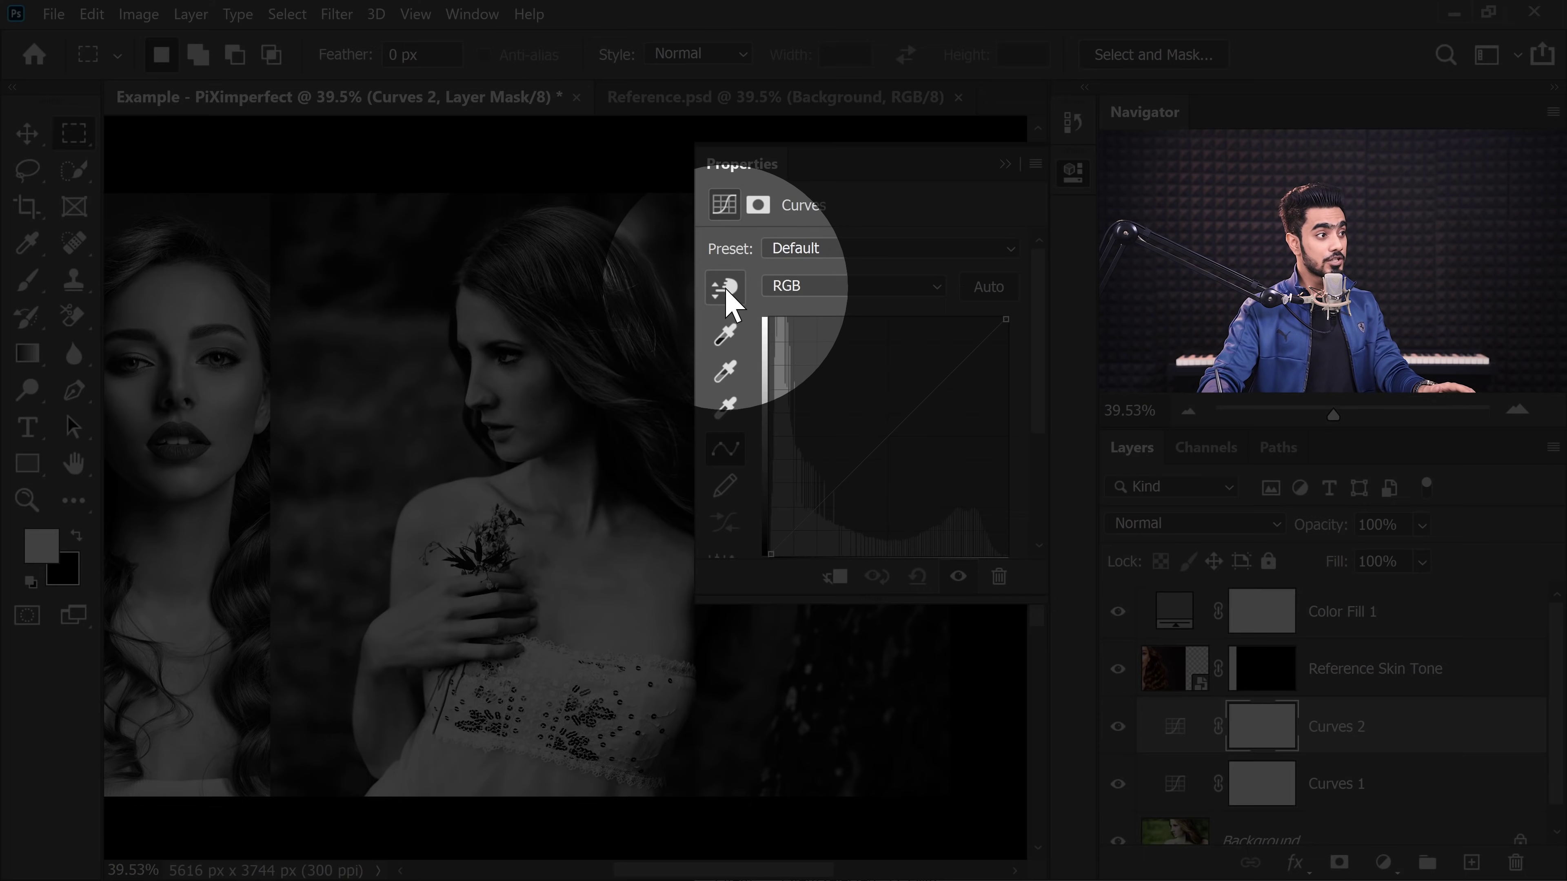
{"action": "left_click", "coordinate": [728, 288]}
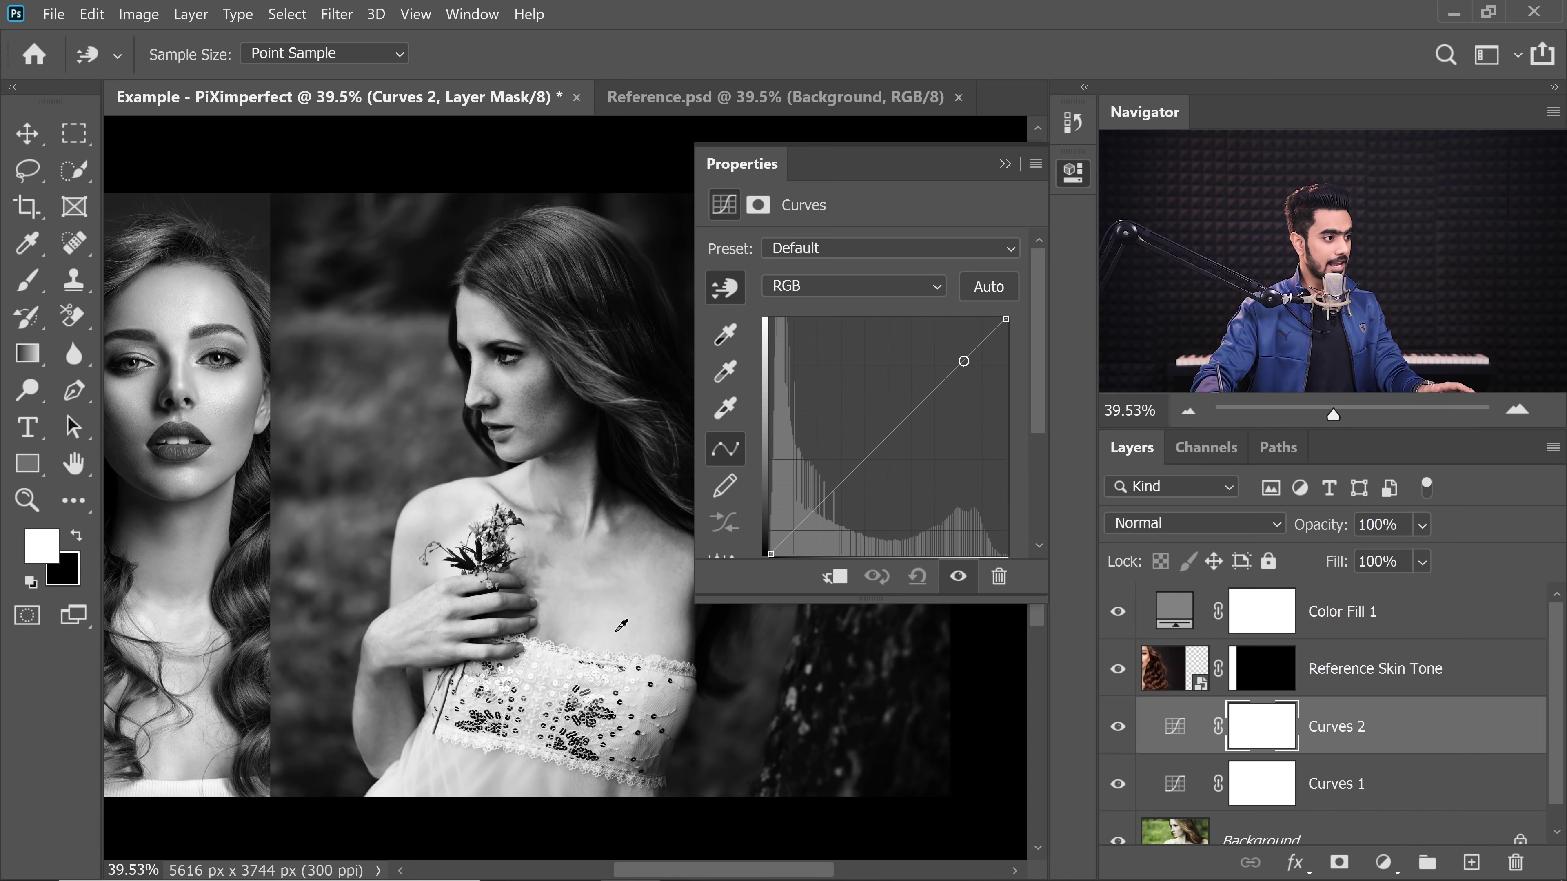
{"action": "left_click", "coordinate": [622, 626]}
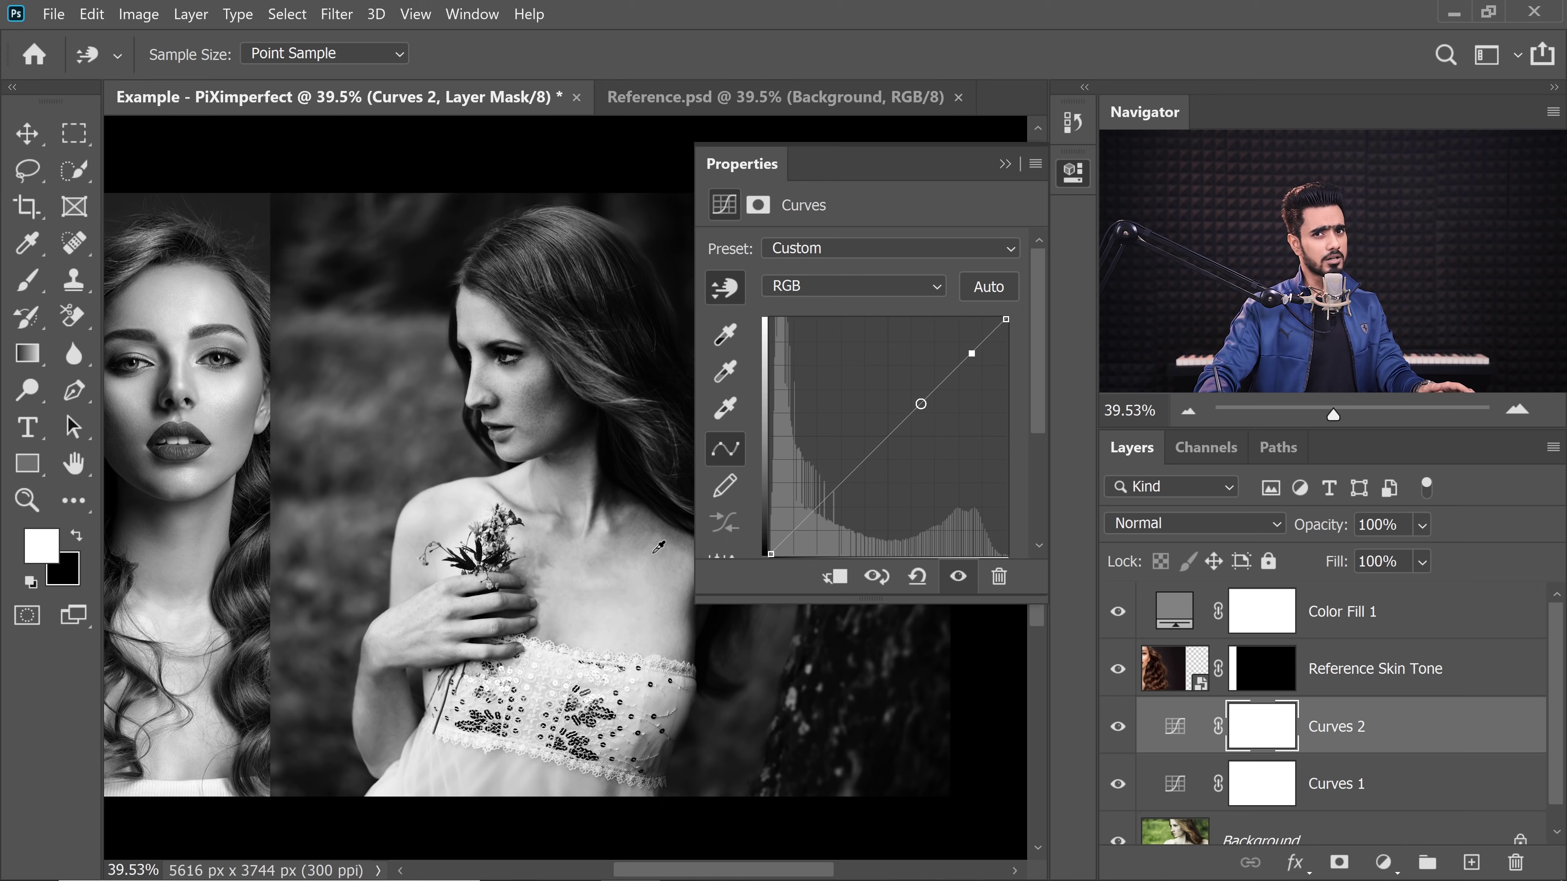
{"action": "left_click_drag", "start_coordinate": [660, 547], "coordinate": [659, 589]}
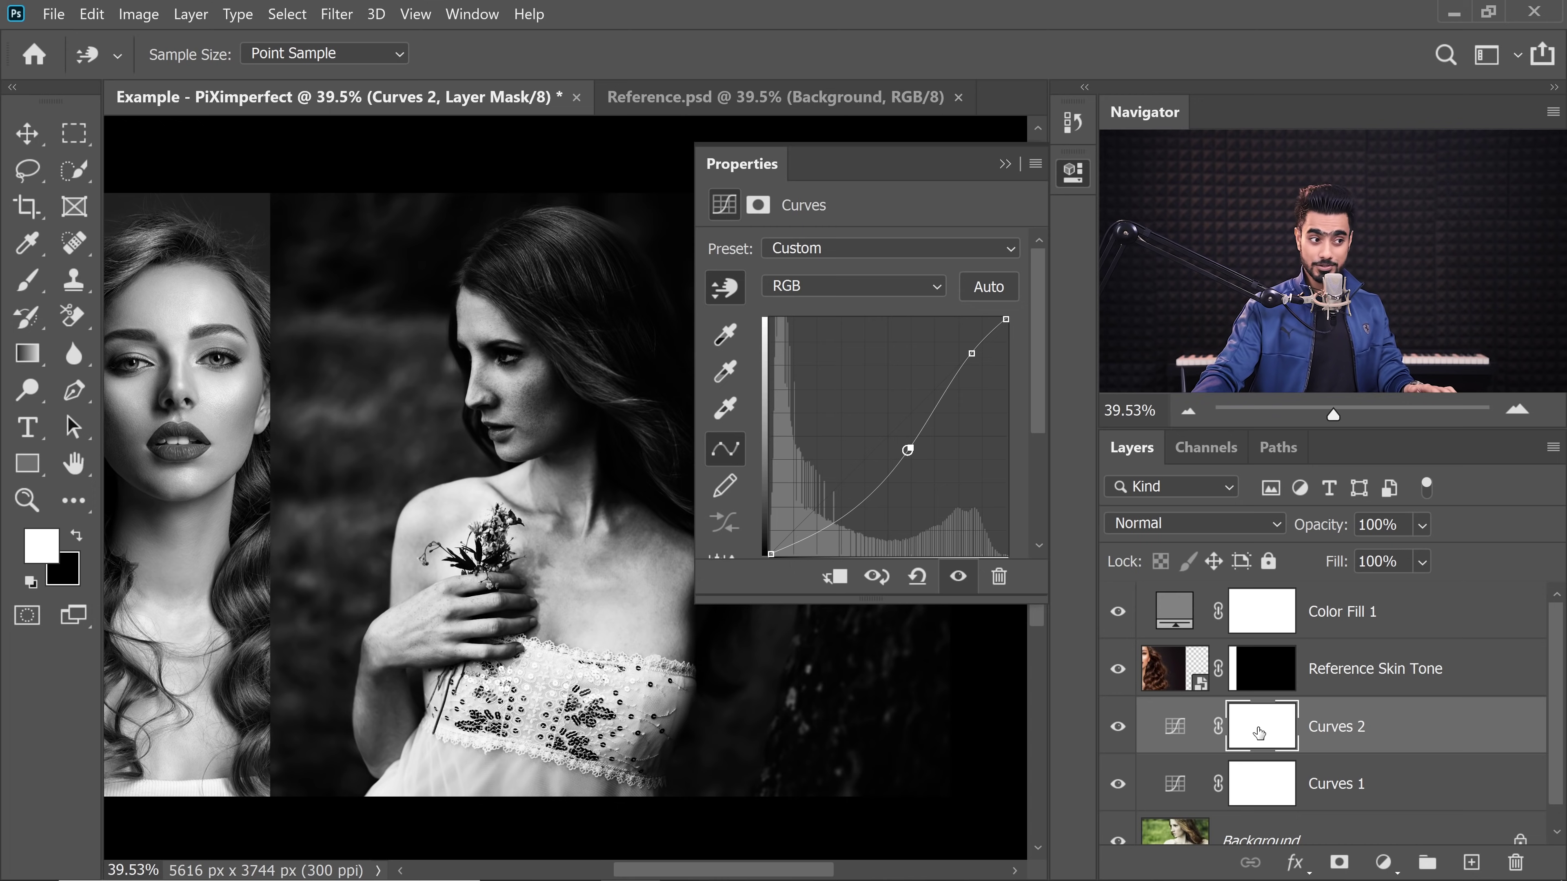
Step: Draw a vertical gradient on the Curves 2 mask to fade its effect toward the top
{"action": "left_click", "coordinate": [39, 361]}
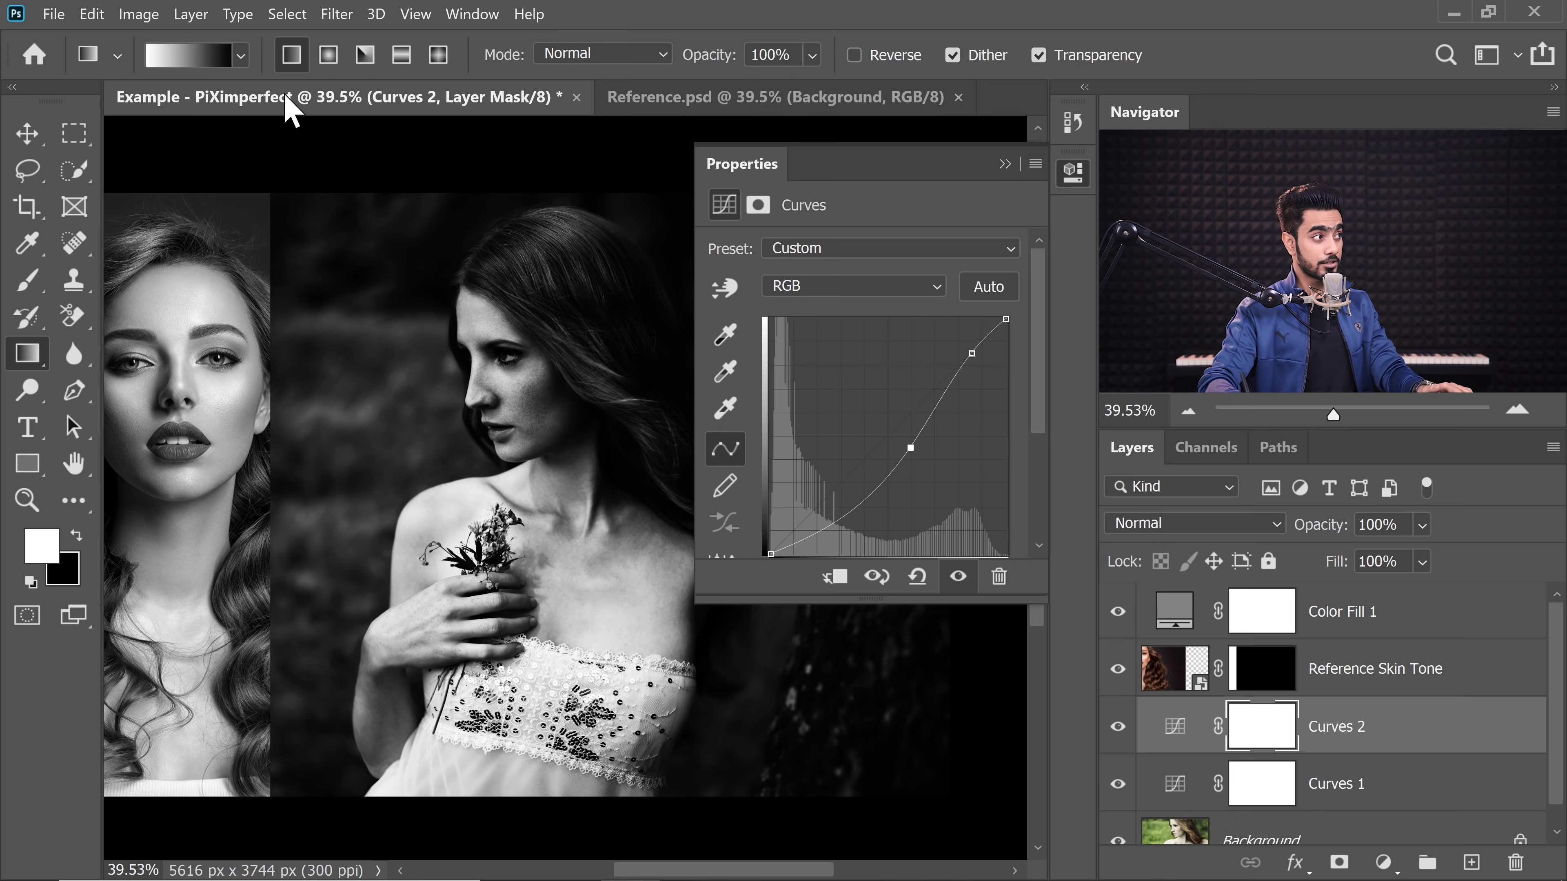
{"action": "left_click_drag", "start_coordinate": [578, 590], "coordinate": [577, 318]}
{"action": "left_click_drag", "start_coordinate": [575, 637], "coordinate": [597, 457]}
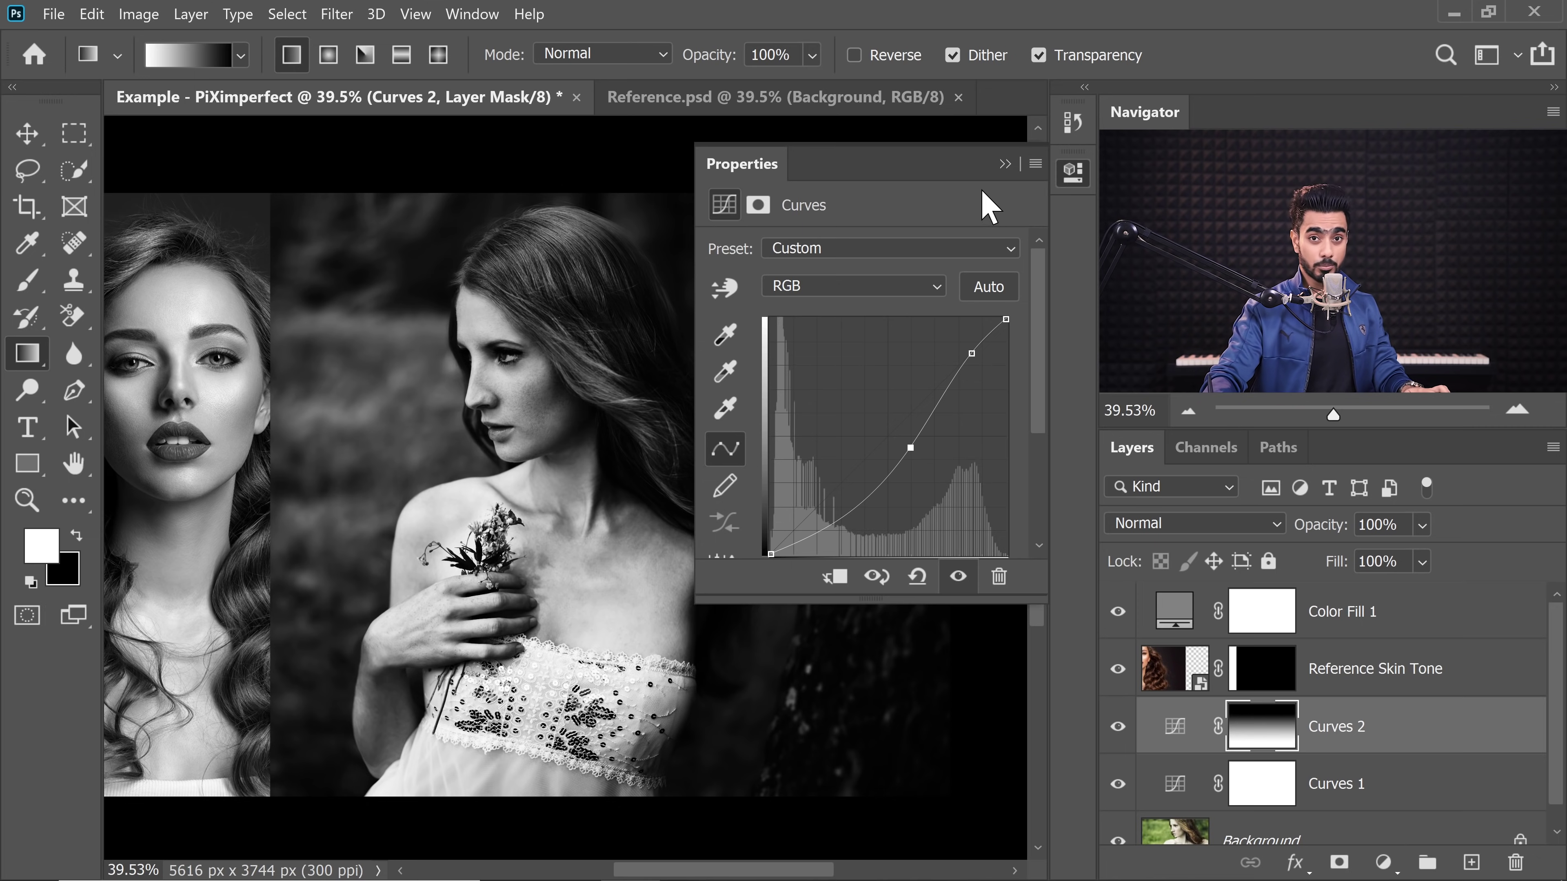
Step: Fit the image on screen and toggle Curves 2 off and on to compare brightness
{"action": "left_click", "coordinate": [1006, 164]}
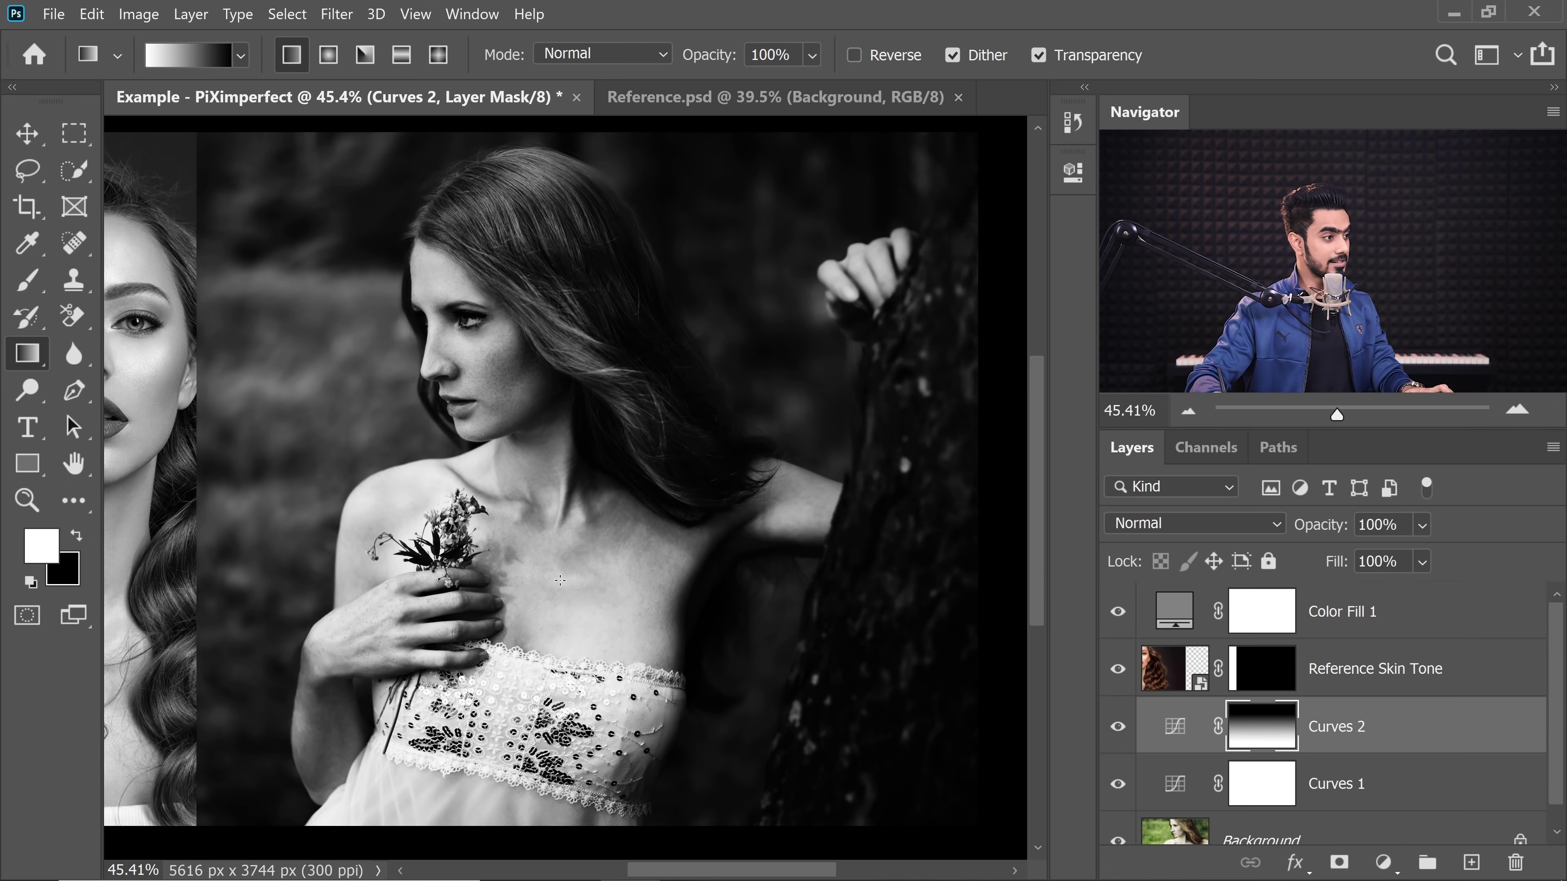
{"action": "key", "text": "ctrl+0"}
{"action": "left_click", "coordinate": [1118, 729]}
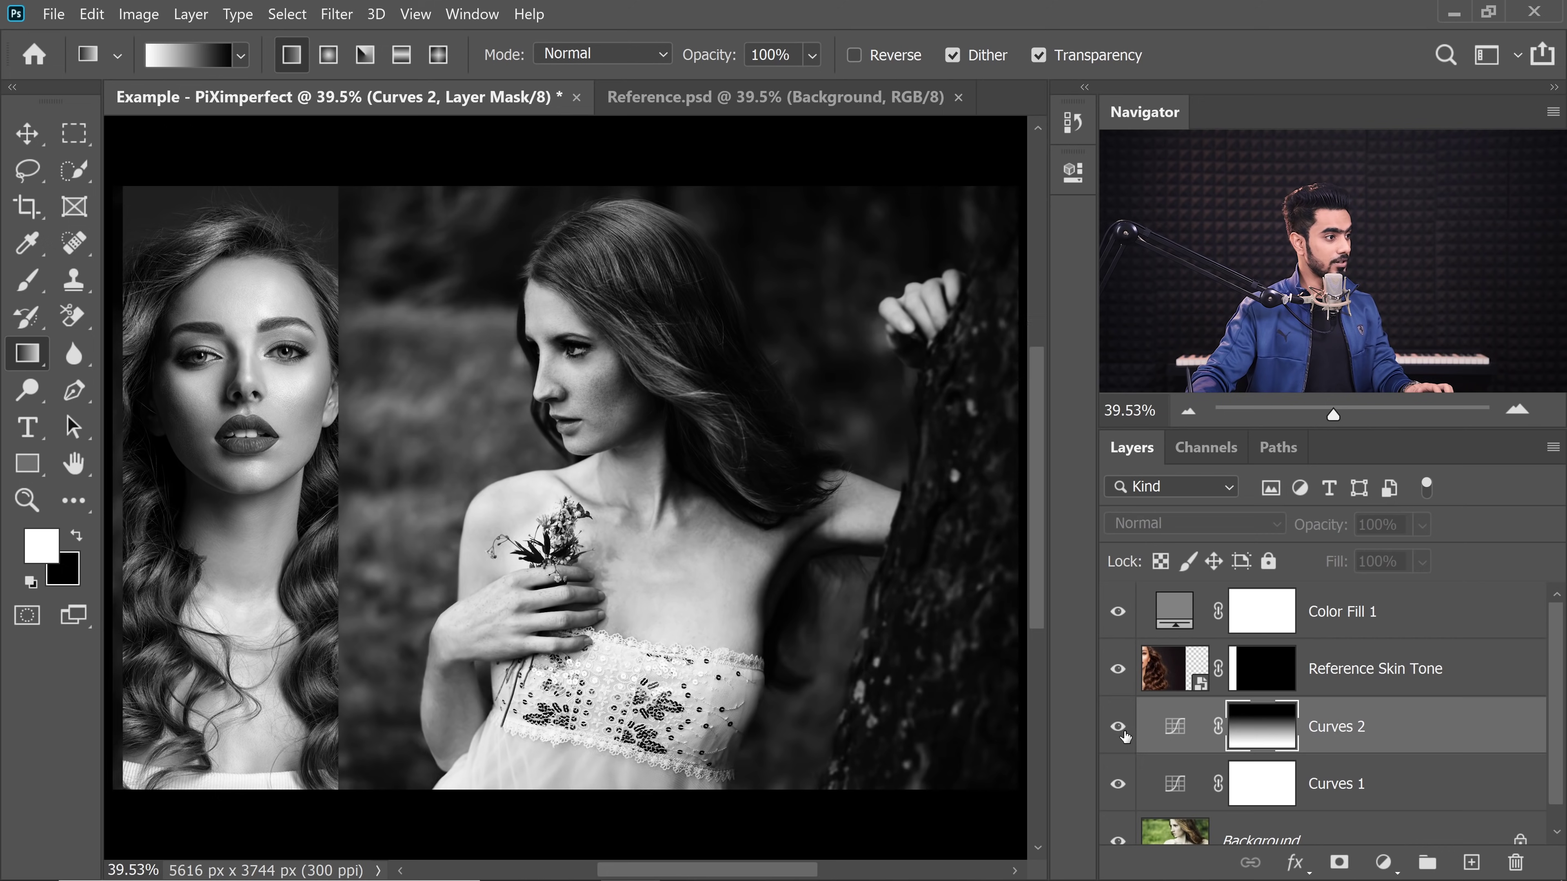
{"action": "left_click", "coordinate": [1123, 737]}
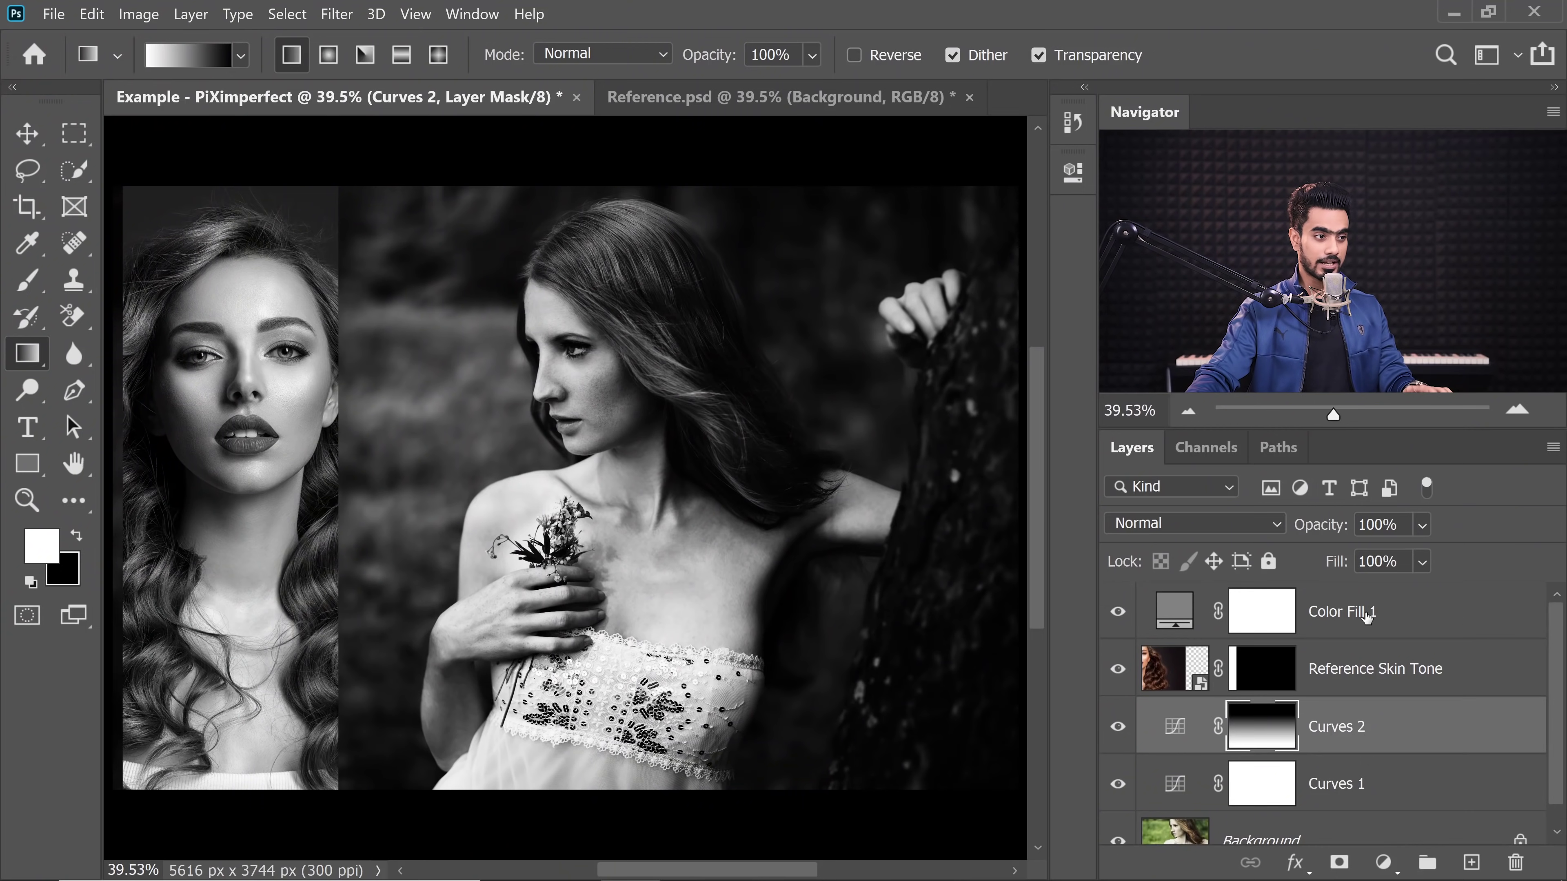
Step: Delete the grey Color Fill 1 layer and select the Curves 2 mask
{"action": "left_click", "coordinate": [1367, 617]}
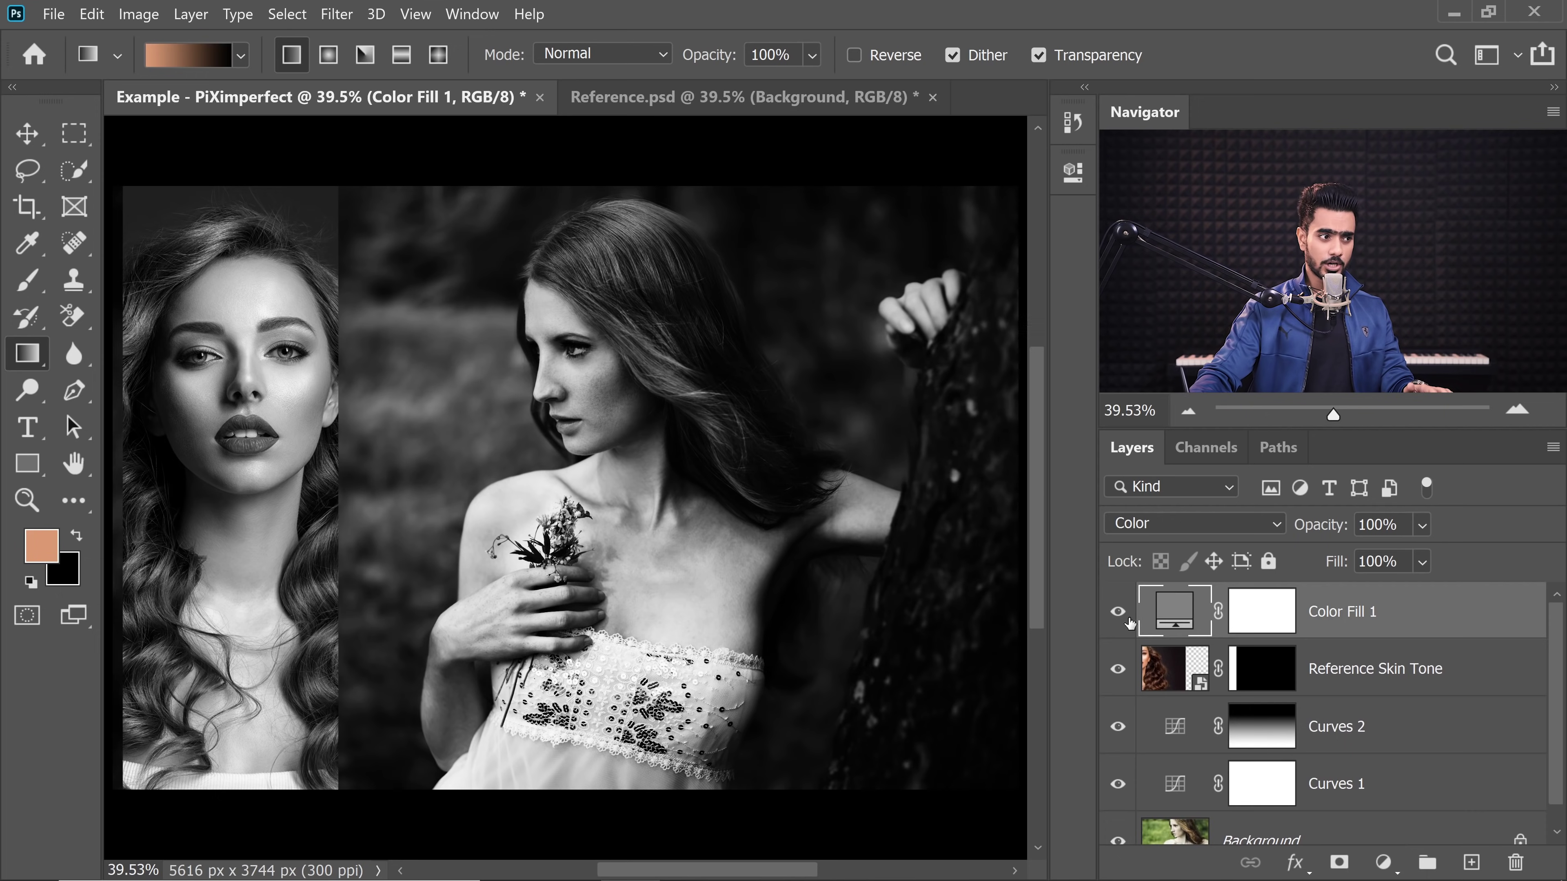
{"action": "left_click", "coordinate": [1118, 612]}
{"action": "left_click_drag", "start_coordinate": [1404, 620], "coordinate": [1518, 864]}
{"action": "left_click", "coordinate": [1413, 676]}
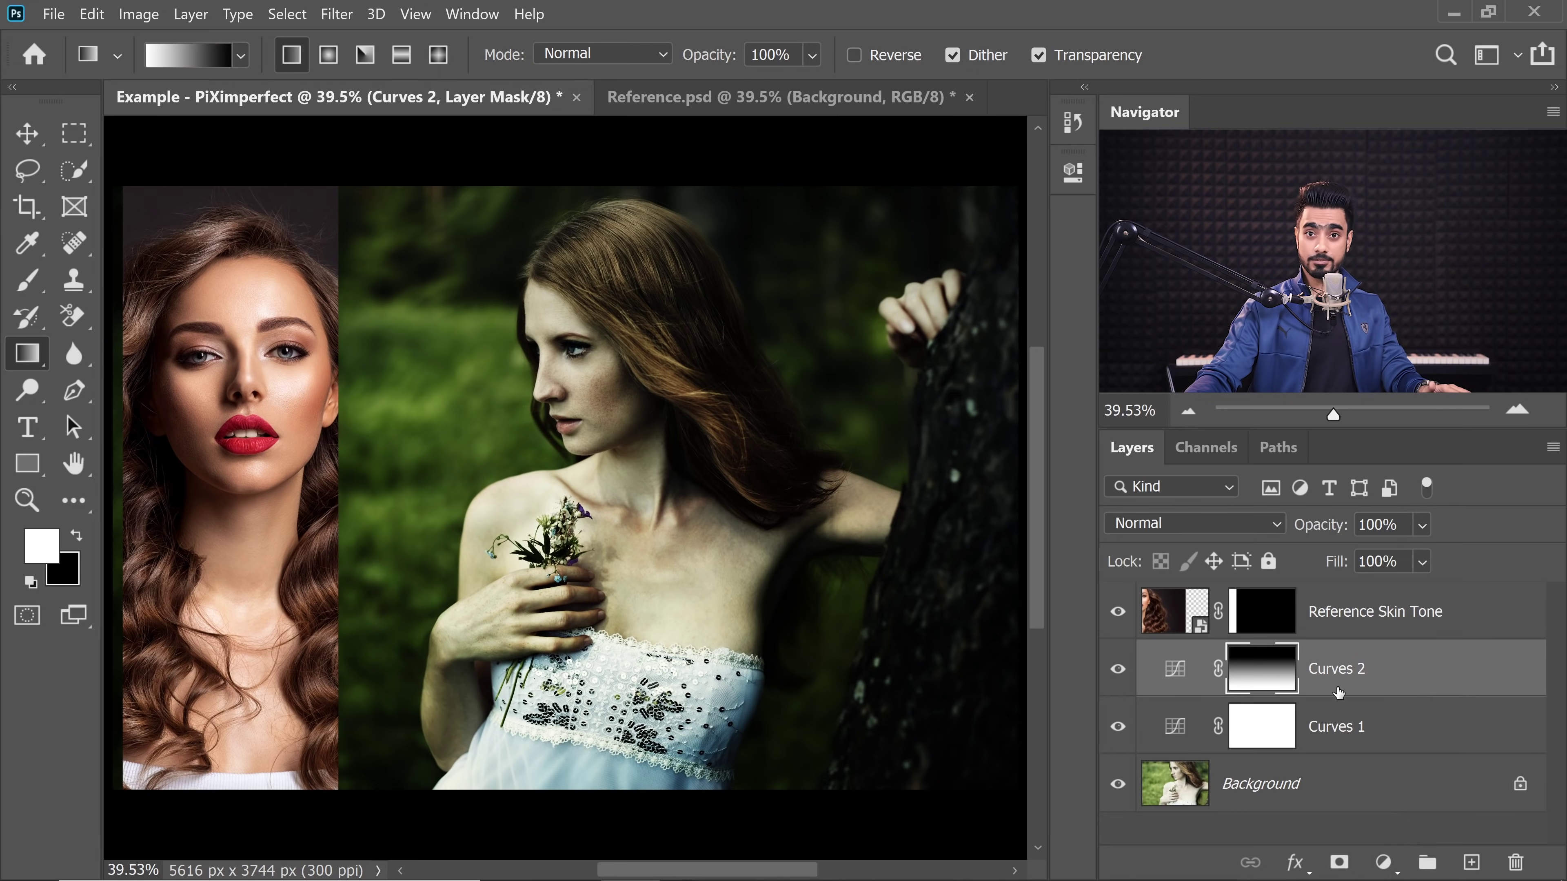
Step: Add a Curves 3 layer with a Green-channel midpoint nudged down two steps
{"action": "left_click", "coordinate": [1383, 862]}
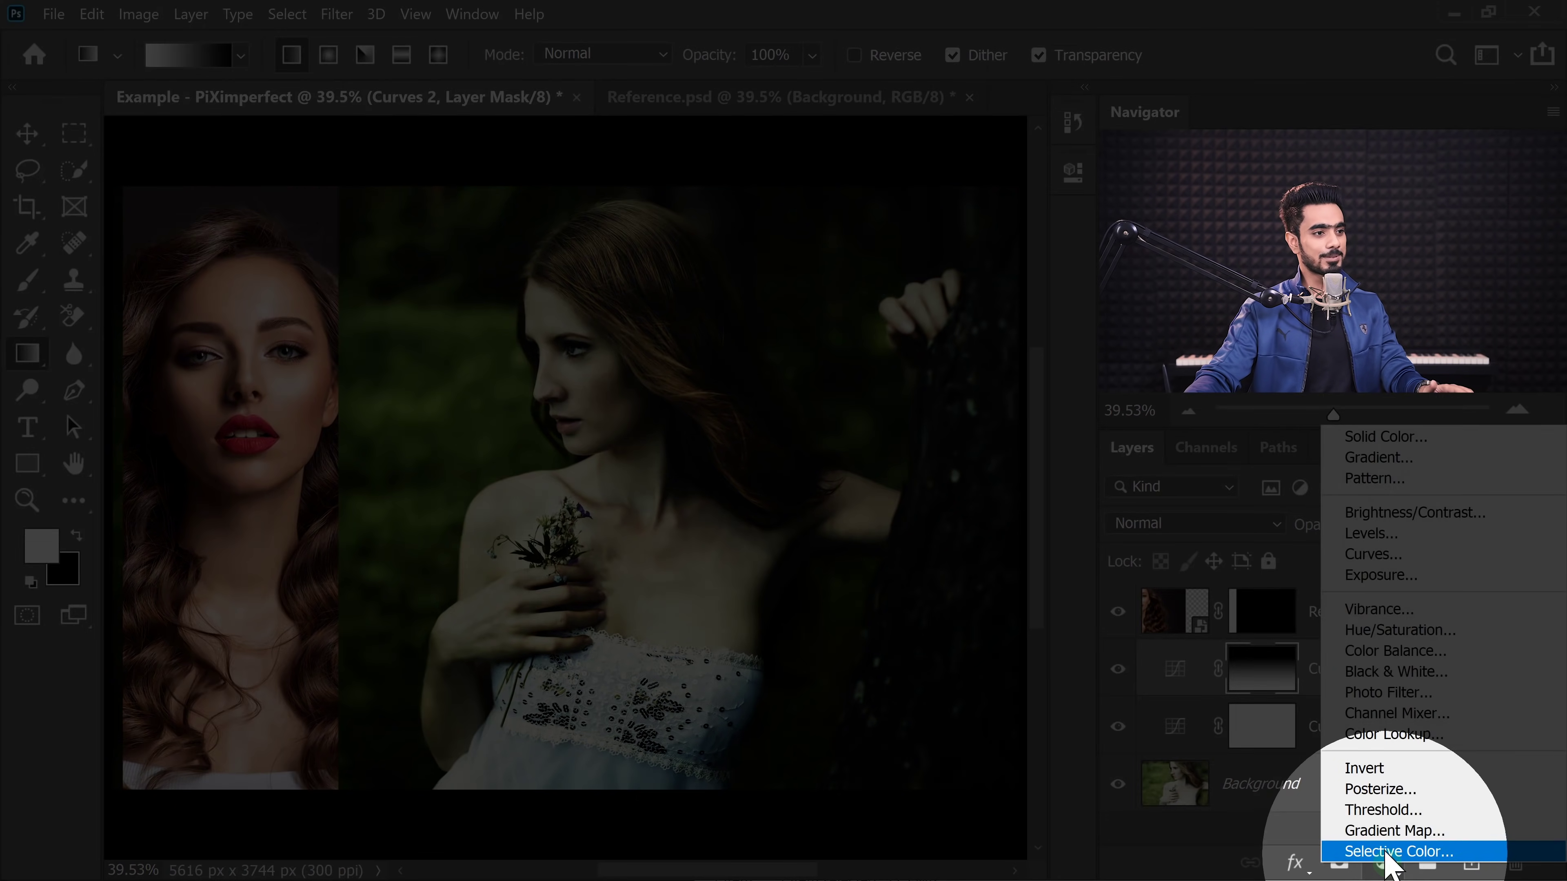
{"action": "left_click", "coordinate": [1371, 554]}
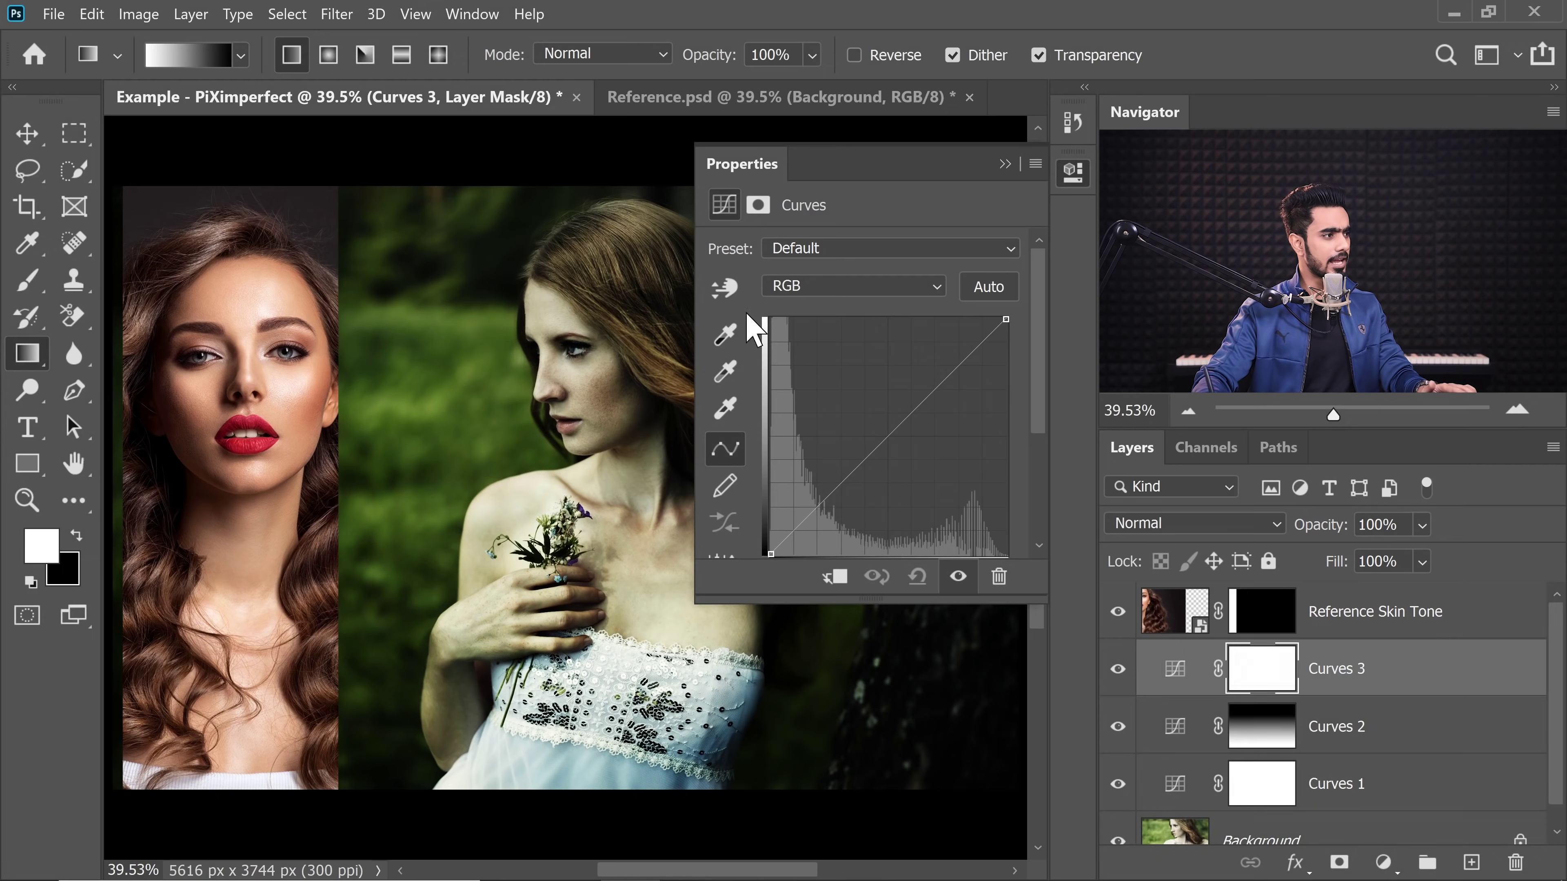
{"action": "left_click", "coordinate": [836, 286]}
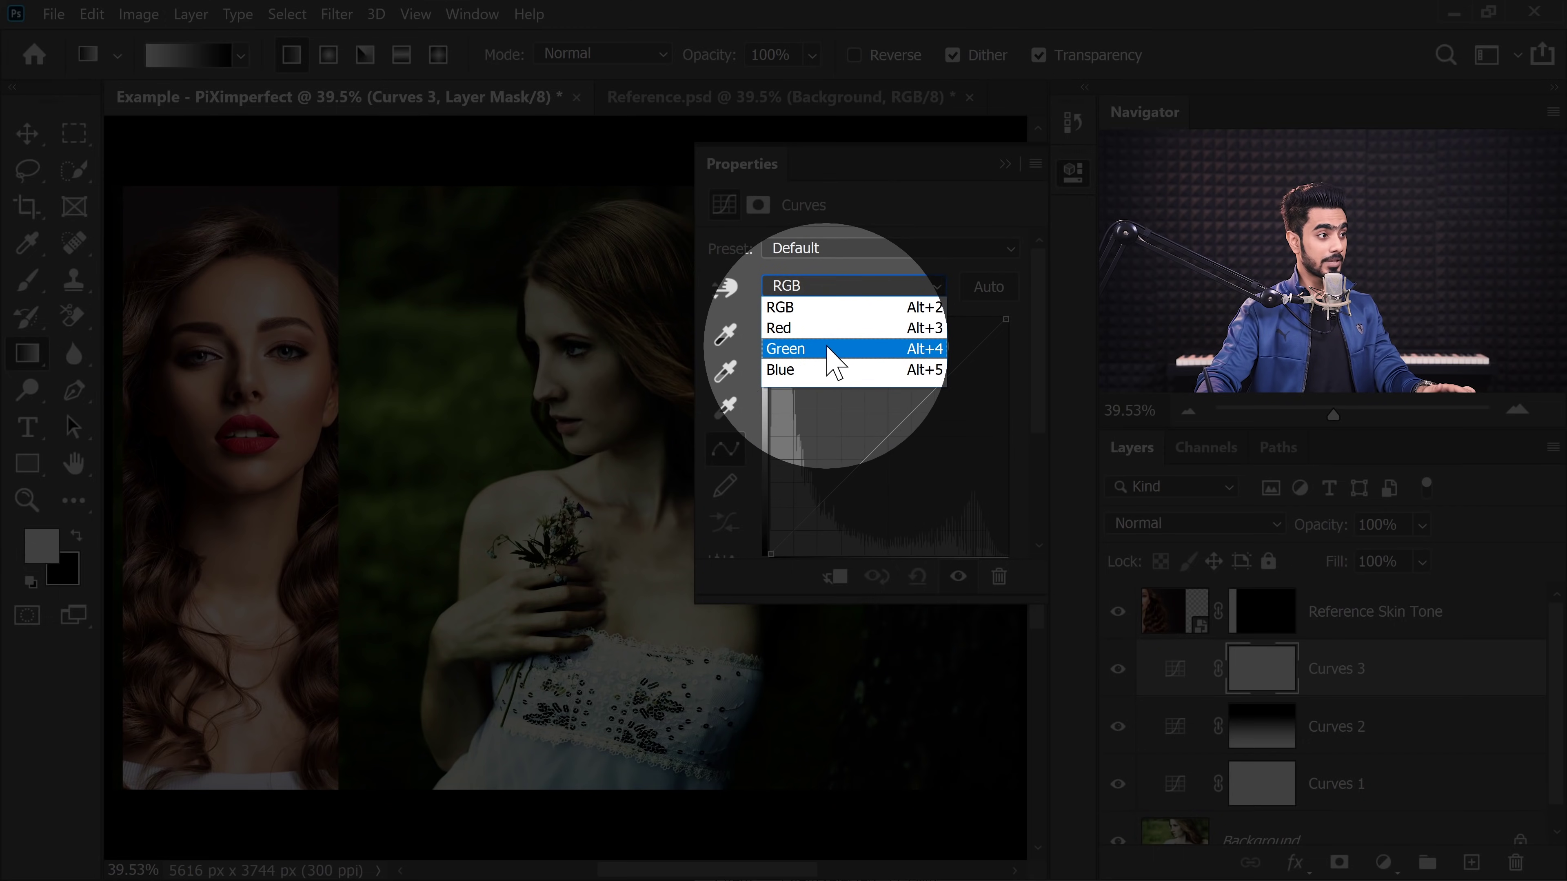
{"action": "left_click", "coordinate": [831, 345]}
{"action": "left_click", "coordinate": [887, 436]}
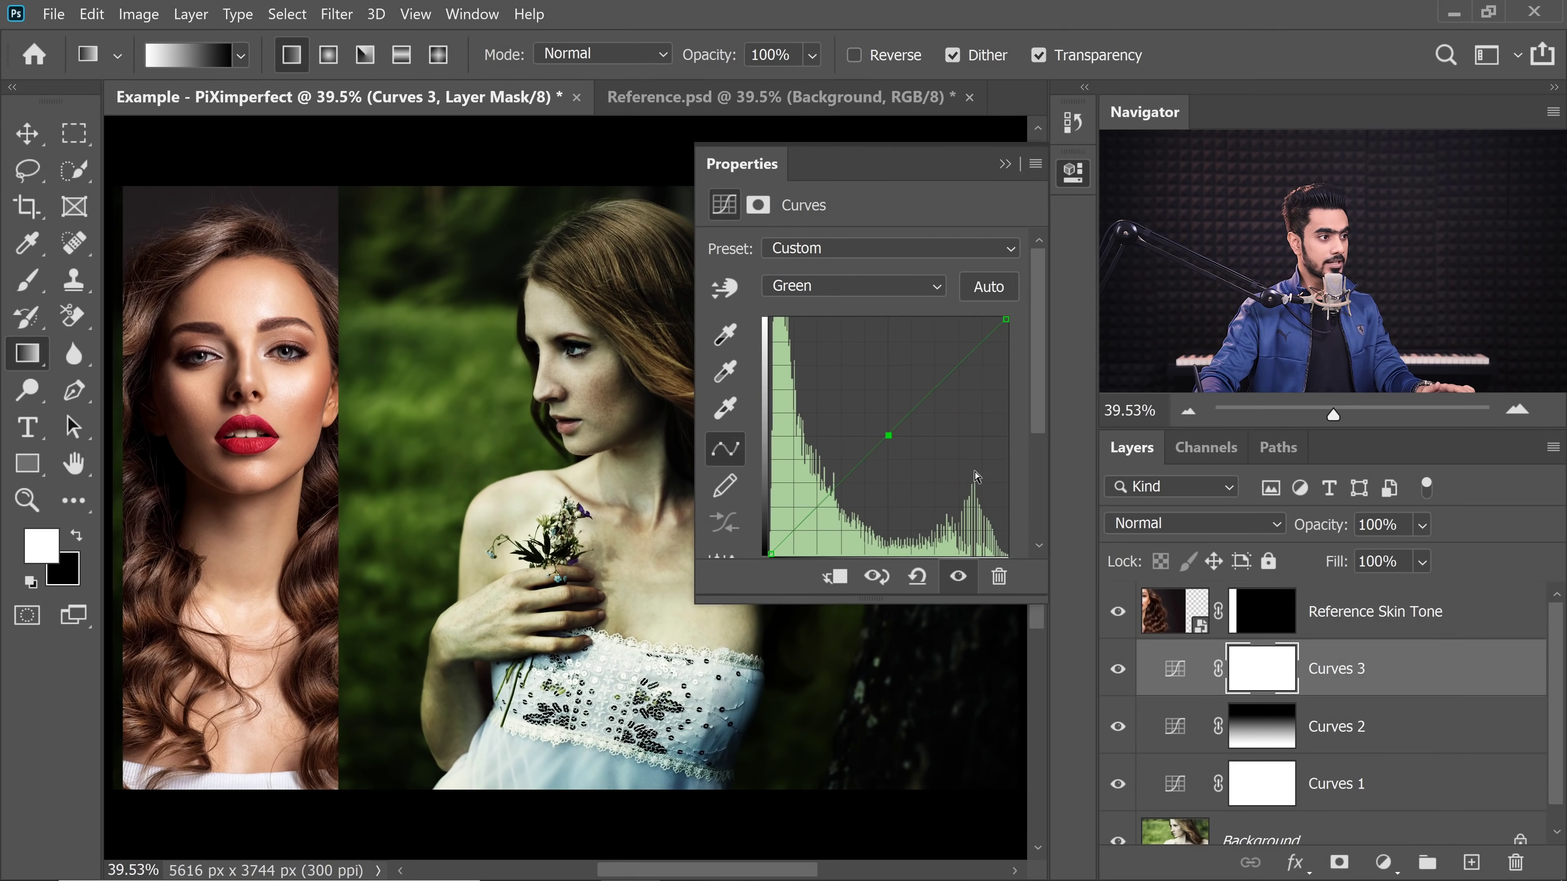
{"action": "key", "text": "Down"}
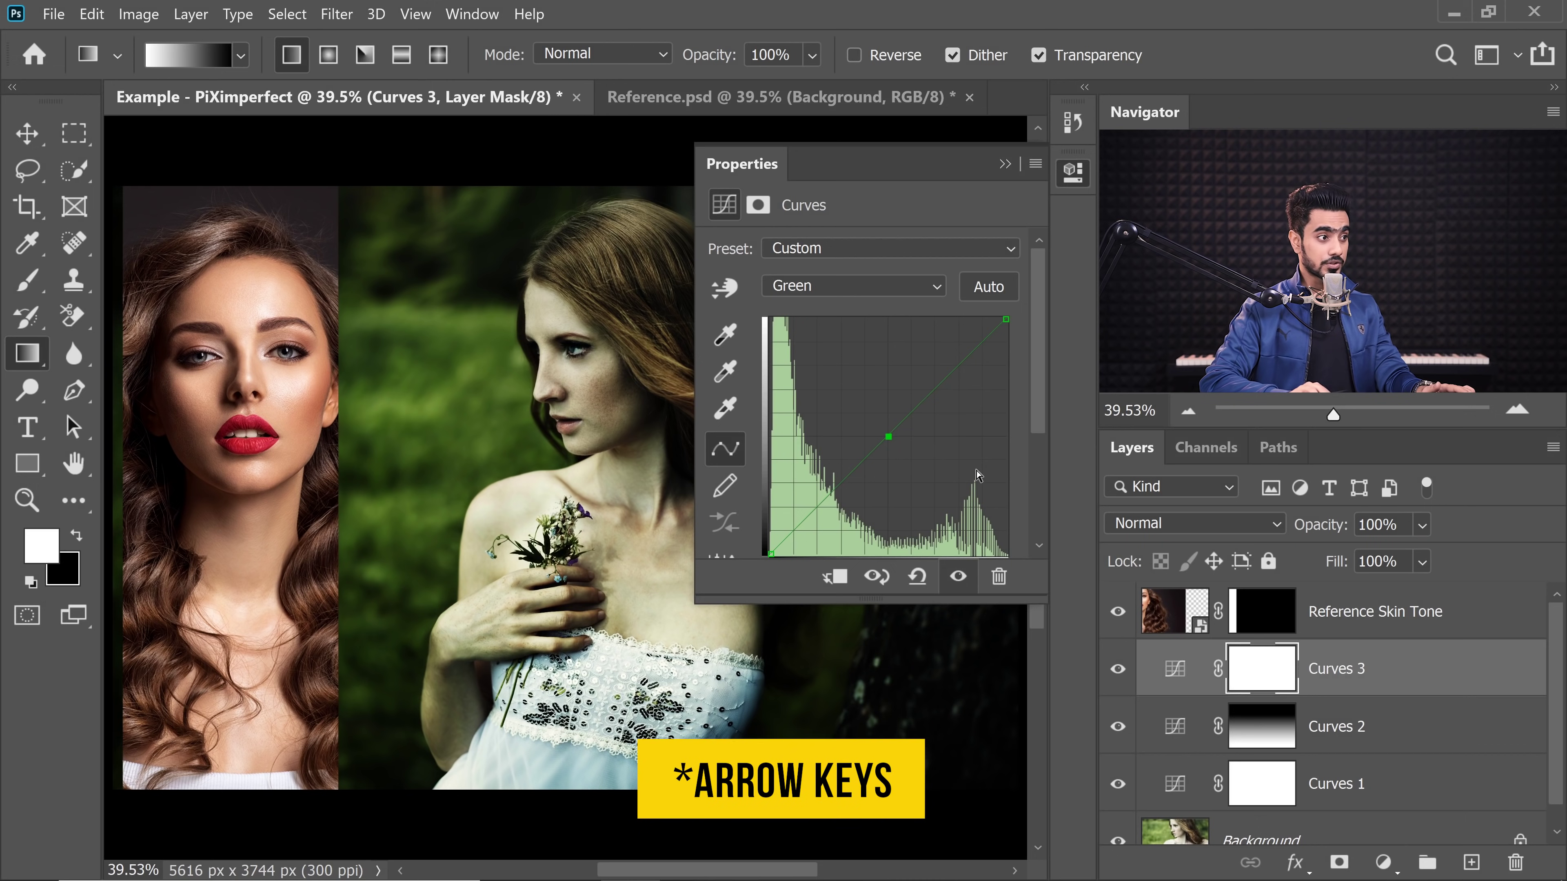
{"action": "key", "text": "Down"}
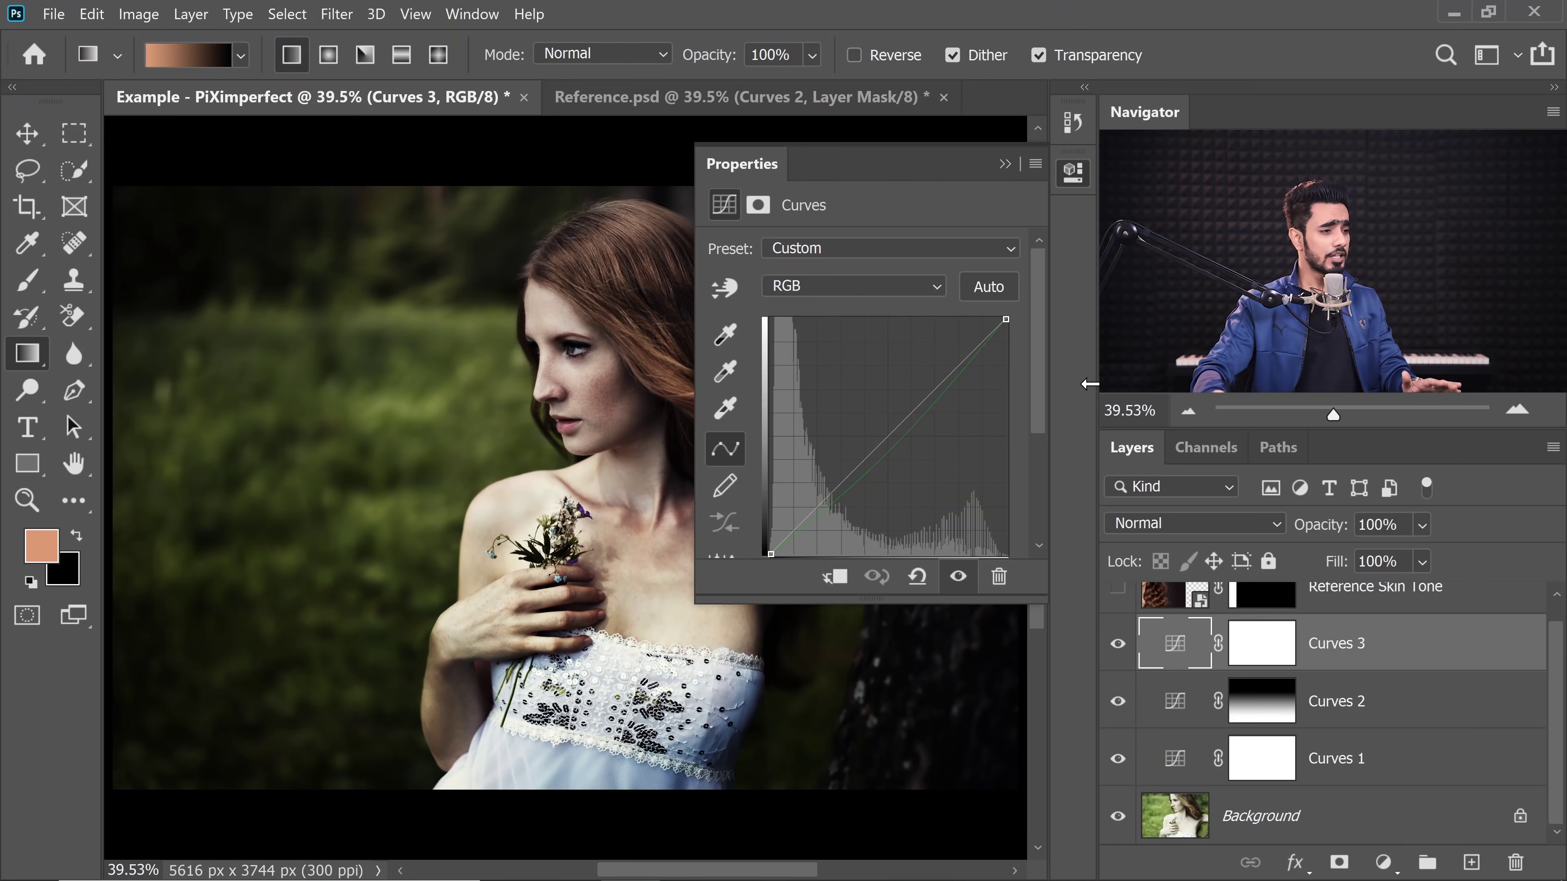
Step: Reselect the Green channel midpoint on Curves 3, then close the curve settings
{"action": "left_click", "coordinate": [834, 290]}
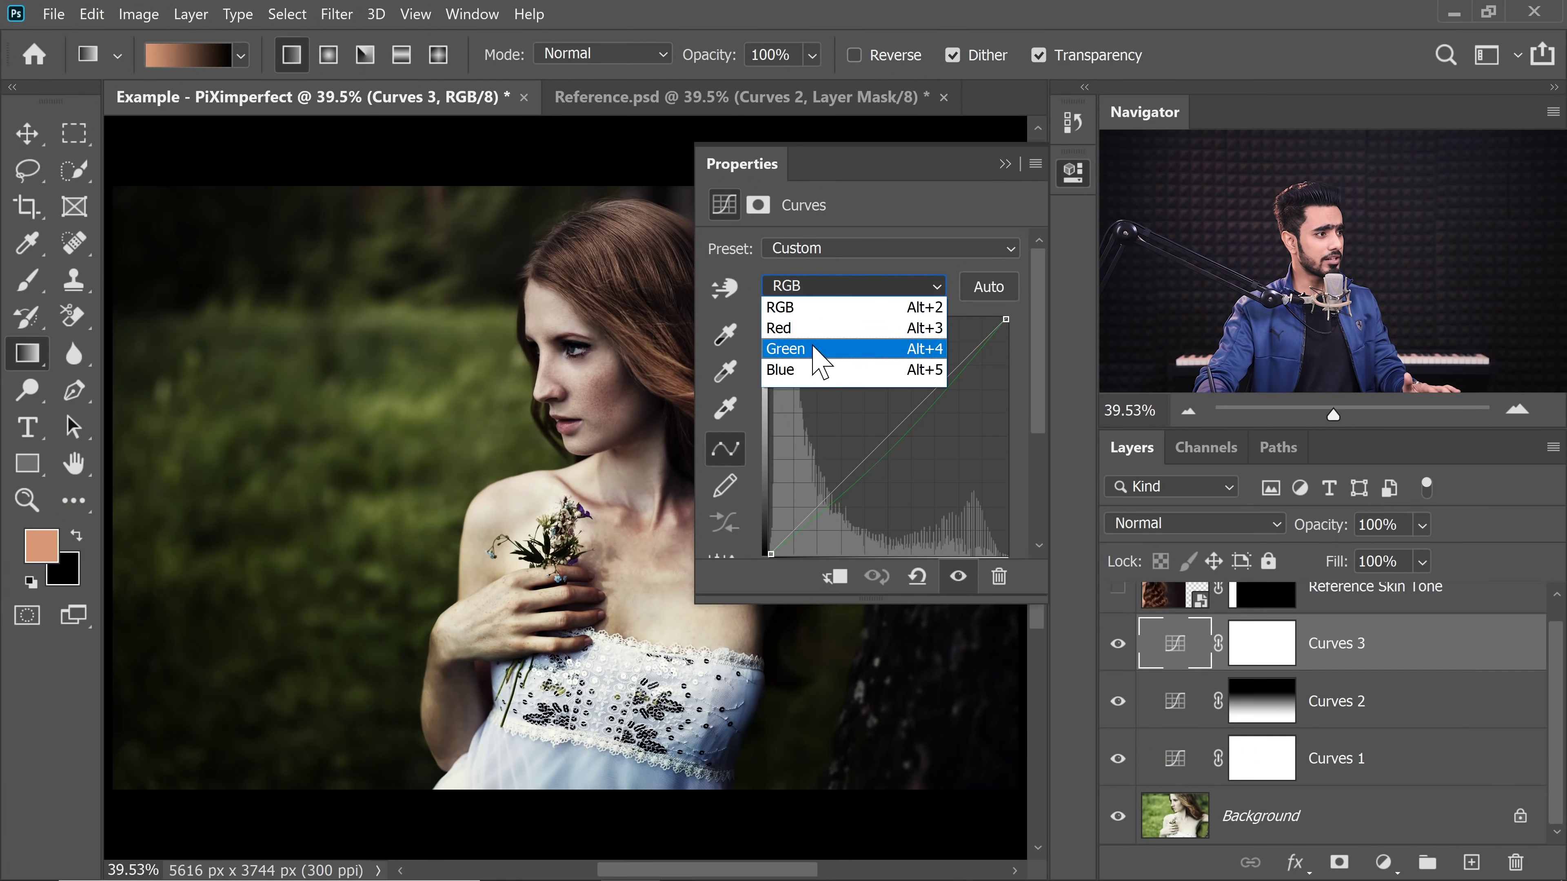
{"action": "left_click", "coordinate": [814, 350]}
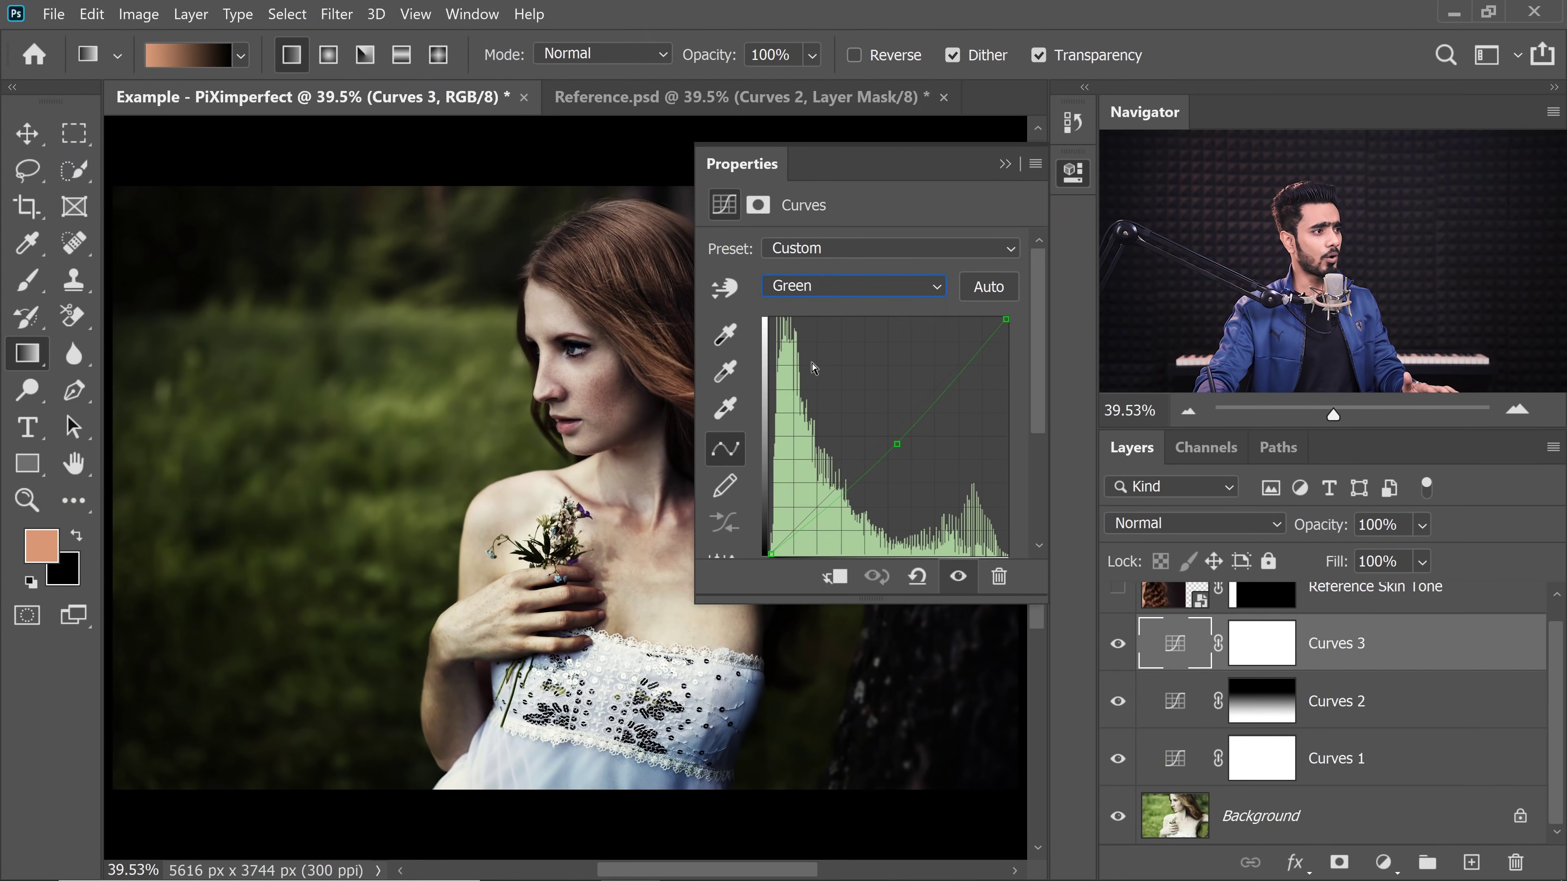
{"action": "left_click", "coordinate": [898, 444]}
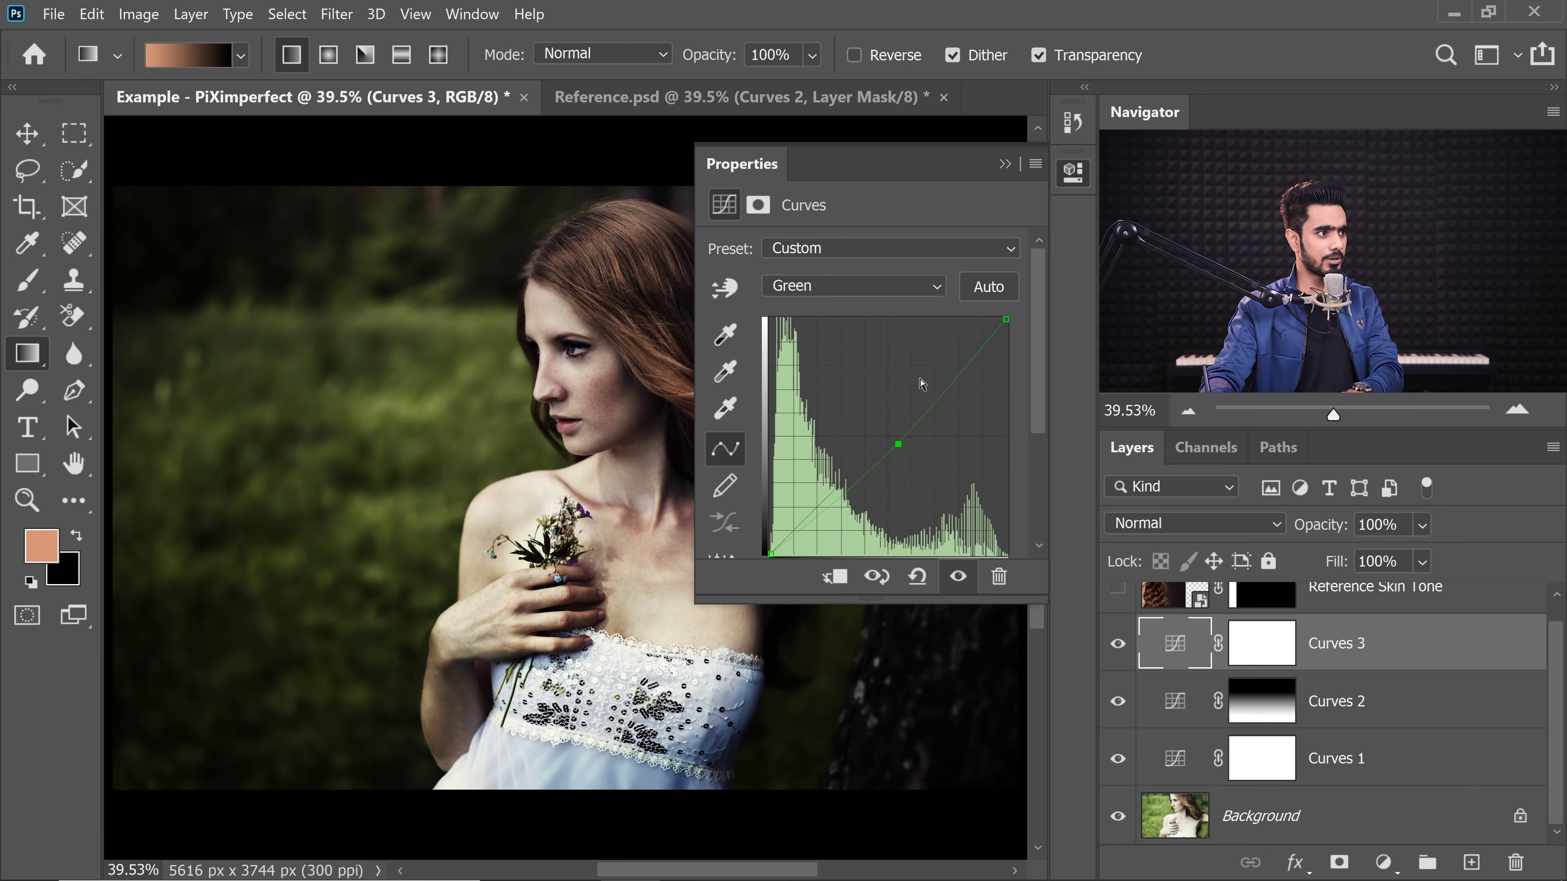
{"action": "left_click", "coordinate": [1005, 164]}
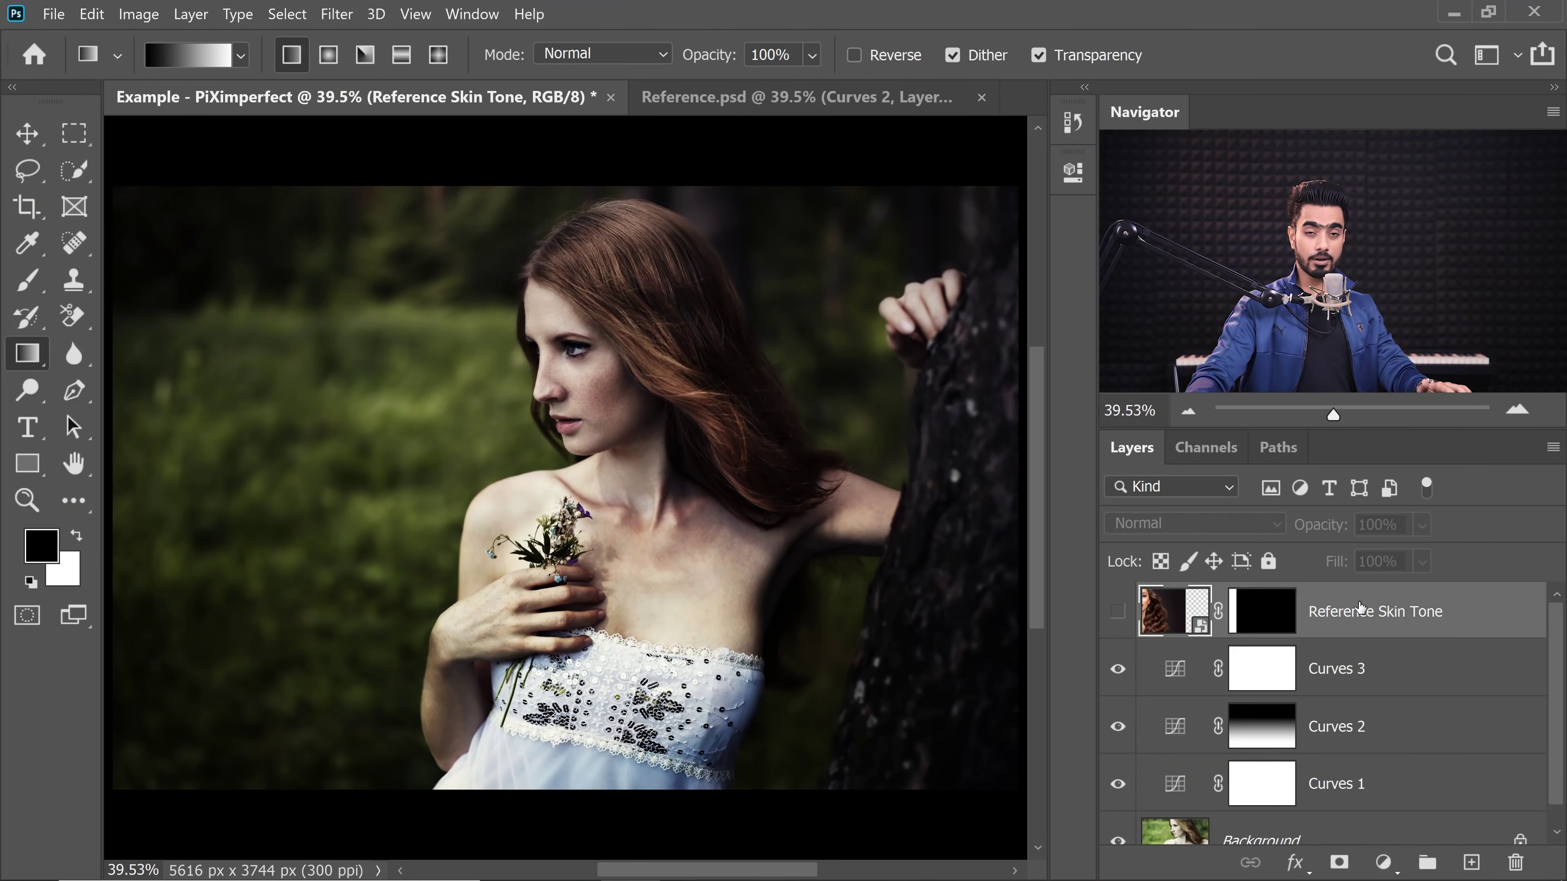
Step: Show the Reference Skin Tone layer again and go to Window > Extensions for NBP ColourmapX
{"action": "left_click", "coordinate": [1117, 612]}
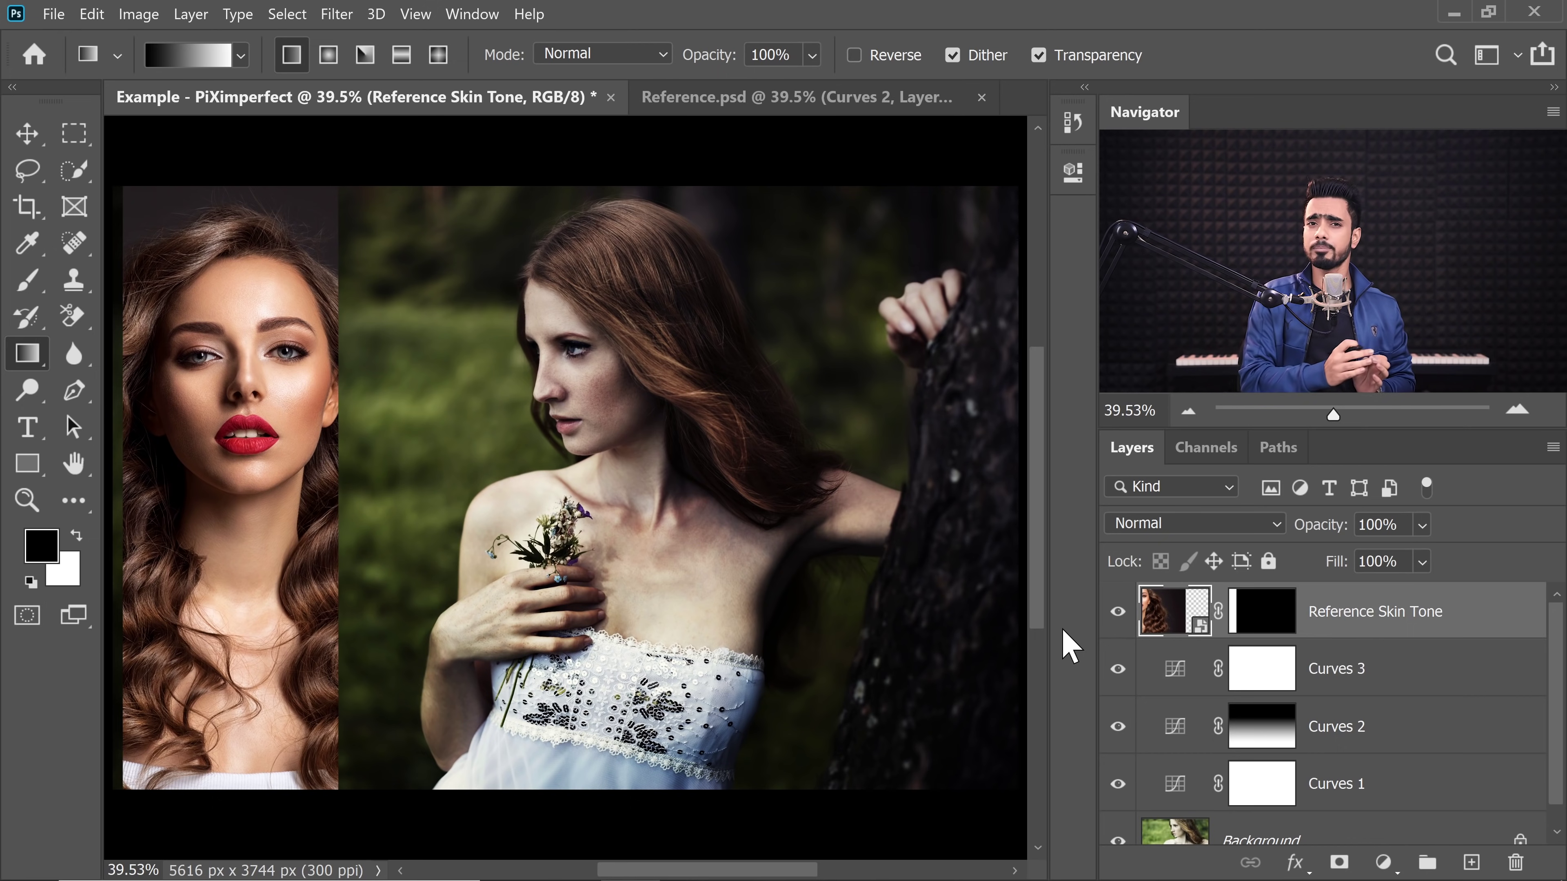
{"action": "left_click", "coordinate": [480, 19]}
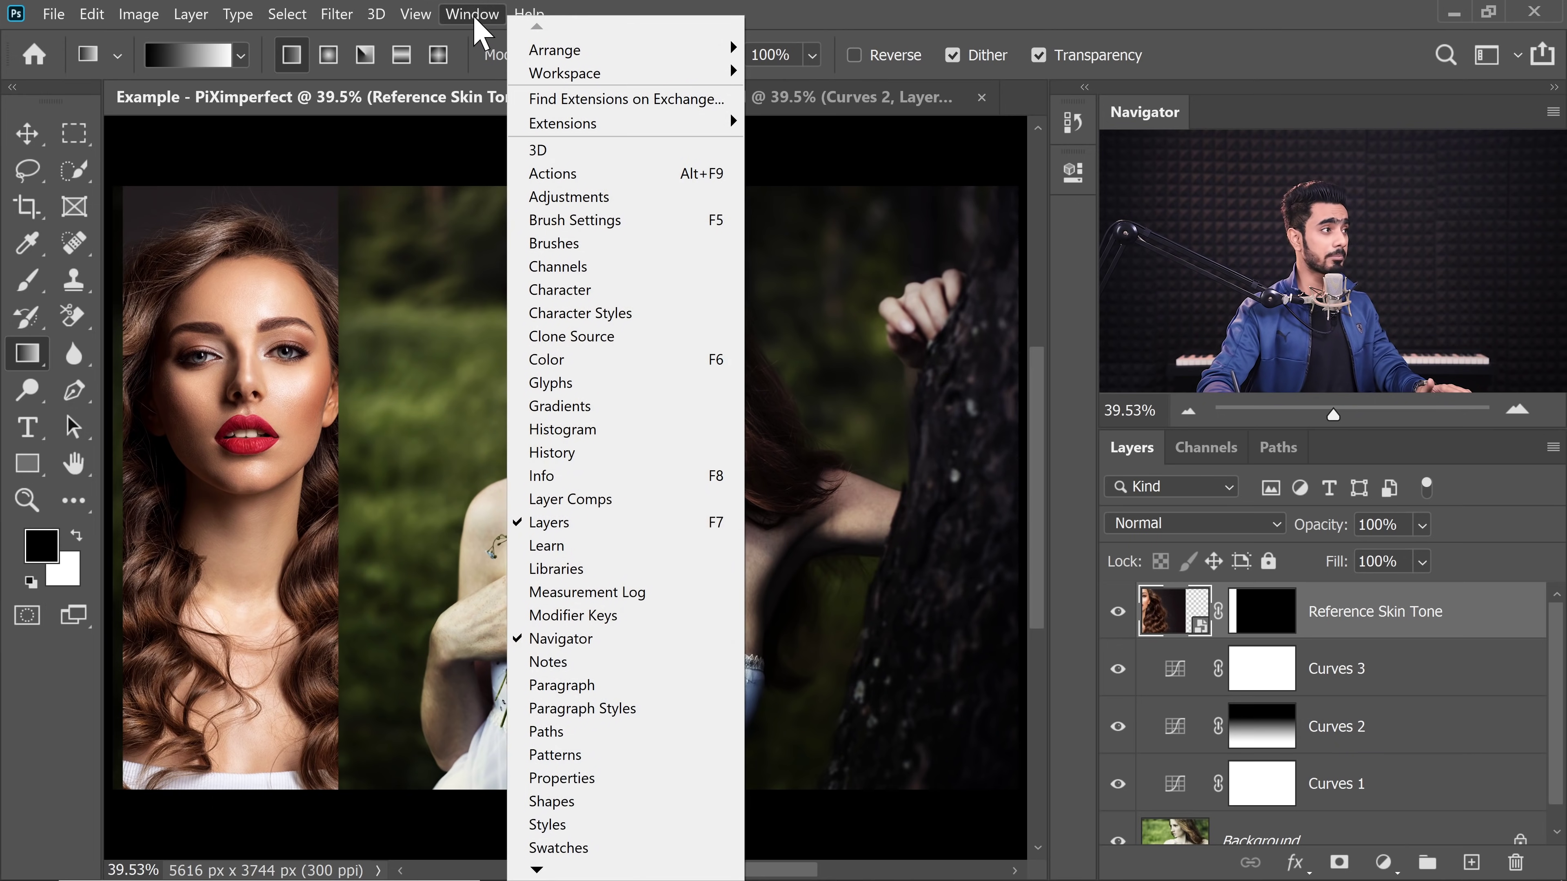
{"action": "mouse_move", "coordinate": [614, 126]}
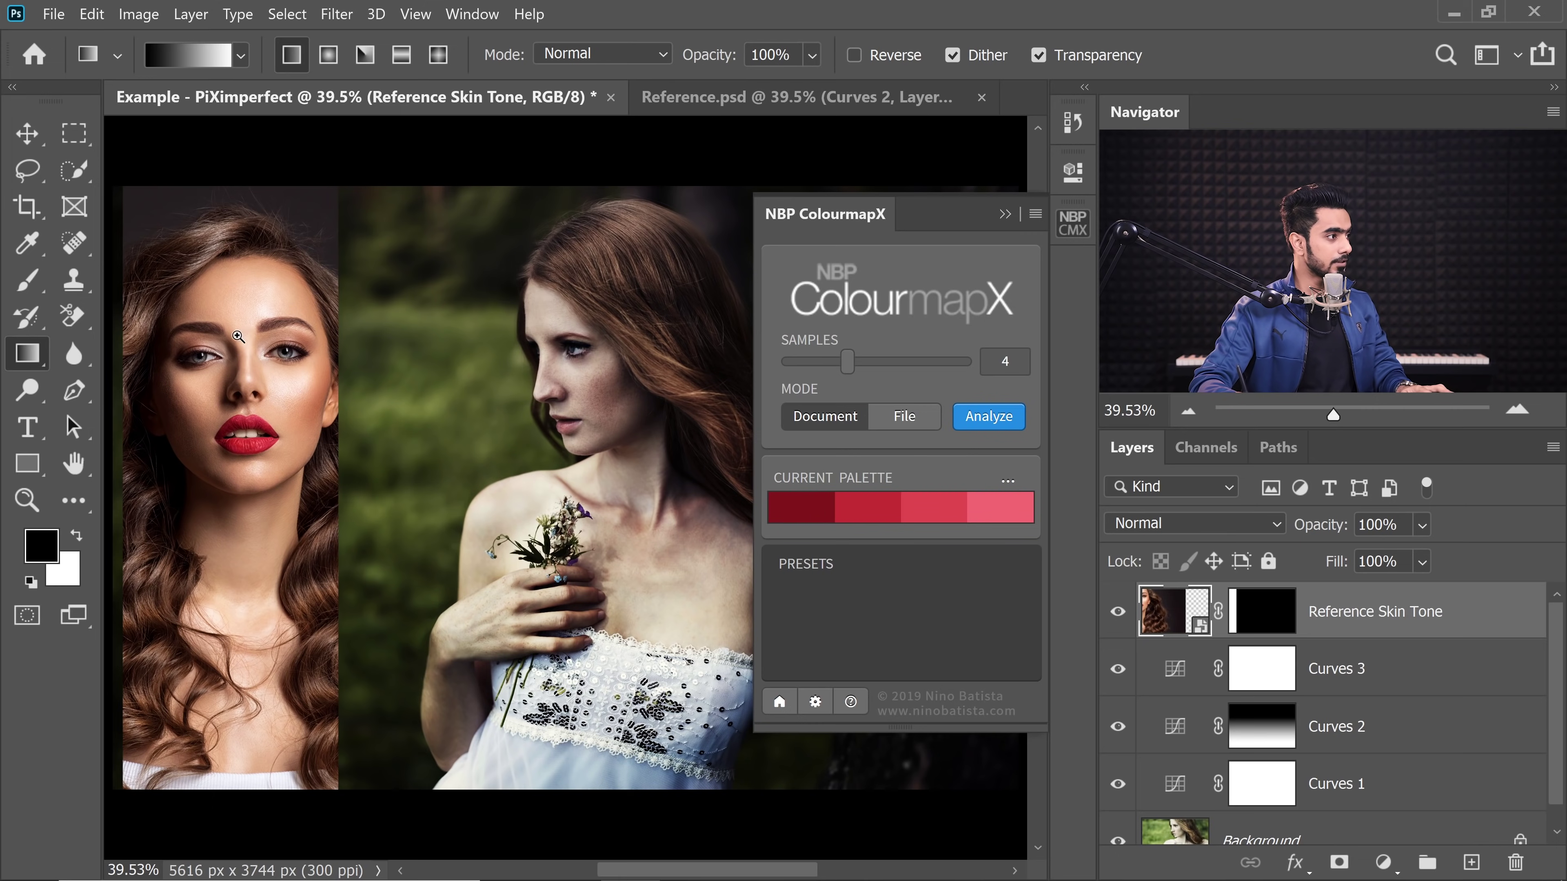
Step: Zoom in on the reference face and lasso a selection around the facial skin
{"action": "left_click_drag", "start_coordinate": [273, 331], "coordinate": [441, 370]}
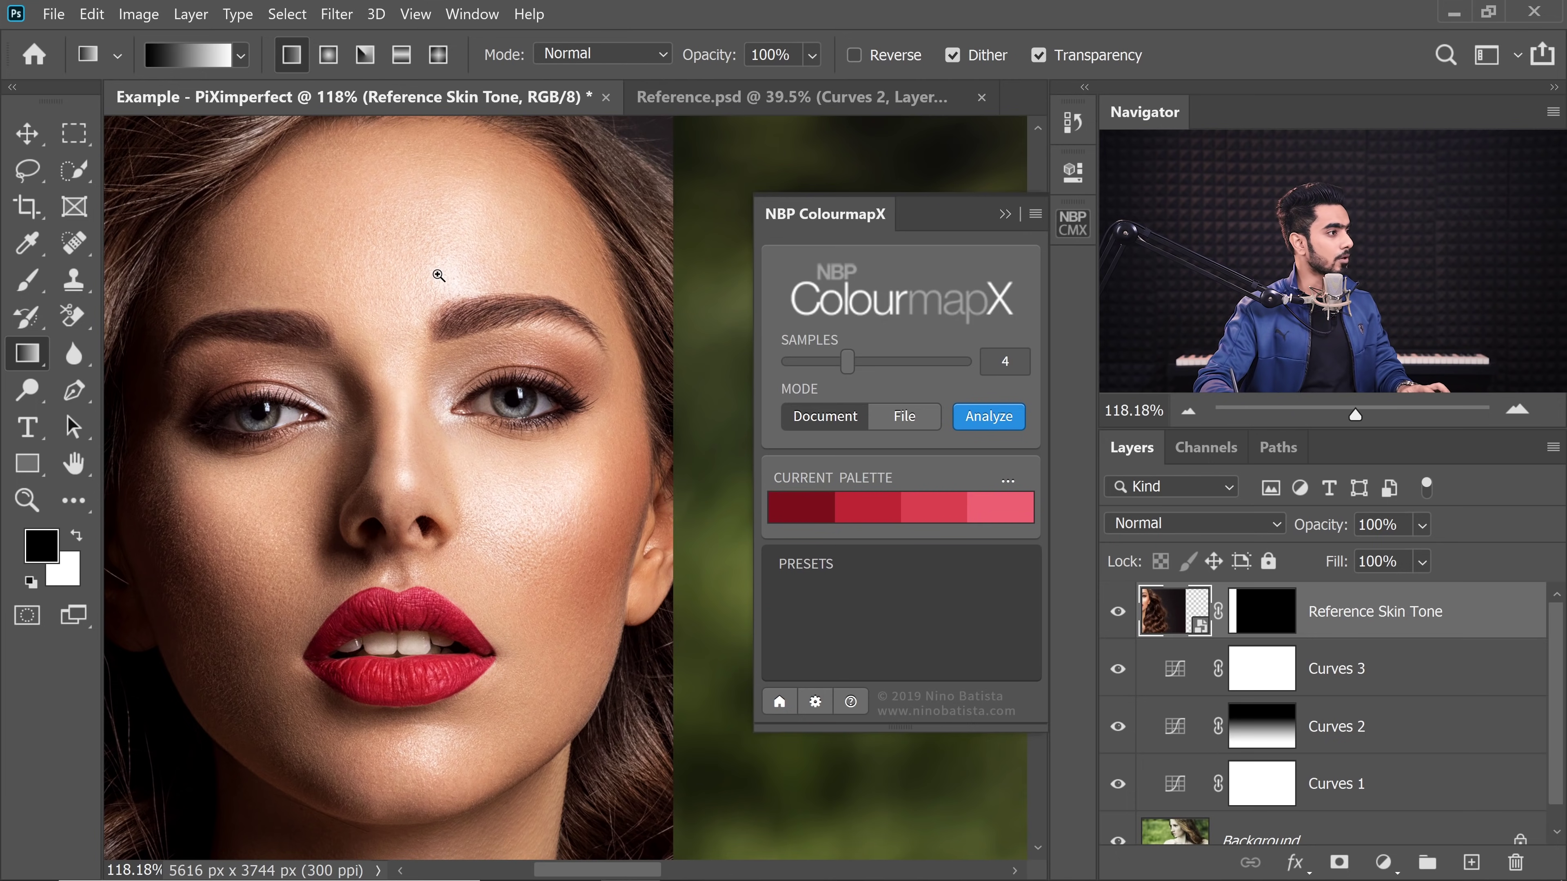
{"action": "left_click_drag", "start_coordinate": [438, 276], "coordinate": [431, 279]}
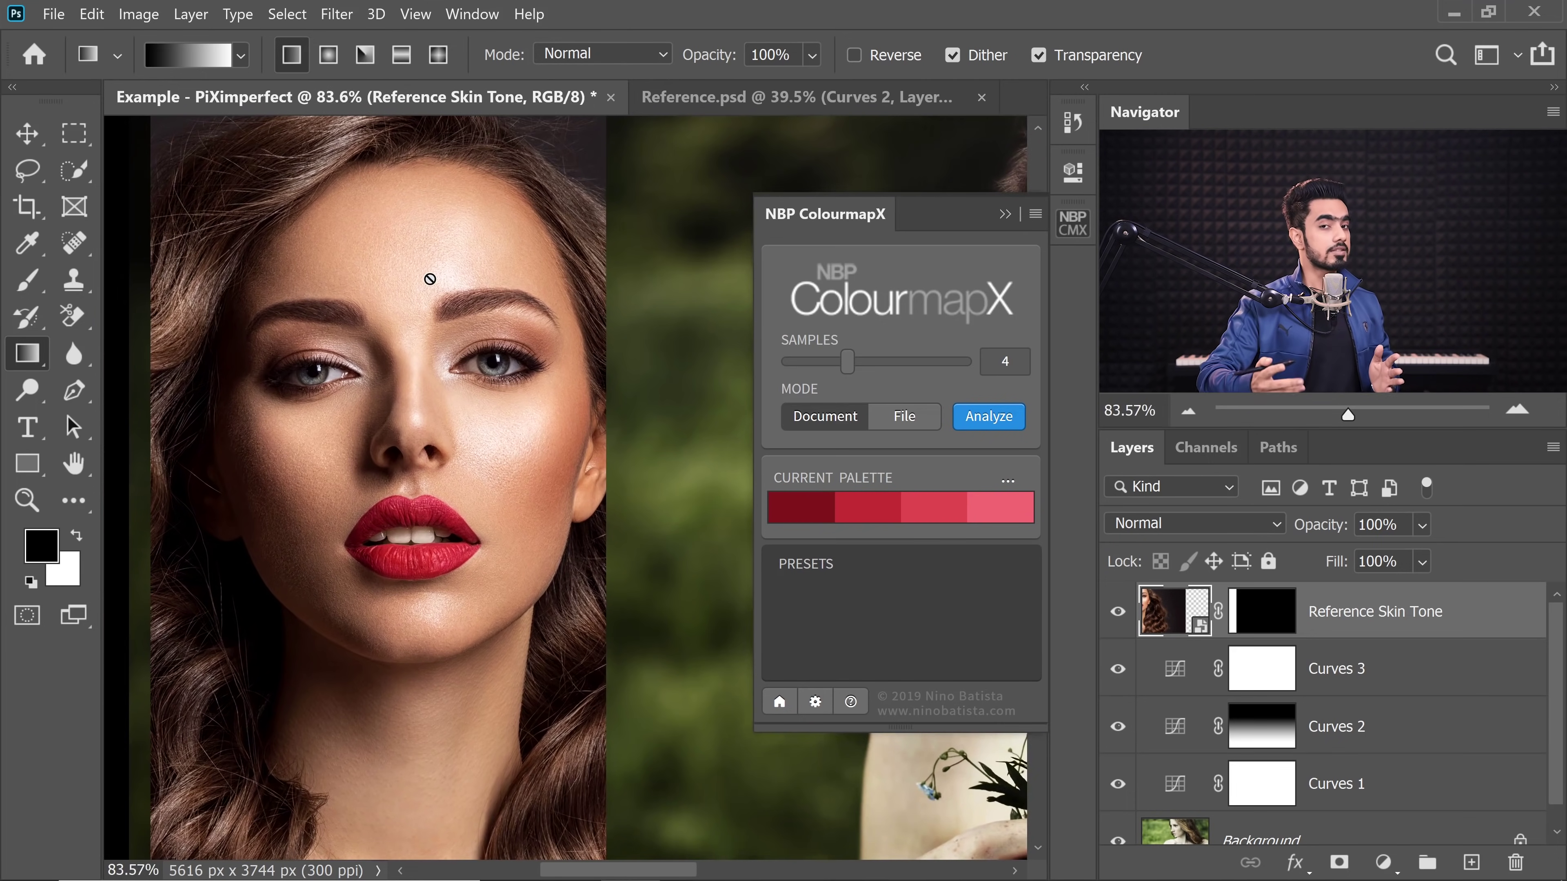
{"action": "left_click", "coordinate": [28, 176]}
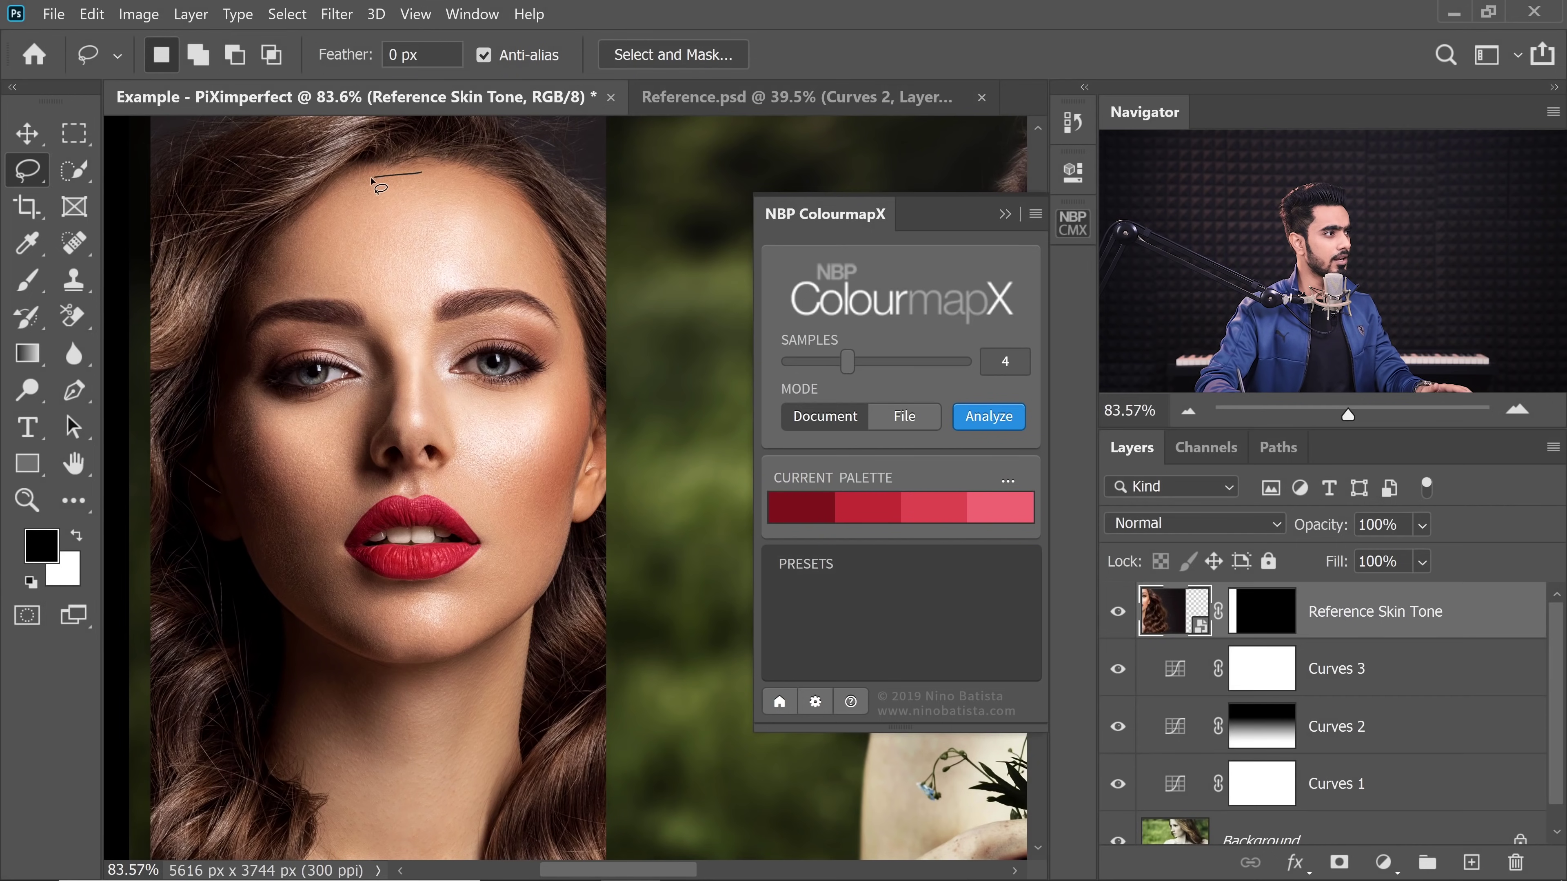
{"action": "left_click_drag", "start_coordinate": [264, 264], "coordinate": [227, 340]}
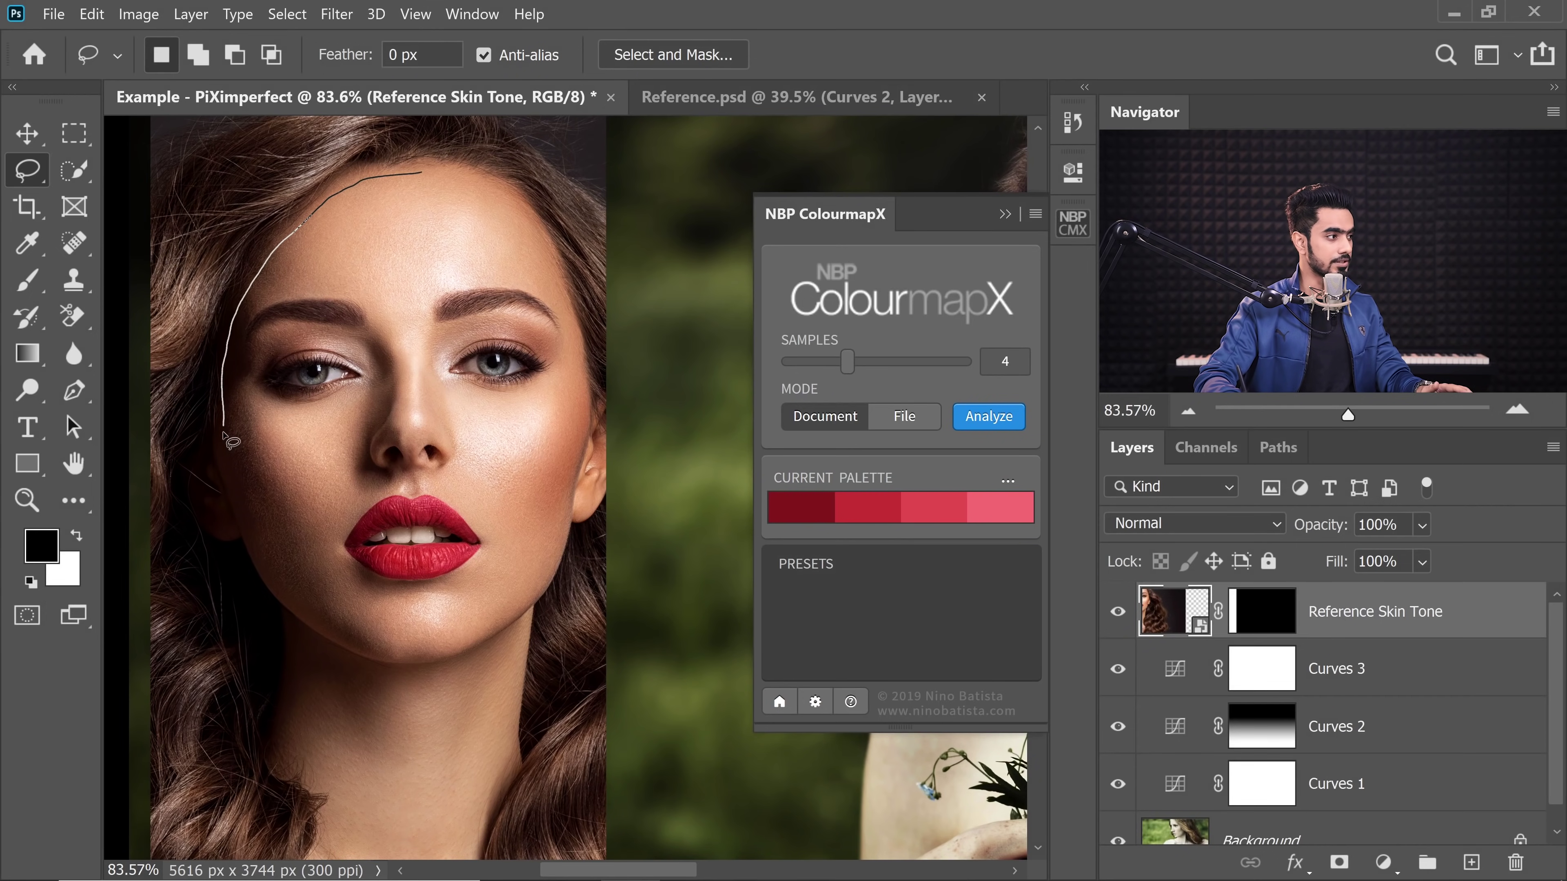
{"action": "mouse_move", "coordinate": [225, 432]}
{"action": "left_mouse_down"}
{"action": "mouse_move", "coordinate": [288, 679]}
{"action": "mouse_move", "coordinate": [471, 778]}
{"action": "mouse_move", "coordinate": [570, 506]}
{"action": "mouse_move", "coordinate": [563, 292]}
{"action": "mouse_move", "coordinate": [423, 174]}
{"action": "left_mouse_up"}
{"action": "mouse_move", "coordinate": [543, 411]}
{"action": "left_mouse_down"}
{"action": "mouse_move", "coordinate": [515, 410]}
{"action": "mouse_move", "coordinate": [529, 413]}
{"action": "left_mouse_up"}
Step: Subtract the left eye from the face selection
{"action": "key", "text": "alt"}
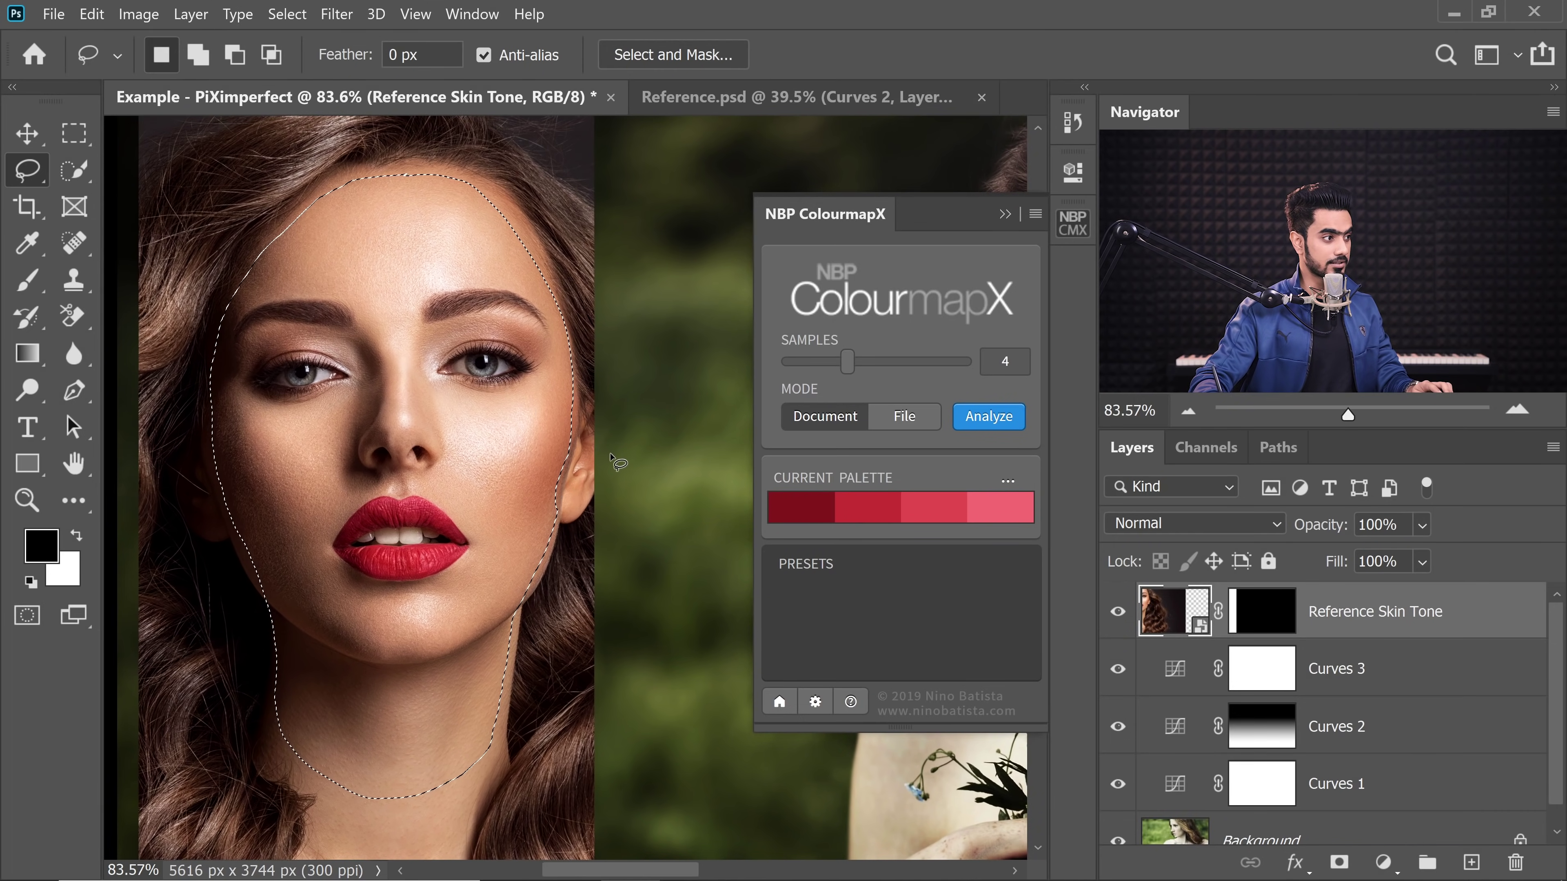
{"action": "left_click_drag", "start_coordinate": [304, 341], "coordinate": [341, 346]}
{"action": "left_click_drag", "start_coordinate": [341, 415], "coordinate": [382, 426]}
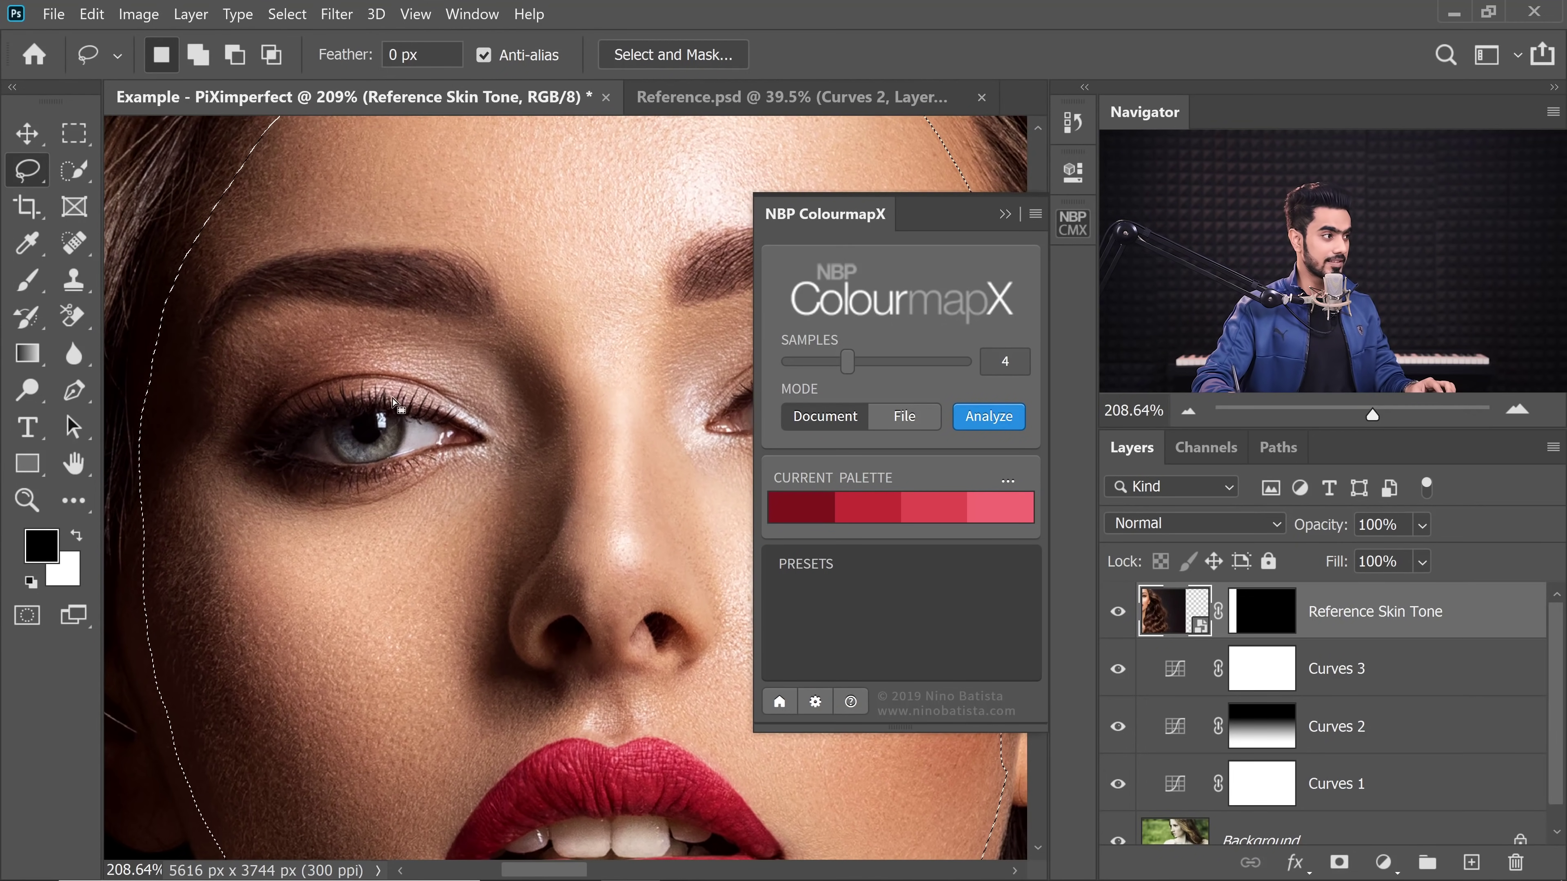
{"action": "key", "text": "alt"}
{"action": "mouse_move", "coordinate": [402, 373]}
{"action": "left_mouse_down"}
{"action": "mouse_move", "coordinate": [295, 393]}
{"action": "mouse_move", "coordinate": [258, 424]}
{"action": "mouse_move", "coordinate": [293, 487]}
{"action": "left_mouse_up"}
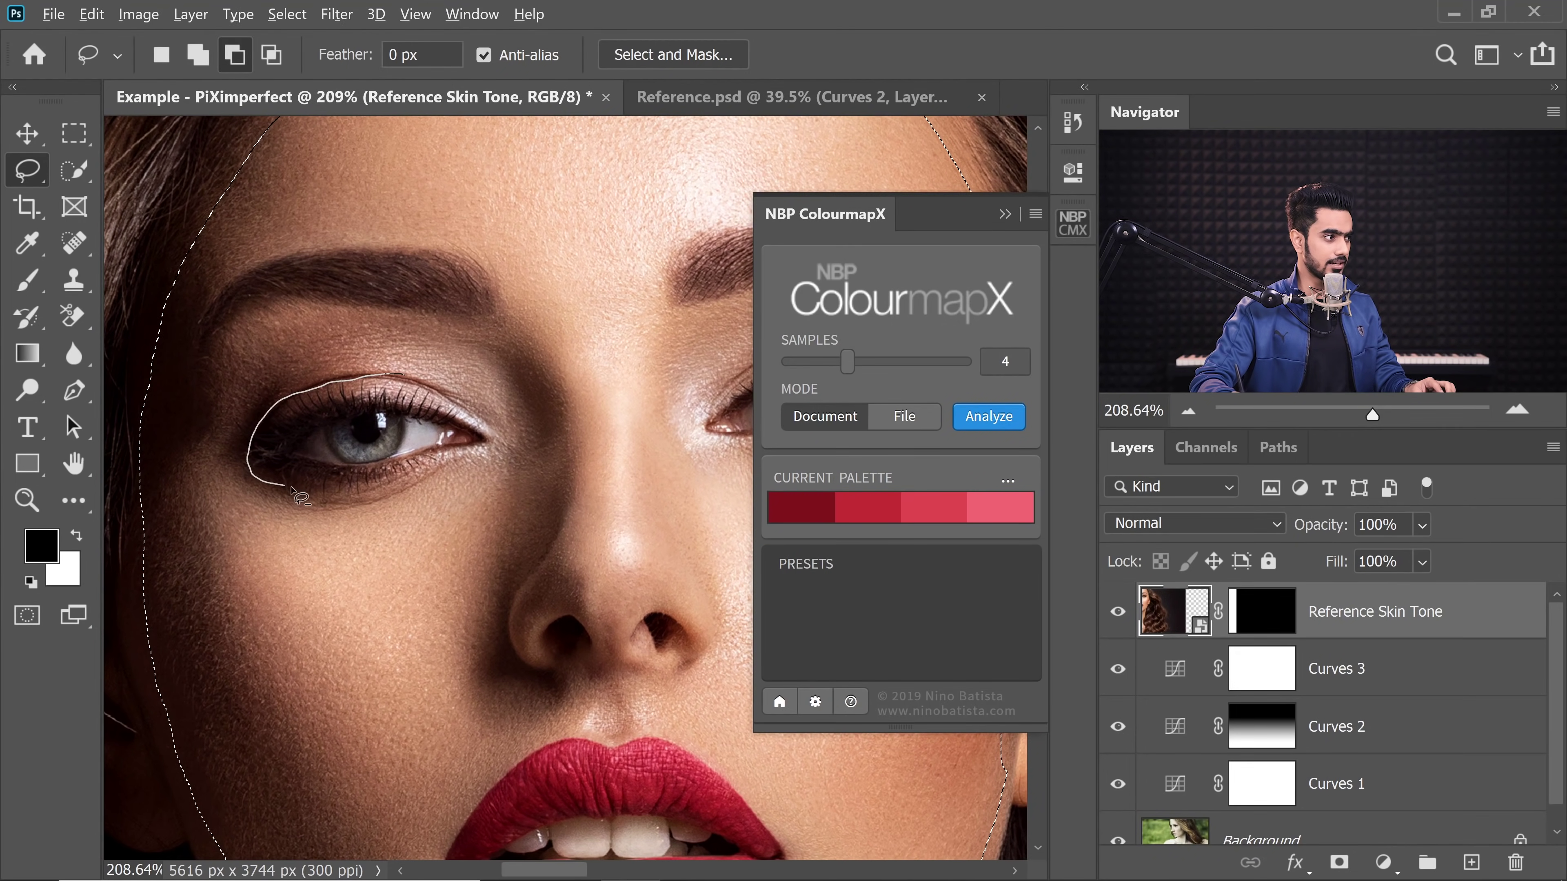
{"action": "mouse_move", "coordinate": [492, 460]}
{"action": "left_mouse_down"}
{"action": "mouse_move", "coordinate": [503, 426]}
{"action": "mouse_move", "coordinate": [404, 374]}
{"action": "left_mouse_up"}
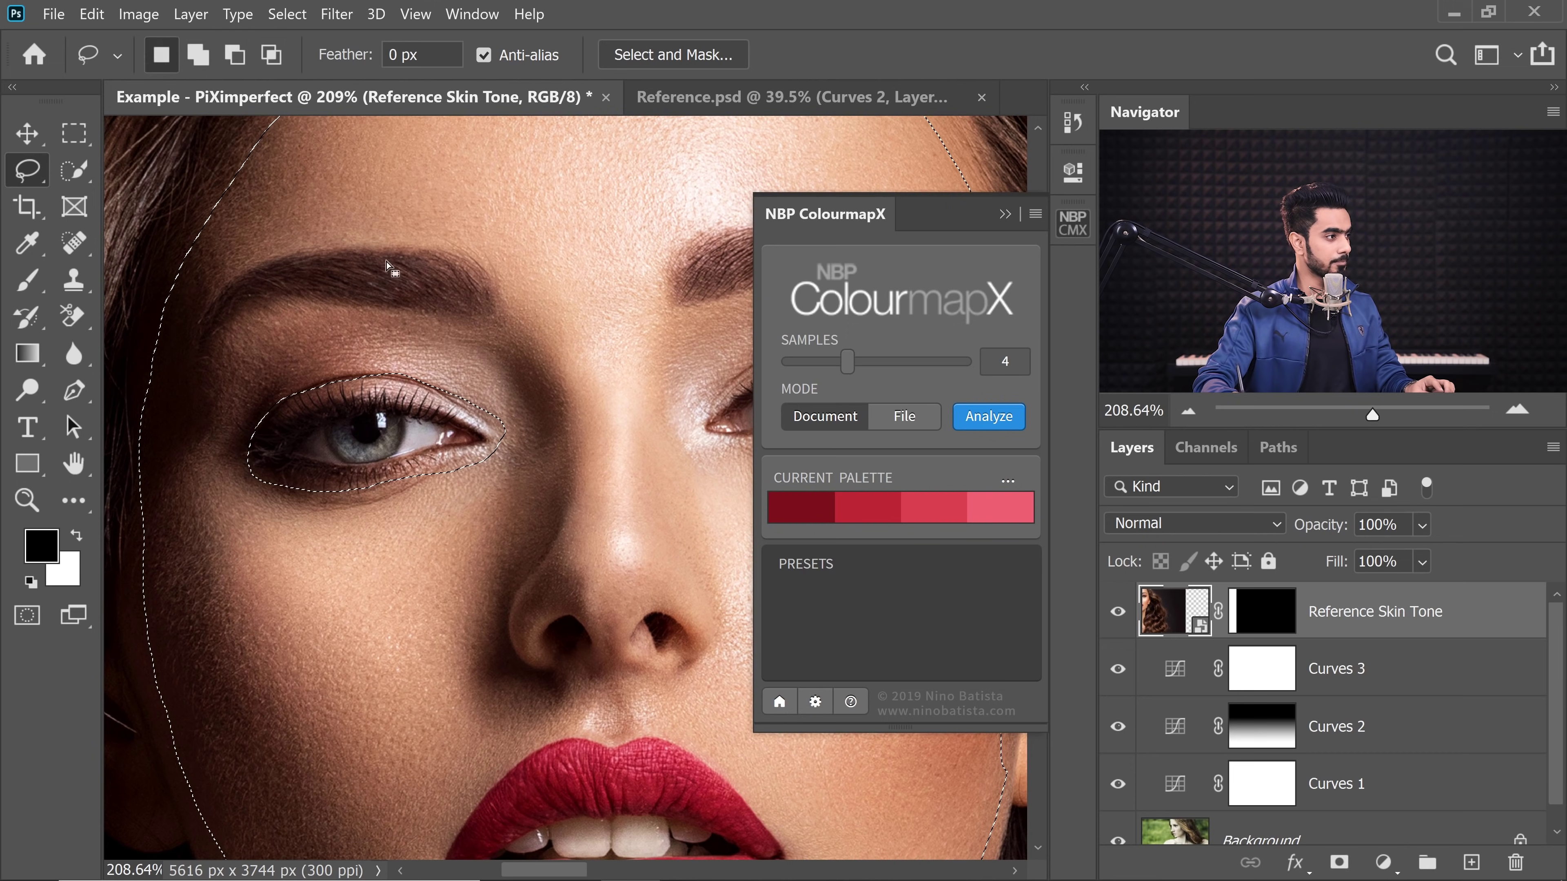
{"action": "key", "text": "alt"}
{"action": "key", "text": "alt"}
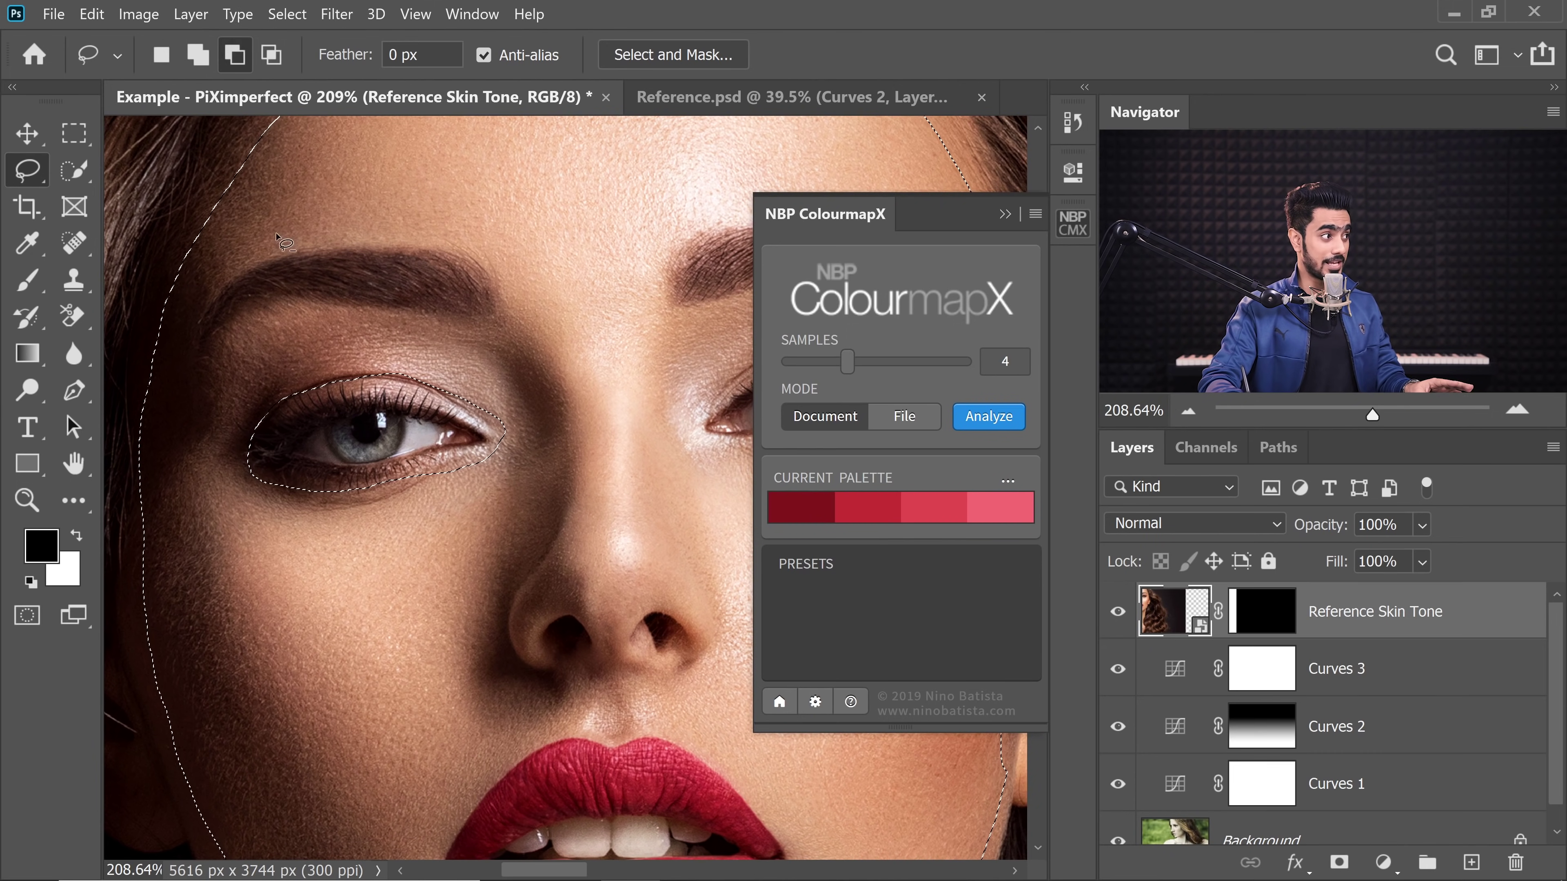
Step: Cut the eyebrow and lips out of the selection, then zoom out to check
{"action": "mouse_move", "coordinate": [274, 242]}
{"action": "left_mouse_down"}
{"action": "mouse_move", "coordinate": [199, 309]}
{"action": "mouse_move", "coordinate": [190, 344]}
{"action": "mouse_move", "coordinate": [339, 325]}
{"action": "left_mouse_up"}
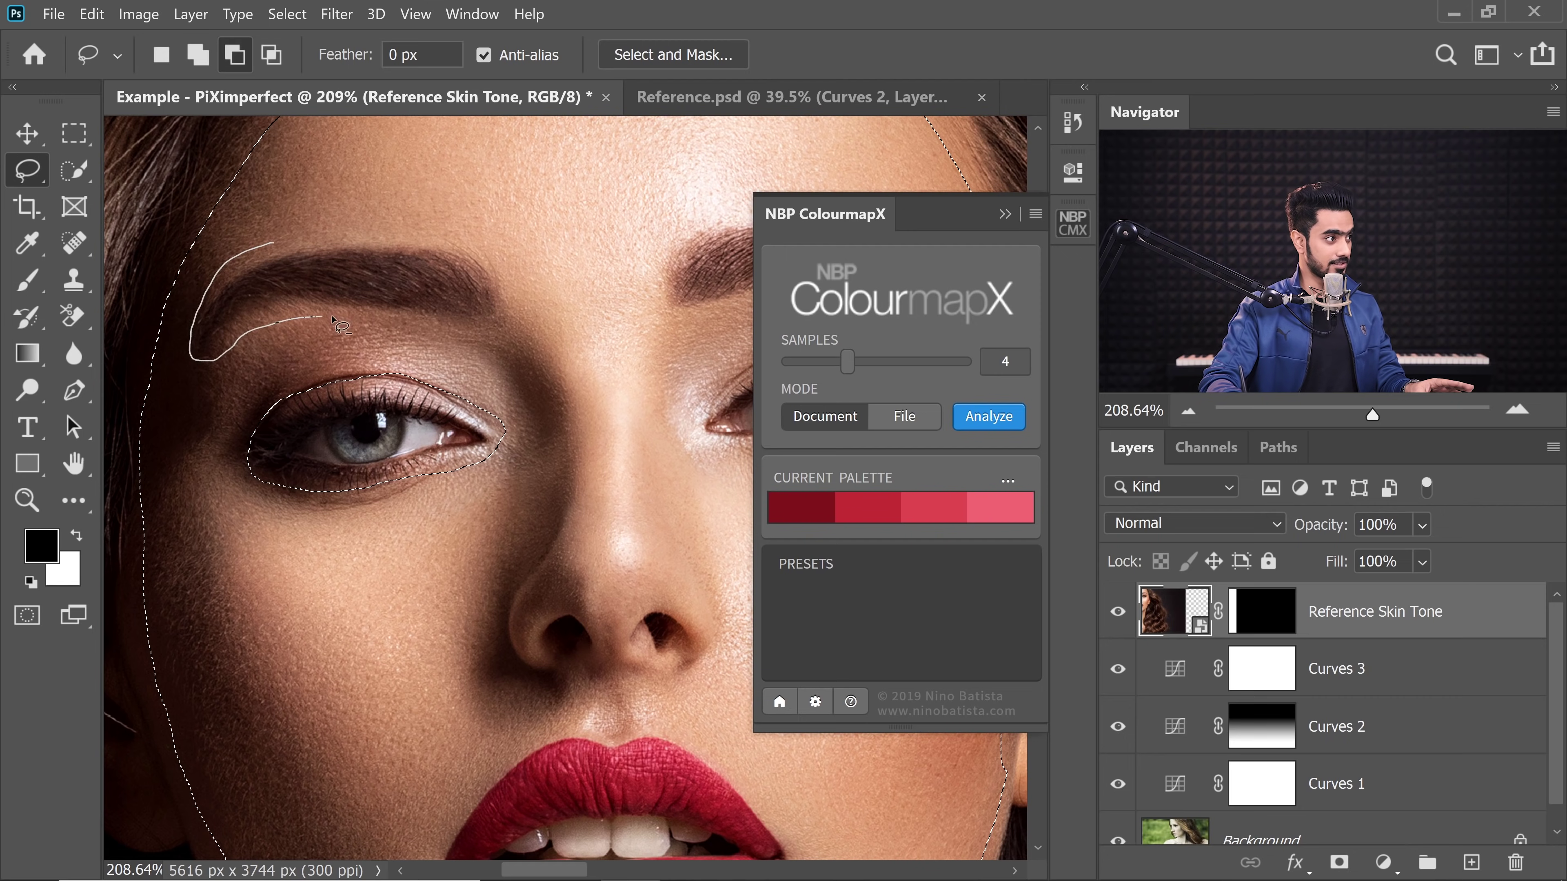
{"action": "left_click_drag", "start_coordinate": [290, 245], "coordinate": [291, 246]}
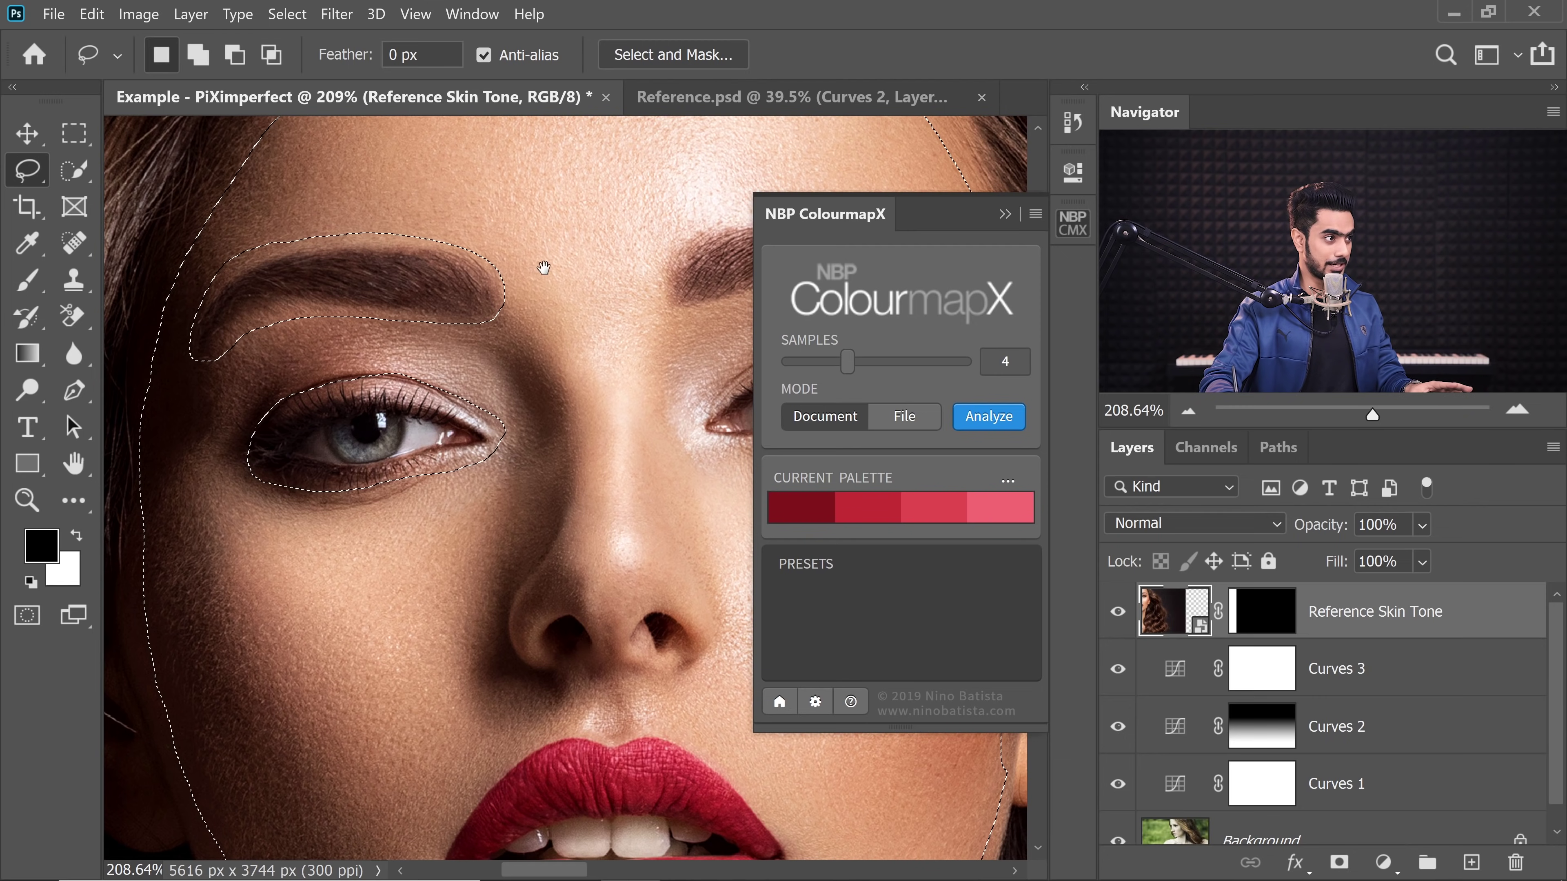
{"action": "mouse_move", "coordinate": [542, 270]}
{"action": "left_mouse_down"}
{"action": "mouse_move", "coordinate": [321, 273]}
{"action": "mouse_move", "coordinate": [342, 303]}
{"action": "mouse_move", "coordinate": [679, 290]}
{"action": "mouse_move", "coordinate": [377, 246]}
{"action": "left_mouse_up"}
{"action": "mouse_move", "coordinate": [308, 618]}
{"action": "left_mouse_down"}
{"action": "mouse_move", "coordinate": [469, 275]}
{"action": "mouse_move", "coordinate": [453, 364]}
{"action": "left_mouse_up"}
{"action": "left_click_drag", "start_coordinate": [372, 488], "coordinate": [290, 583]}
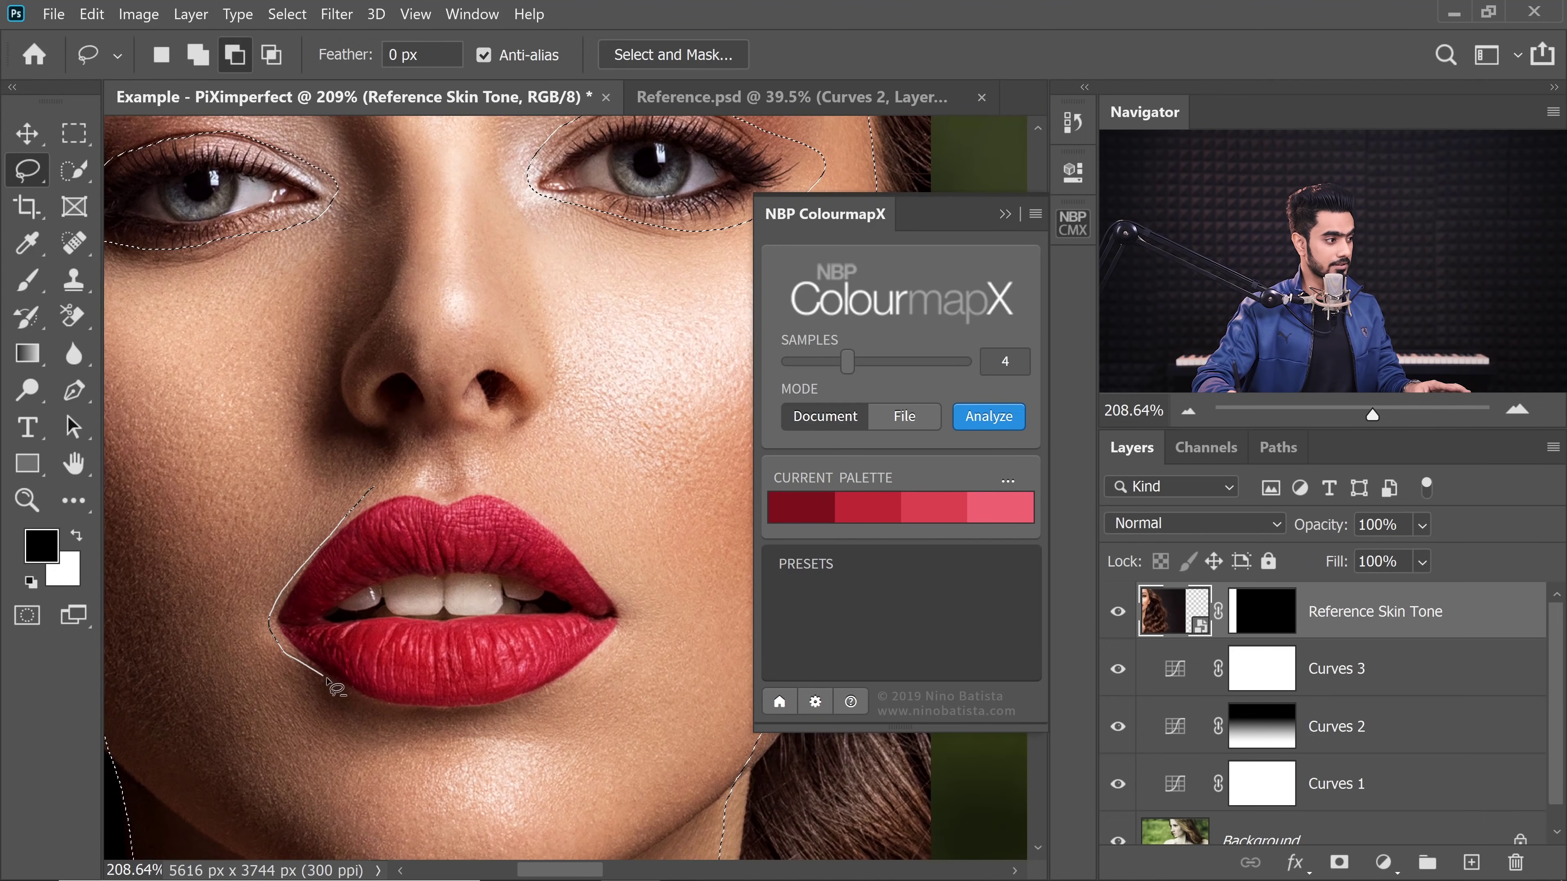
{"action": "left_click_drag", "start_coordinate": [327, 679], "coordinate": [407, 718]}
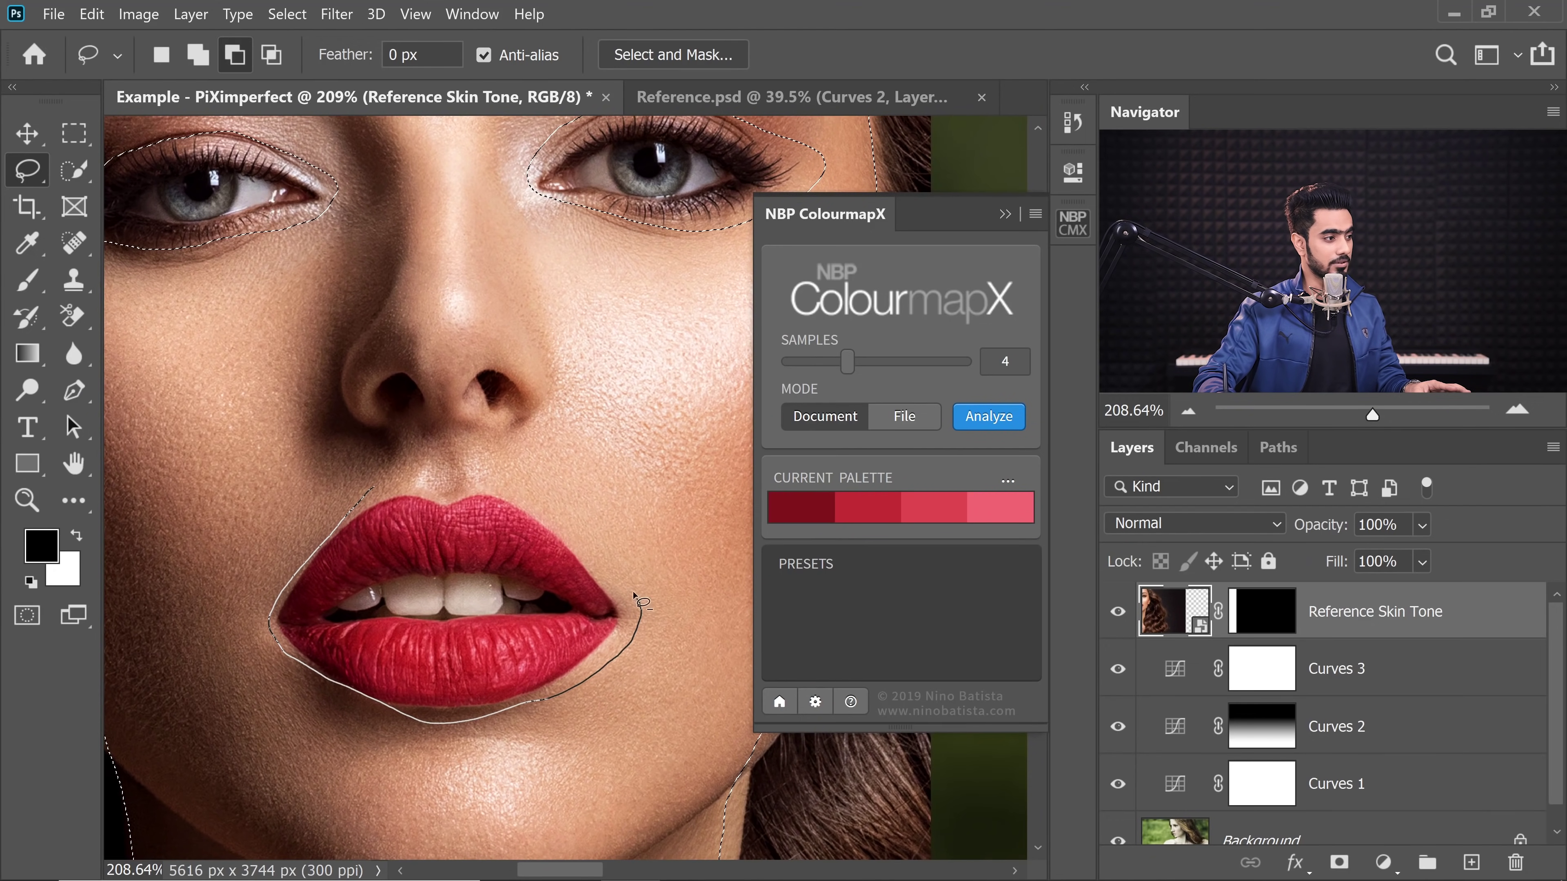
{"action": "left_click_drag", "start_coordinate": [391, 492], "coordinate": [490, 522]}
{"action": "scroll", "coordinate": [491, 521], "scroll_direction": "down", "scroll_amount": 5}
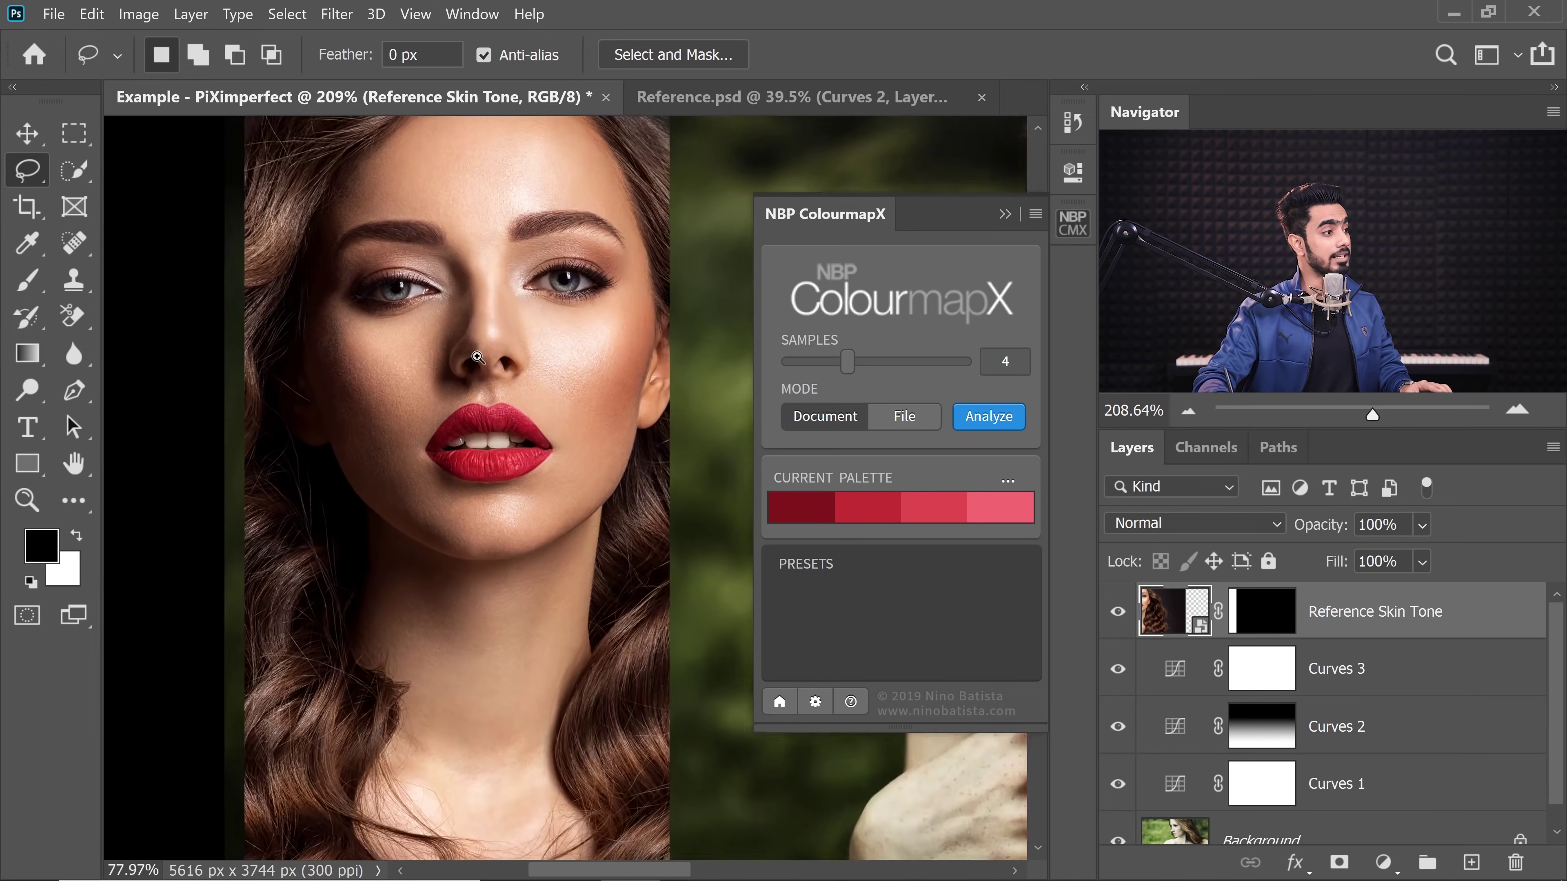
Step: Open the NBP ColourmapX extension panel from the Window menu
{"action": "left_click_drag", "start_coordinate": [478, 340], "coordinate": [448, 415]}
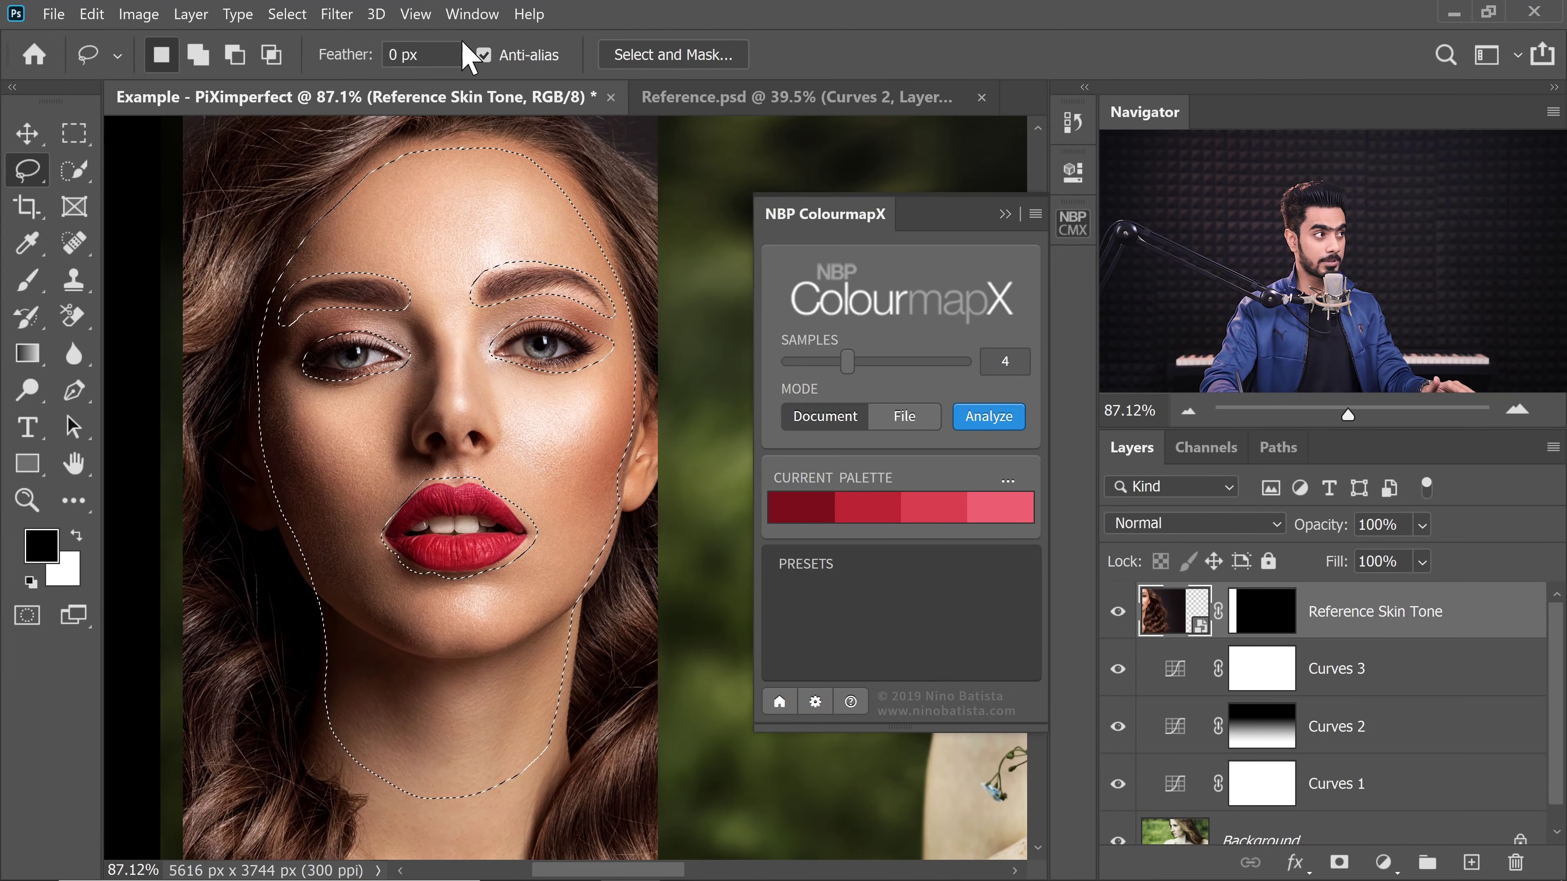
{"action": "left_click", "coordinate": [472, 14]}
{"action": "mouse_move", "coordinate": [679, 123]}
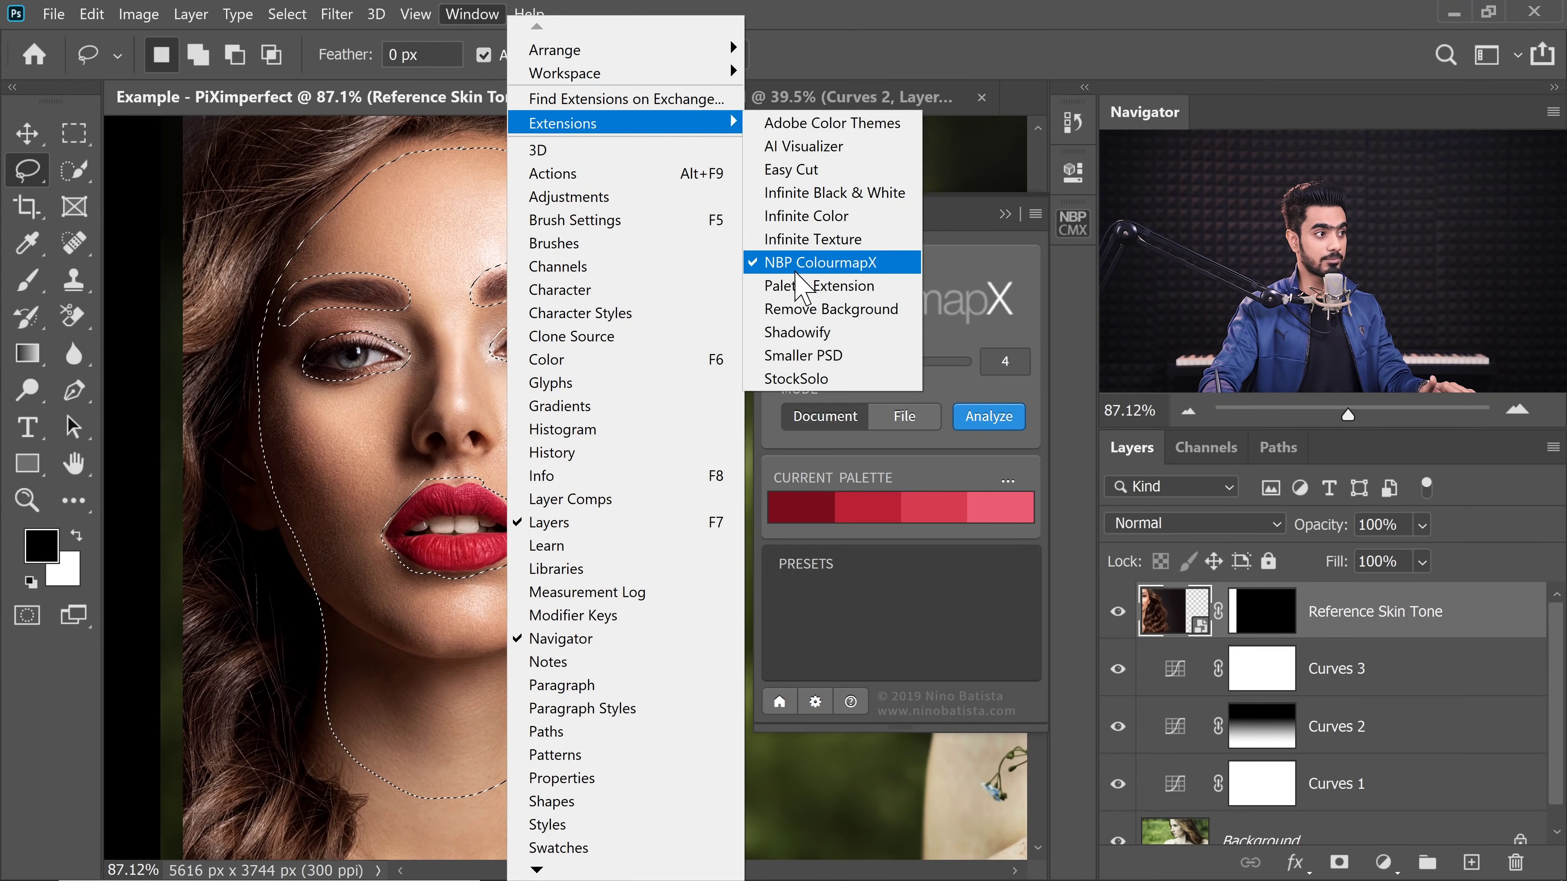
{"action": "left_click", "coordinate": [821, 19]}
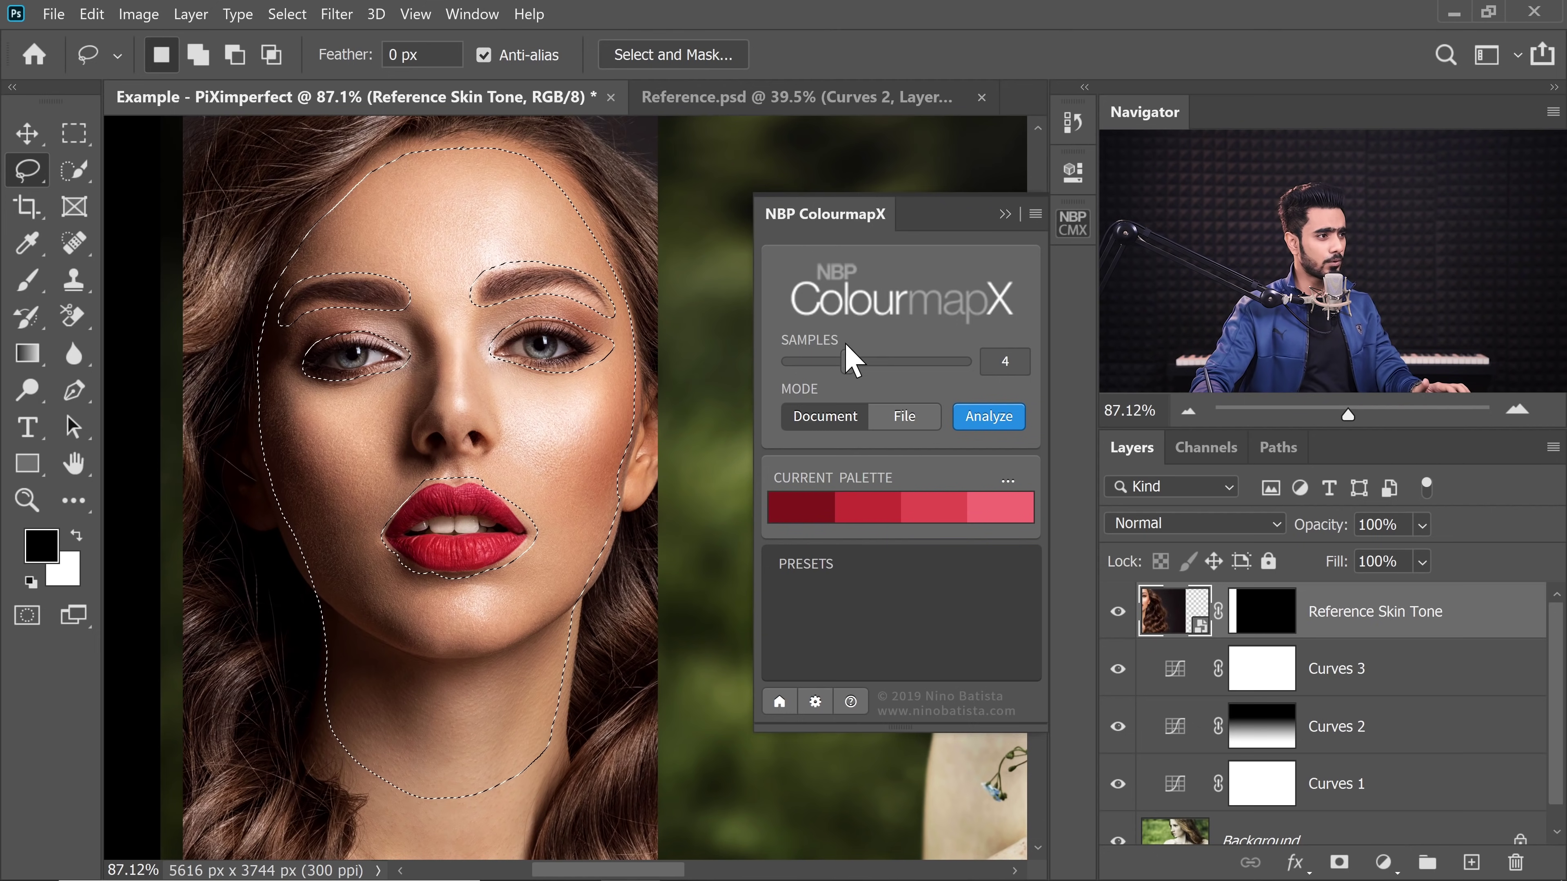
Step: Analyze the selected skin, trying 8 samples before settling on a 6-colour palette
{"action": "left_click_drag", "start_coordinate": [854, 362], "coordinate": [899, 382]}
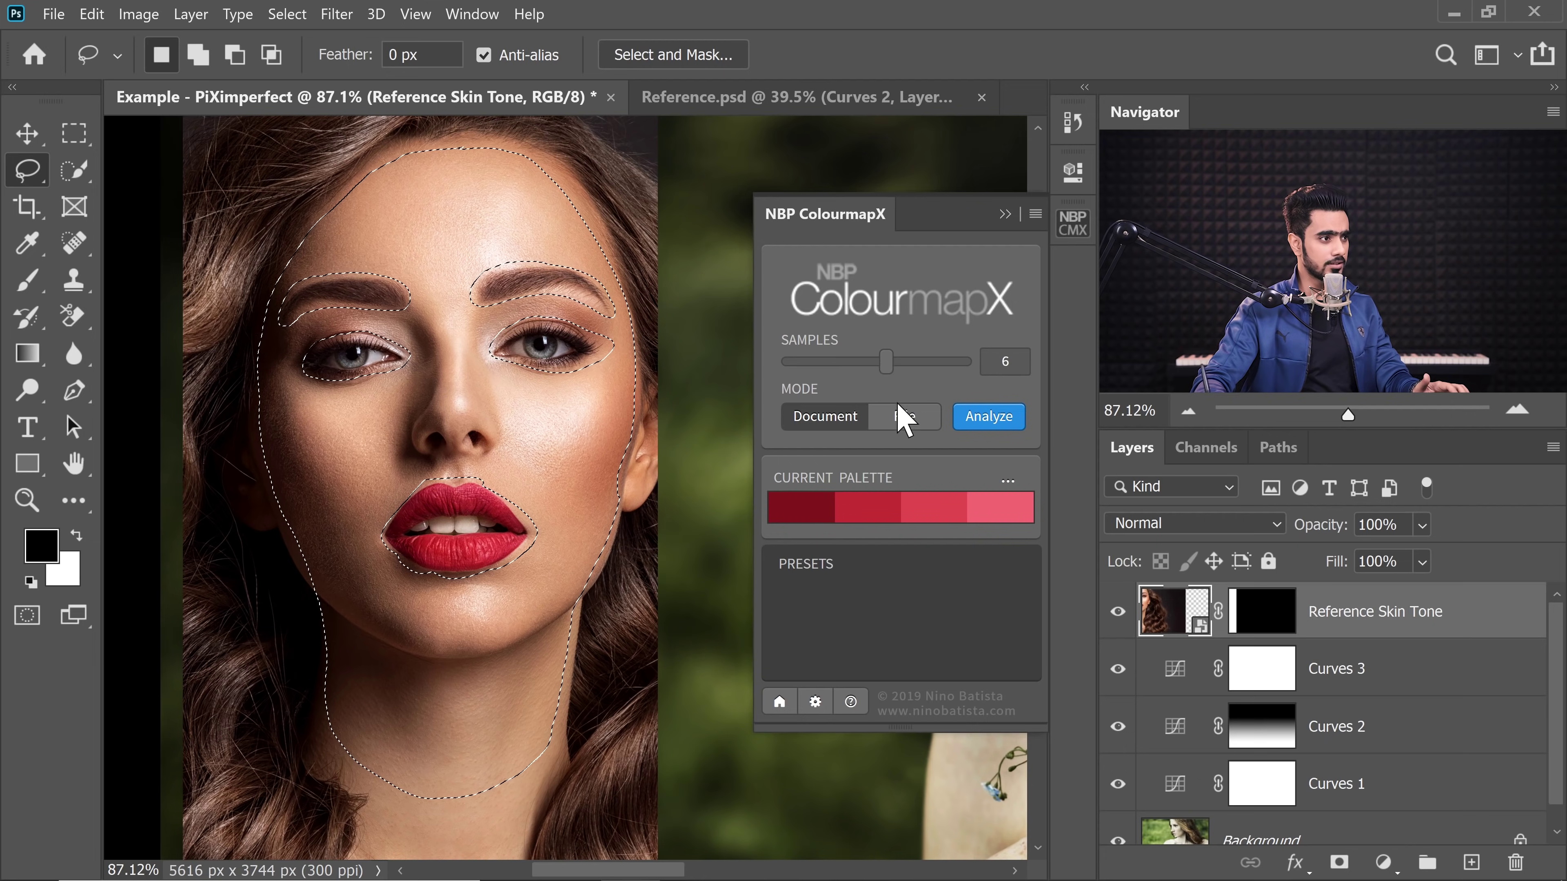
{"action": "left_click", "coordinate": [990, 419]}
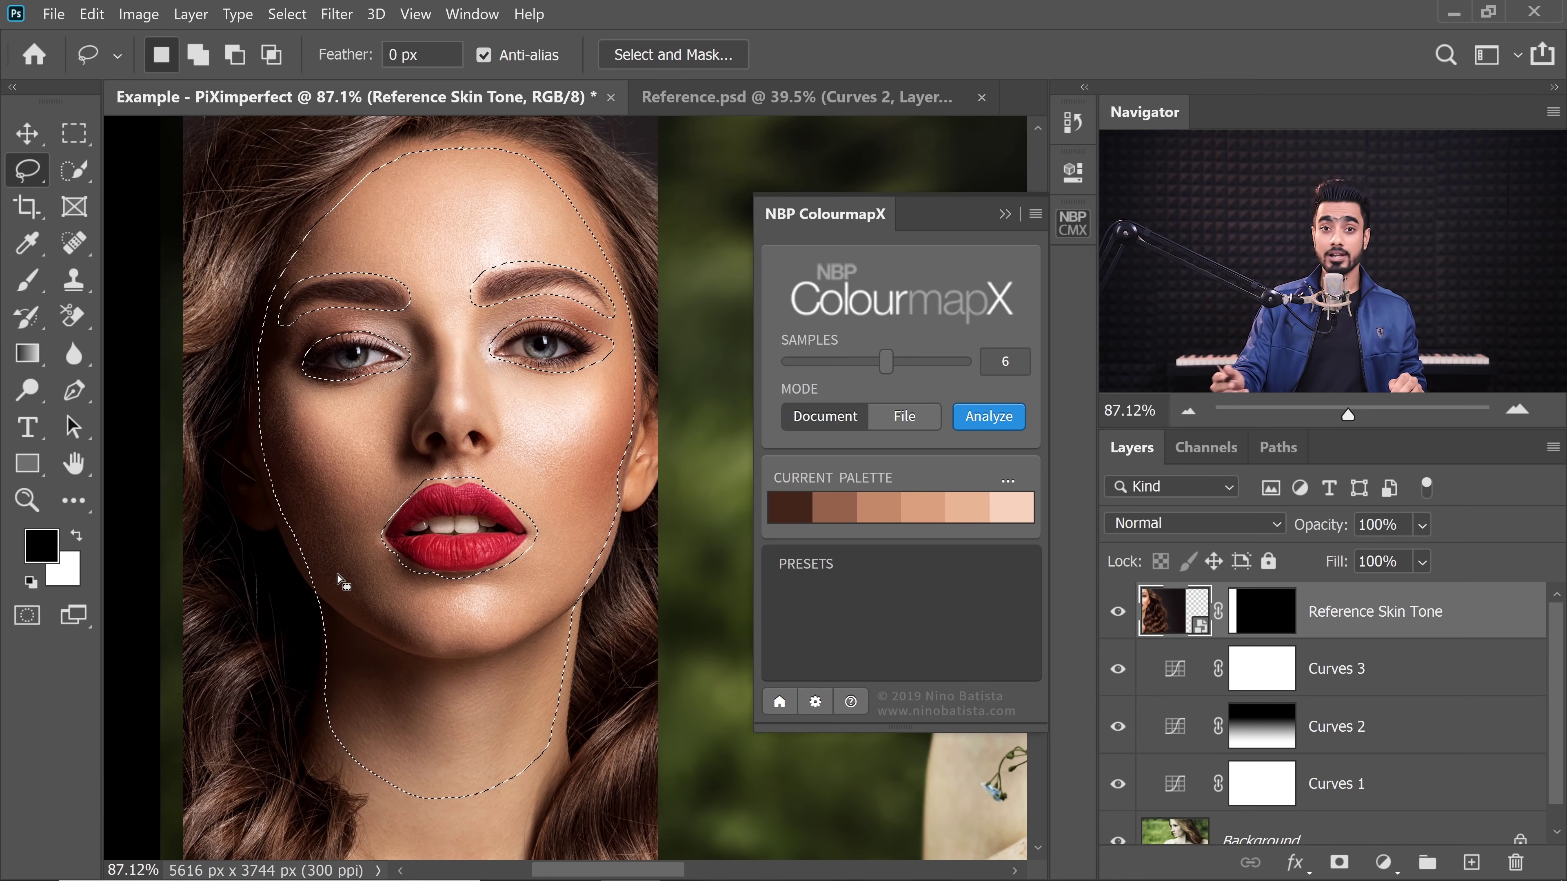
{"action": "left_click_drag", "start_coordinate": [886, 363], "coordinate": [927, 378]}
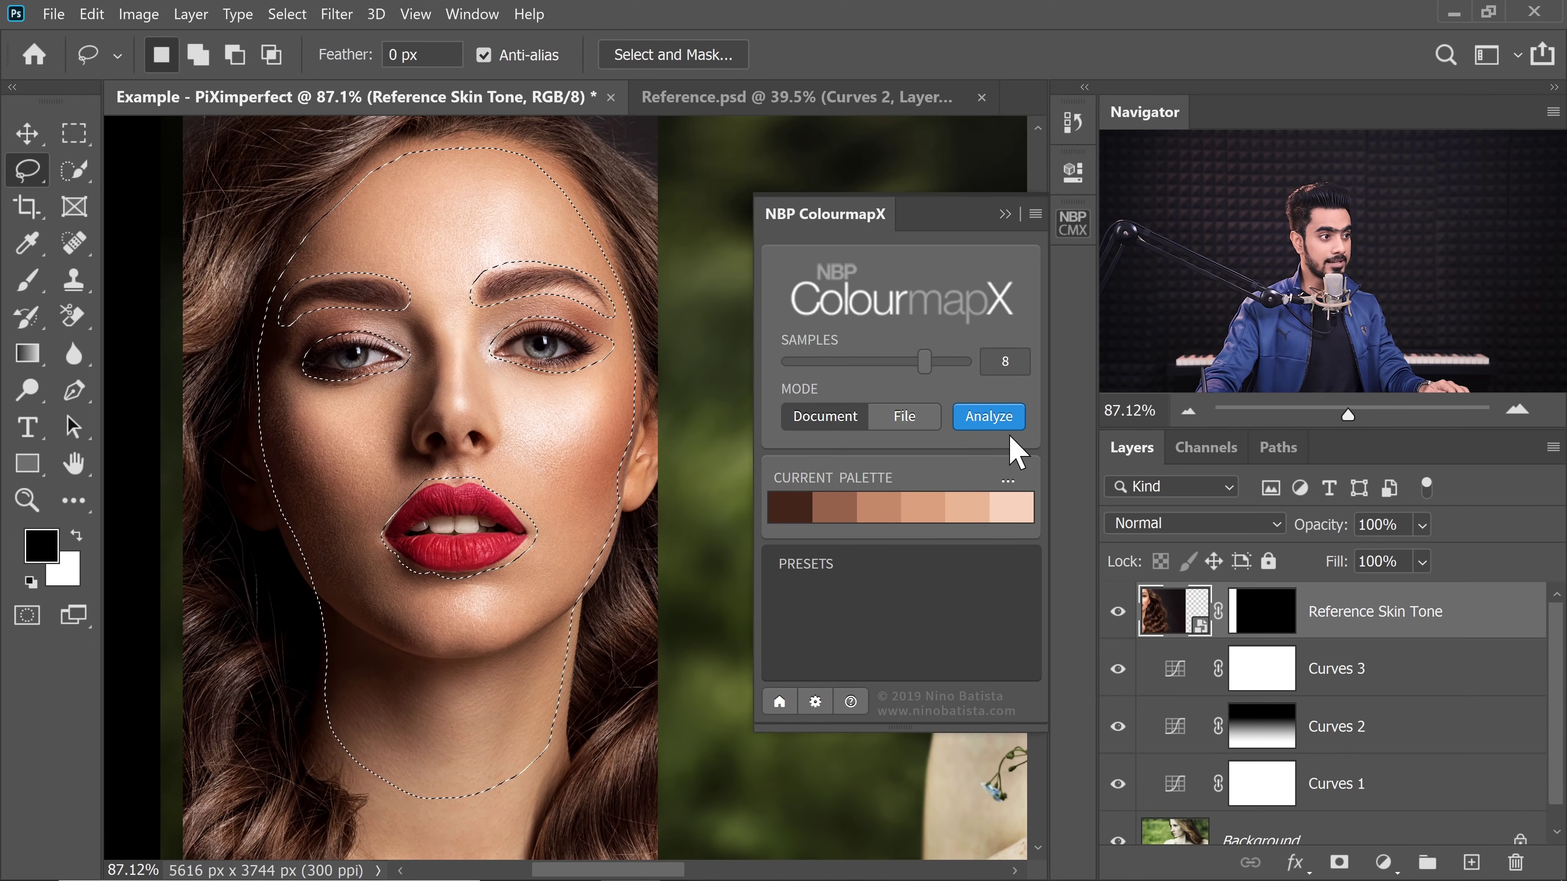
{"action": "left_click", "coordinate": [997, 422]}
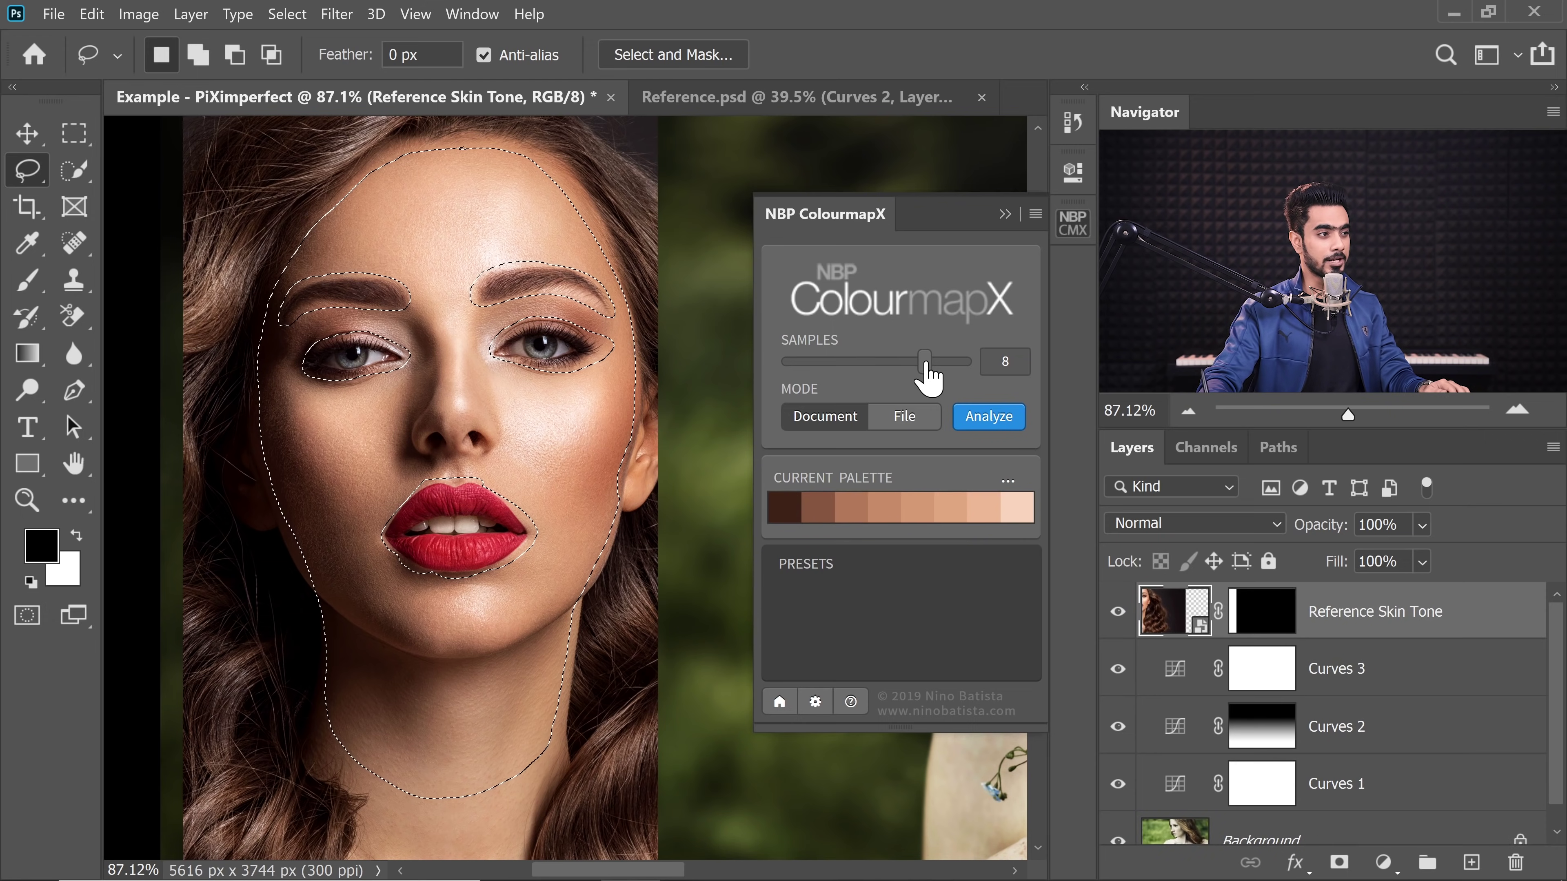
{"action": "left_click_drag", "start_coordinate": [927, 371], "coordinate": [898, 371]}
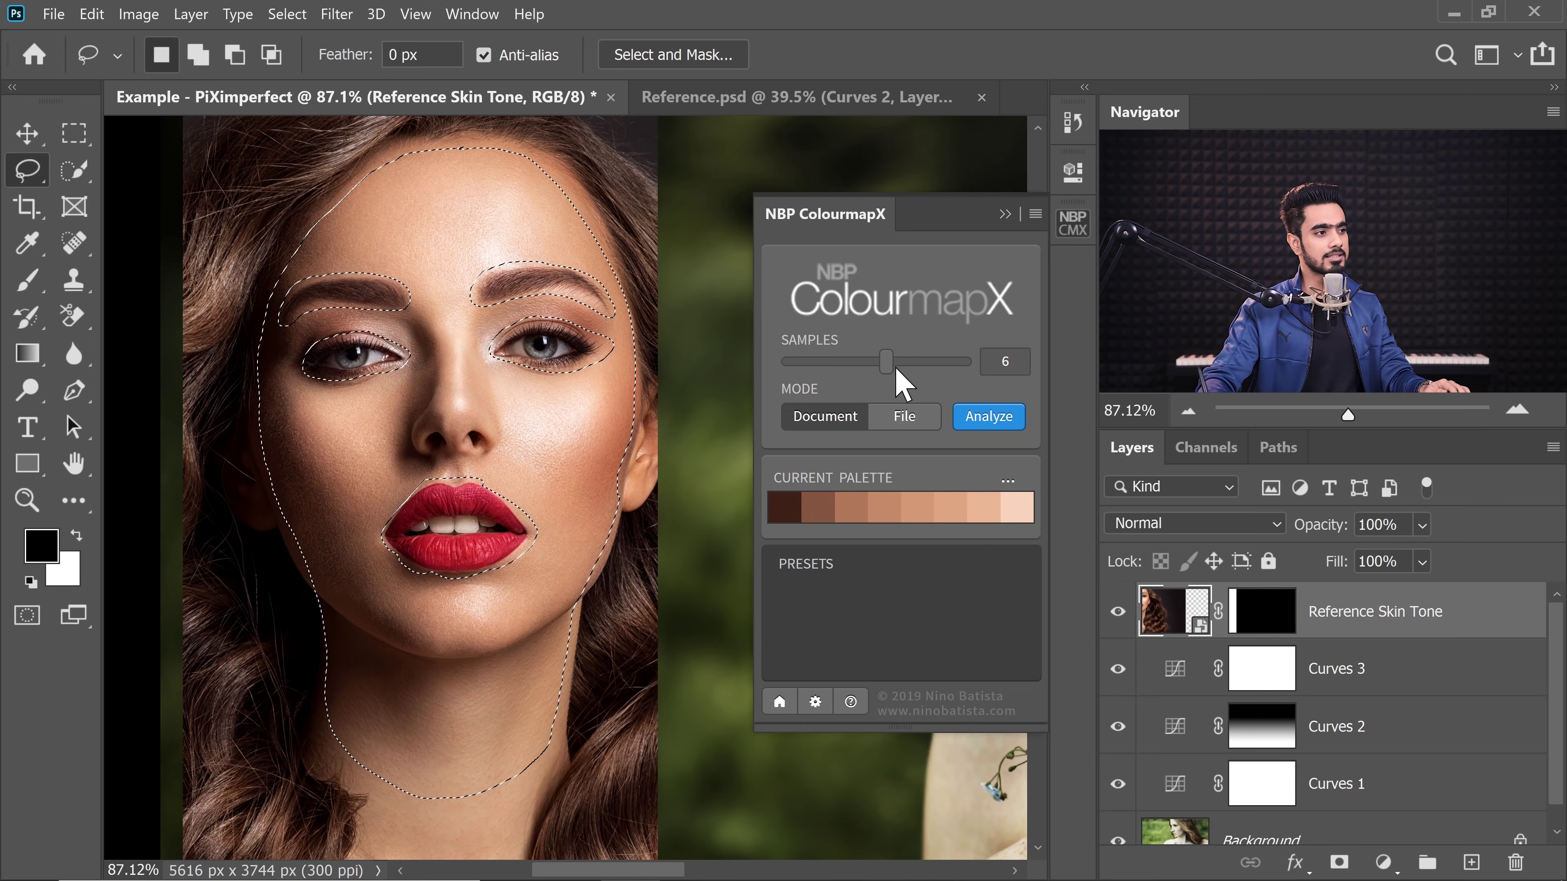
{"action": "left_click", "coordinate": [990, 417]}
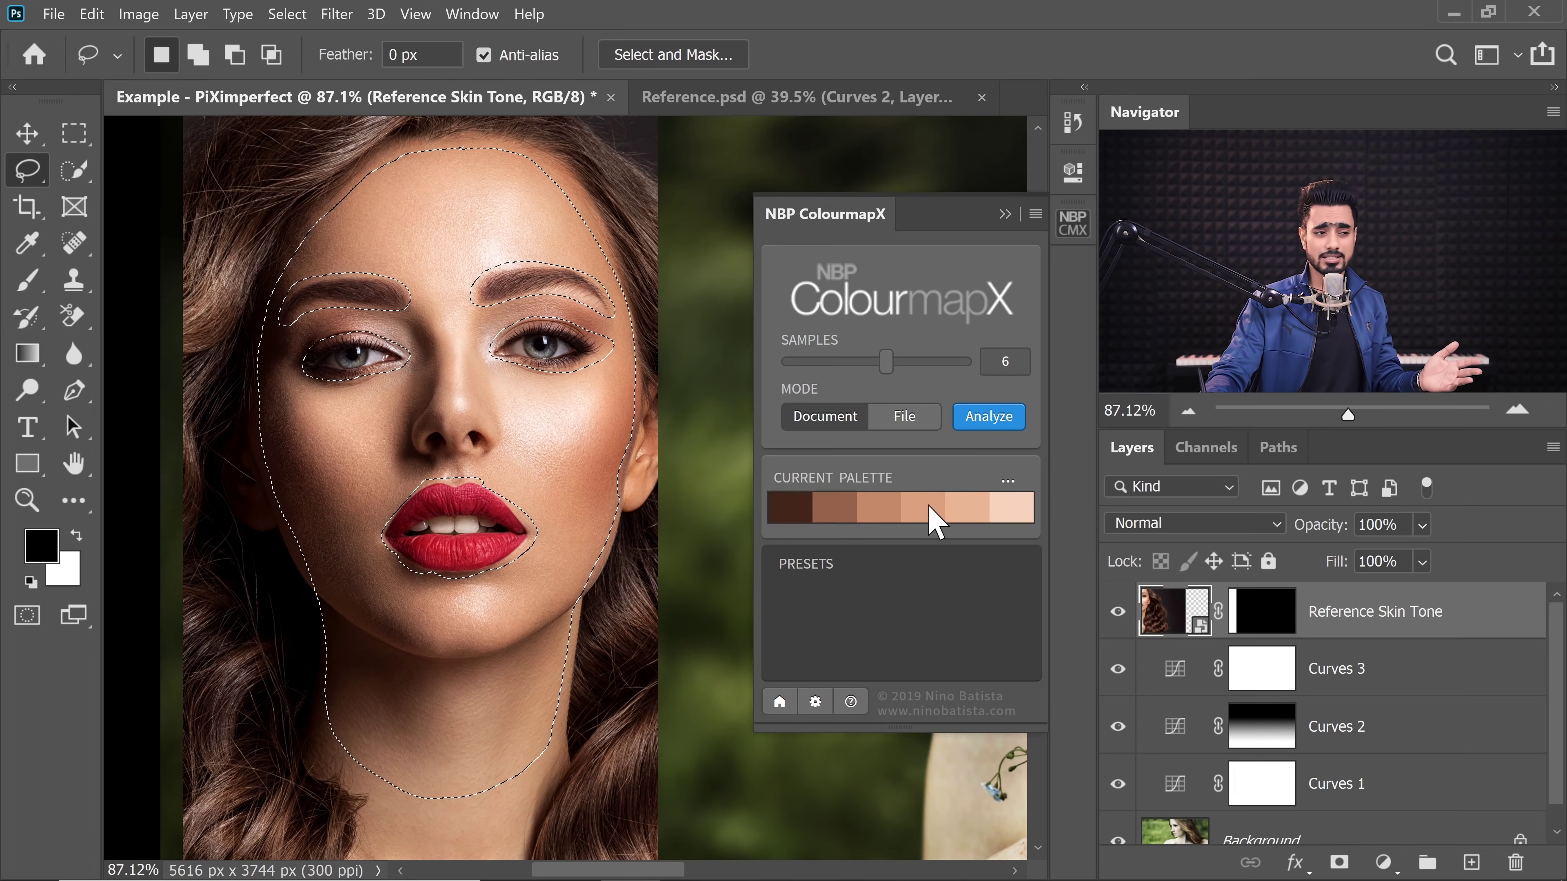
Step: Save the six-tone palette with Save as Preset under the name 'Skin 1'
{"action": "left_click", "coordinate": [1008, 482]}
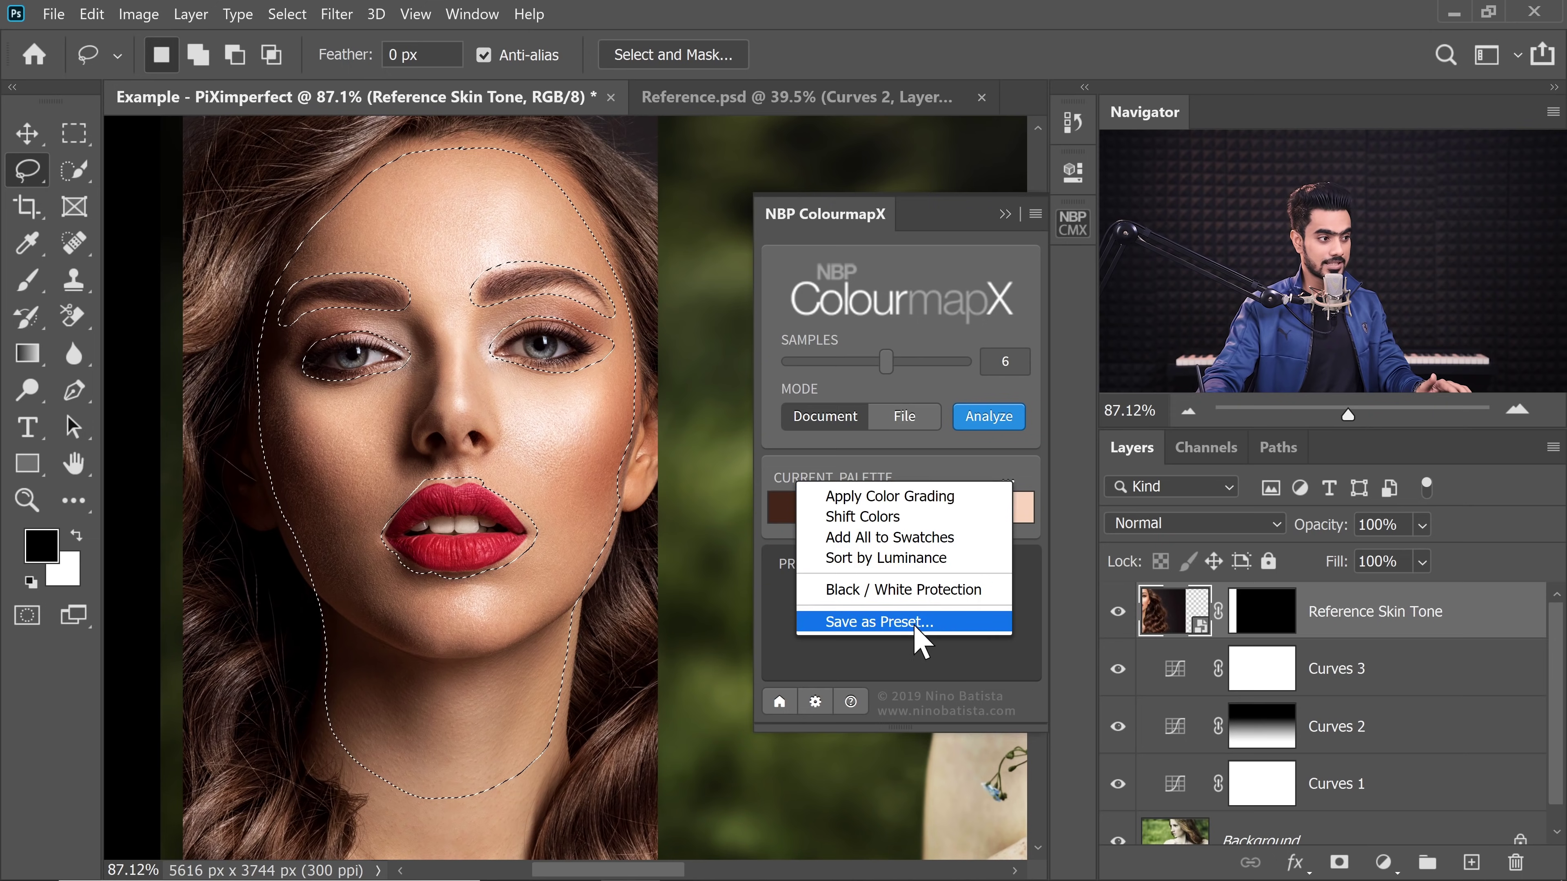
{"action": "left_click", "coordinate": [930, 625]}
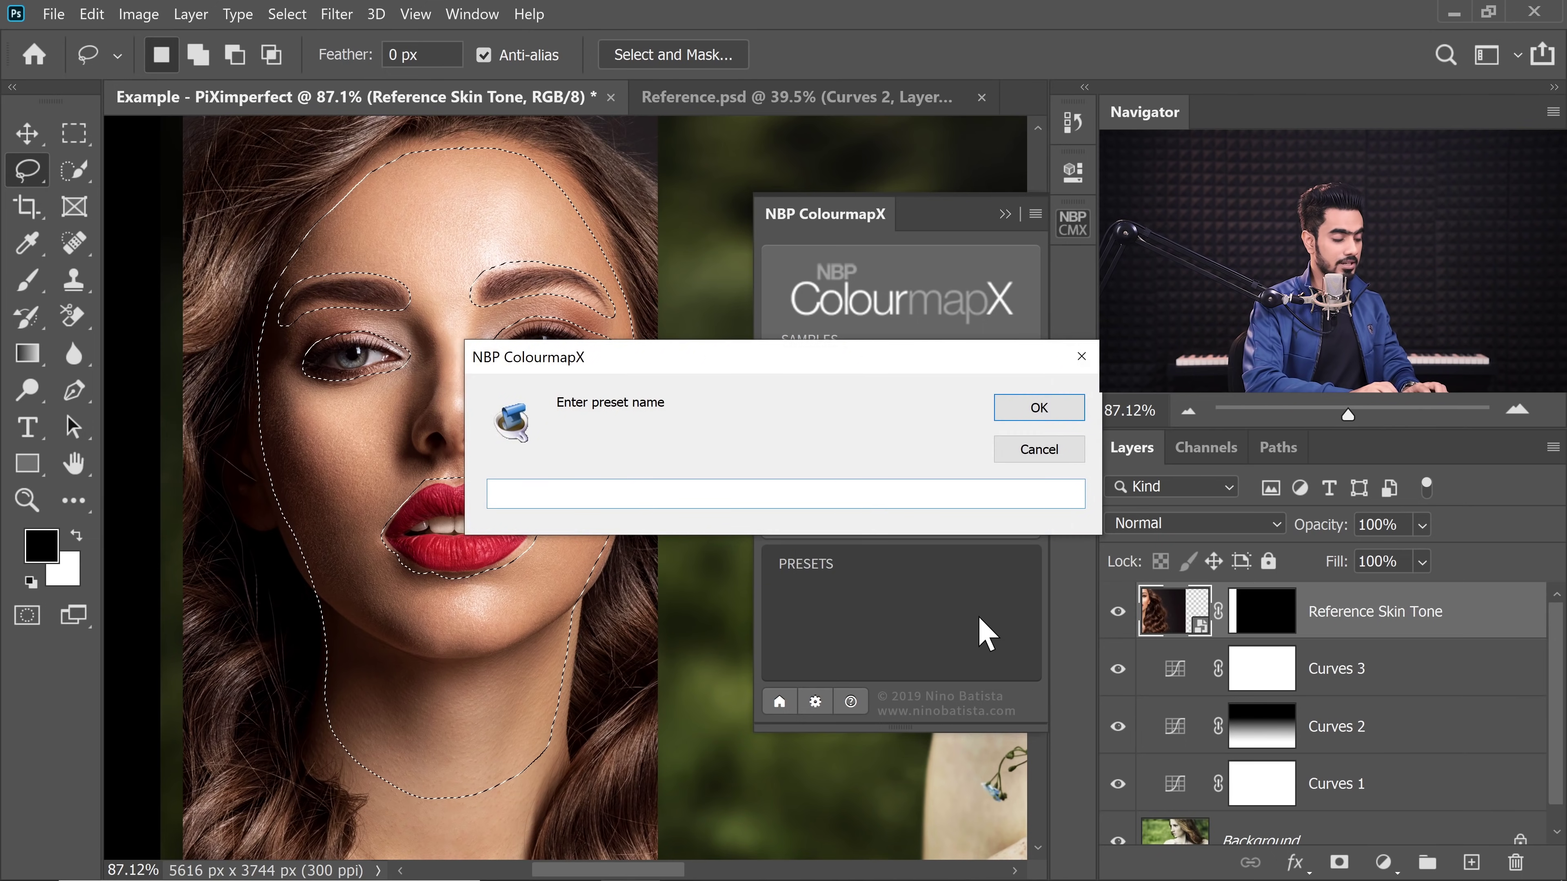
{"action": "type", "text": "Skin 1"}
{"action": "key", "text": "Return"}
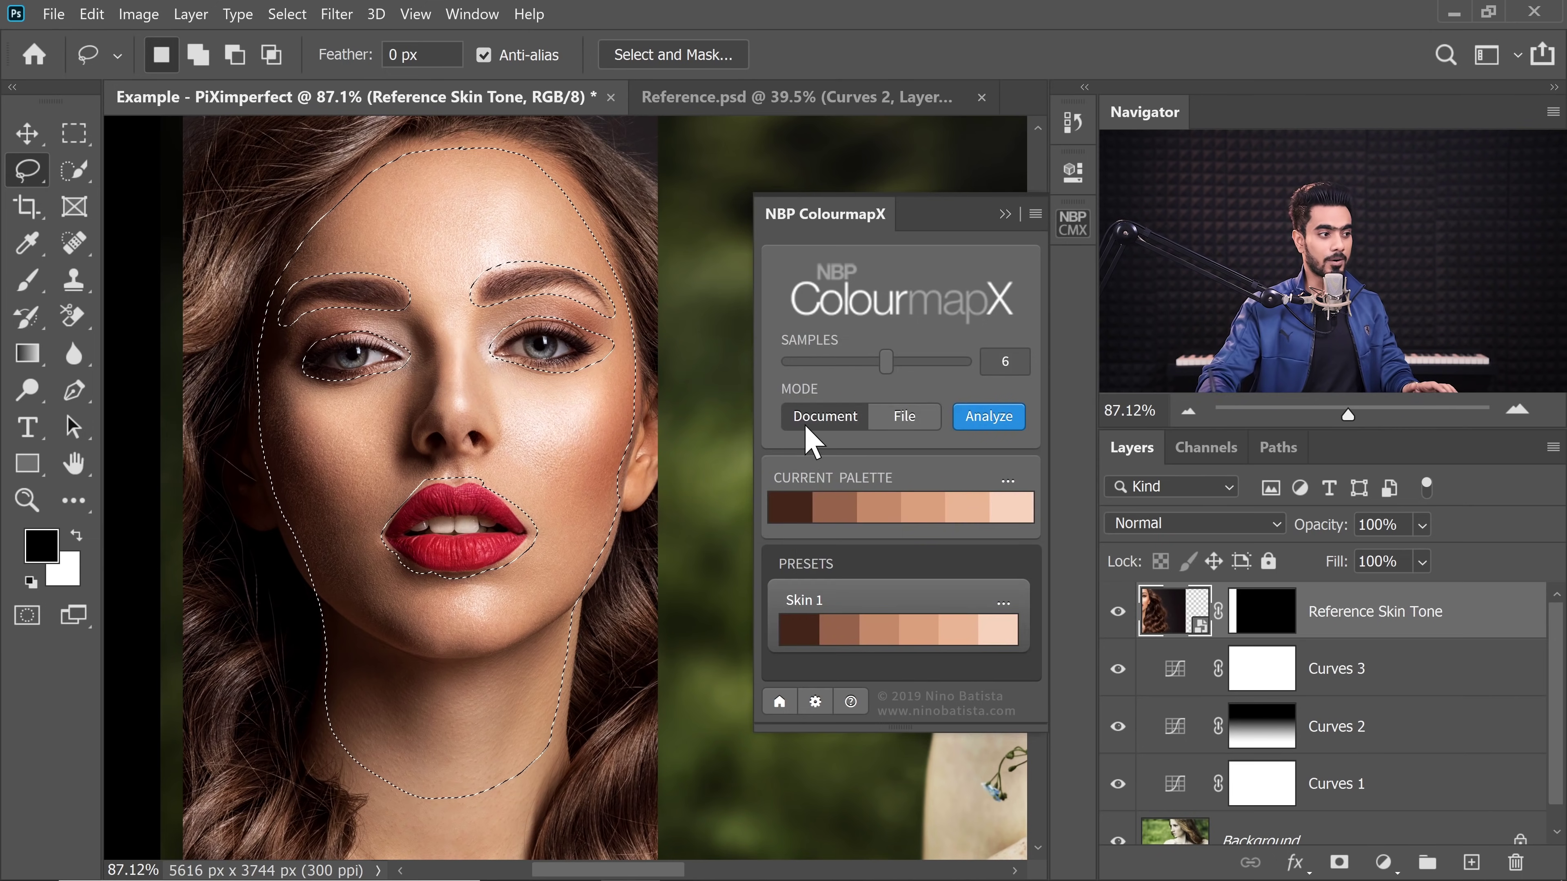
{"action": "left_click_drag", "start_coordinate": [588, 432], "coordinate": [497, 448]}
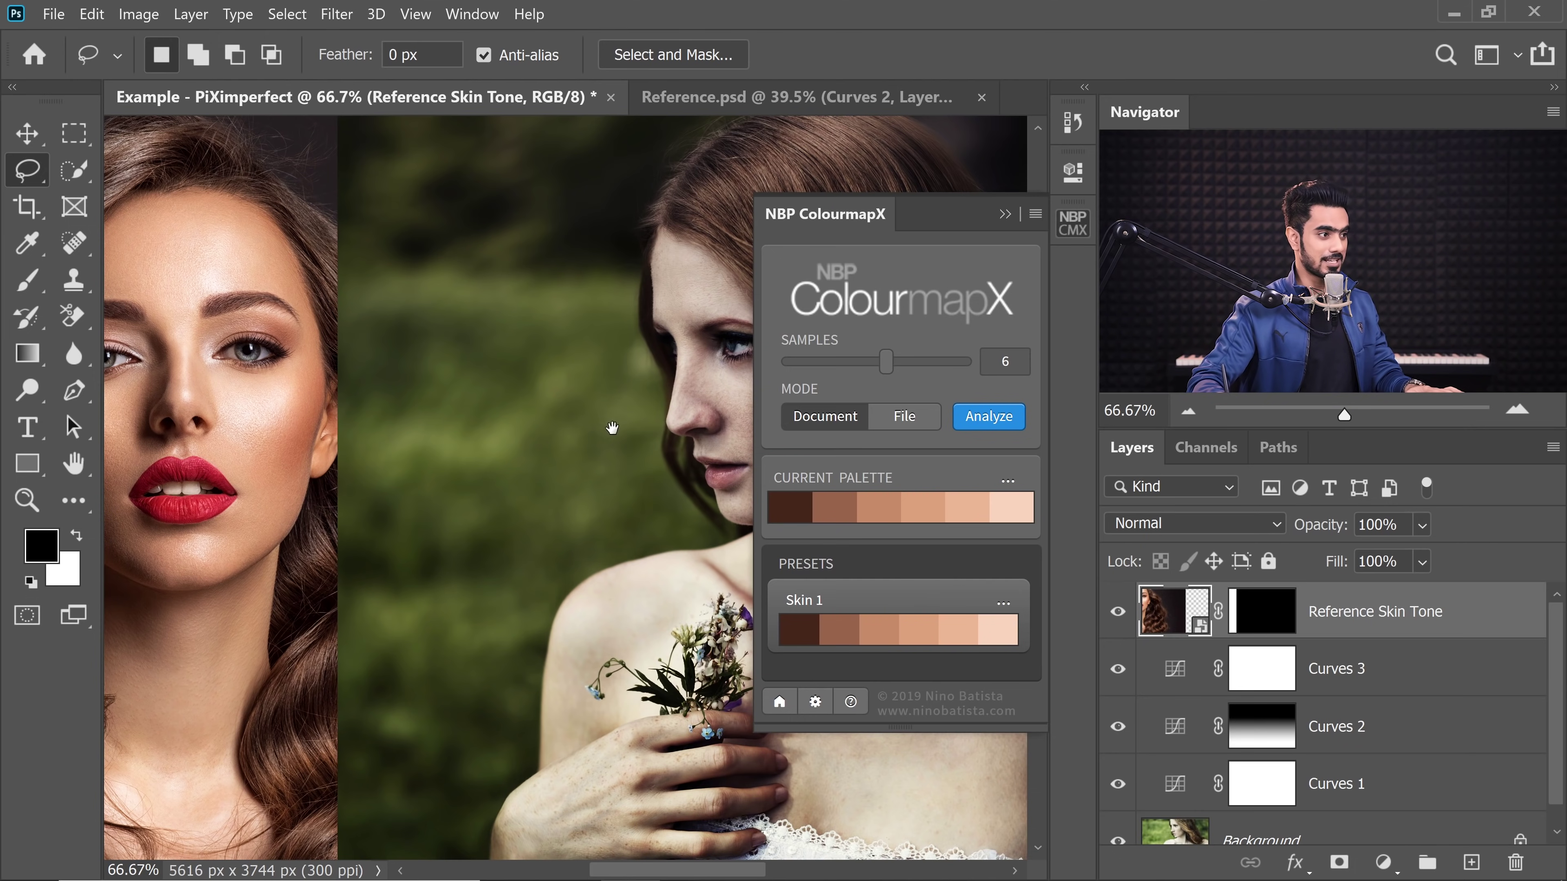
Step: Apply the Skin 1 palette to the forest portrait as colour grading, creating a CMX - Skin 1 layer
{"action": "left_click_drag", "start_coordinate": [612, 428], "coordinate": [378, 504]}
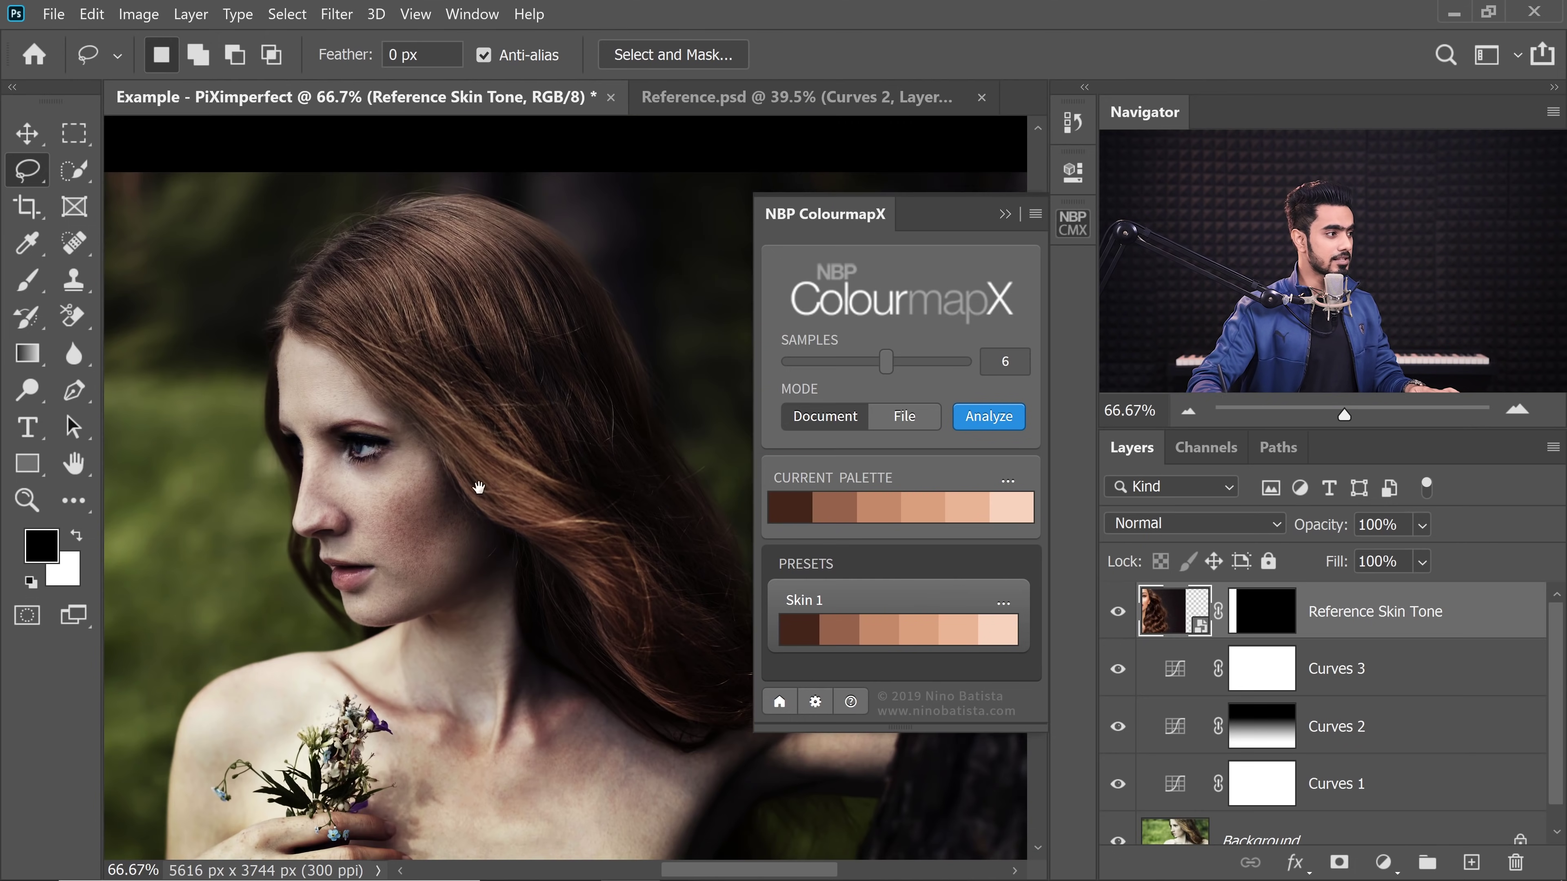
{"action": "left_click_drag", "start_coordinate": [479, 486], "coordinate": [458, 459]}
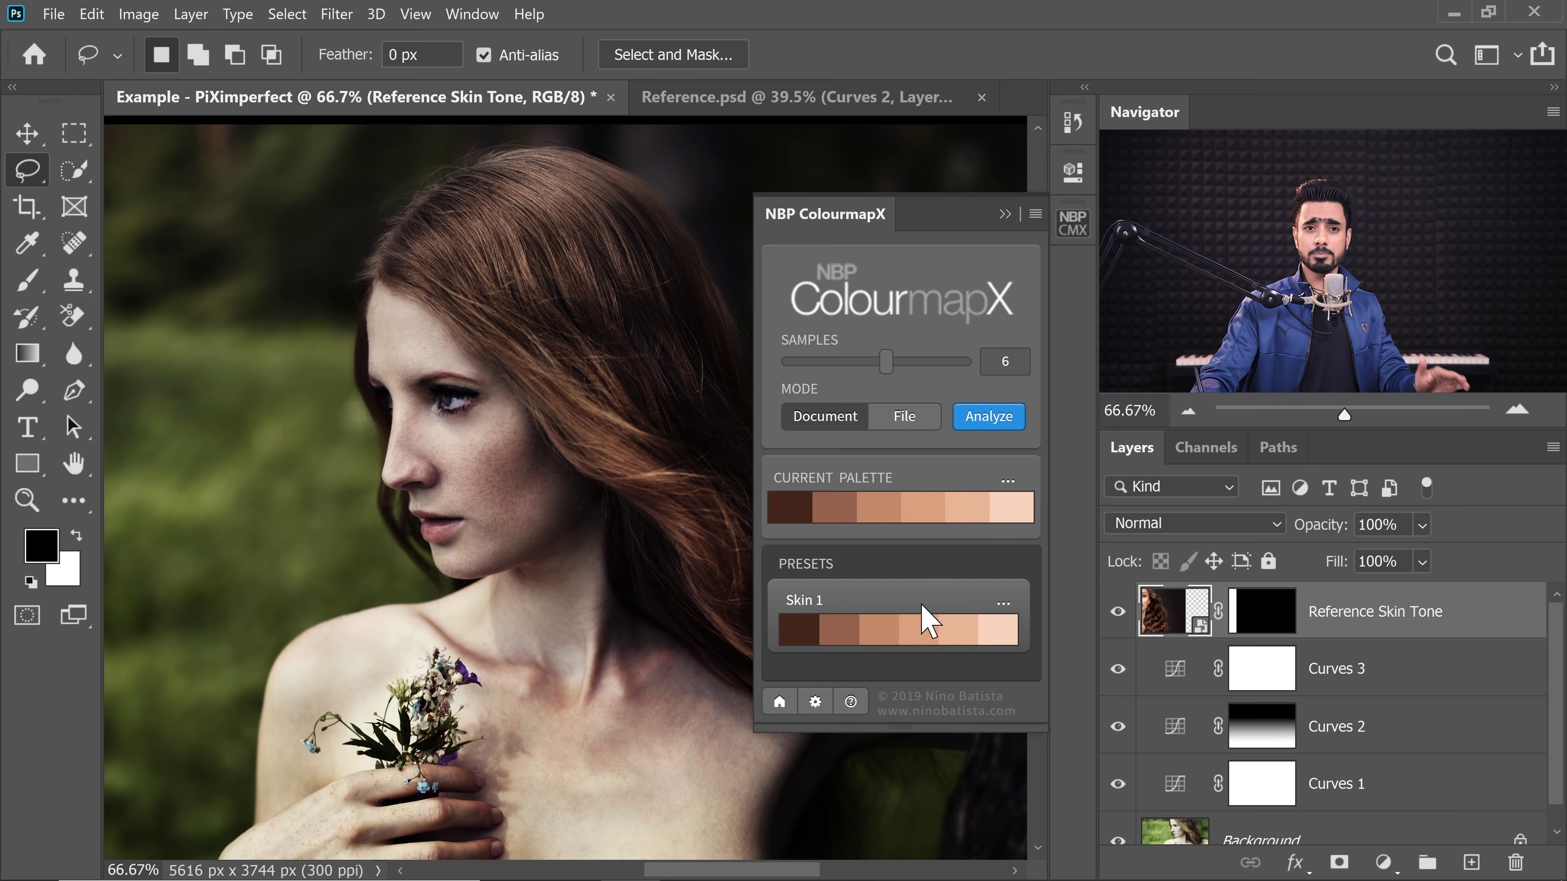
{"action": "left_click", "coordinate": [1004, 604]}
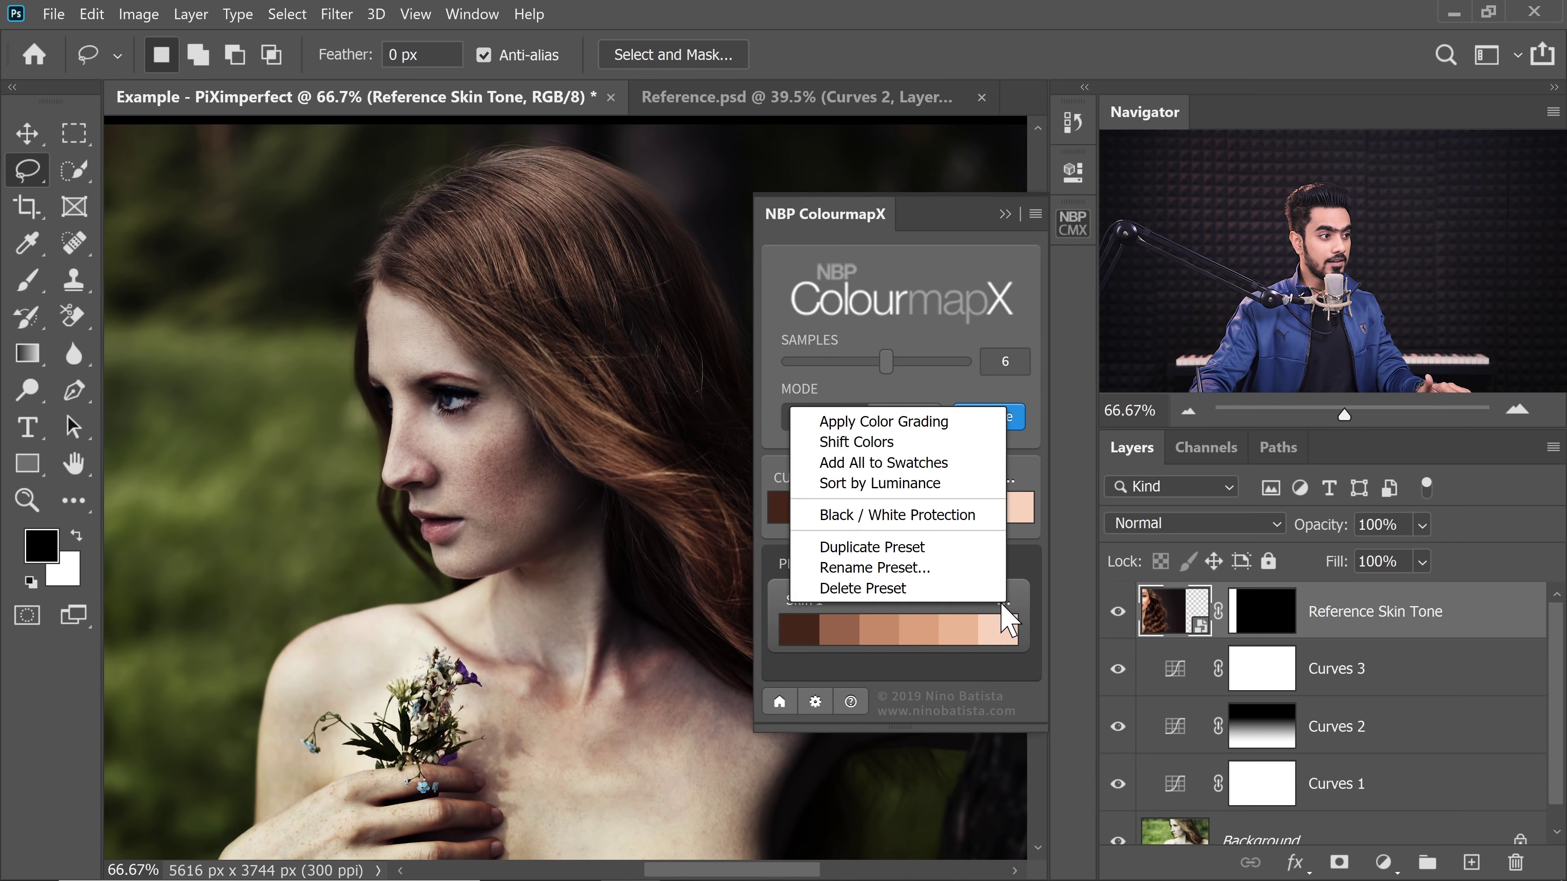
{"action": "left_click", "coordinate": [947, 425]}
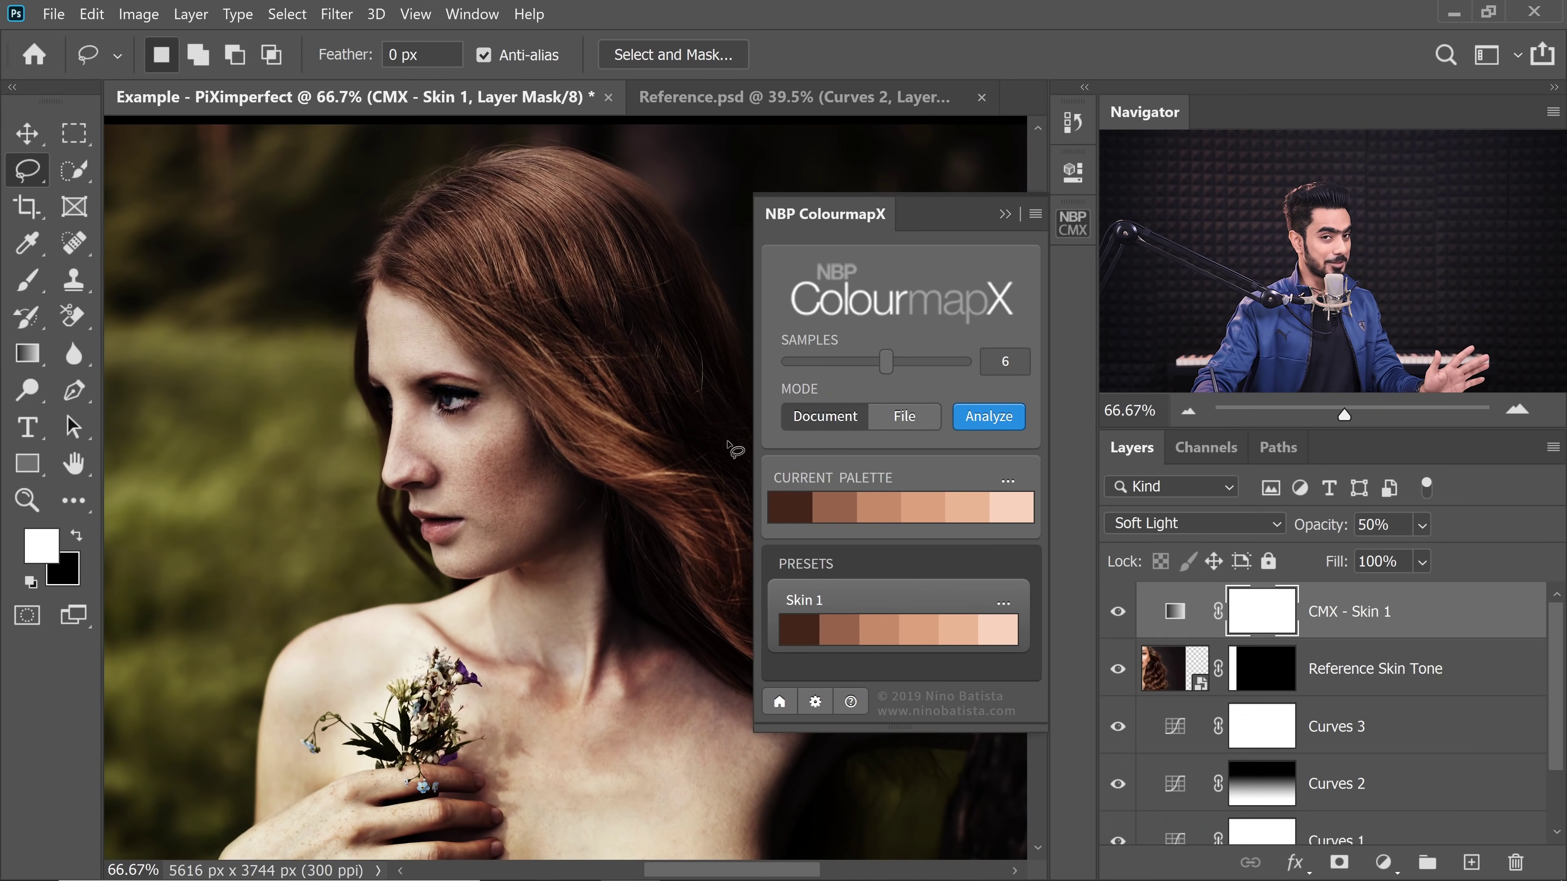
{"action": "left_click", "coordinate": [1005, 214]}
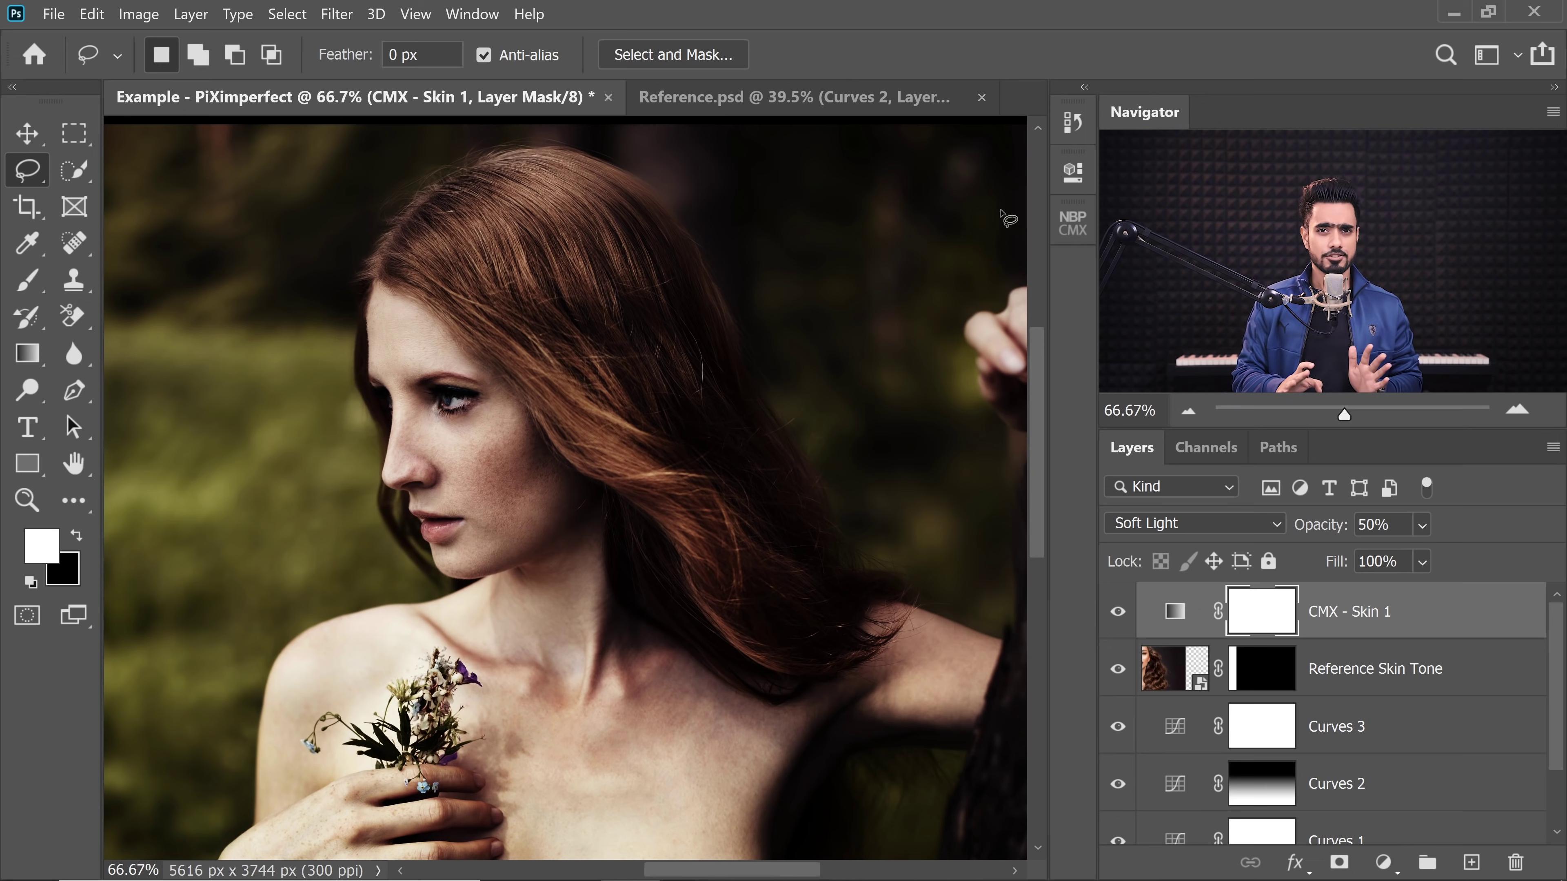
Step: Set the CMX - Skin 1 layer to Color blend mode and review its Gradient Map settings
{"action": "left_click", "coordinate": [1199, 524]}
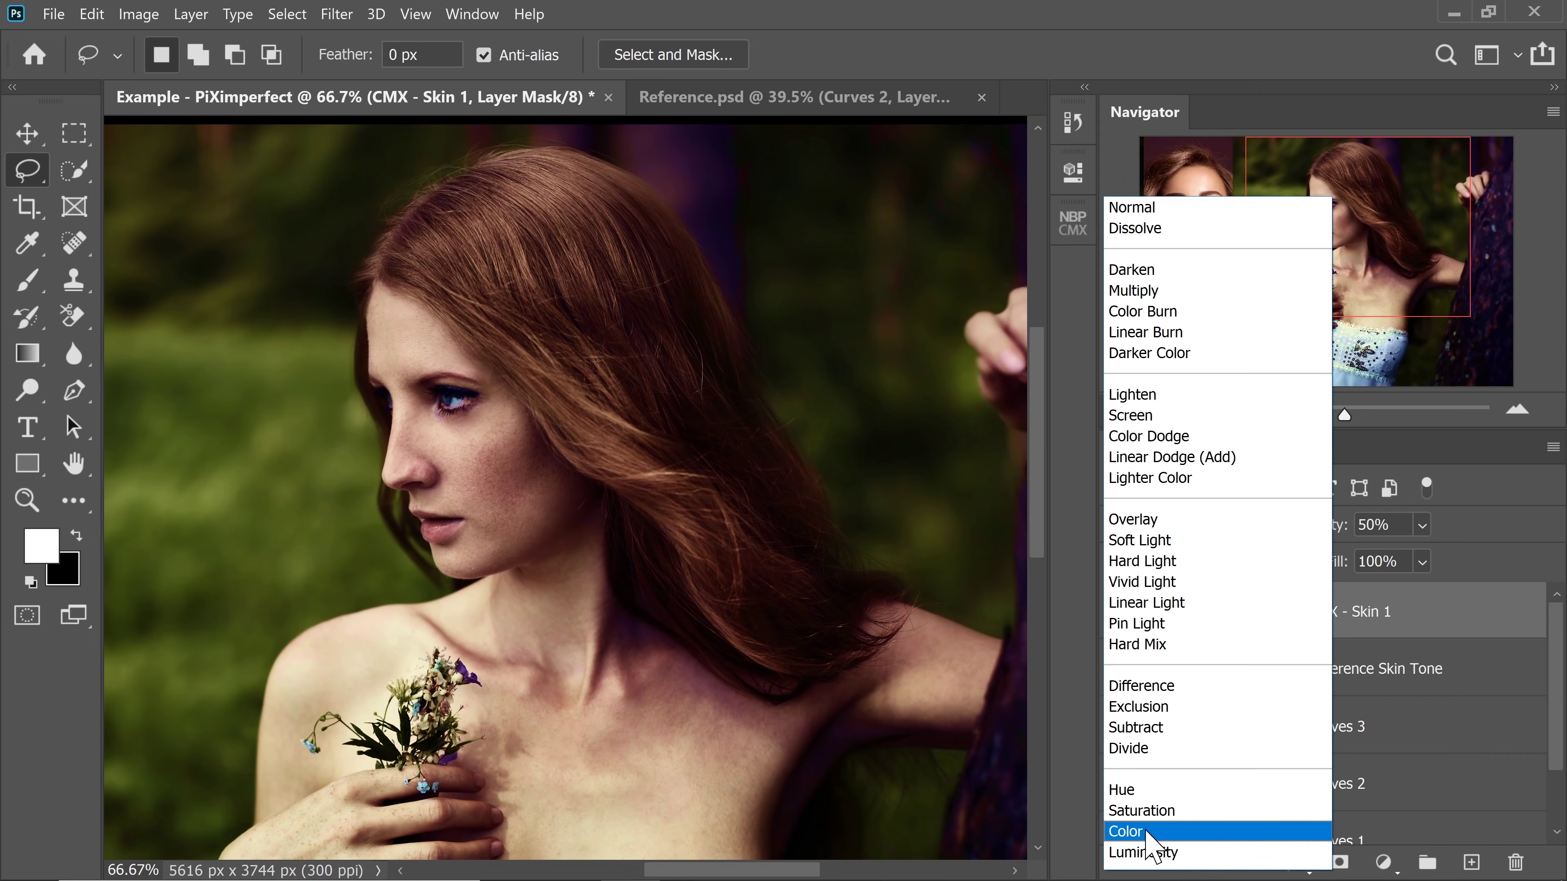
{"action": "left_click", "coordinate": [1147, 833]}
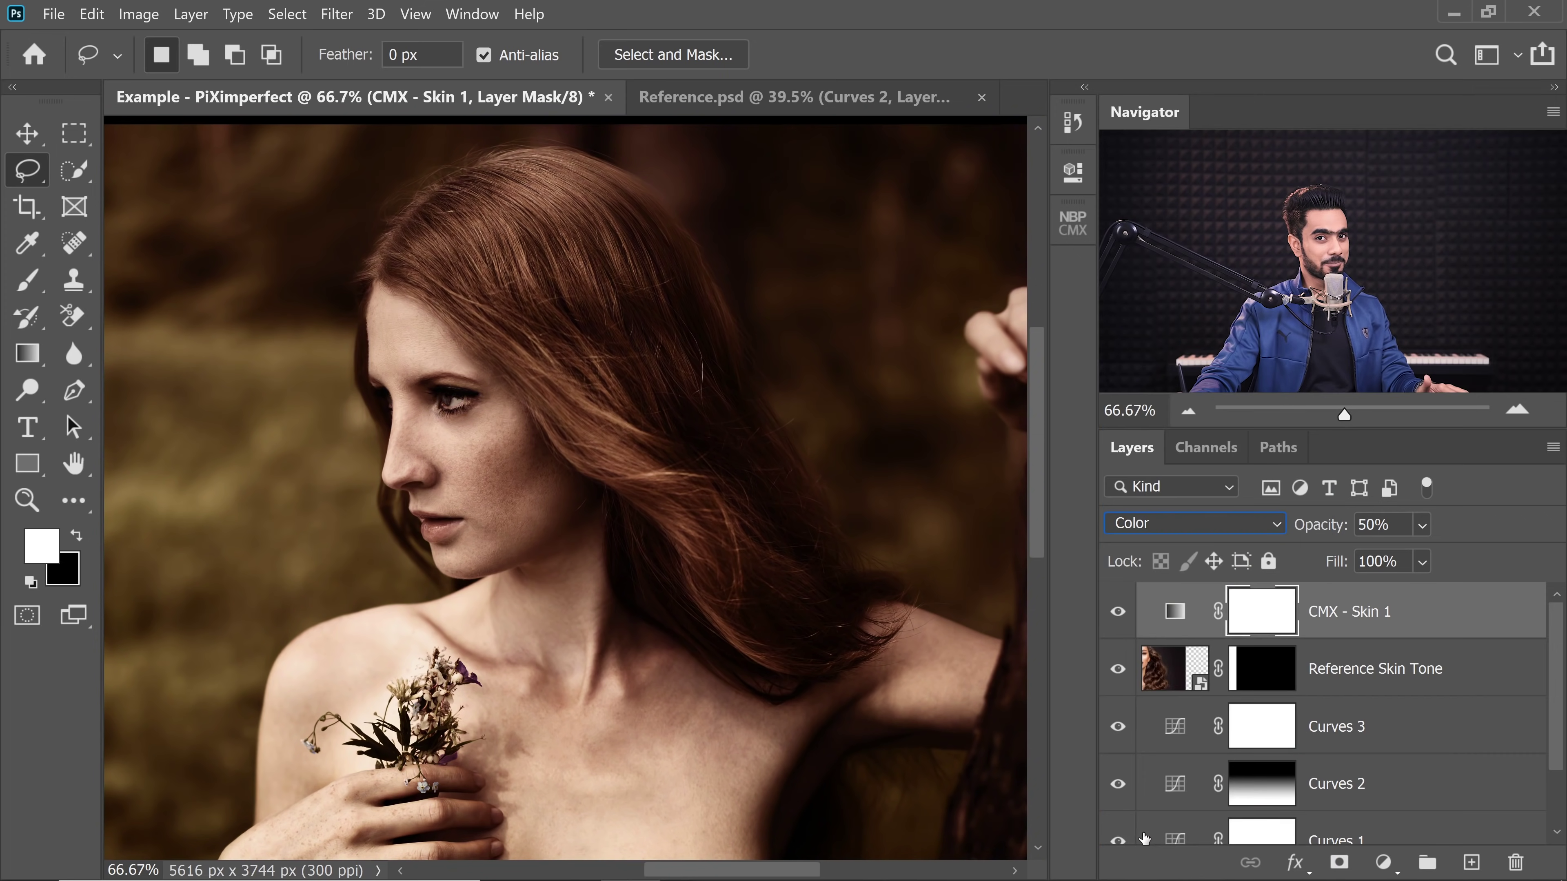
{"action": "double_click", "coordinate": [1180, 613]}
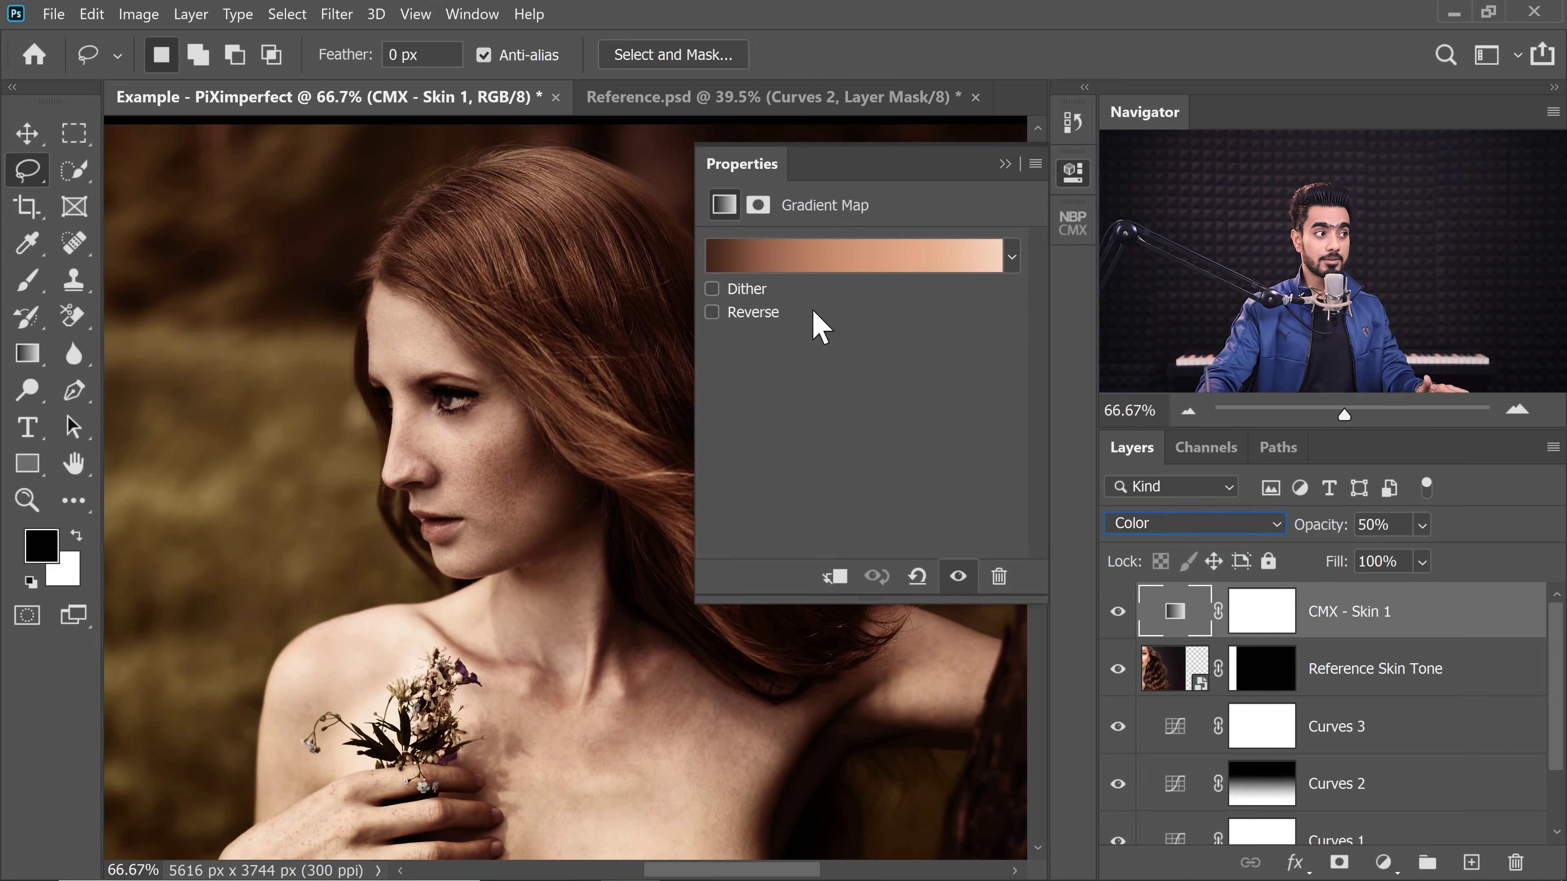
{"action": "left_click", "coordinate": [1005, 164]}
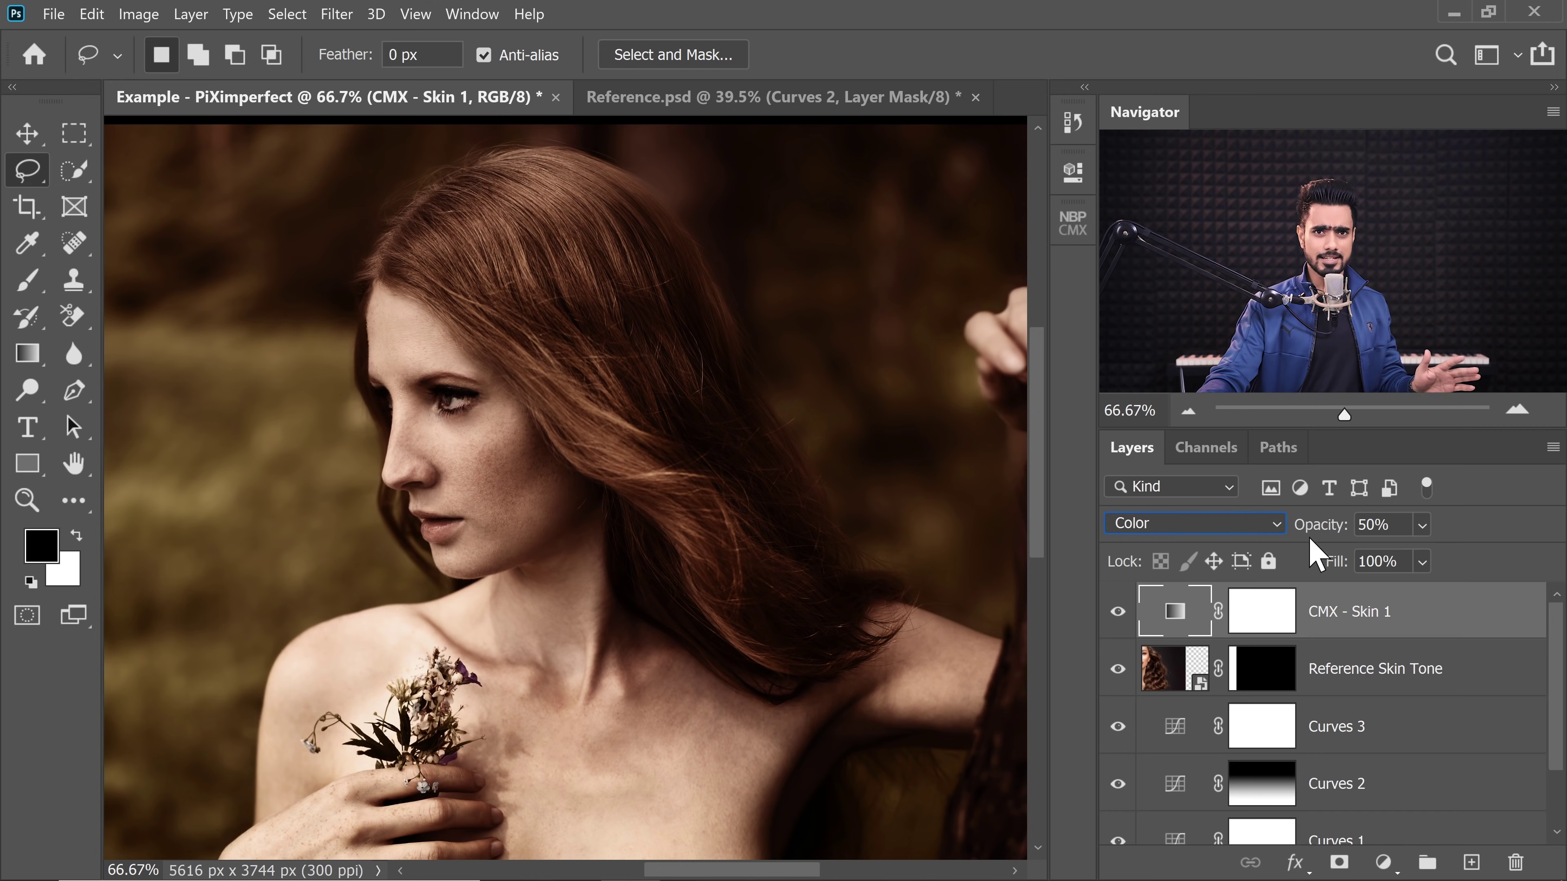
Step: Move CMX - Skin 1 below the Reference Skin Tone layer
{"action": "key", "text": "ctrl+backslash"}
{"action": "key", "text": "d"}
{"action": "left_click_drag", "start_coordinate": [1360, 625], "coordinate": [1271, 673]}
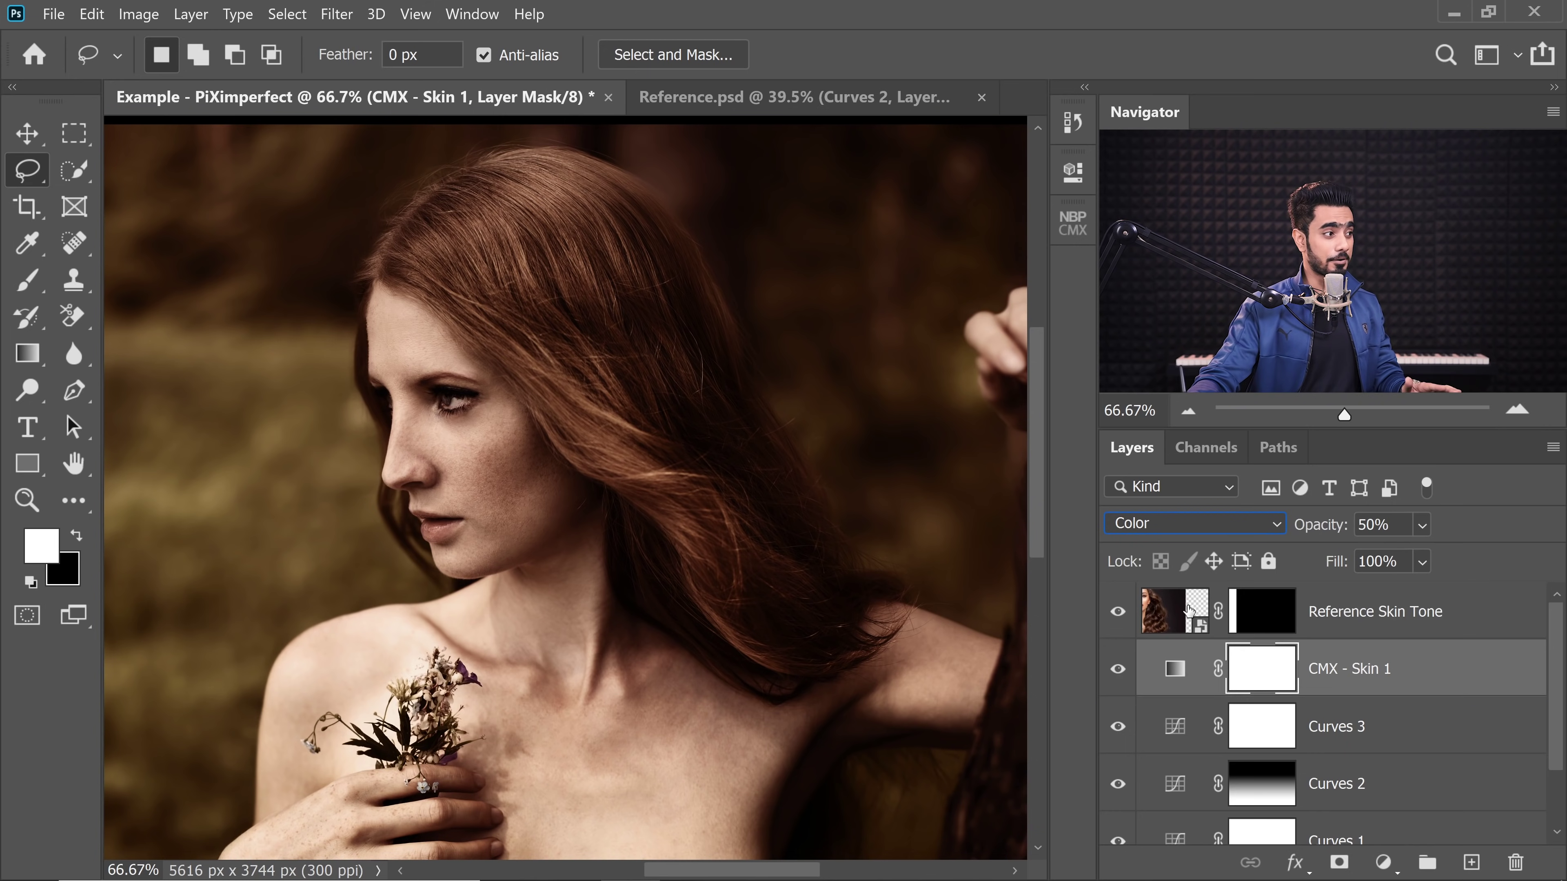
{"action": "left_click_drag", "start_coordinate": [452, 387], "coordinate": [493, 389]}
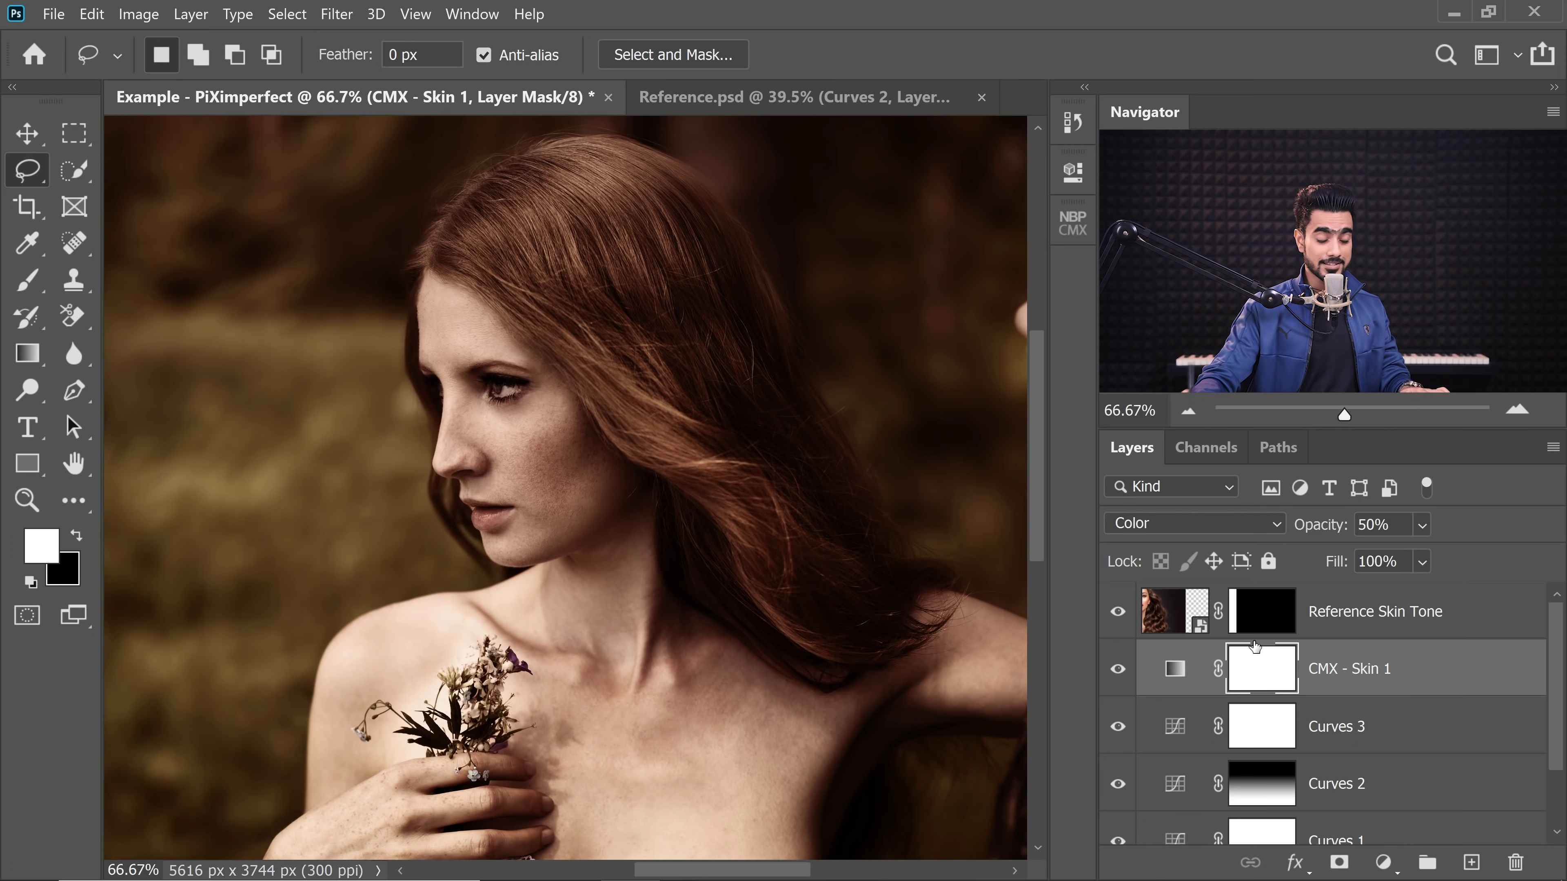
Step: Invert the CMX - Skin 1 mask and paint white over the forehead and cheek
{"action": "key", "text": "ctrl+i"}
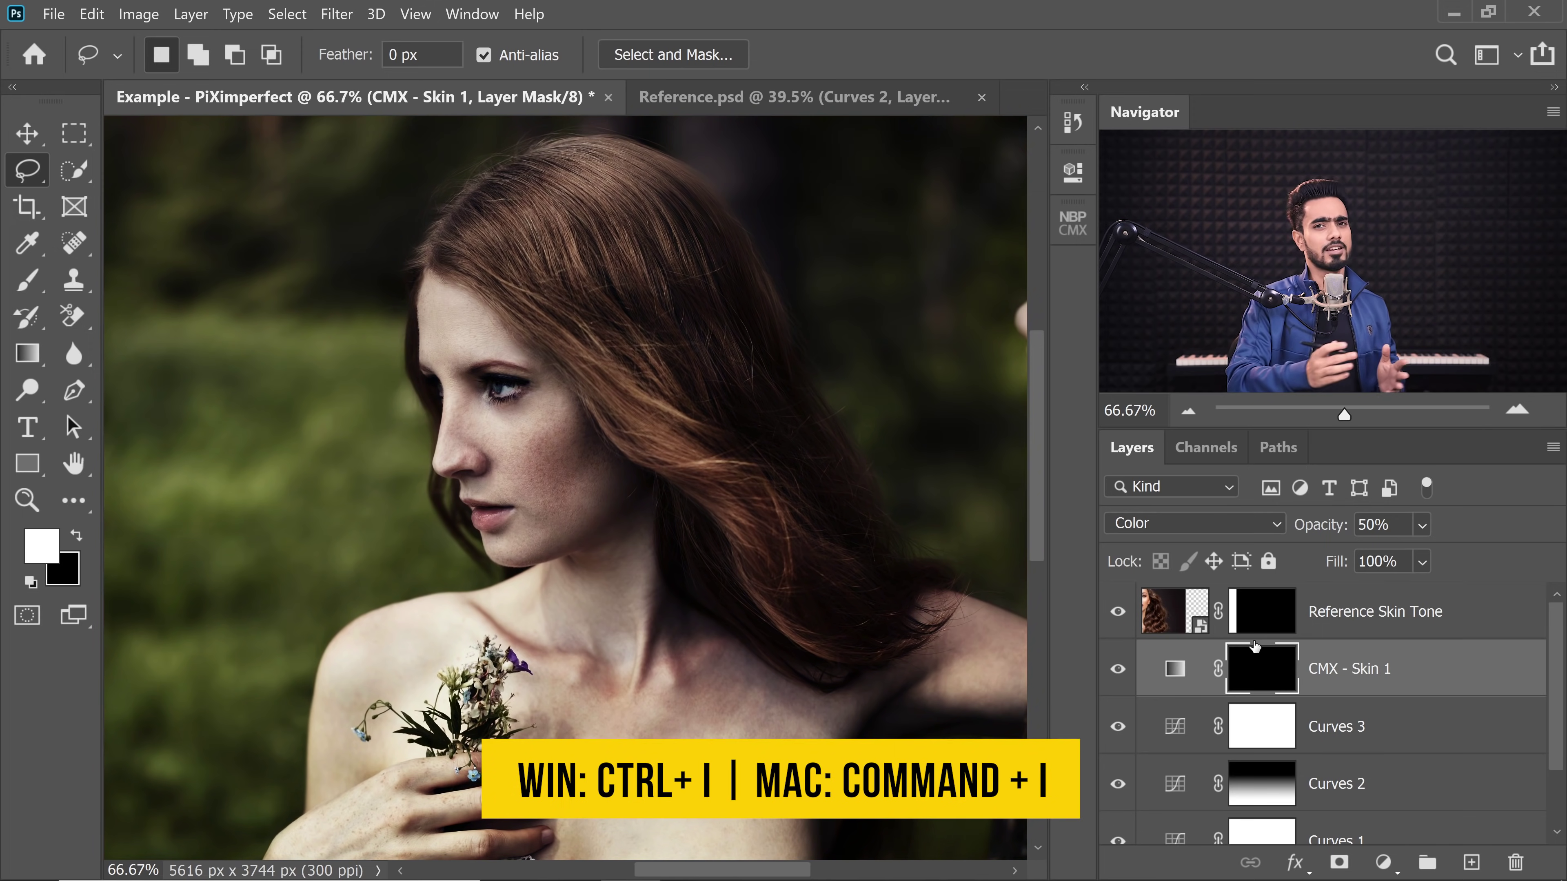
{"action": "left_click", "coordinate": [29, 281]}
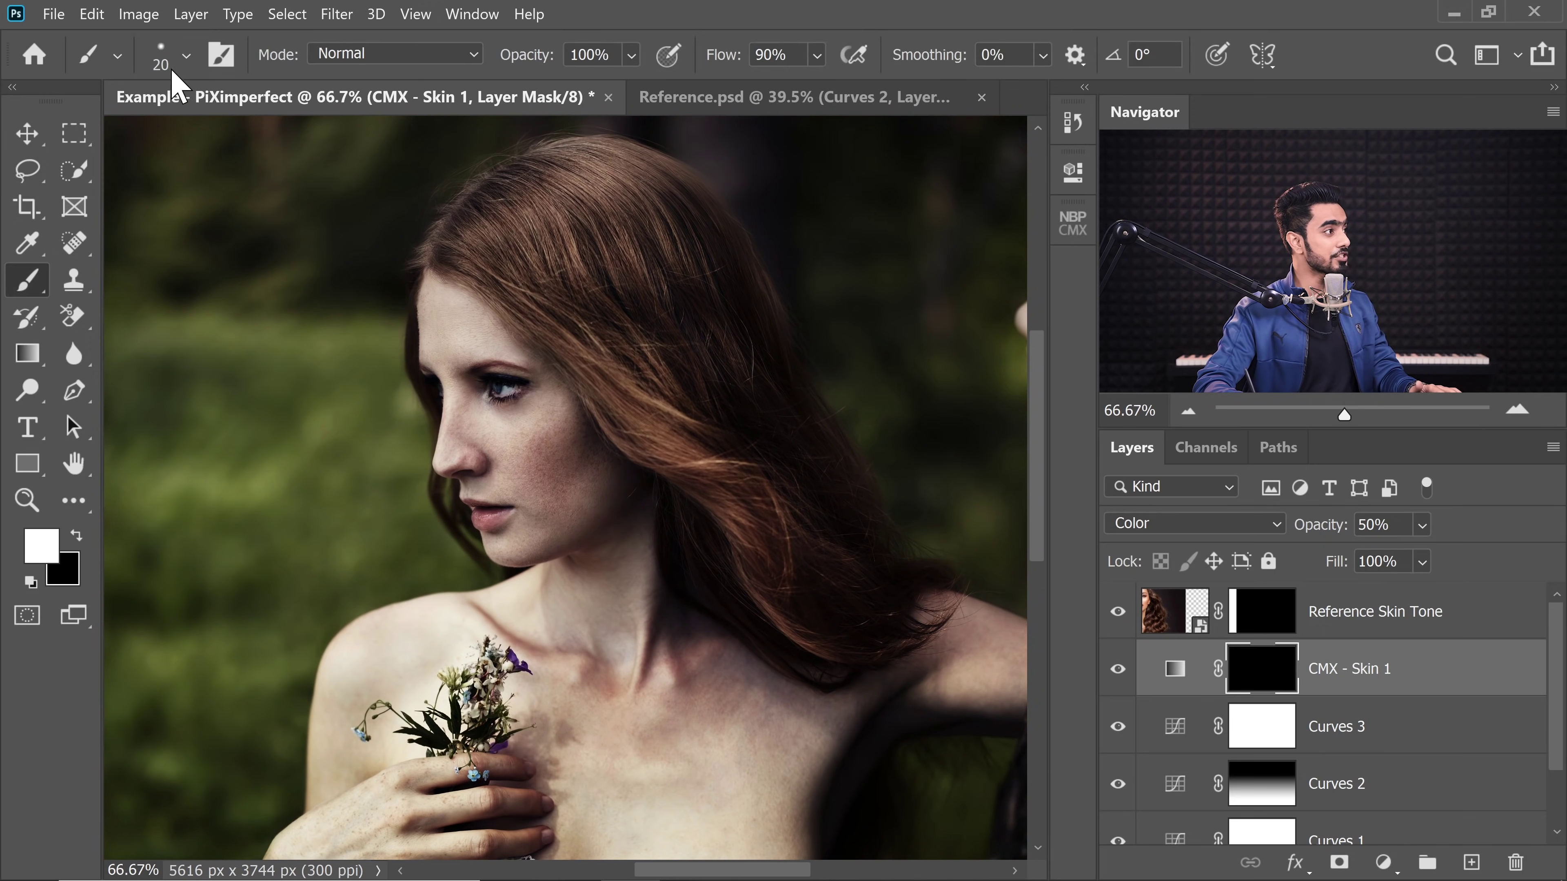
{"action": "left_click", "coordinate": [178, 57]}
{"action": "left_click", "coordinate": [184, 57]}
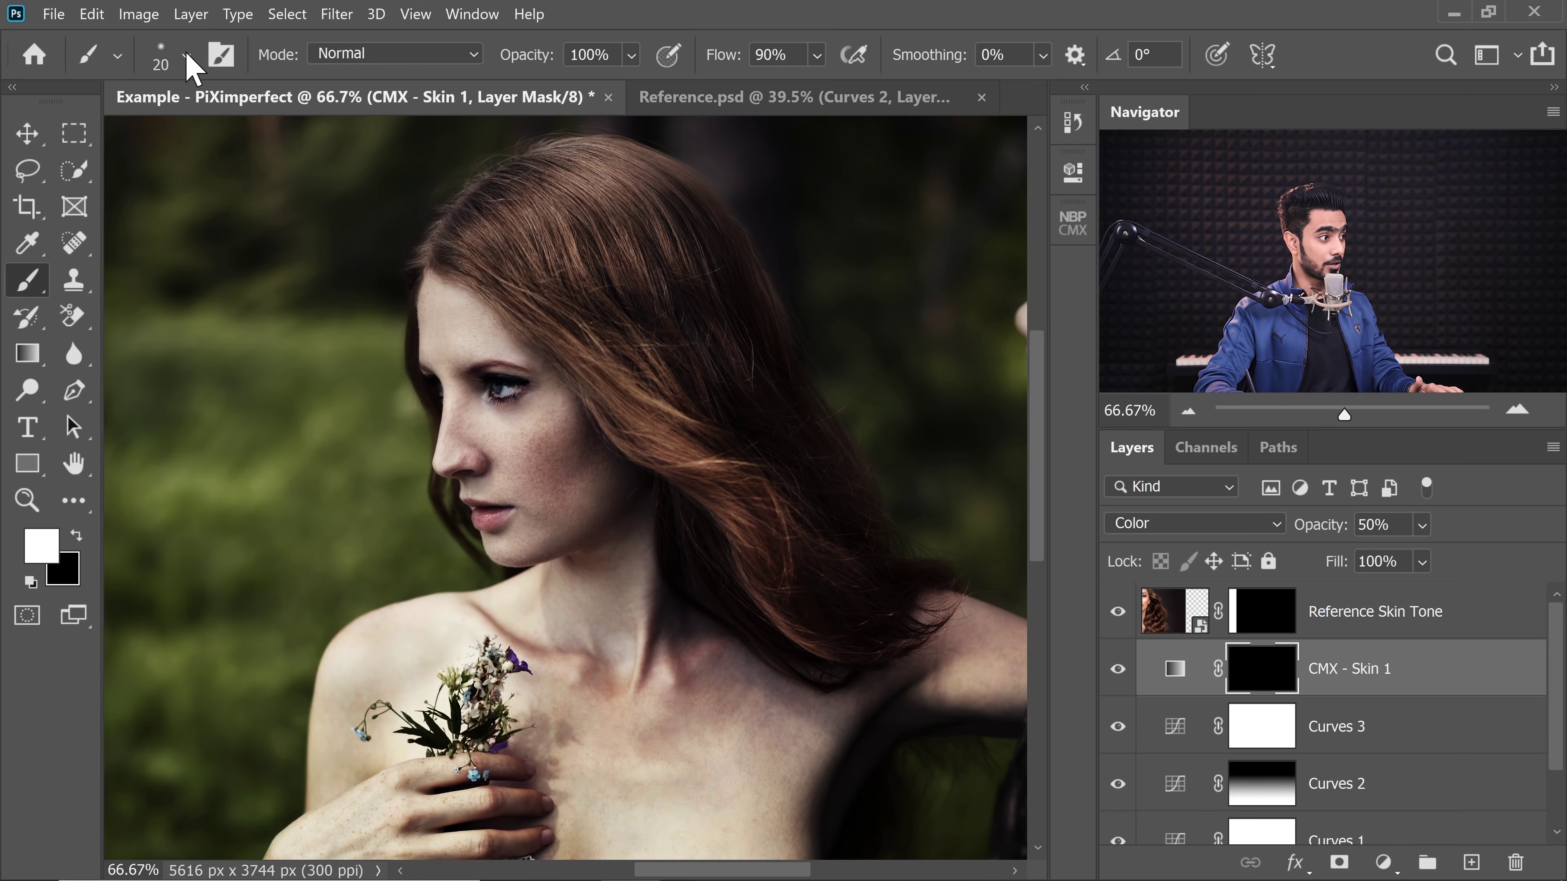
{"action": "key", "text": "ctrl+plus"}
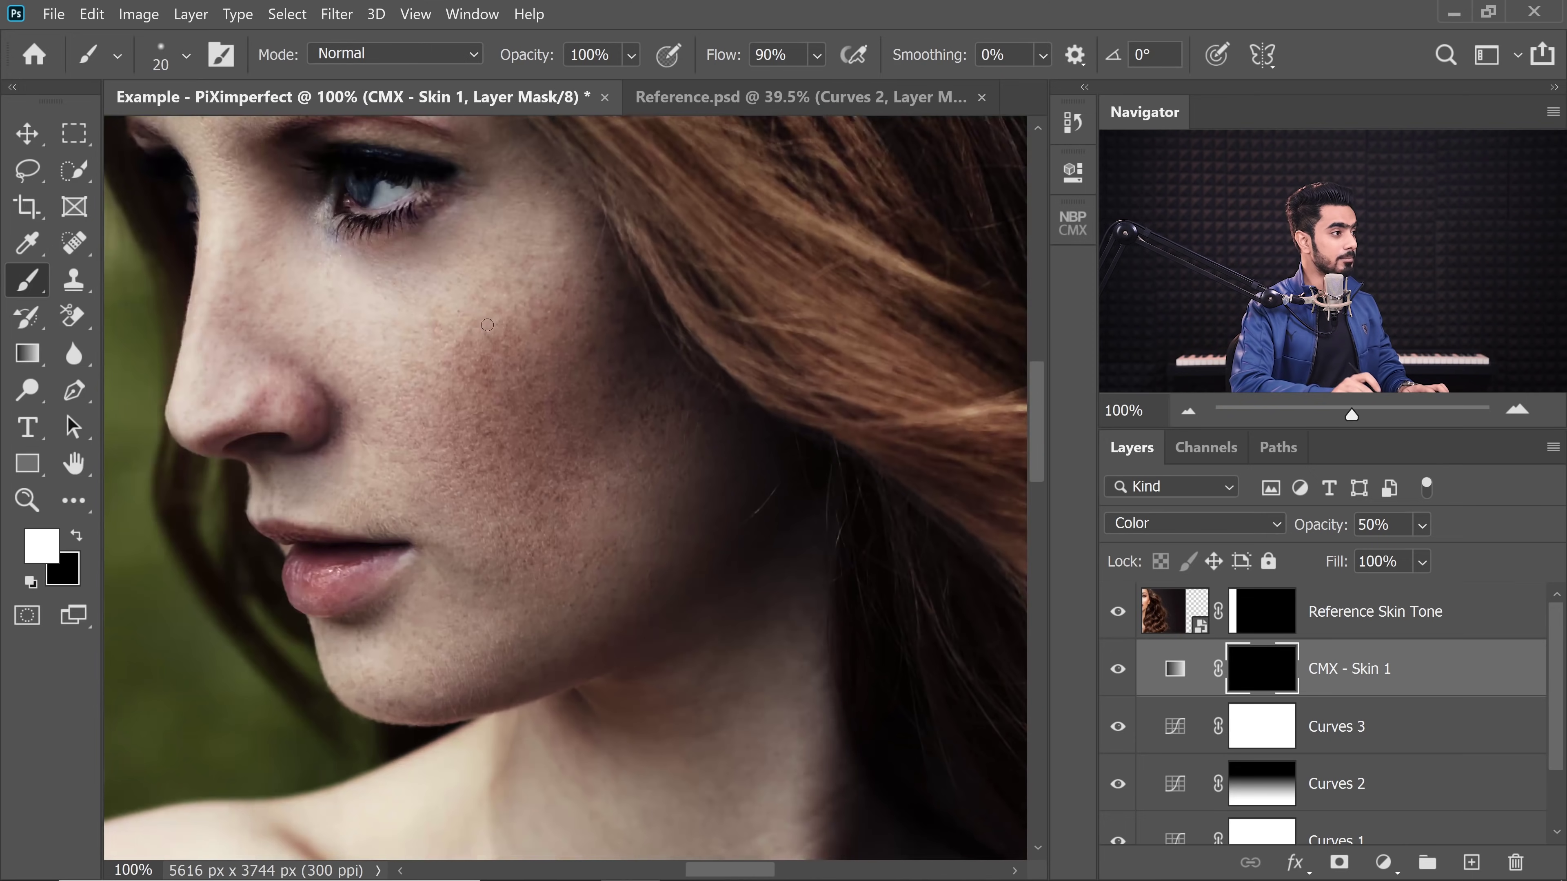
{"action": "left_click_drag", "start_coordinate": [361, 310], "coordinate": [493, 555]}
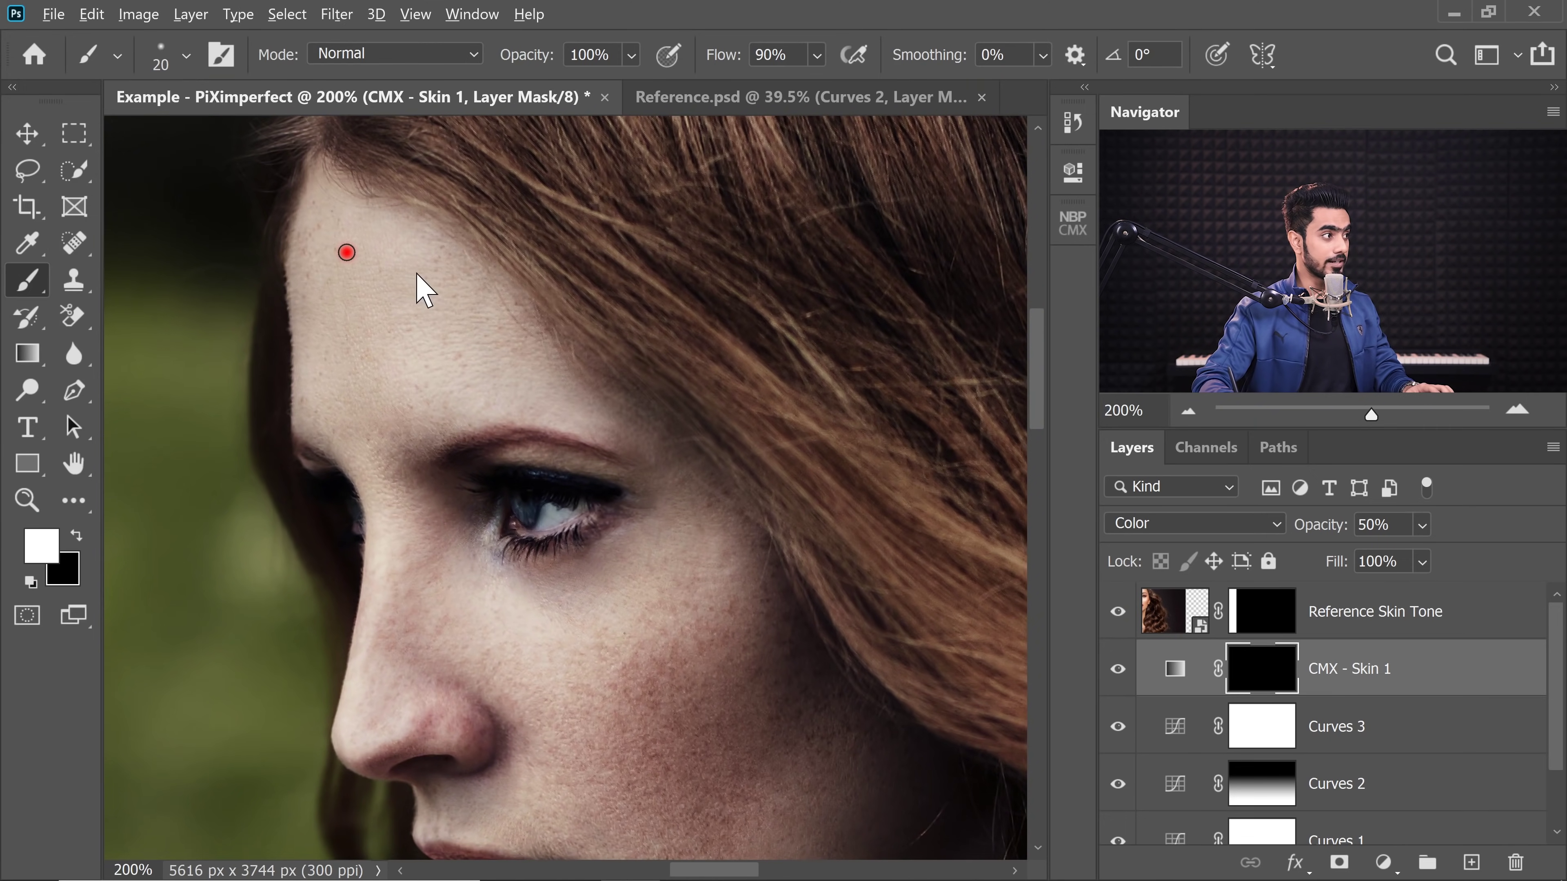
{"action": "mouse_move", "coordinate": [367, 270]}
{"action": "left_mouse_down"}
{"action": "mouse_move", "coordinate": [337, 317]}
{"action": "mouse_move", "coordinate": [347, 376]}
{"action": "mouse_move", "coordinate": [427, 369]}
{"action": "mouse_move", "coordinate": [379, 401]}
{"action": "mouse_move", "coordinate": [408, 410]}
{"action": "mouse_move", "coordinate": [480, 373]}
{"action": "mouse_move", "coordinate": [337, 316]}
{"action": "mouse_move", "coordinate": [522, 291]}
{"action": "mouse_move", "coordinate": [380, 269]}
{"action": "mouse_move", "coordinate": [483, 338]}
{"action": "mouse_move", "coordinate": [308, 256]}
{"action": "left_mouse_up"}
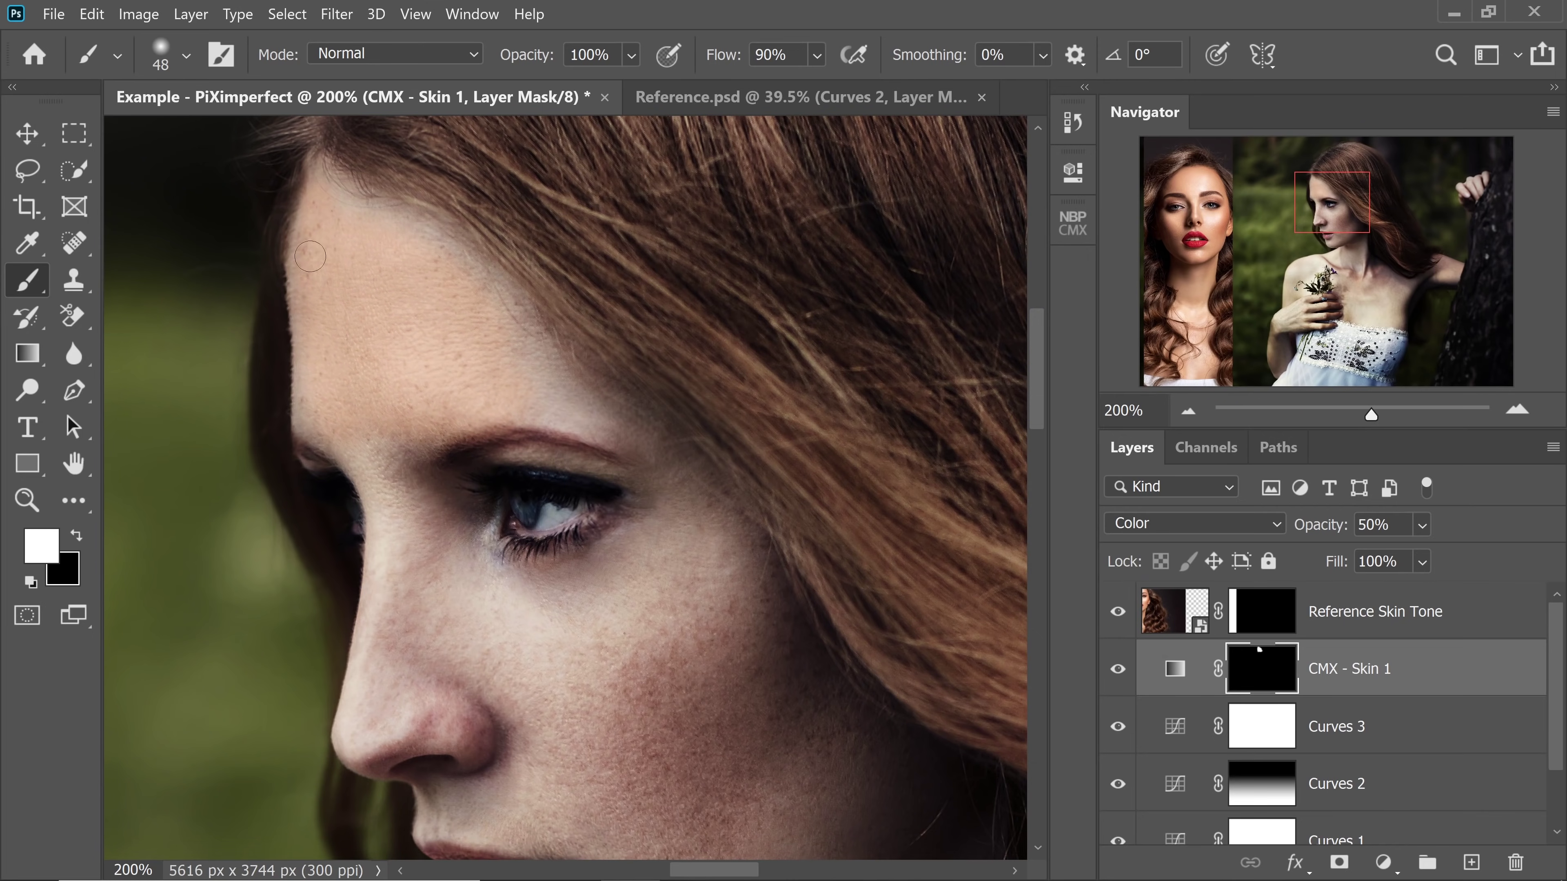
{"action": "key", "text": "ctrl+minus"}
{"action": "left_click_drag", "start_coordinate": [699, 559], "coordinate": [638, 494]}
{"action": "left_click_drag", "start_coordinate": [506, 433], "coordinate": [535, 449]}
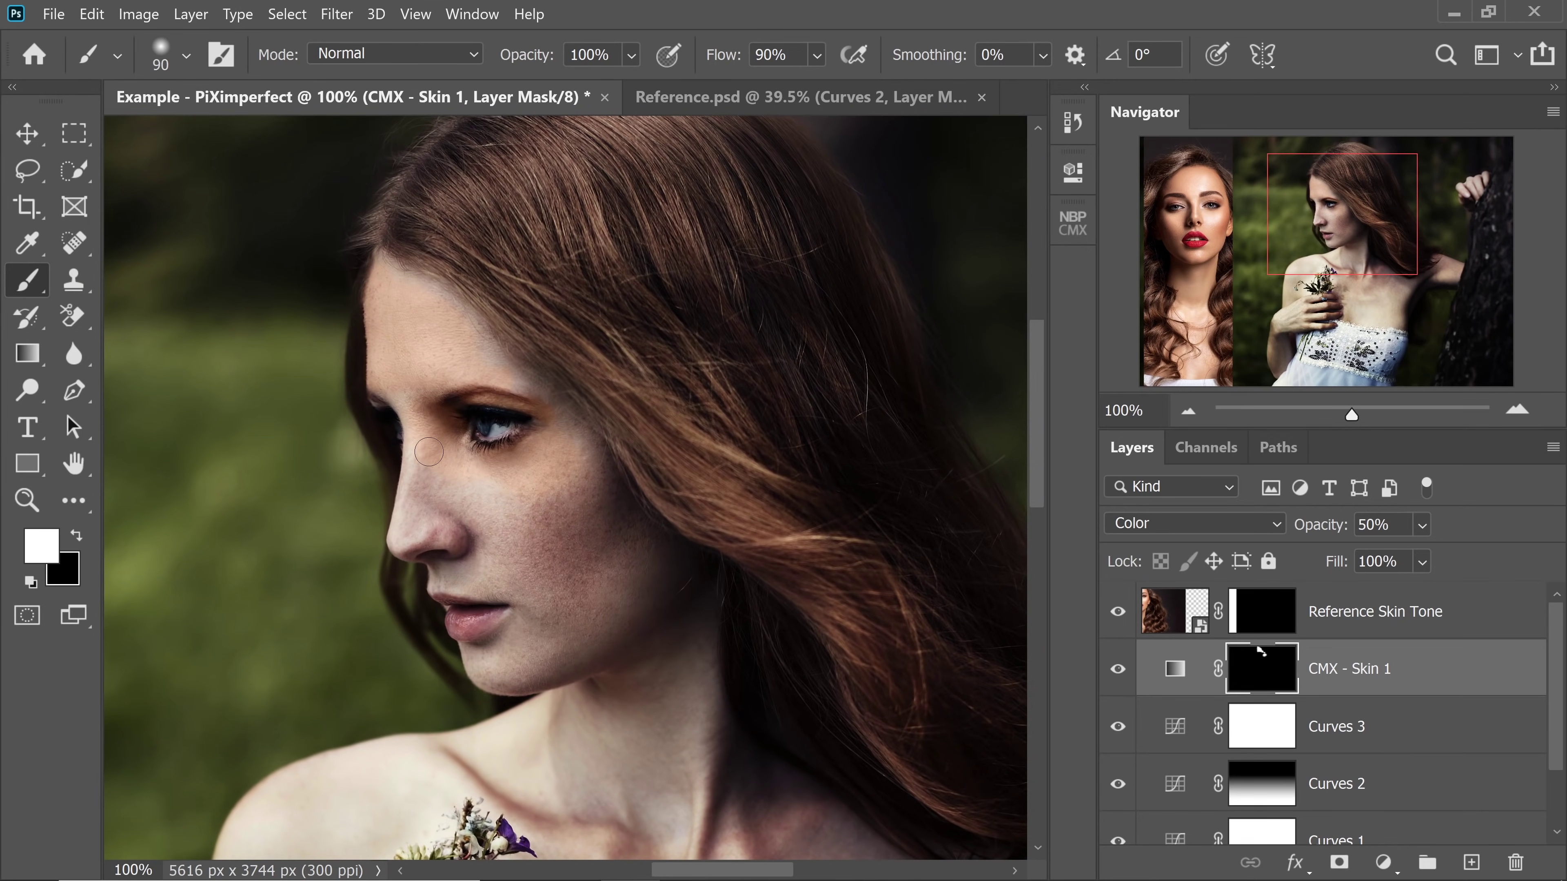
{"action": "mouse_move", "coordinate": [545, 526]}
{"action": "left_mouse_down"}
{"action": "mouse_move", "coordinate": [627, 518]}
{"action": "mouse_move", "coordinate": [419, 400]}
{"action": "left_mouse_up"}
Step: Paint black over the lips to keep the skin grading off them
{"action": "key", "text": "bracketleft"}
{"action": "key", "text": "ctrl+plus"}
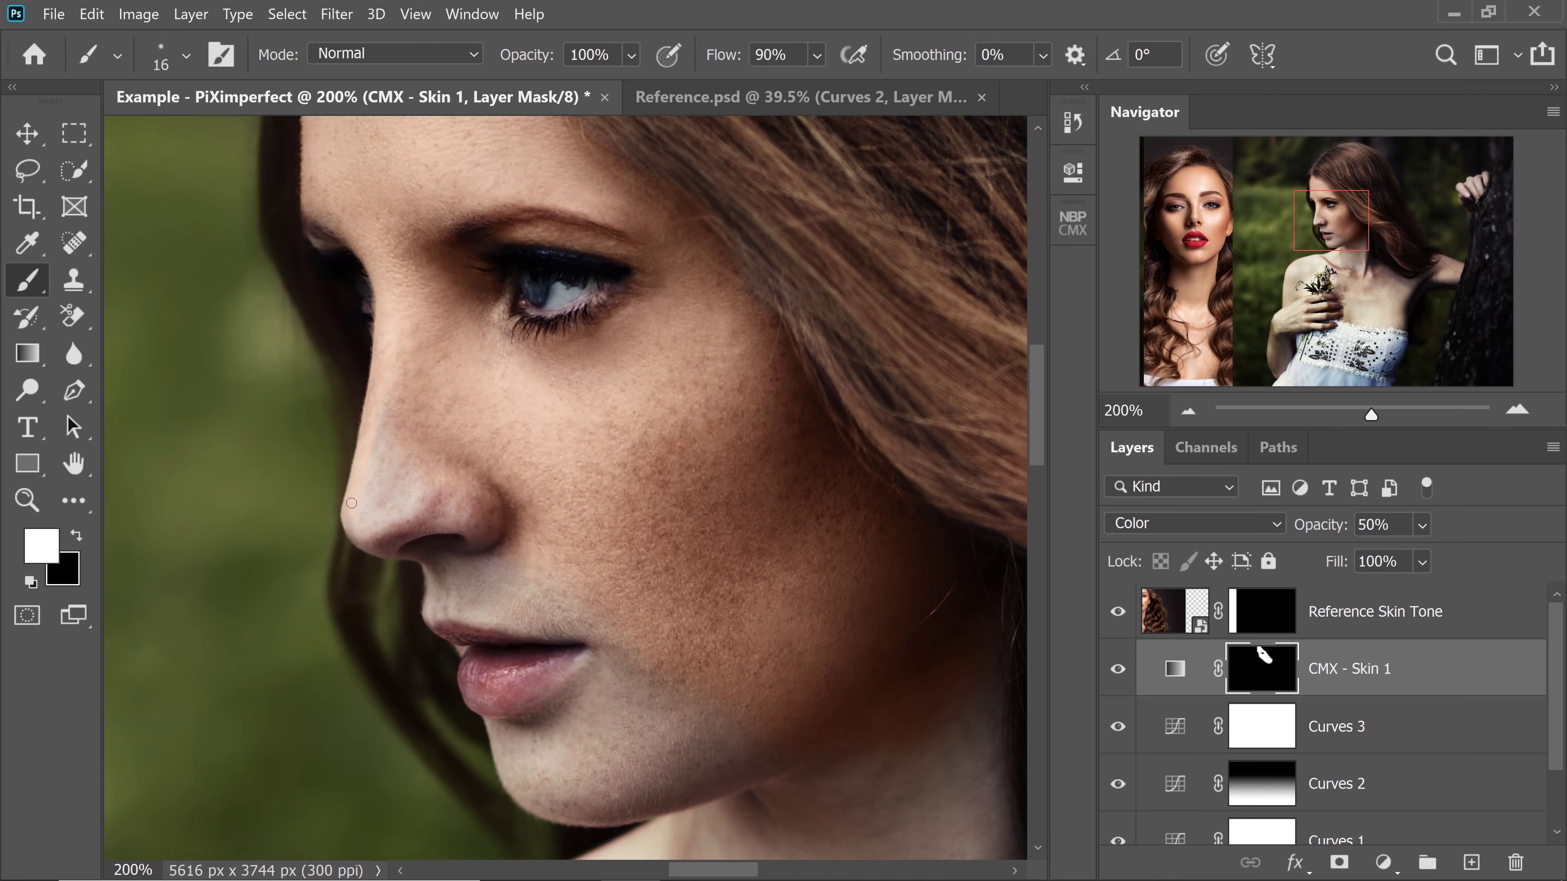
{"action": "left_click_drag", "start_coordinate": [612, 651], "coordinate": [725, 682]}
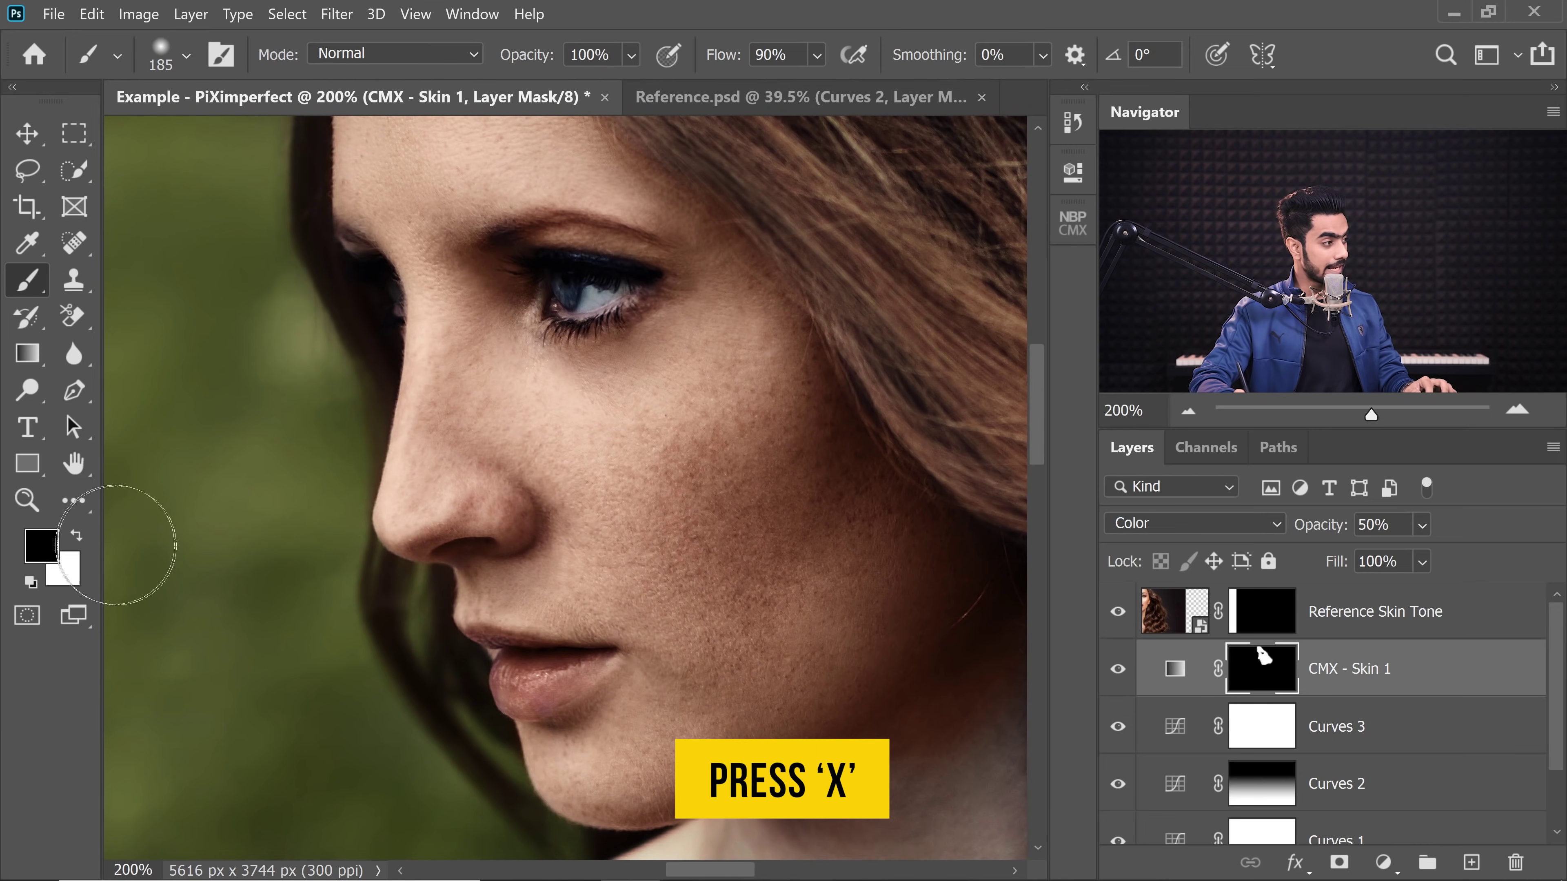
{"action": "key", "text": "x"}
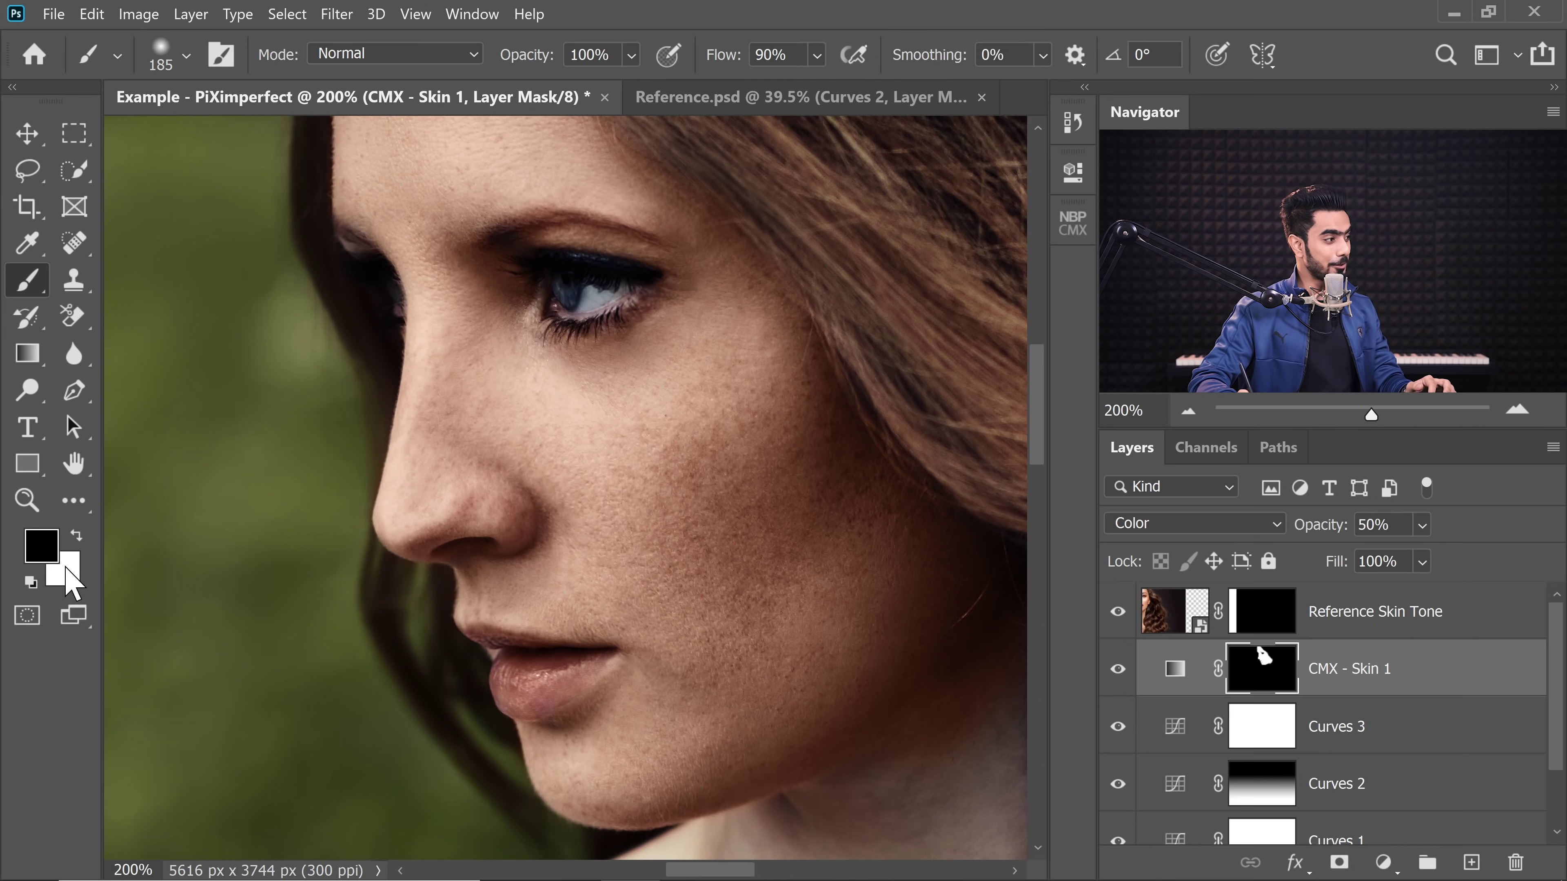
{"action": "mouse_move", "coordinate": [576, 627]}
{"action": "left_mouse_down"}
{"action": "mouse_move", "coordinate": [535, 619]}
{"action": "mouse_move", "coordinate": [513, 664]}
{"action": "left_mouse_up"}
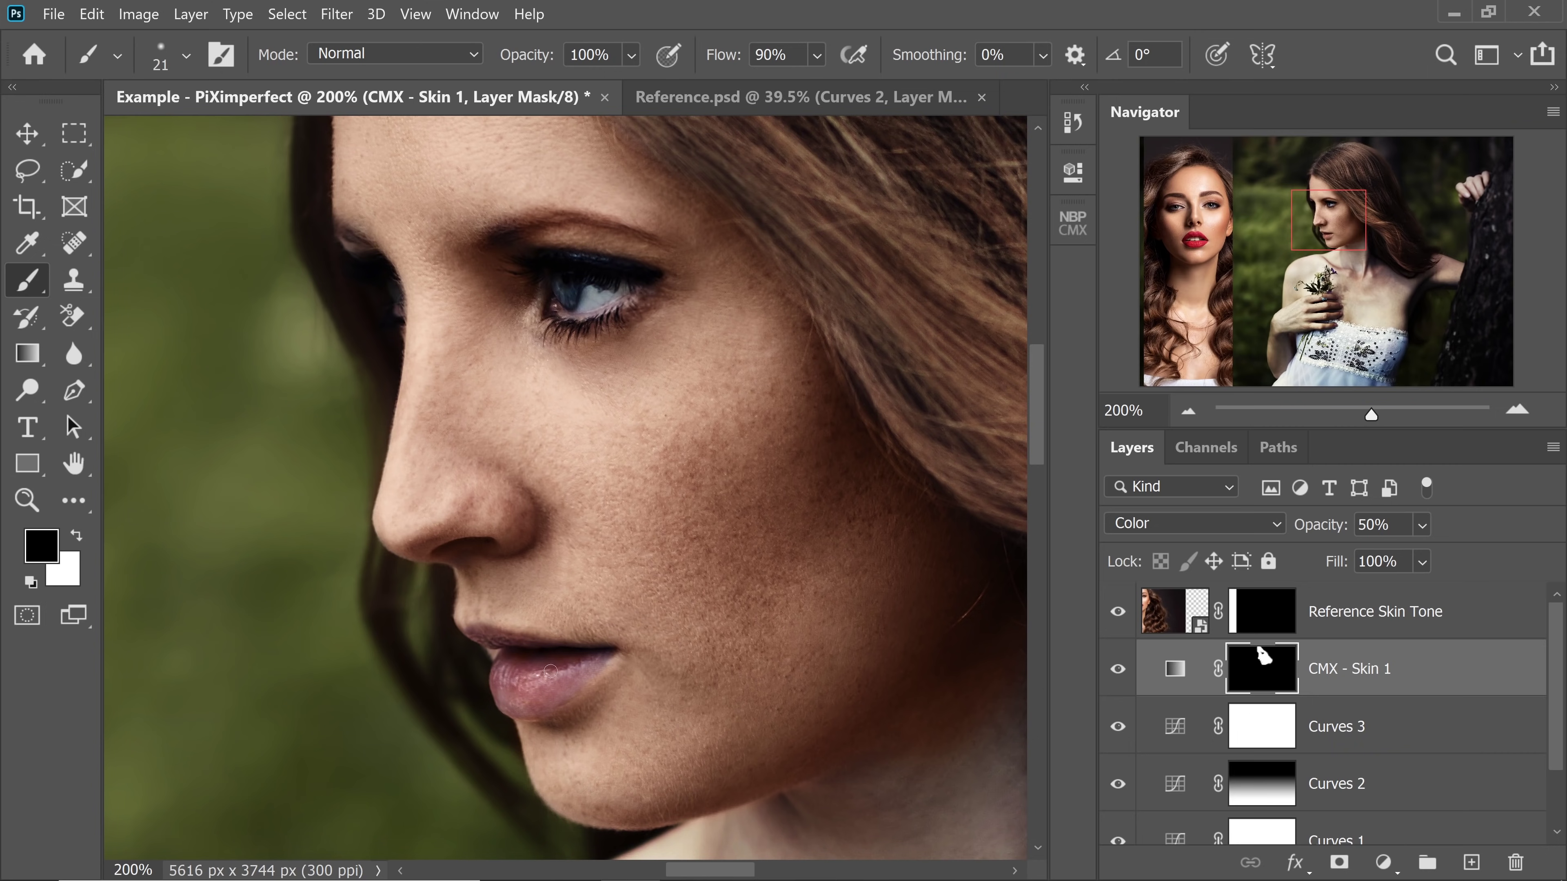
Step: Paint the skin tone in white across the neck, chest, shoulder and right arm
{"action": "key", "text": "ctrl+minus"}
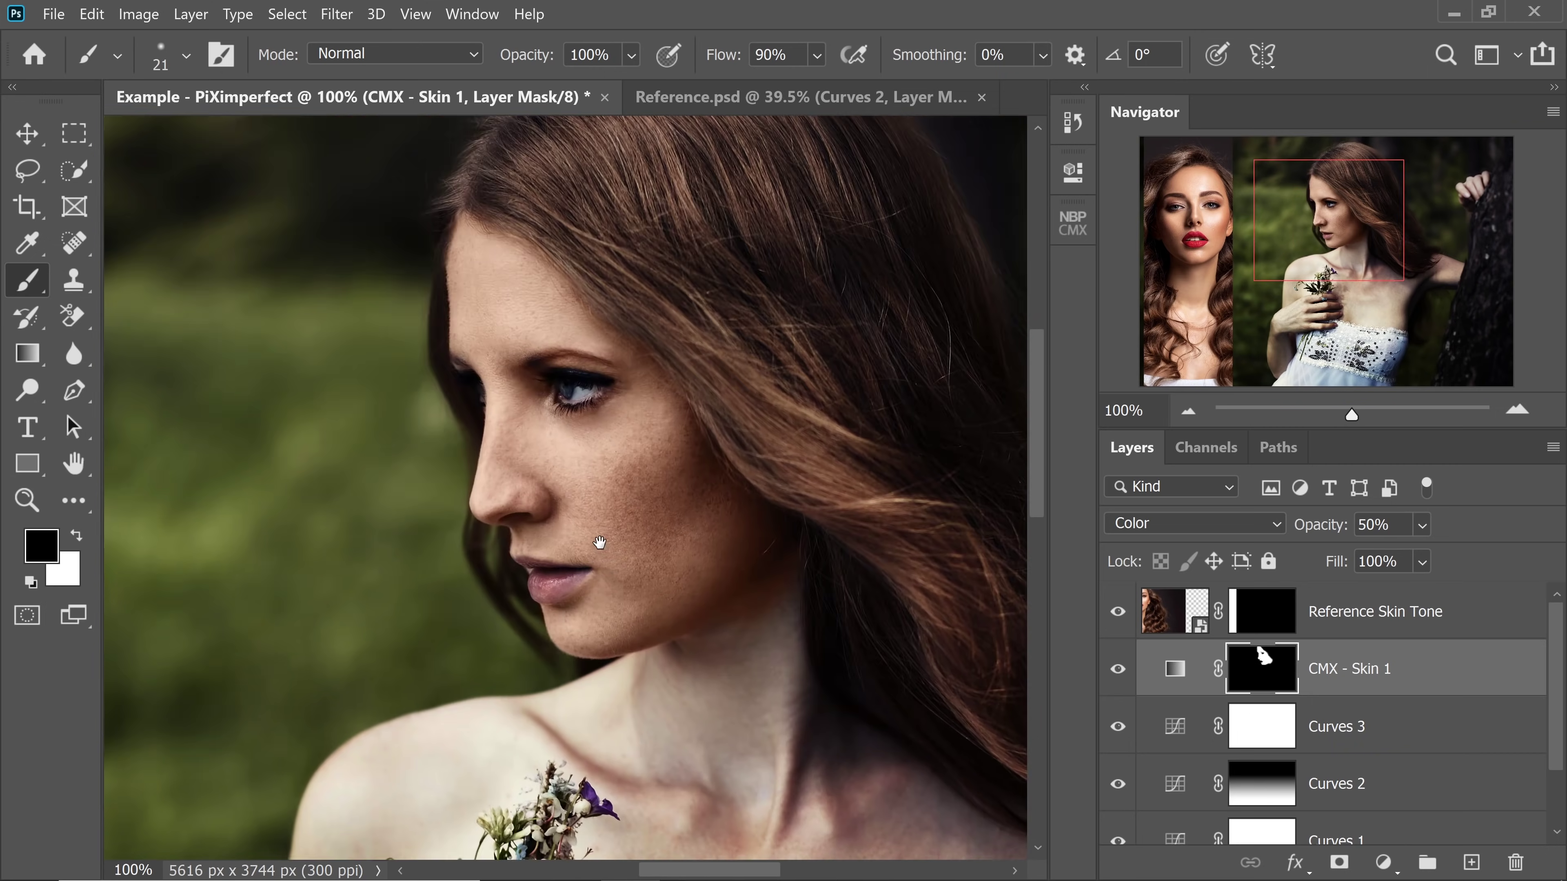
{"action": "scroll", "coordinate": [664, 448], "scroll_direction": "down", "scroll_amount": 3}
{"action": "key", "text": "x"}
{"action": "key", "text": "bracketright"}
{"action": "key", "text": "bracketright"}
{"action": "key", "text": "bracketright"}
{"action": "key", "text": "bracketright"}
{"action": "key", "text": "bracketright"}
{"action": "key", "text": "bracketright"}
{"action": "scroll", "coordinate": [573, 381], "scroll_direction": "down", "scroll_amount": 2}
{"action": "mouse_move", "coordinate": [574, 380]}
{"action": "left_mouse_down"}
{"action": "mouse_move", "coordinate": [288, 416]}
{"action": "mouse_move", "coordinate": [252, 571]}
{"action": "mouse_move", "coordinate": [346, 496]}
{"action": "mouse_move", "coordinate": [587, 461]}
{"action": "mouse_move", "coordinate": [490, 466]}
{"action": "mouse_move", "coordinate": [311, 641]}
{"action": "mouse_move", "coordinate": [542, 636]}
{"action": "mouse_move", "coordinate": [579, 709]}
{"action": "left_mouse_up"}
{"action": "key", "text": "bracketright"}
{"action": "key", "text": "bracketright"}
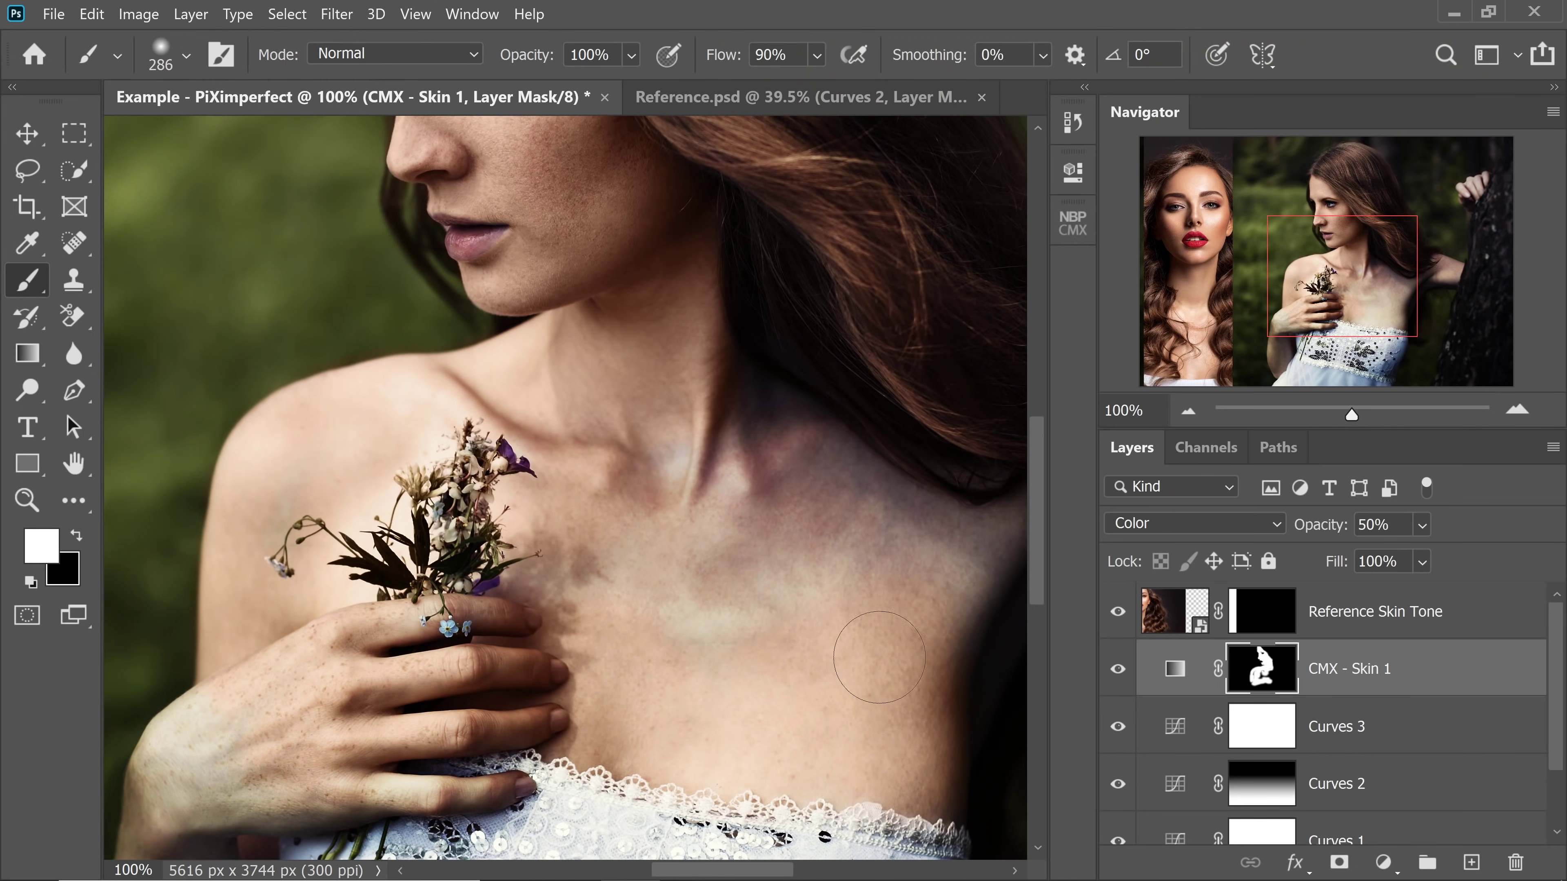
{"action": "scroll", "coordinate": [874, 630], "scroll_direction": "right", "scroll_amount": 5}
{"action": "key", "text": "bracketleft"}
{"action": "scroll", "coordinate": [826, 507], "scroll_direction": "right", "scroll_amount": 3}
{"action": "key", "text": "bracketleft"}
{"action": "right_click", "coordinate": [811, 441], "text": "alt"}
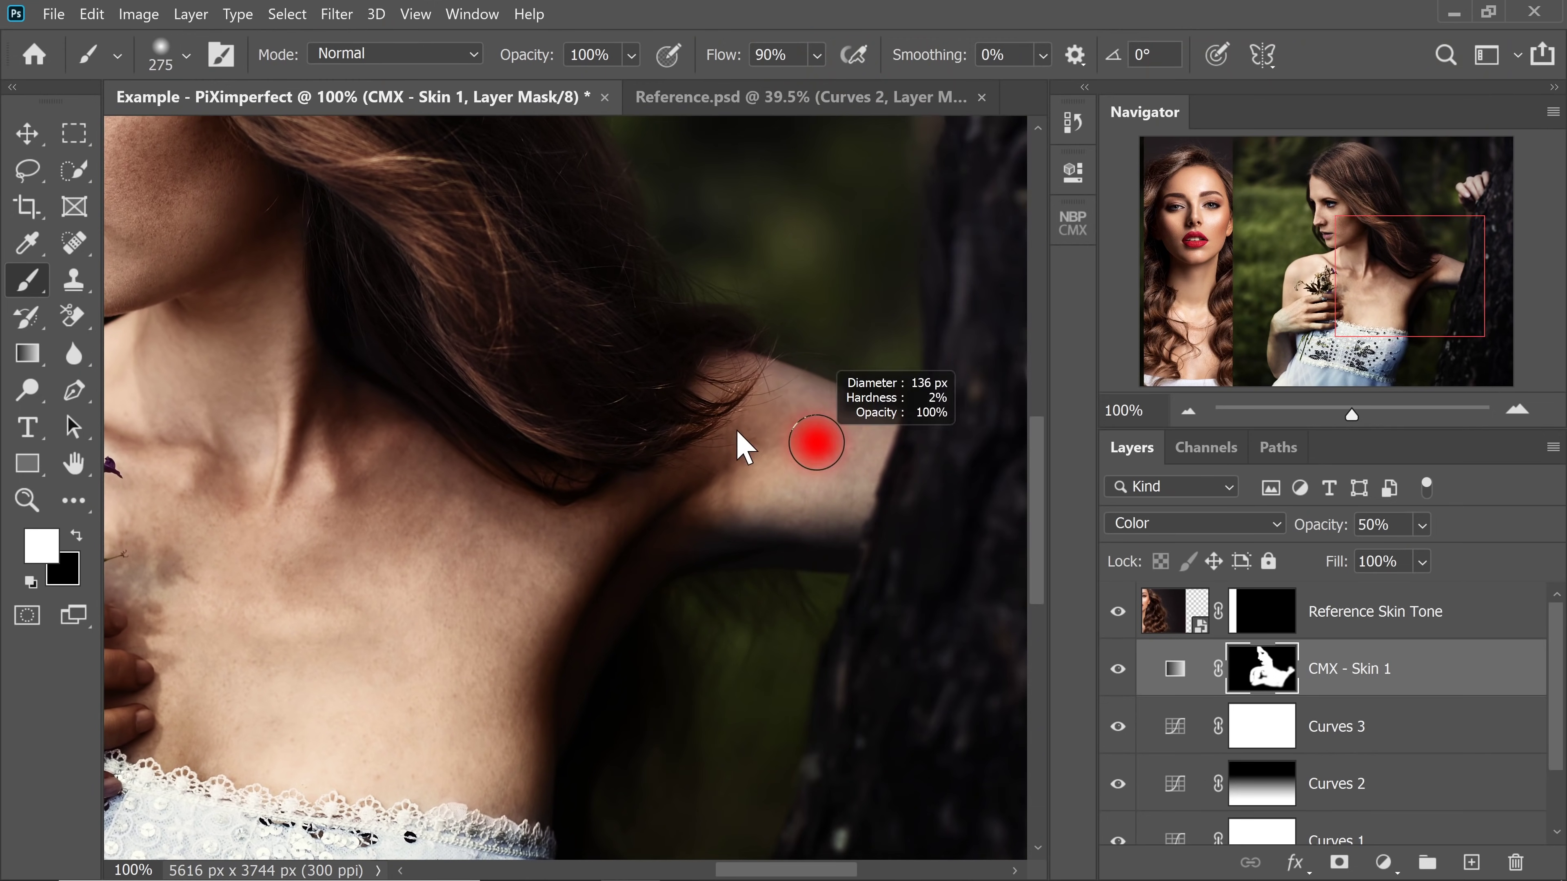
{"action": "left_click_drag", "start_coordinate": [812, 440], "coordinate": [713, 532]}
Step: Resize the brush to about 62, 230 and 140 px to touch up the remaining arm areas
{"action": "key", "text": "x"}
{"action": "key", "text": "x"}
{"action": "key", "text": "x"}
{"action": "key", "text": "x"}
{"action": "scroll", "coordinate": [878, 372], "scroll_direction": "left", "scroll_amount": 10}
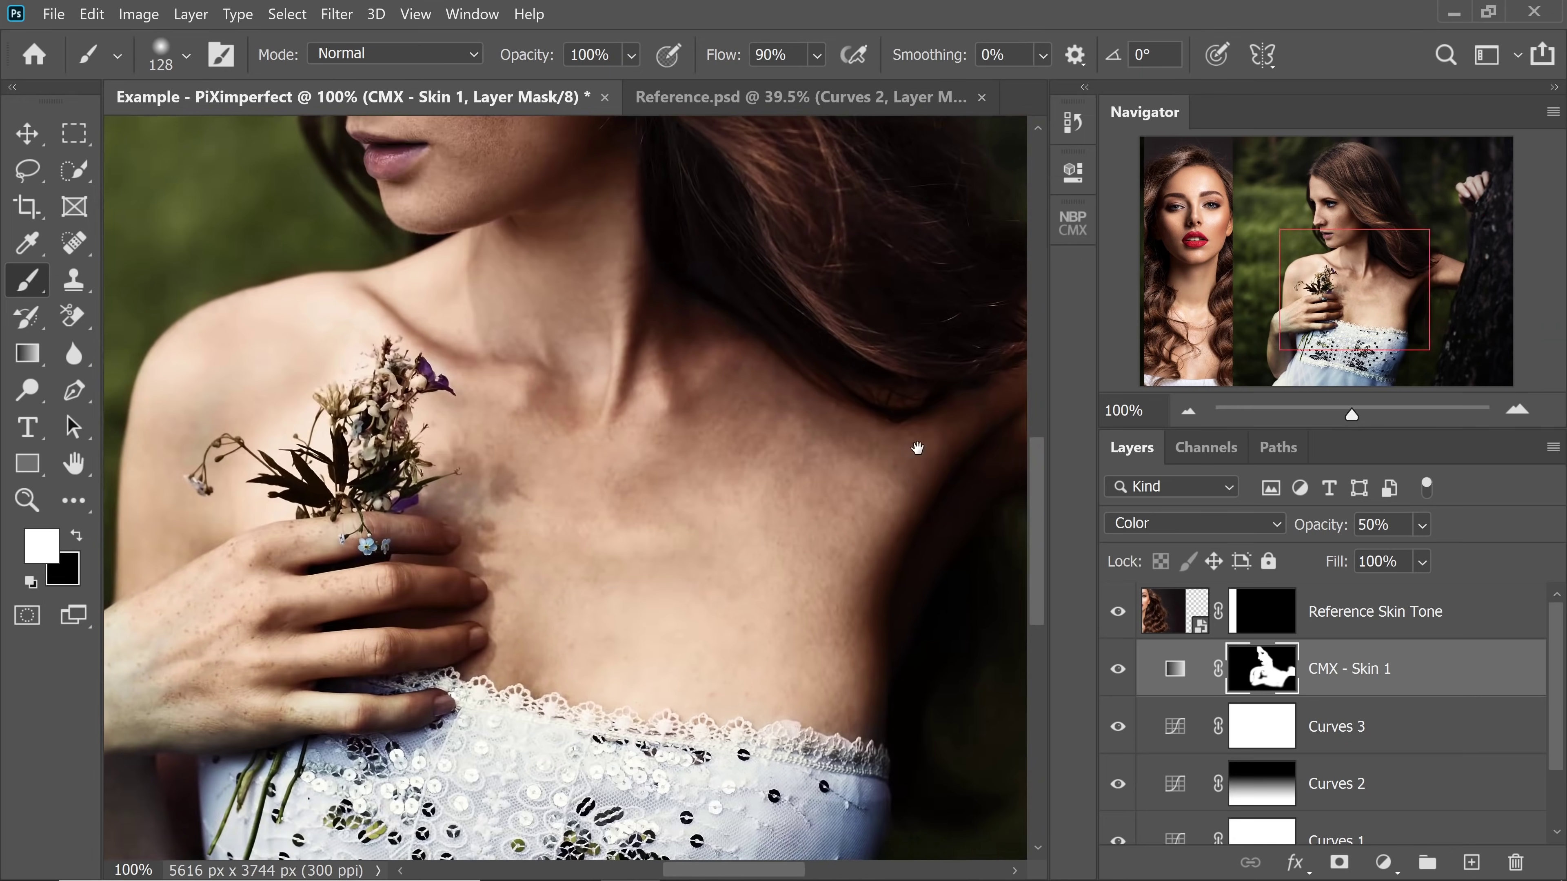
{"action": "key", "text": "ctrl+minus"}
{"action": "right_click", "coordinate": [322, 602], "text": "alt"}
{"action": "left_click_drag", "start_coordinate": [322, 601], "coordinate": [326, 620]}
{"action": "right_click", "coordinate": [357, 682], "text": "alt"}
{"action": "left_click_drag", "start_coordinate": [357, 682], "coordinate": [355, 744]}
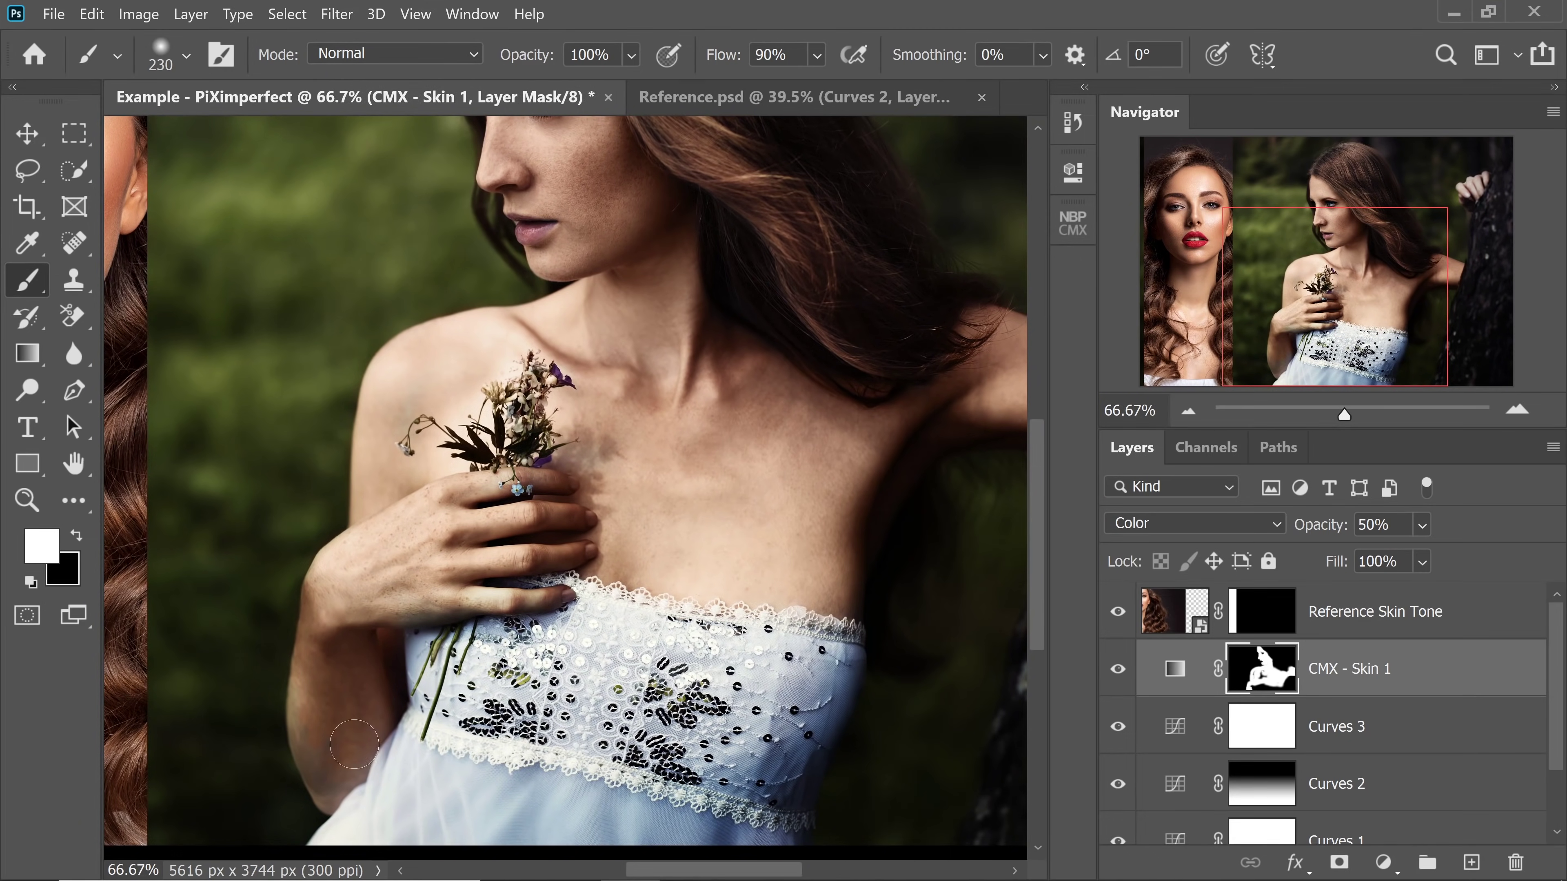
{"action": "scroll", "coordinate": [675, 455], "scroll_direction": "up", "scroll_amount": 3}
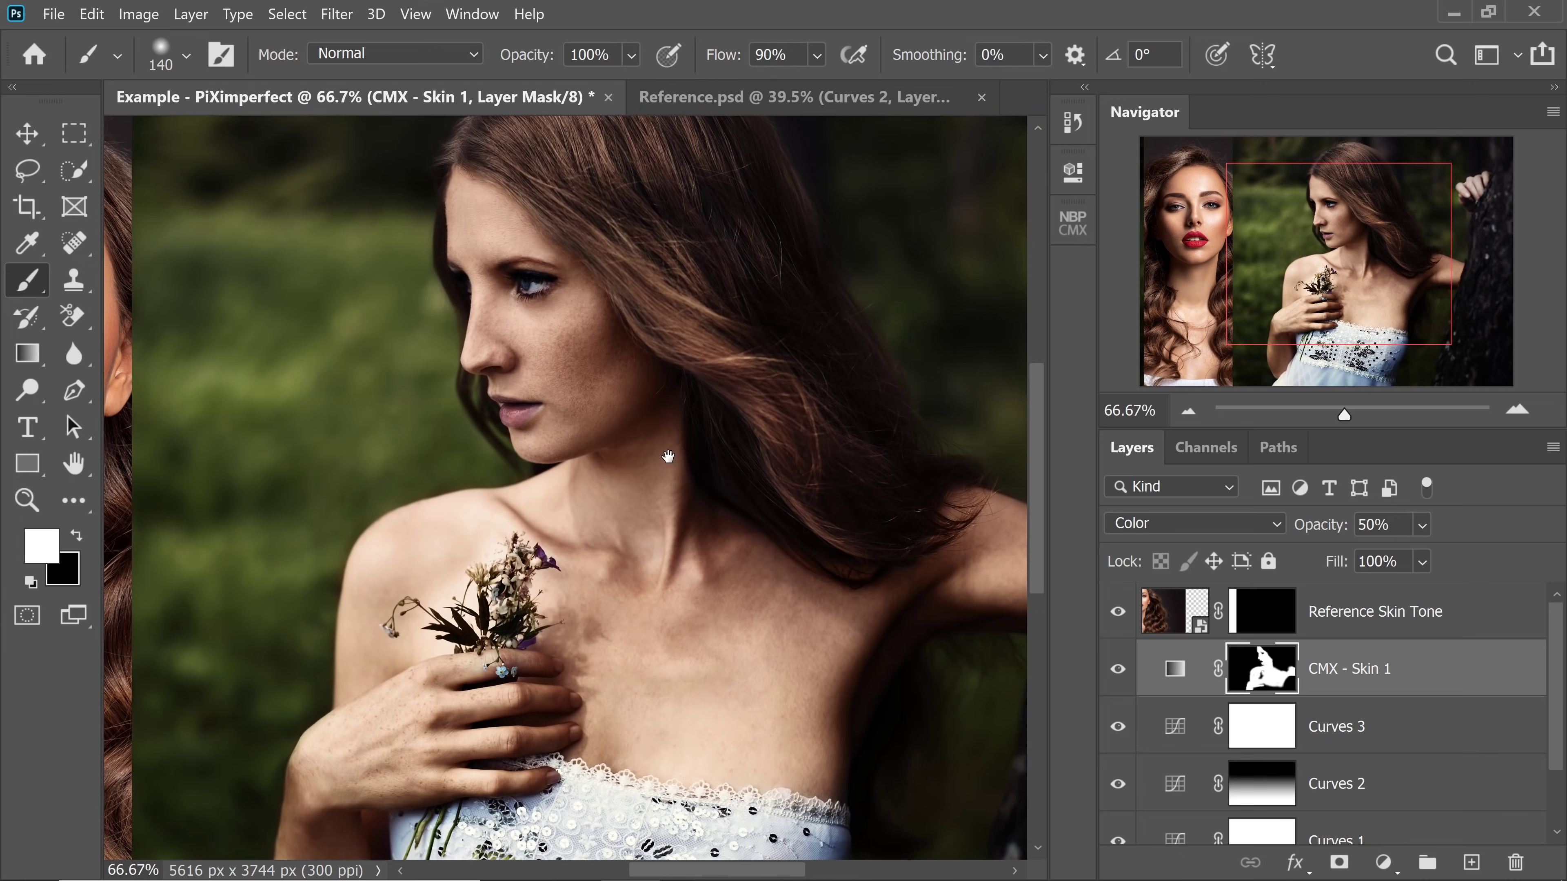
{"action": "right_click", "coordinate": [664, 457], "text": "alt"}
{"action": "left_click_drag", "start_coordinate": [664, 458], "coordinate": [643, 436]}
Step: Fit the image on screen and raise CMX - Skin 1 opacity to 70%
{"action": "key", "text": "ctrl+0"}
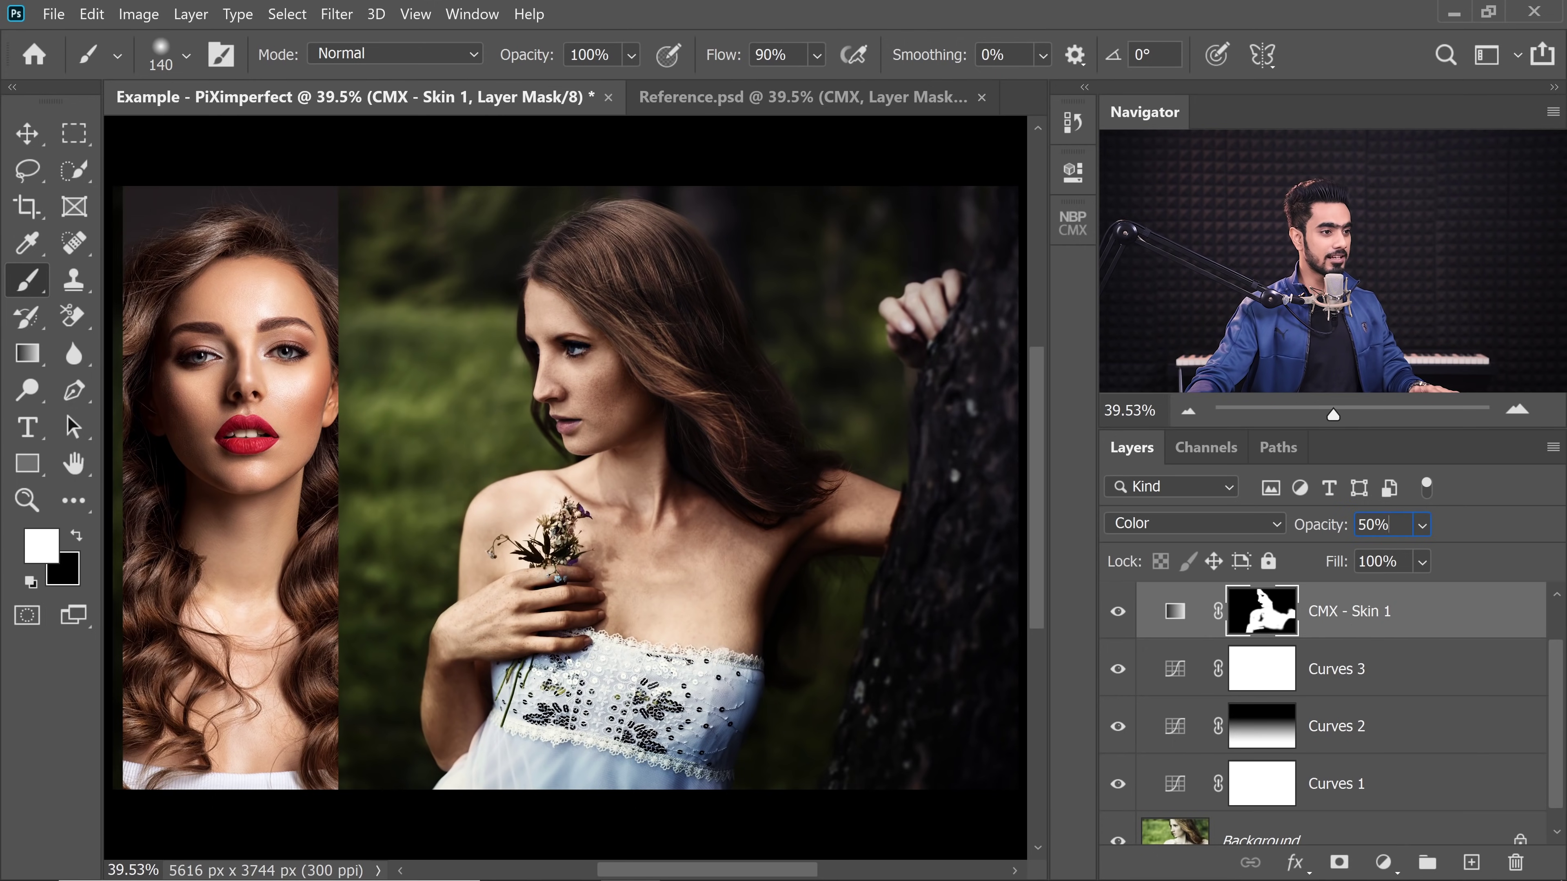
{"action": "left_click", "coordinate": [1325, 526]}
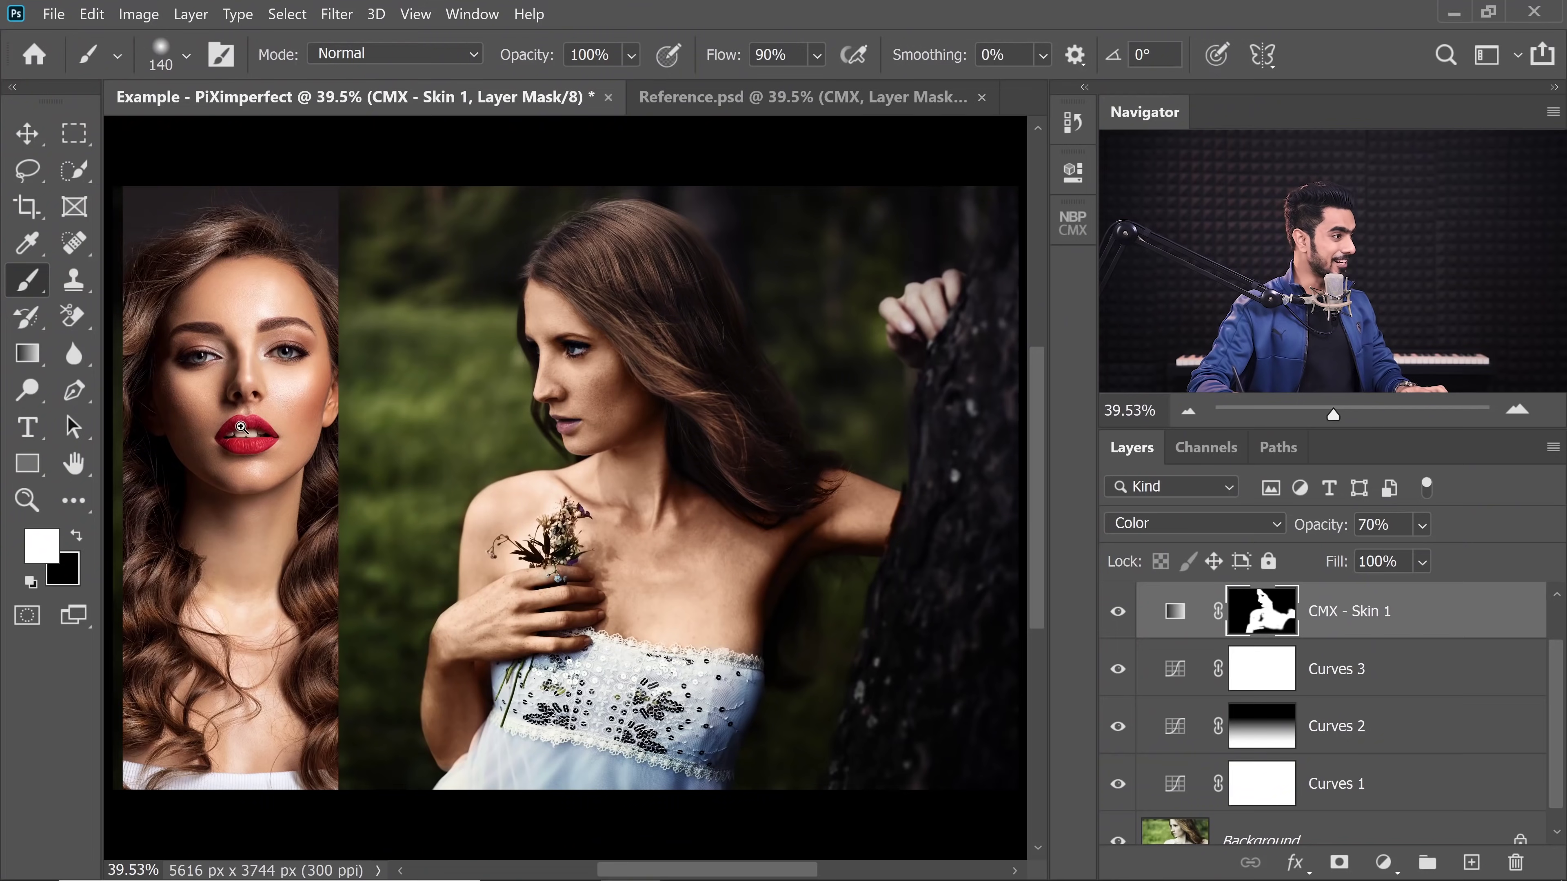
Step: Lasso the reference model's lips on the Reference Skin Tone layer, excluding the teeth
{"action": "left_click_drag", "start_coordinate": [241, 426], "coordinate": [287, 422]}
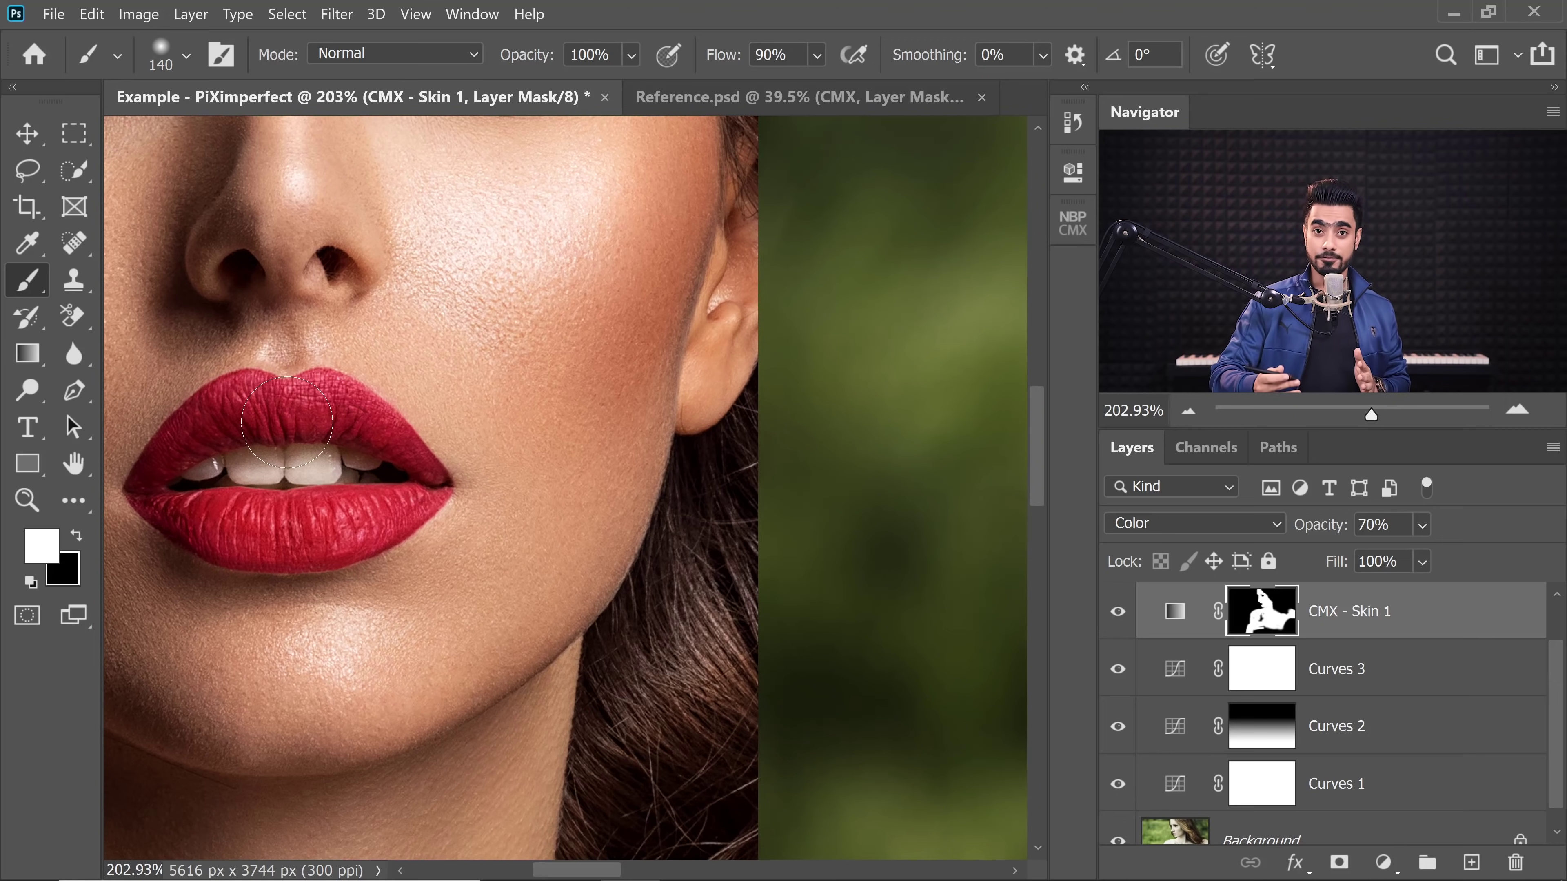
{"action": "key", "text": "ctrl+v"}
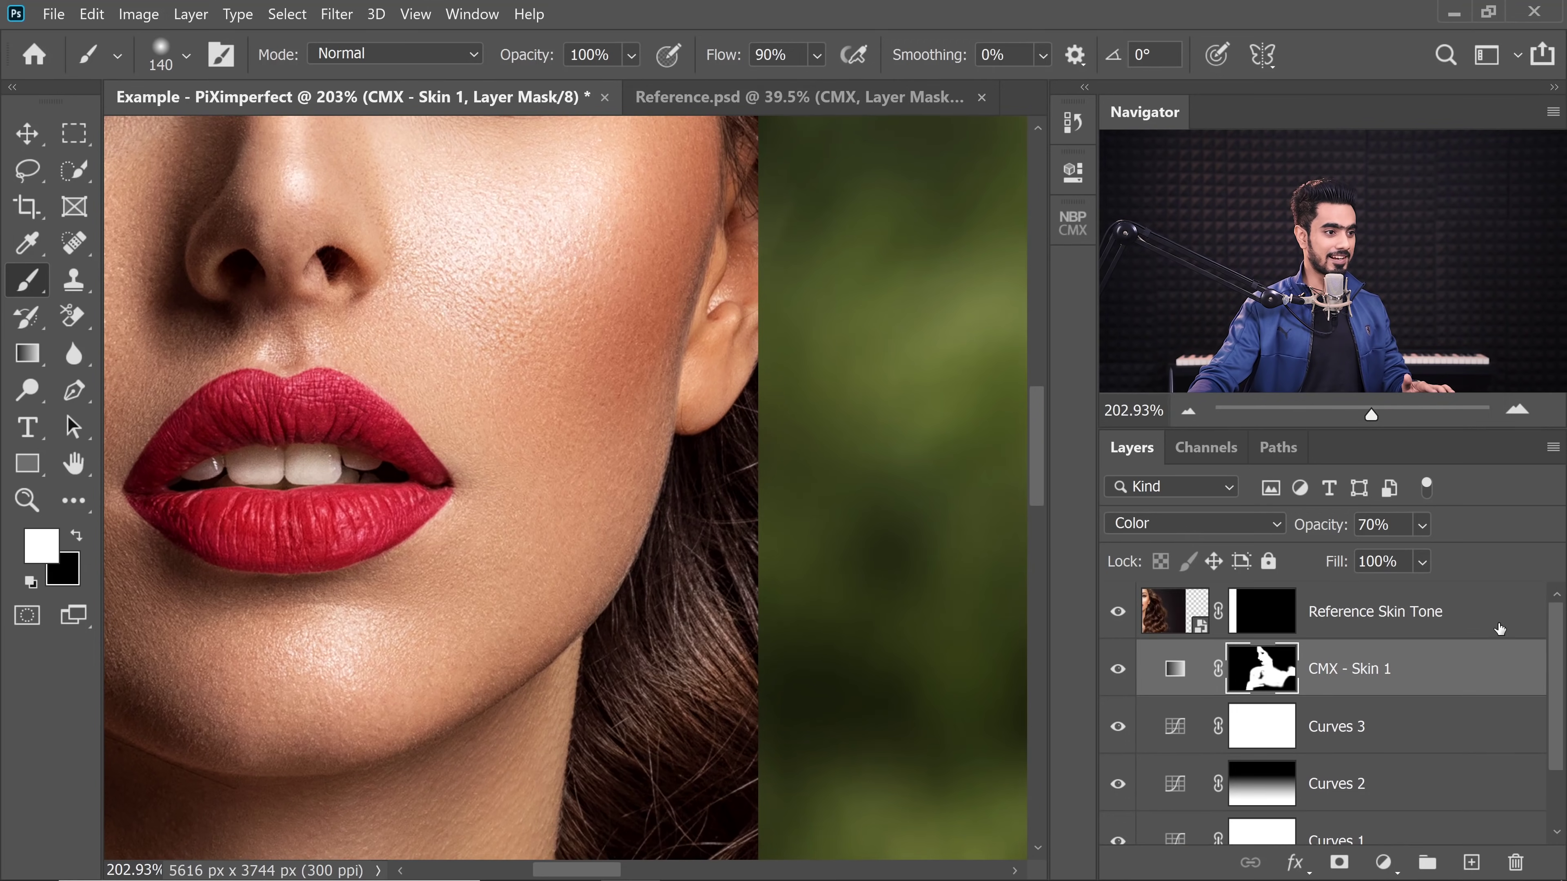
{"action": "key", "text": "d"}
{"action": "left_click", "coordinate": [1075, 230]}
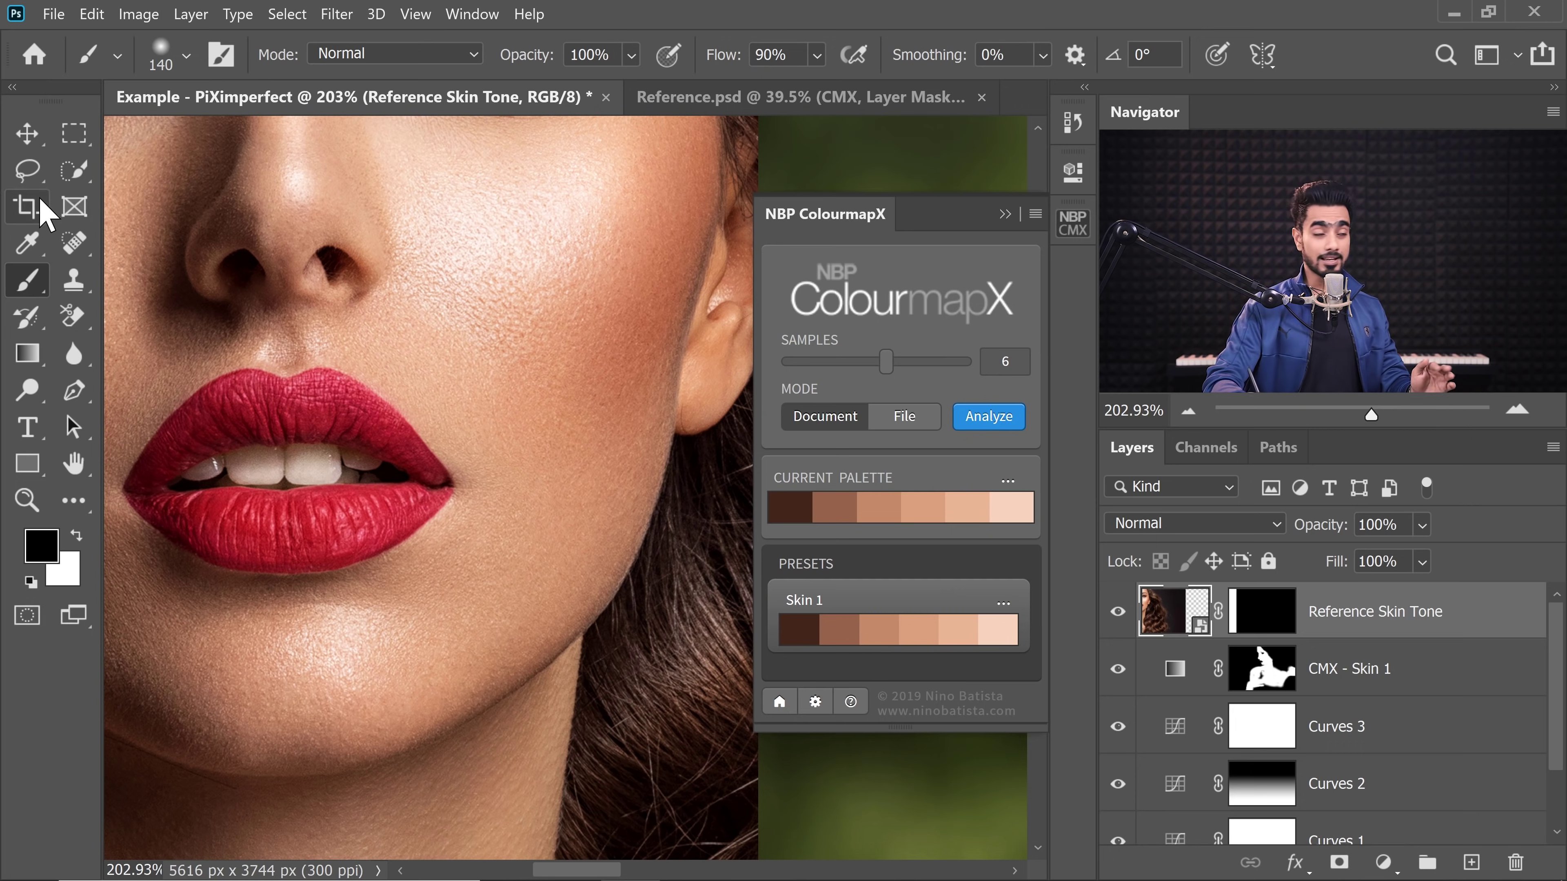
{"action": "left_click", "coordinate": [28, 169]}
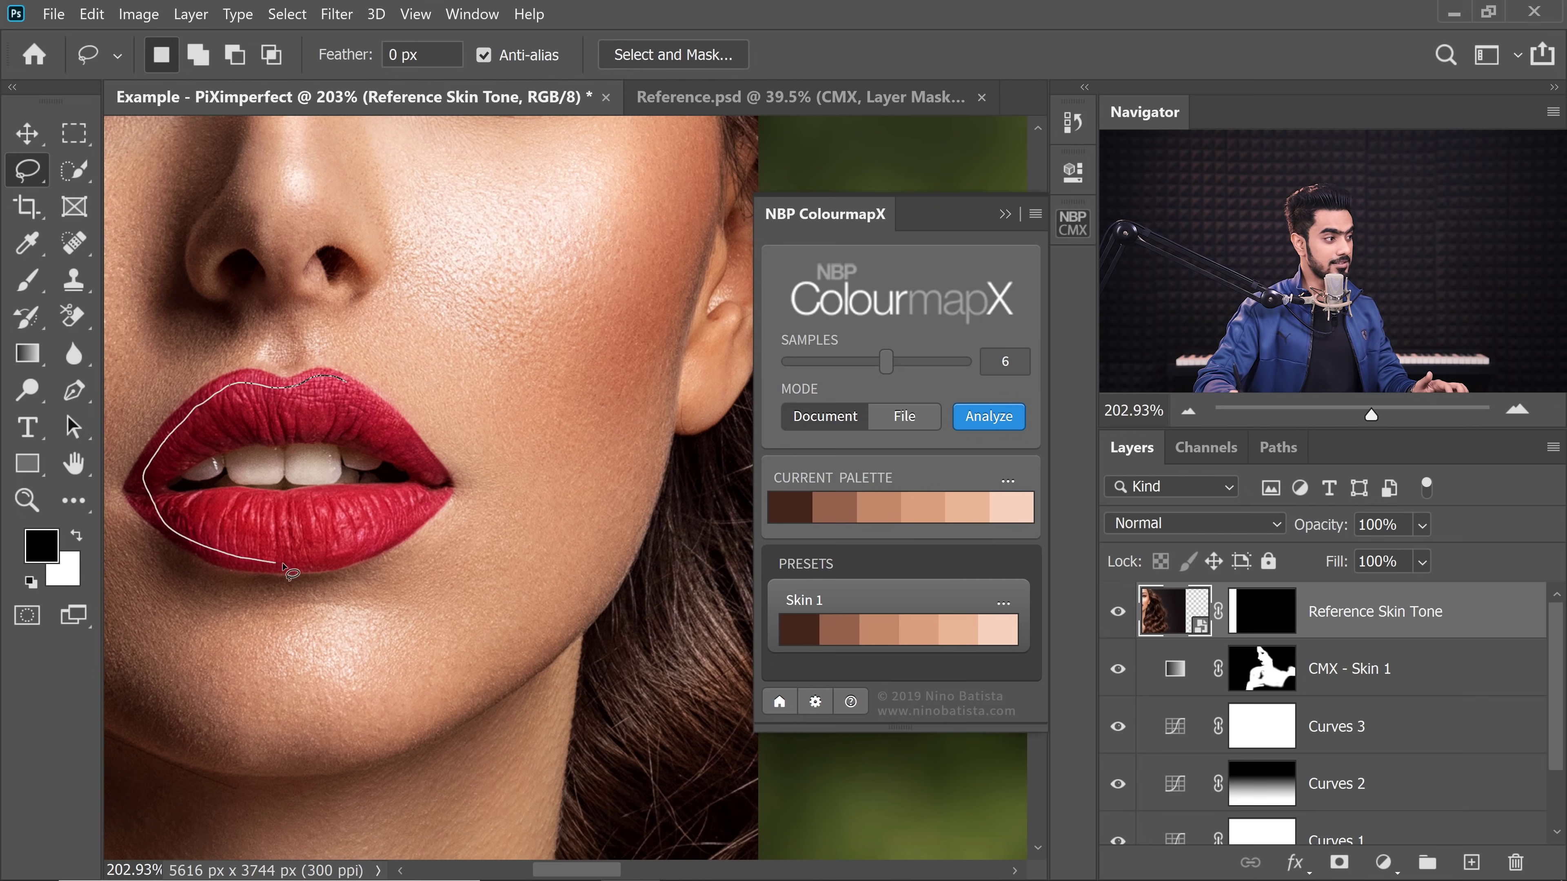
{"action": "left_click_drag", "start_coordinate": [290, 573], "coordinate": [337, 379]}
{"action": "key", "text": "alt"}
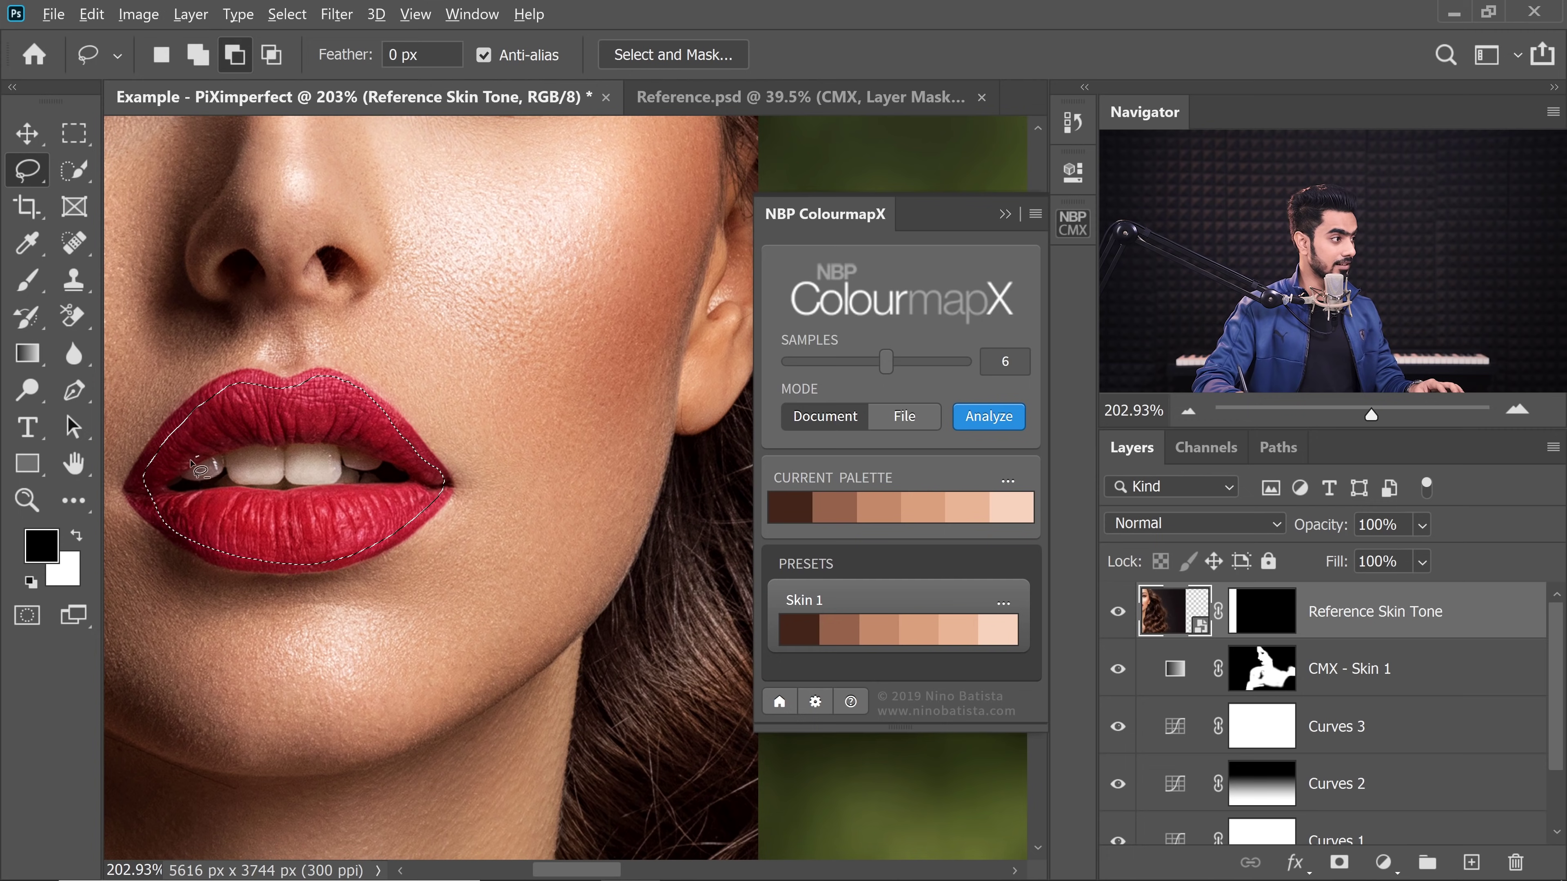
{"action": "mouse_move", "coordinate": [192, 460]}
{"action": "left_mouse_down"}
{"action": "mouse_move", "coordinate": [182, 497]}
{"action": "mouse_move", "coordinate": [418, 480]}
{"action": "mouse_move", "coordinate": [312, 439]}
{"action": "left_mouse_up"}
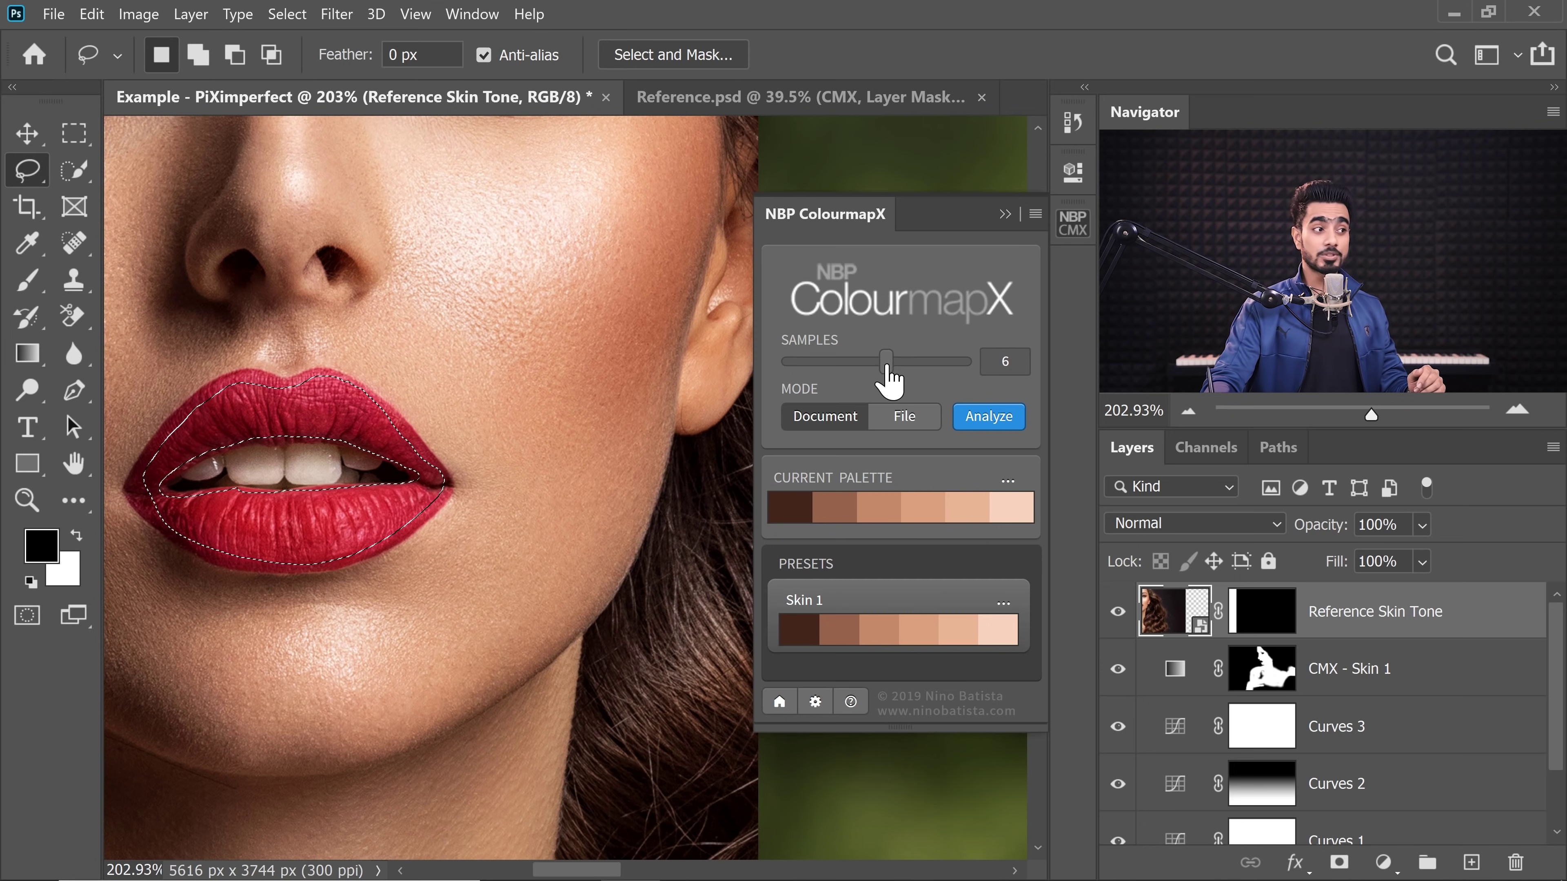
Step: Analyze the lips with 5 colour samples, save the palette as preset 'Lips 1', and deselect
{"action": "left_click_drag", "start_coordinate": [886, 363], "coordinate": [872, 364]}
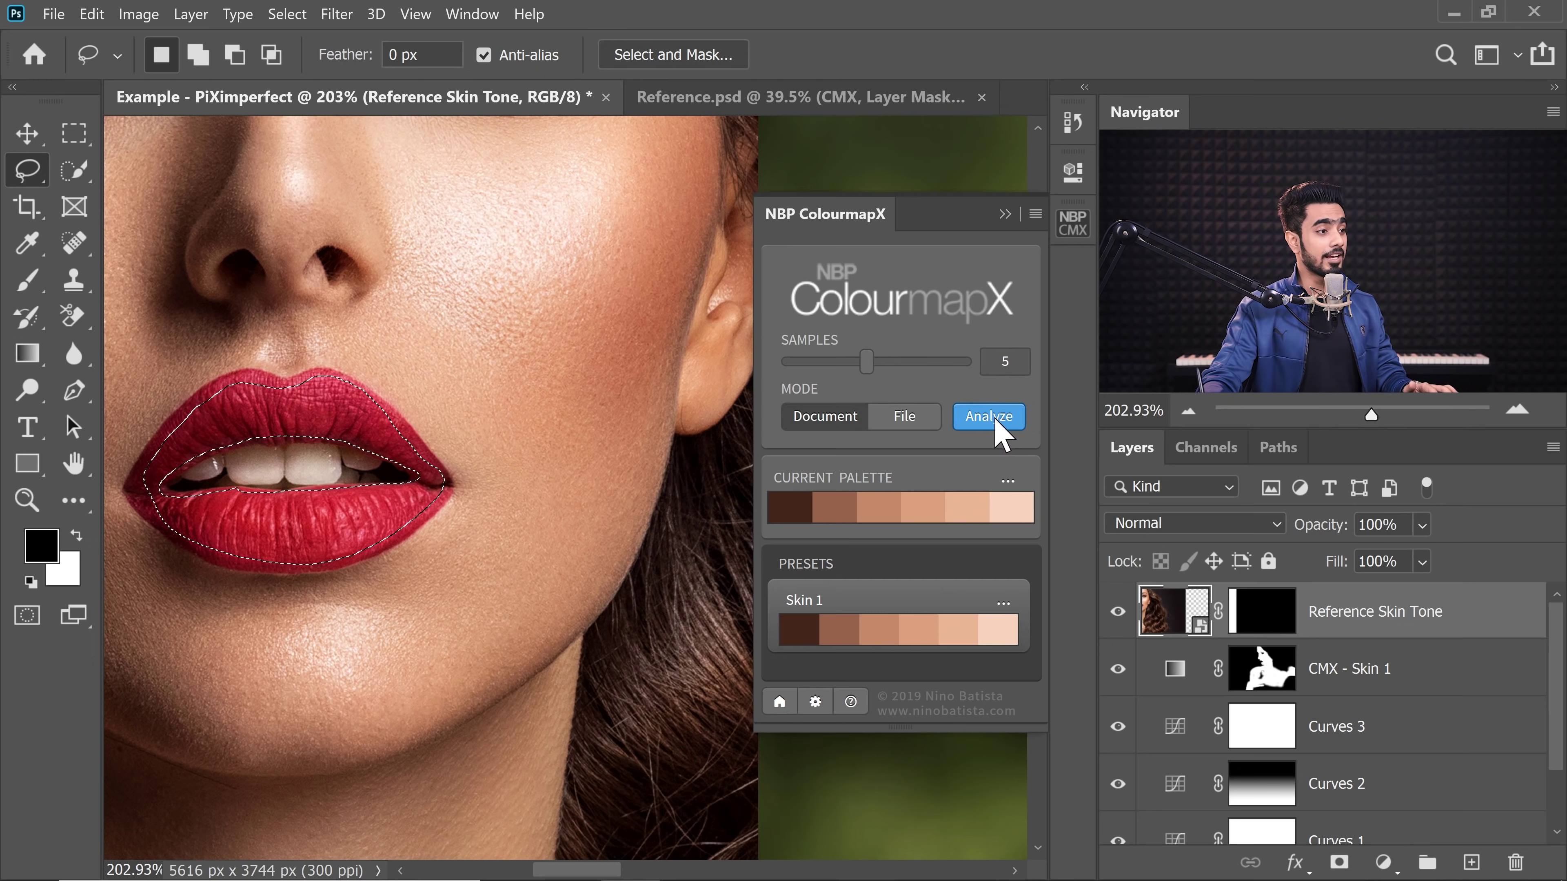
{"action": "left_click", "coordinate": [995, 431]}
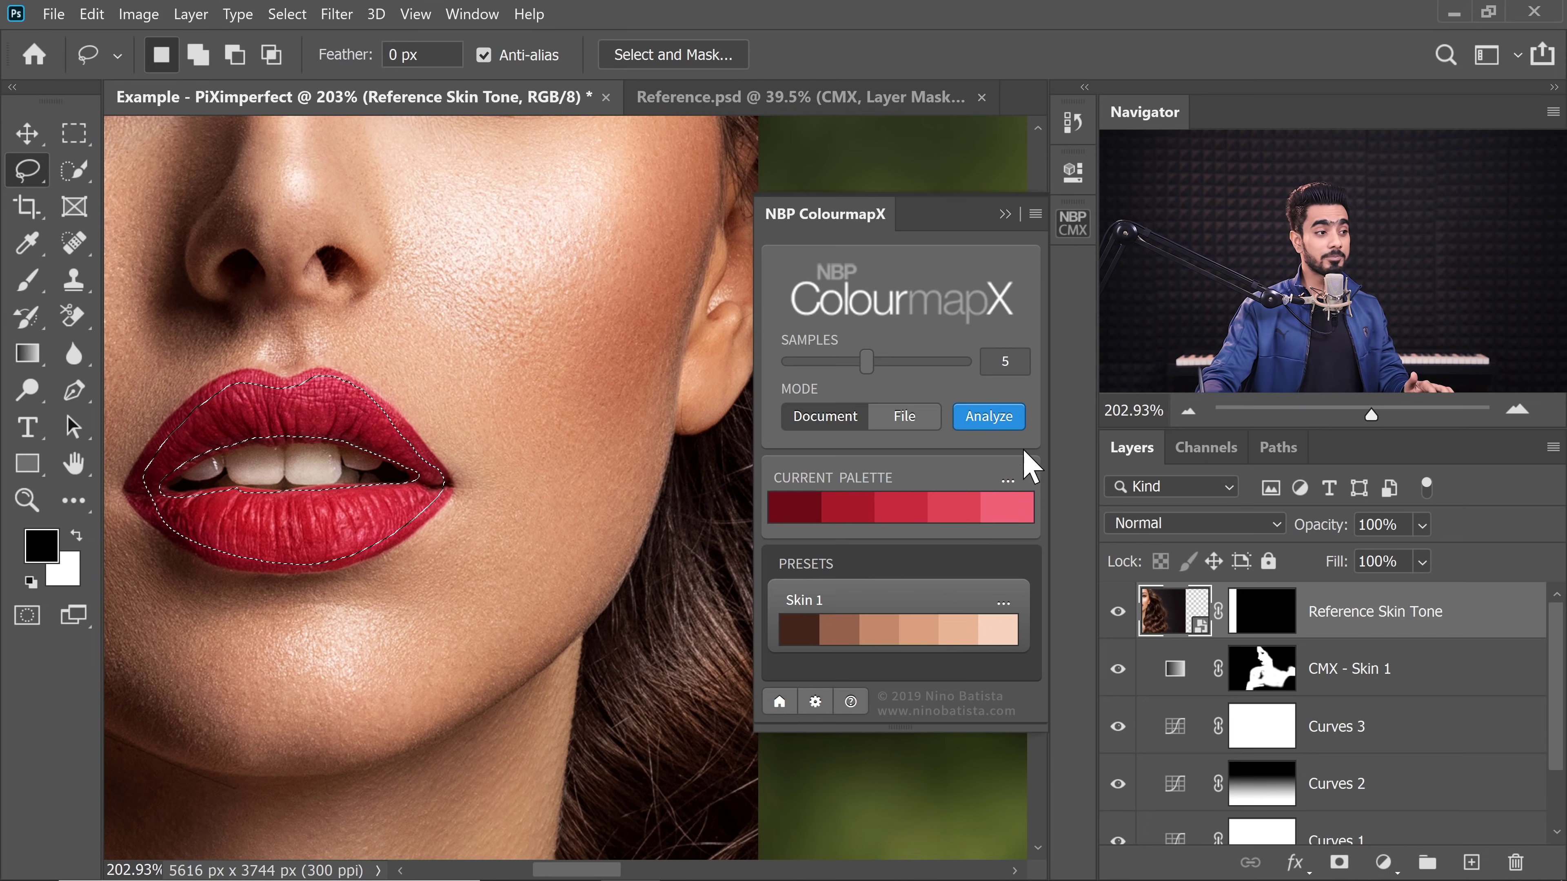
{"action": "left_click", "coordinate": [1008, 479]}
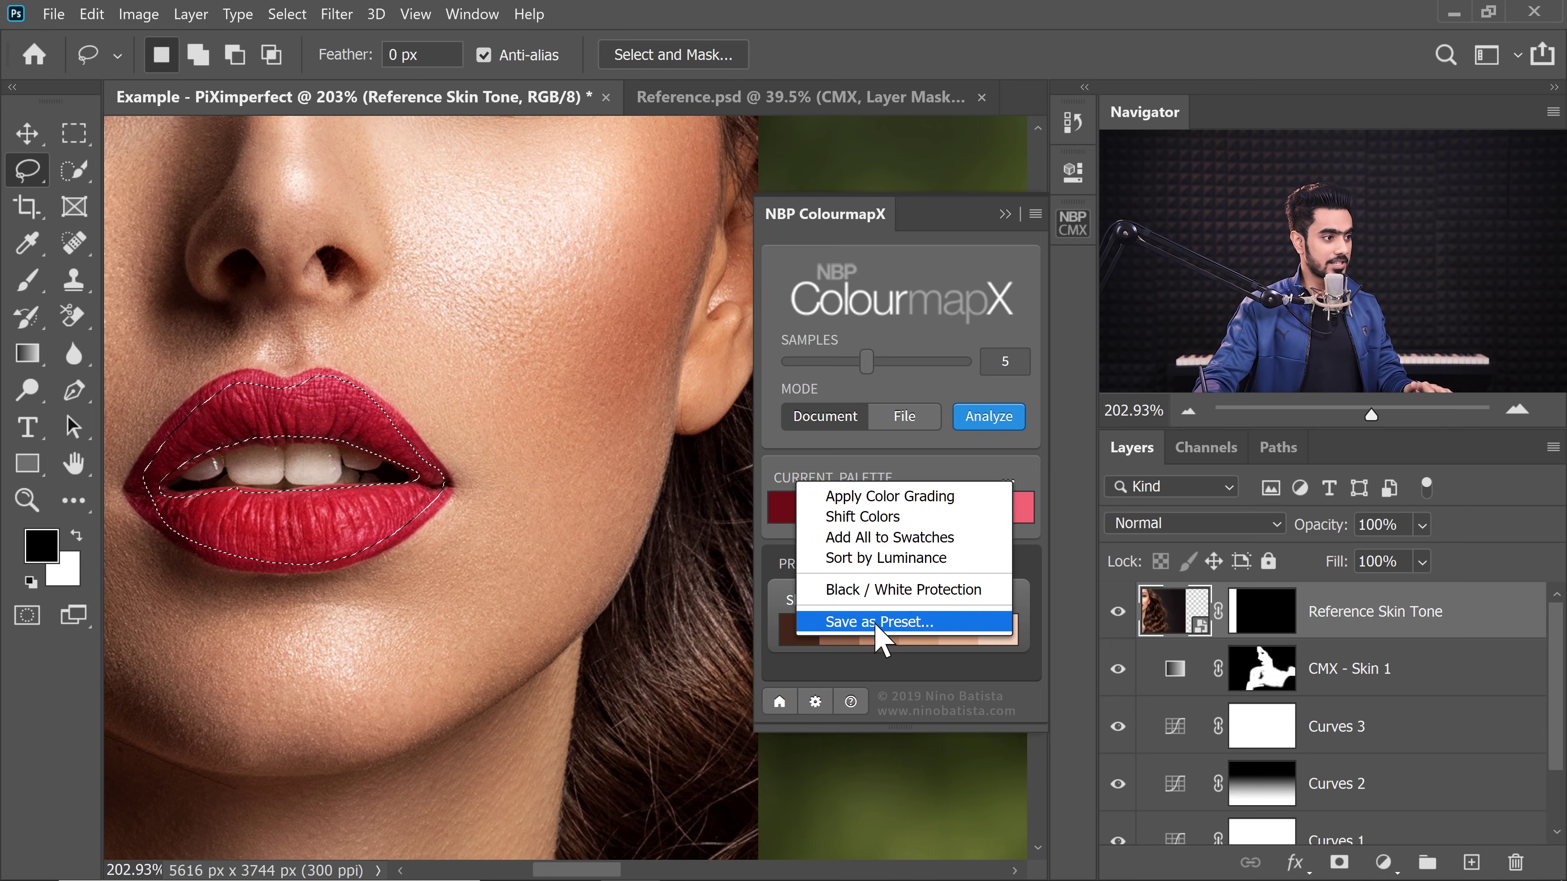
{"action": "left_click", "coordinate": [895, 623]}
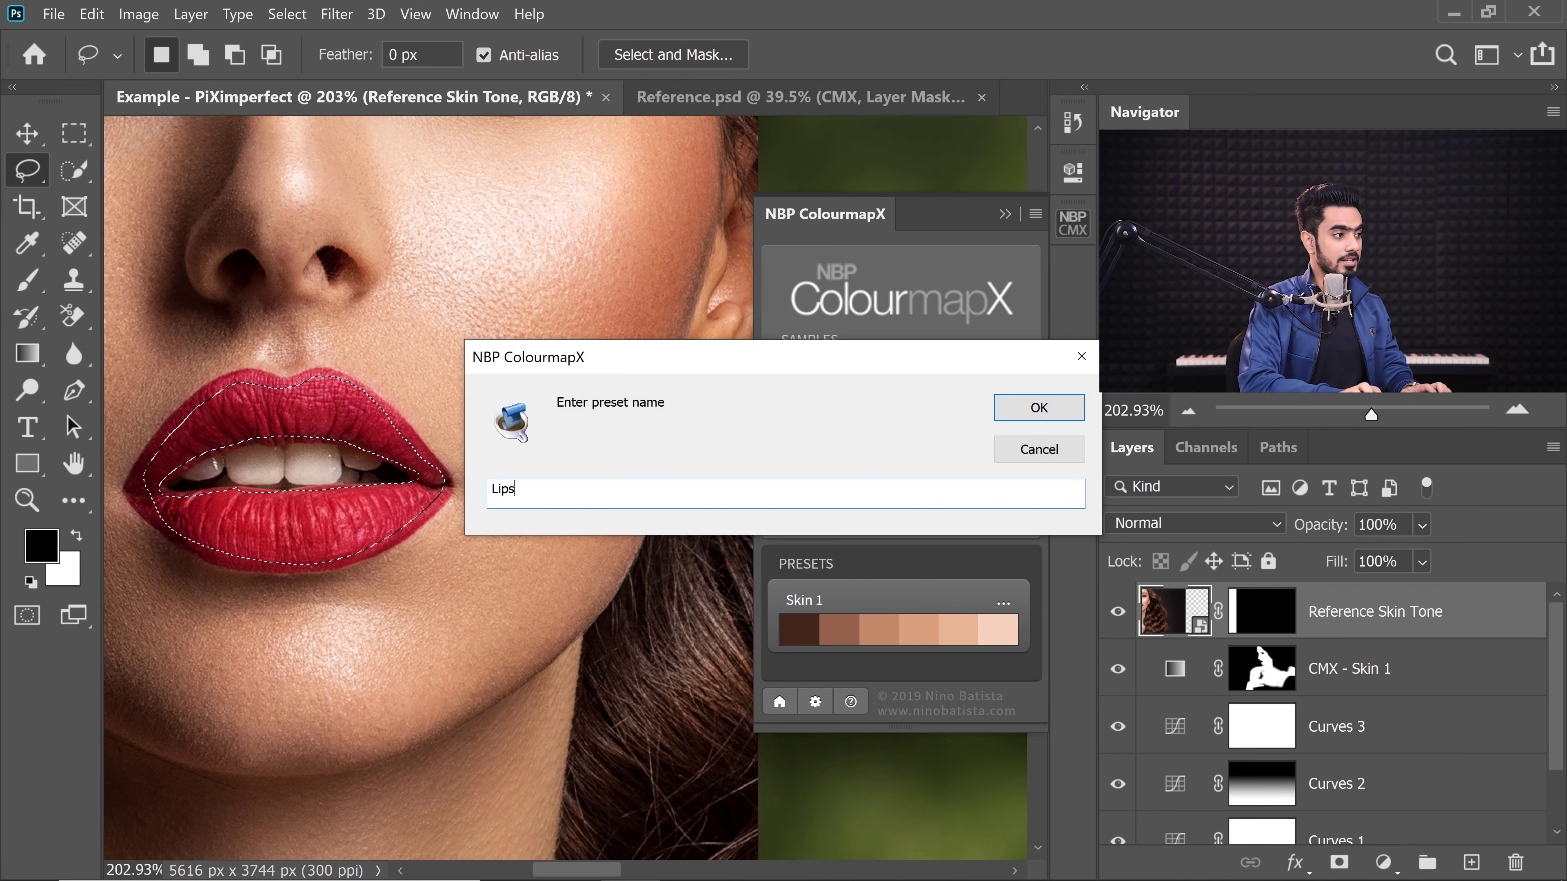
{"action": "type", "text": "Lips 1"}
{"action": "key", "text": "Return"}
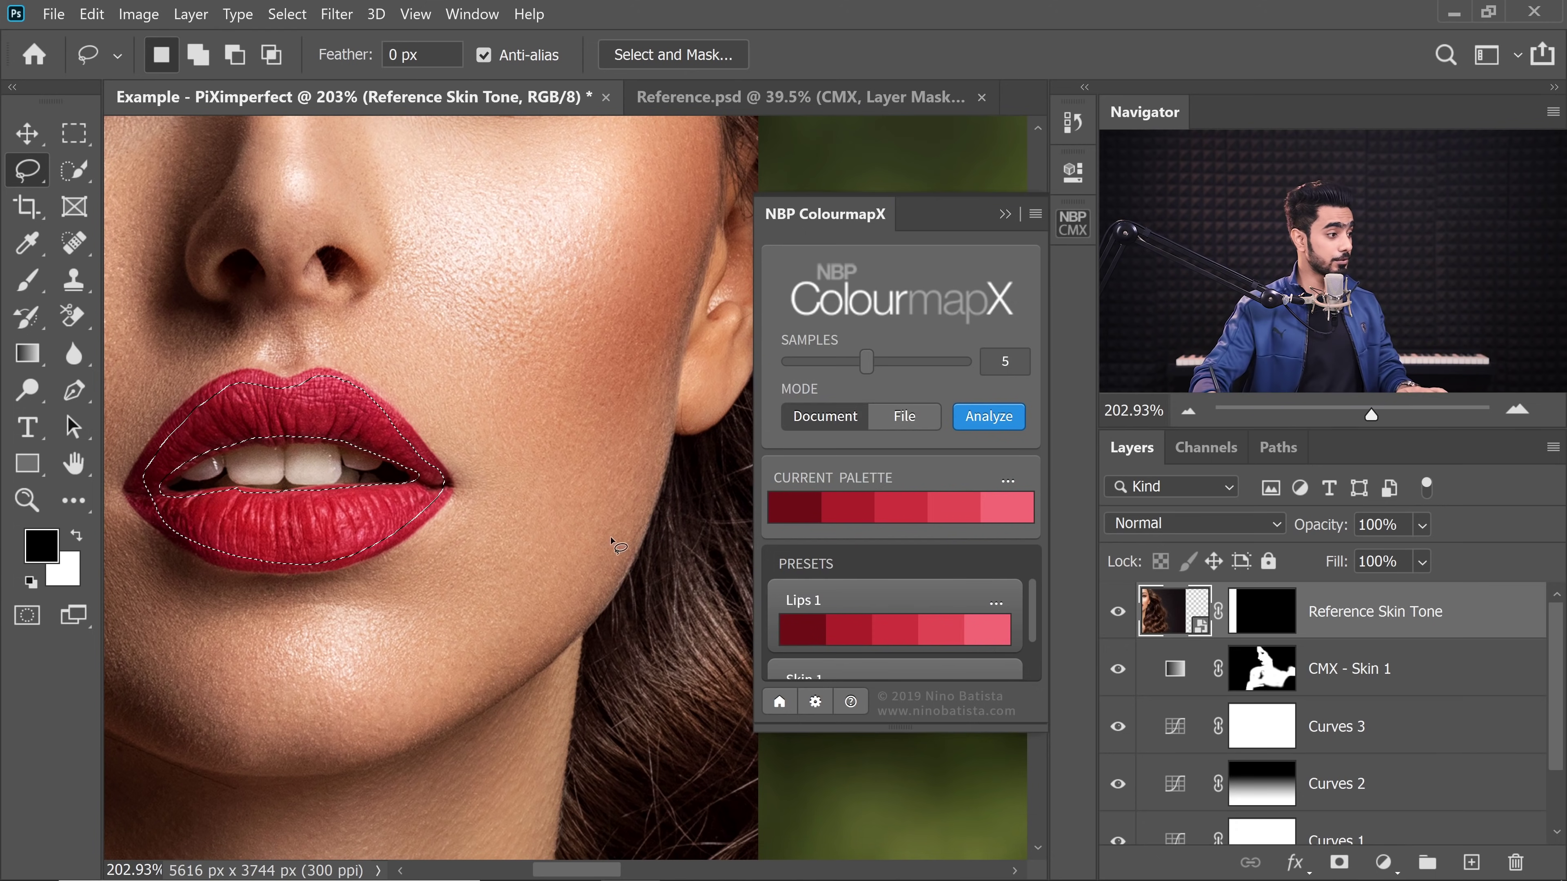
{"action": "key", "text": "ctrl+d"}
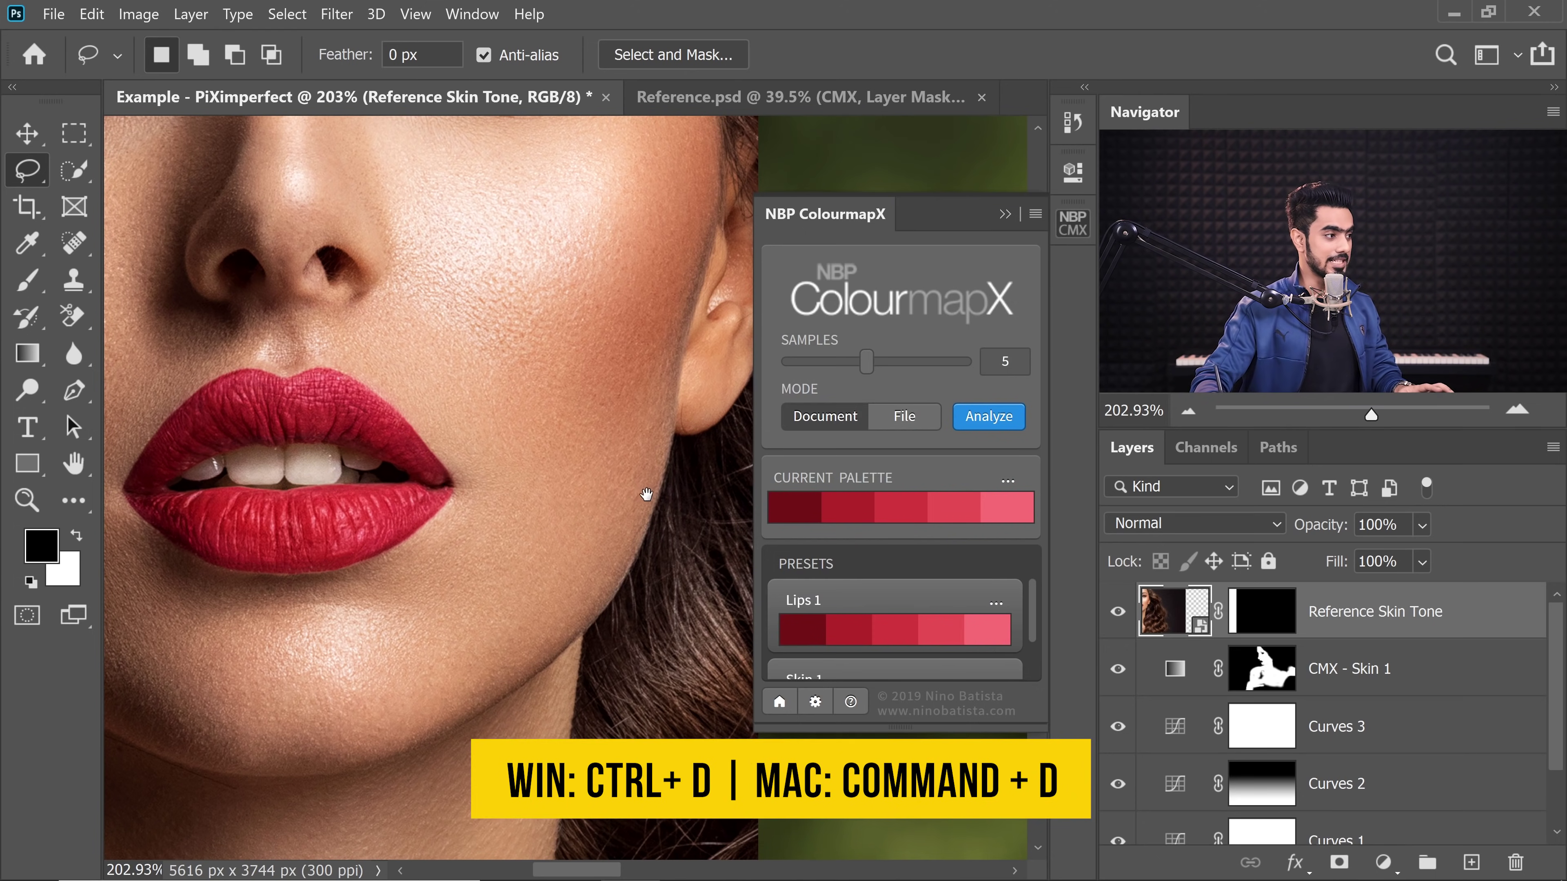
Step: Apply the Lips 1 colour grading to the forest portrait above CMX - Skin 1
{"action": "left_click_drag", "start_coordinate": [646, 493], "coordinate": [333, 514]}
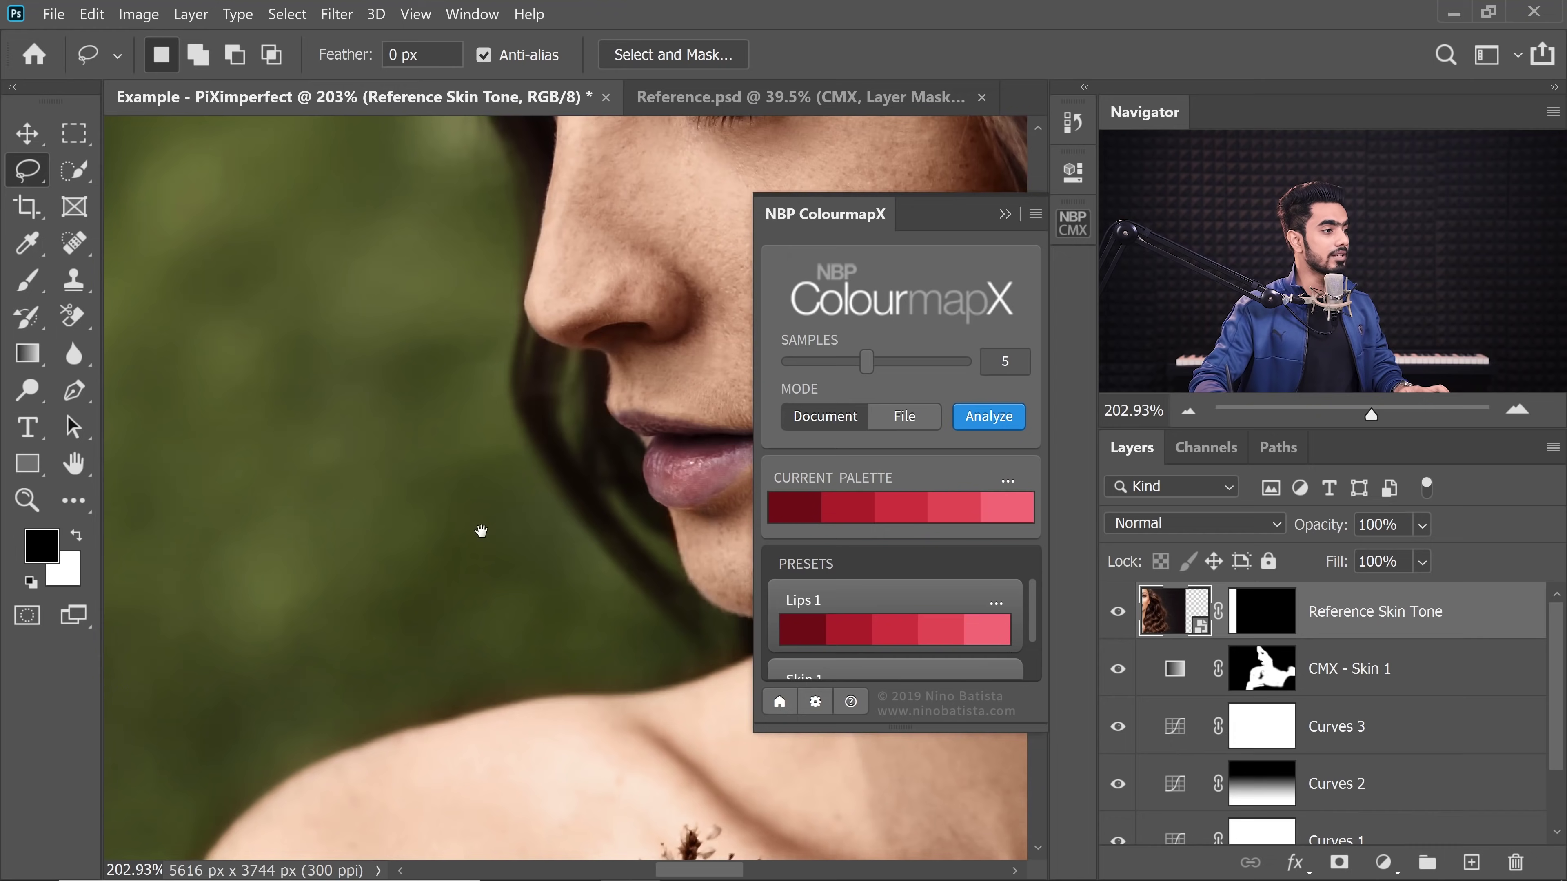
{"action": "left_click_drag", "start_coordinate": [481, 531], "coordinate": [413, 610]}
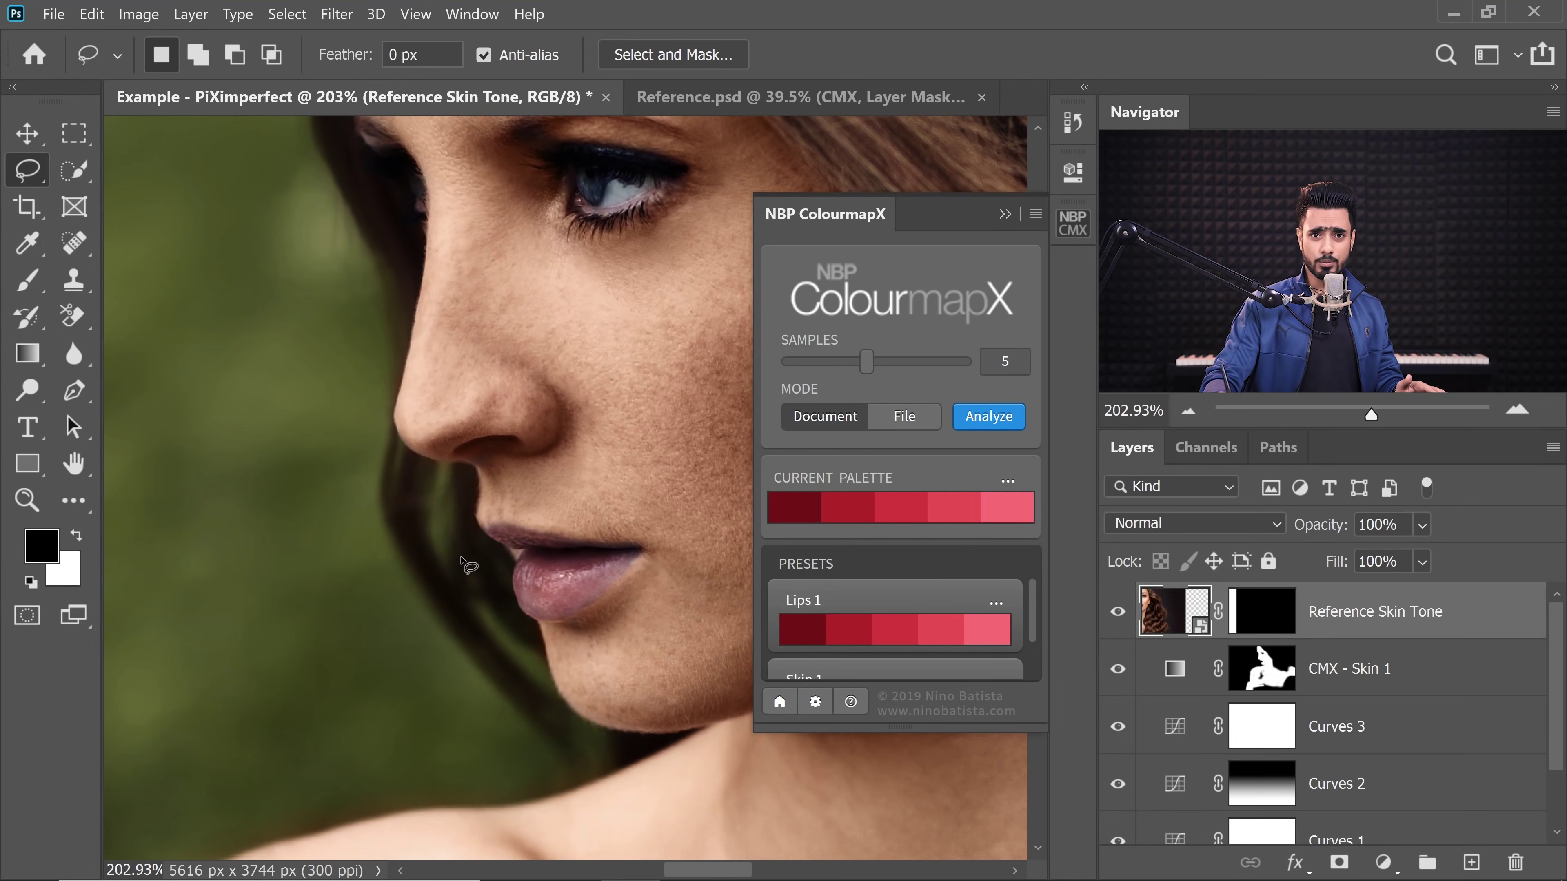
{"action": "left_click", "coordinate": [1366, 679]}
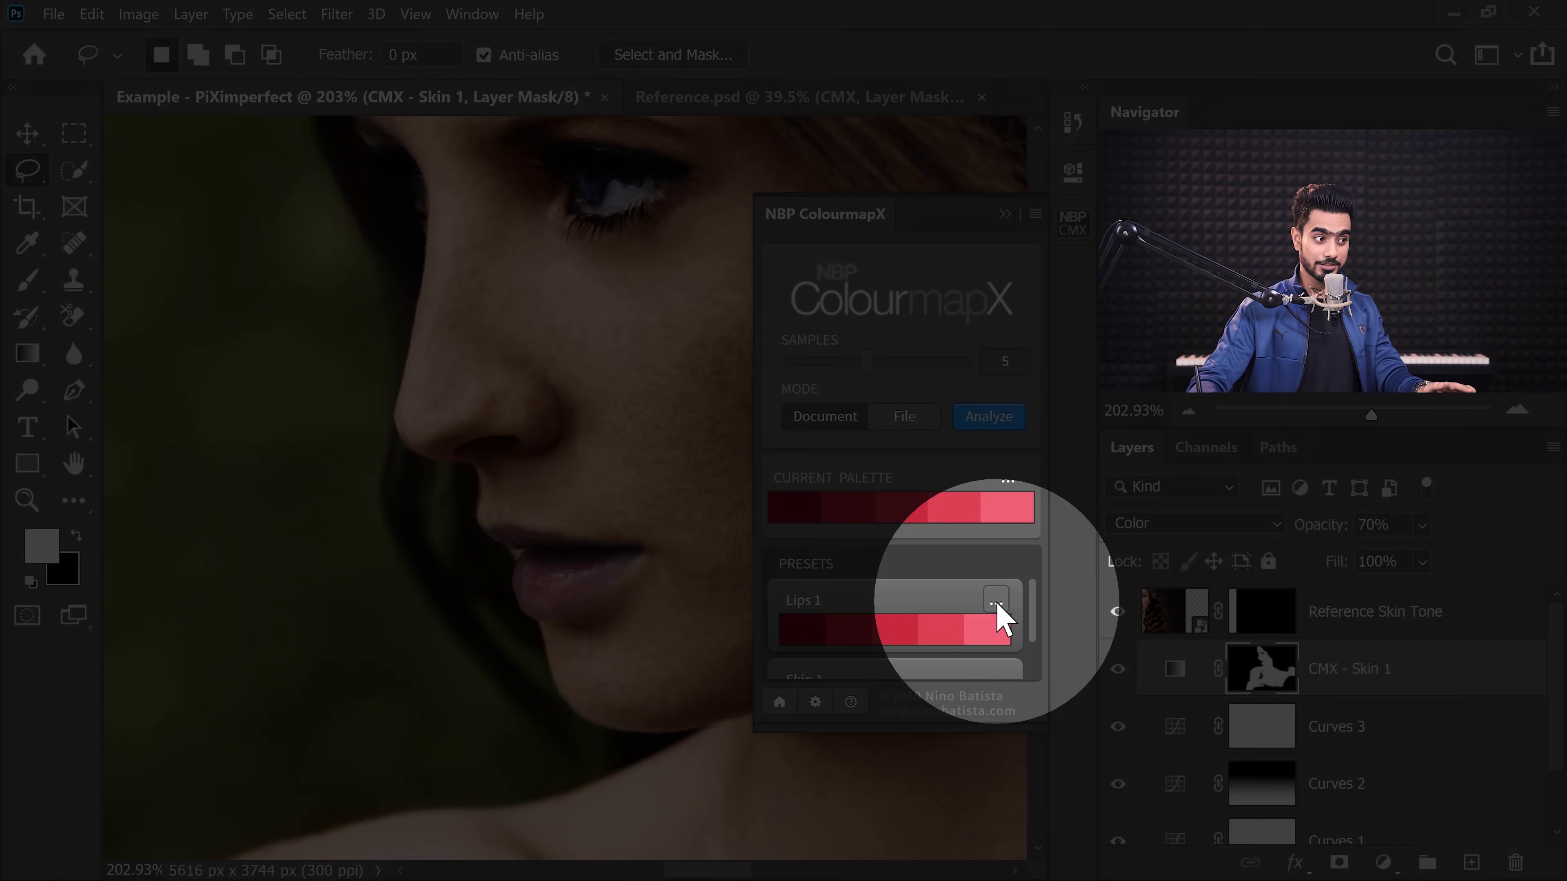
{"action": "left_click", "coordinate": [996, 607]}
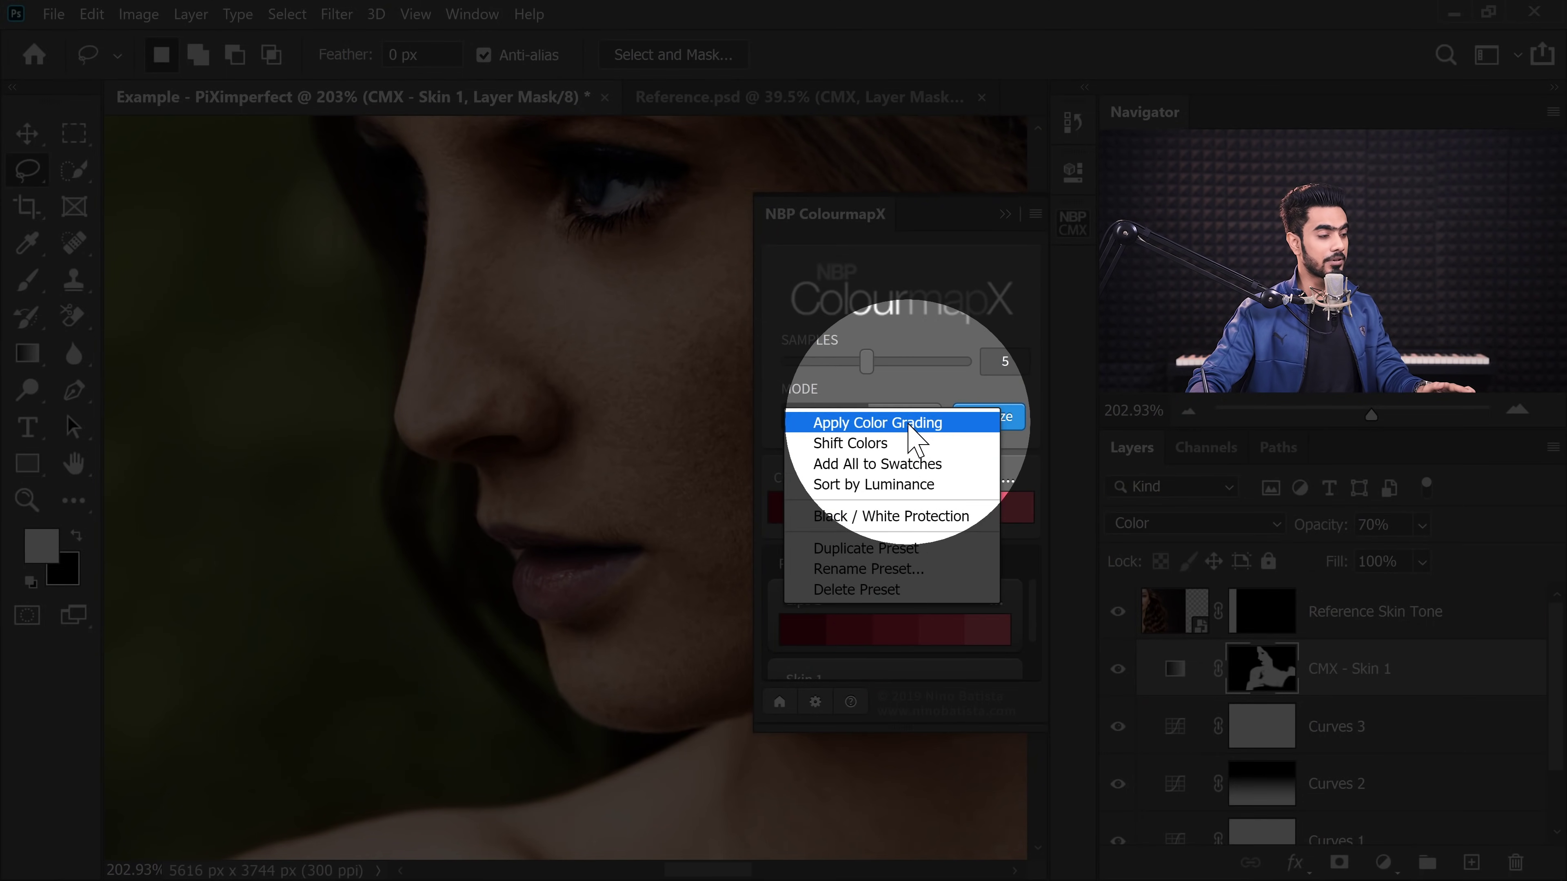
{"action": "left_click", "coordinate": [910, 425]}
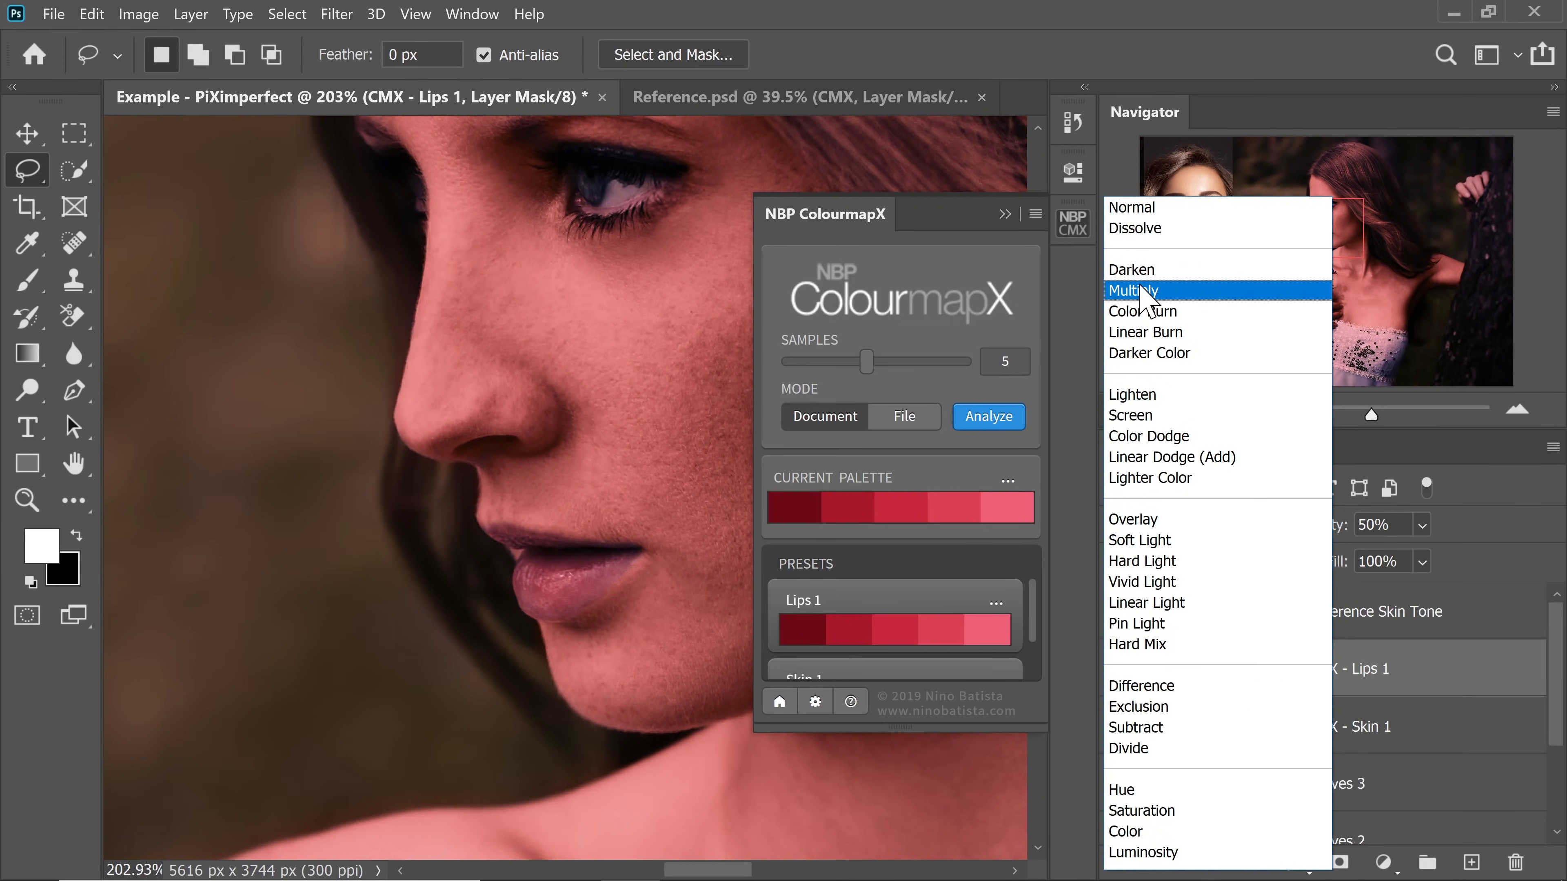
Step: Set CMX - Lips 1 to Multiply at 90% opacity and invert its mask to black
{"action": "left_click", "coordinate": [1160, 291]}
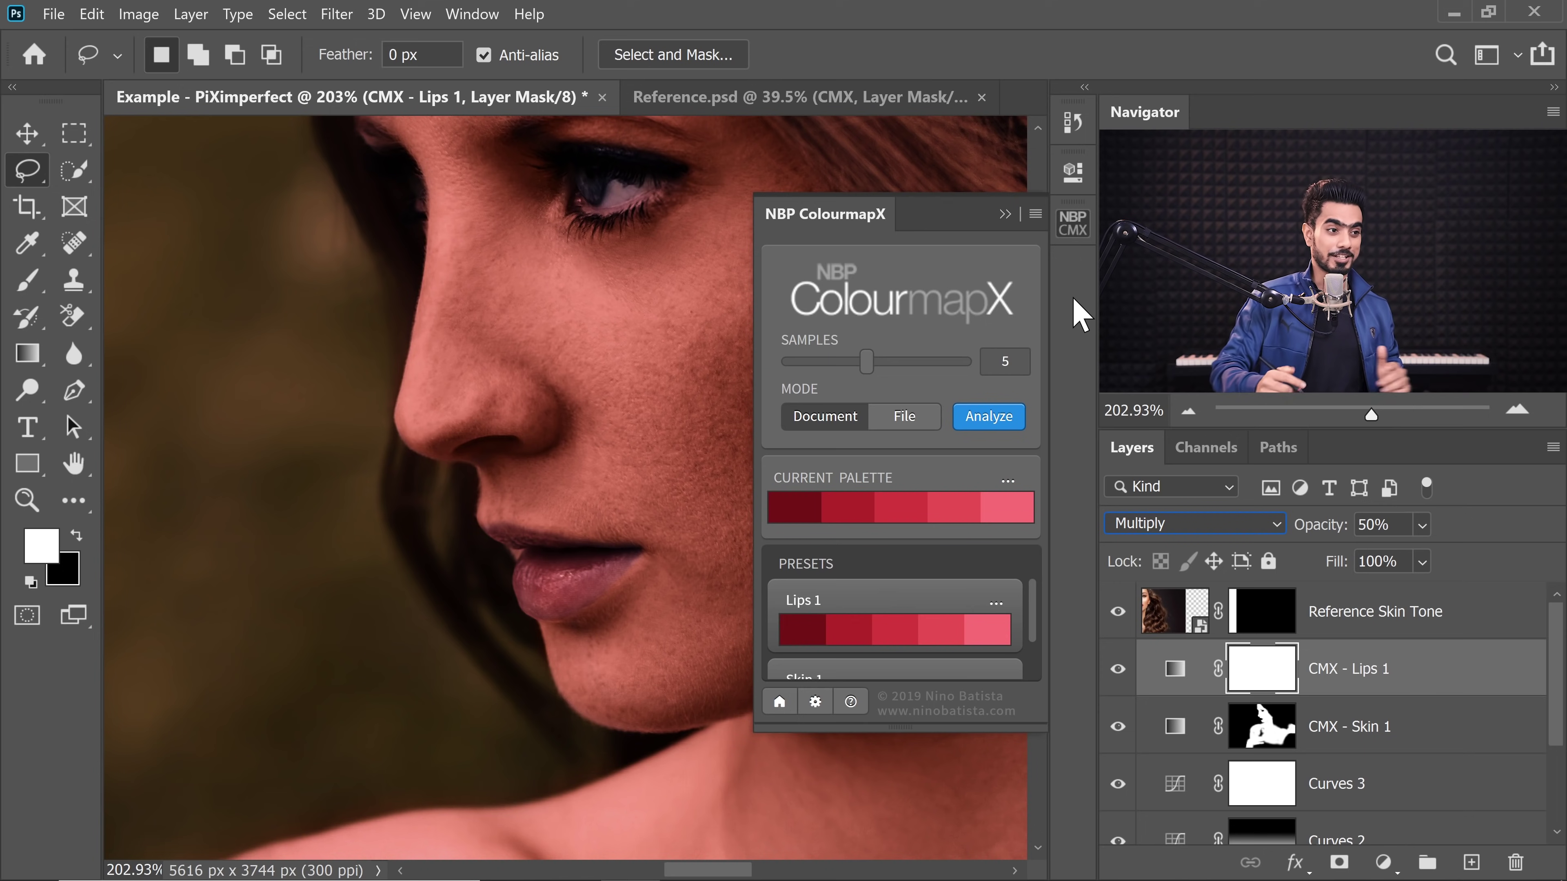
{"action": "left_click", "coordinate": [1381, 525]}
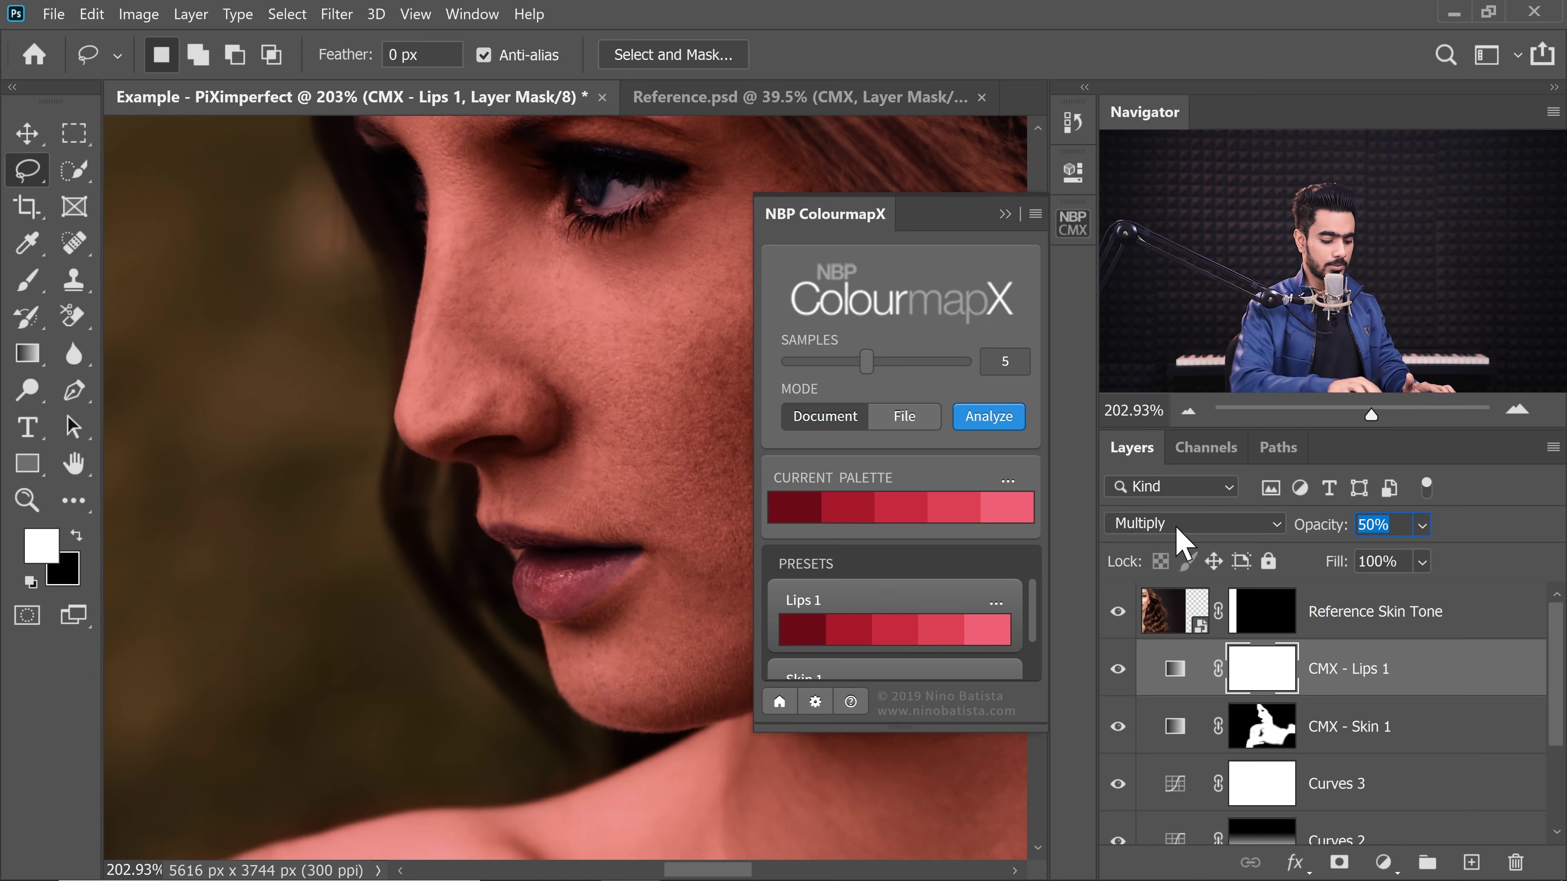
{"action": "type", "text": "90"}
{"action": "key", "text": "Return"}
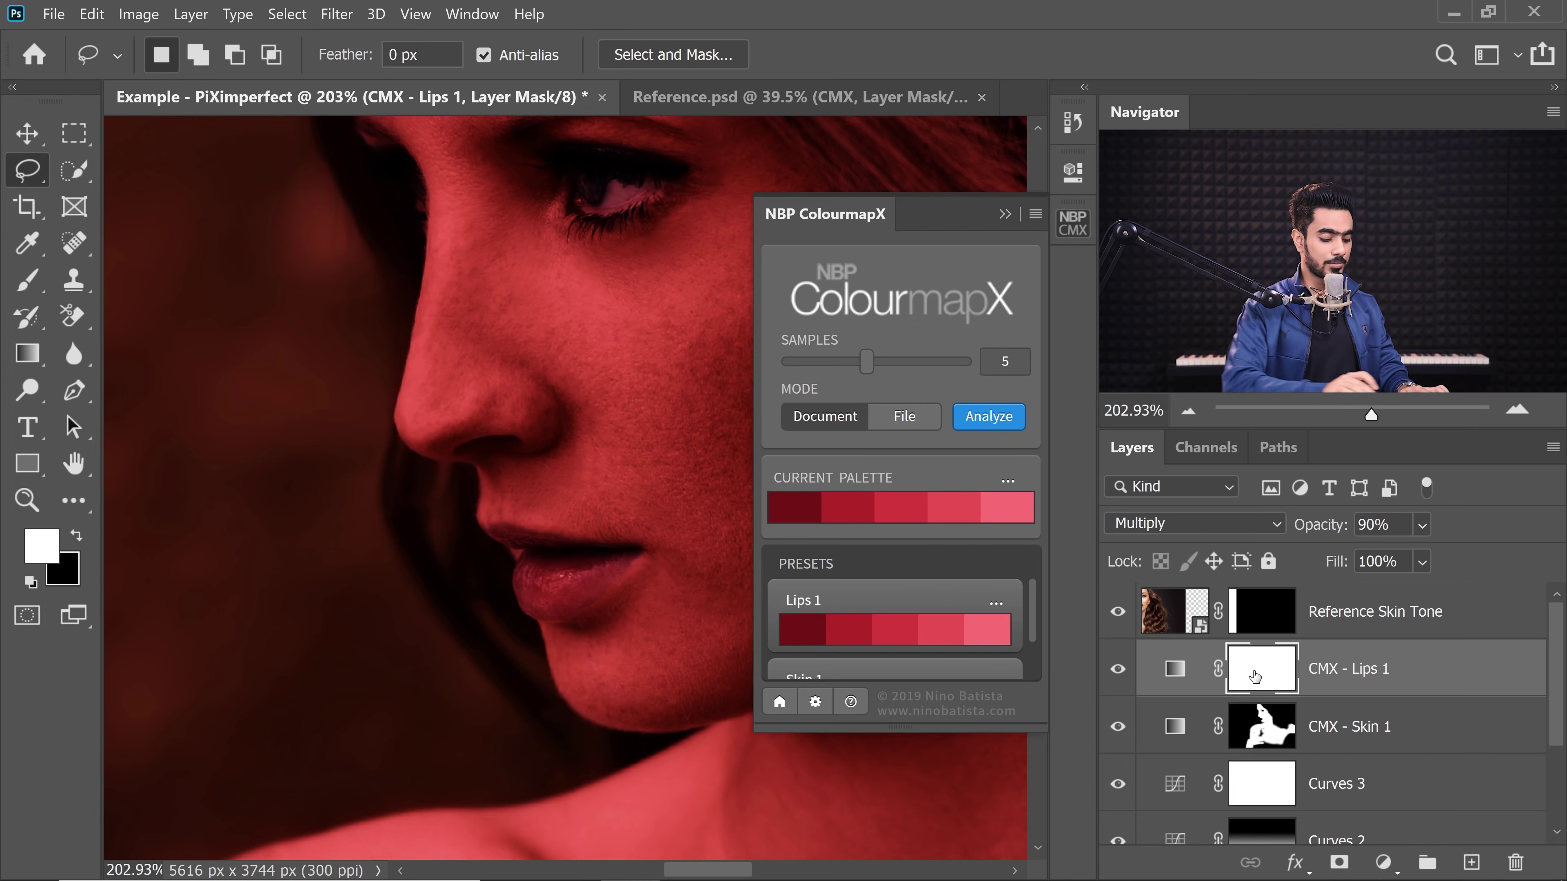
{"action": "key", "text": "ctrl+i"}
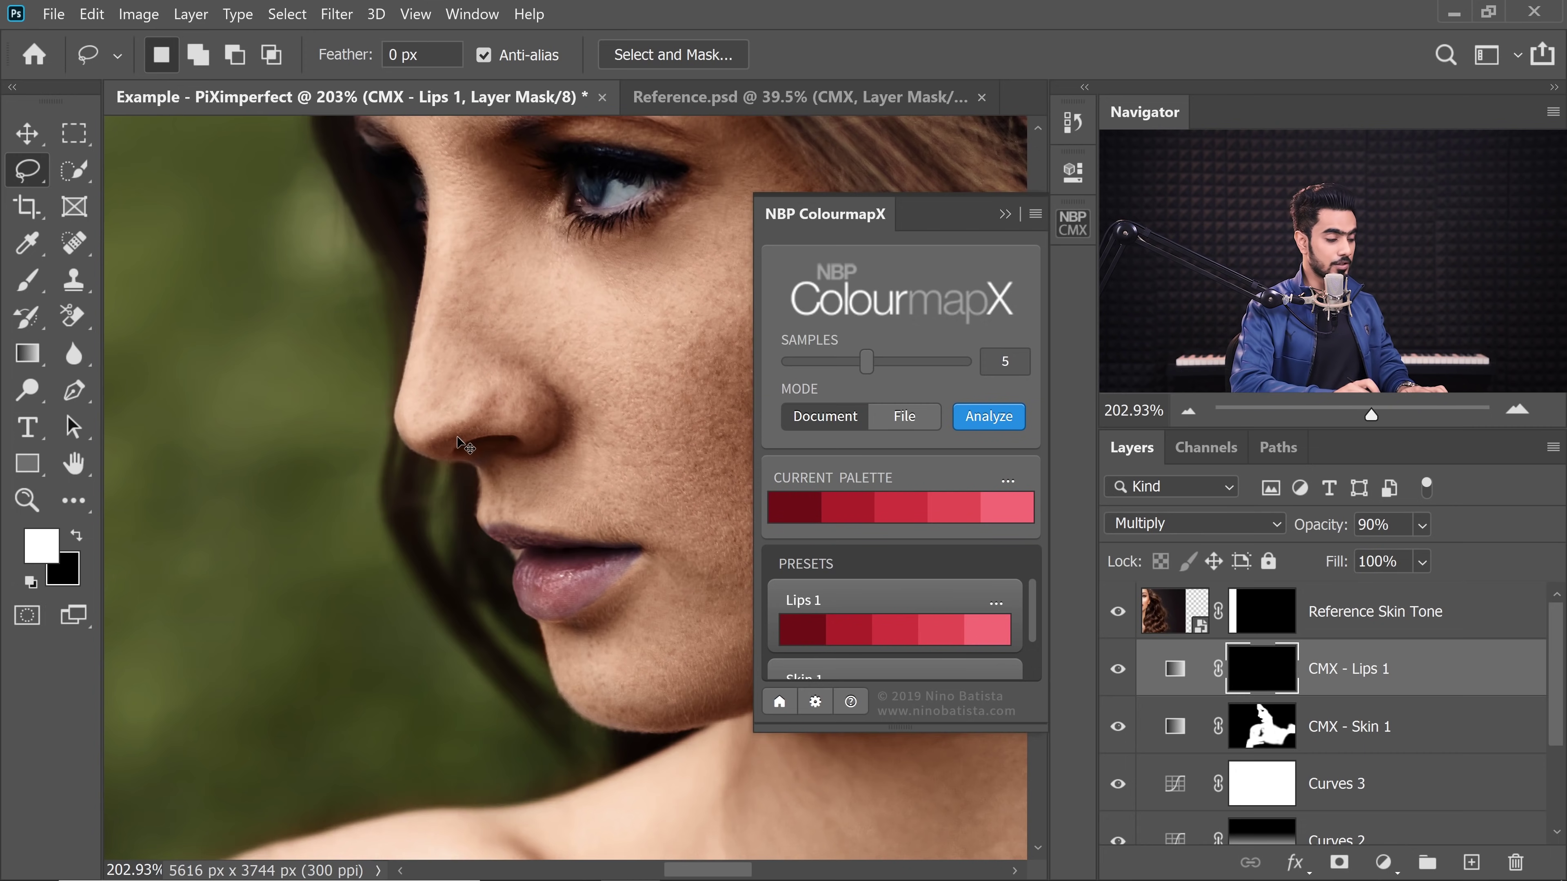
{"action": "key", "text": "ctrl+plus"}
Step: Paint white with a small brush on the CMX - Lips 1 mask to turn the lips deep red
{"action": "left_click", "coordinate": [27, 281]}
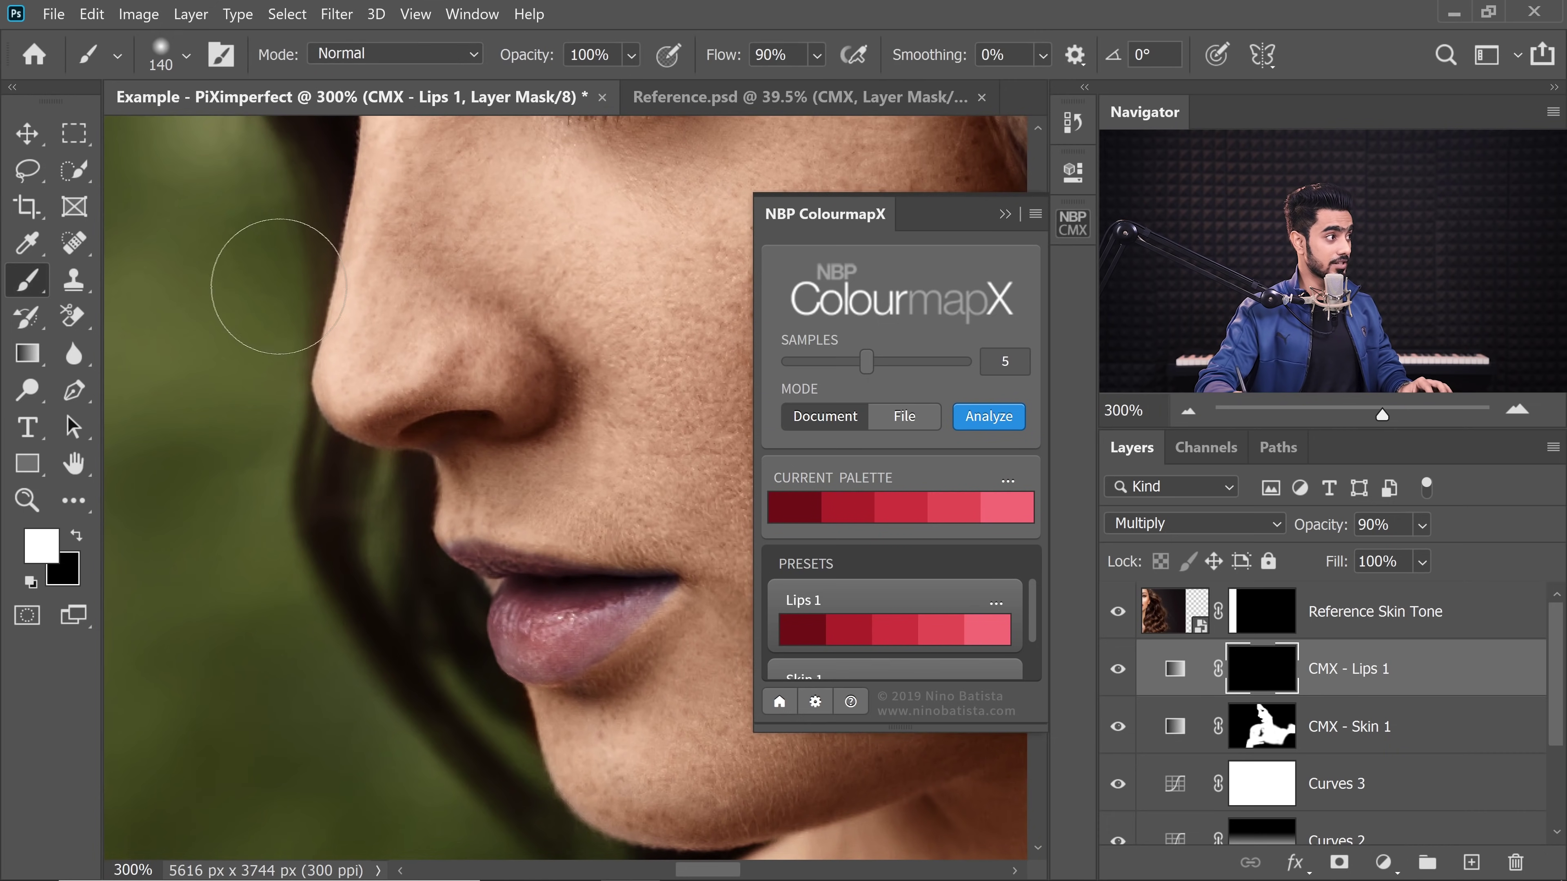
{"action": "mouse_move", "coordinate": [573, 596]}
{"action": "left_mouse_down"}
{"action": "mouse_move", "coordinate": [532, 594]}
{"action": "mouse_move", "coordinate": [521, 610]}
{"action": "mouse_move", "coordinate": [484, 521]}
{"action": "mouse_move", "coordinate": [507, 618]}
{"action": "mouse_move", "coordinate": [555, 575]}
{"action": "mouse_move", "coordinate": [444, 507]}
{"action": "mouse_move", "coordinate": [525, 533]}
{"action": "mouse_move", "coordinate": [426, 536]}
{"action": "left_mouse_up"}
{"action": "key", "text": "bracketleft"}
{"action": "key", "text": "bracketleft"}
{"action": "key", "text": "bracketleft"}
{"action": "key", "text": "x"}
{"action": "key", "text": "x"}
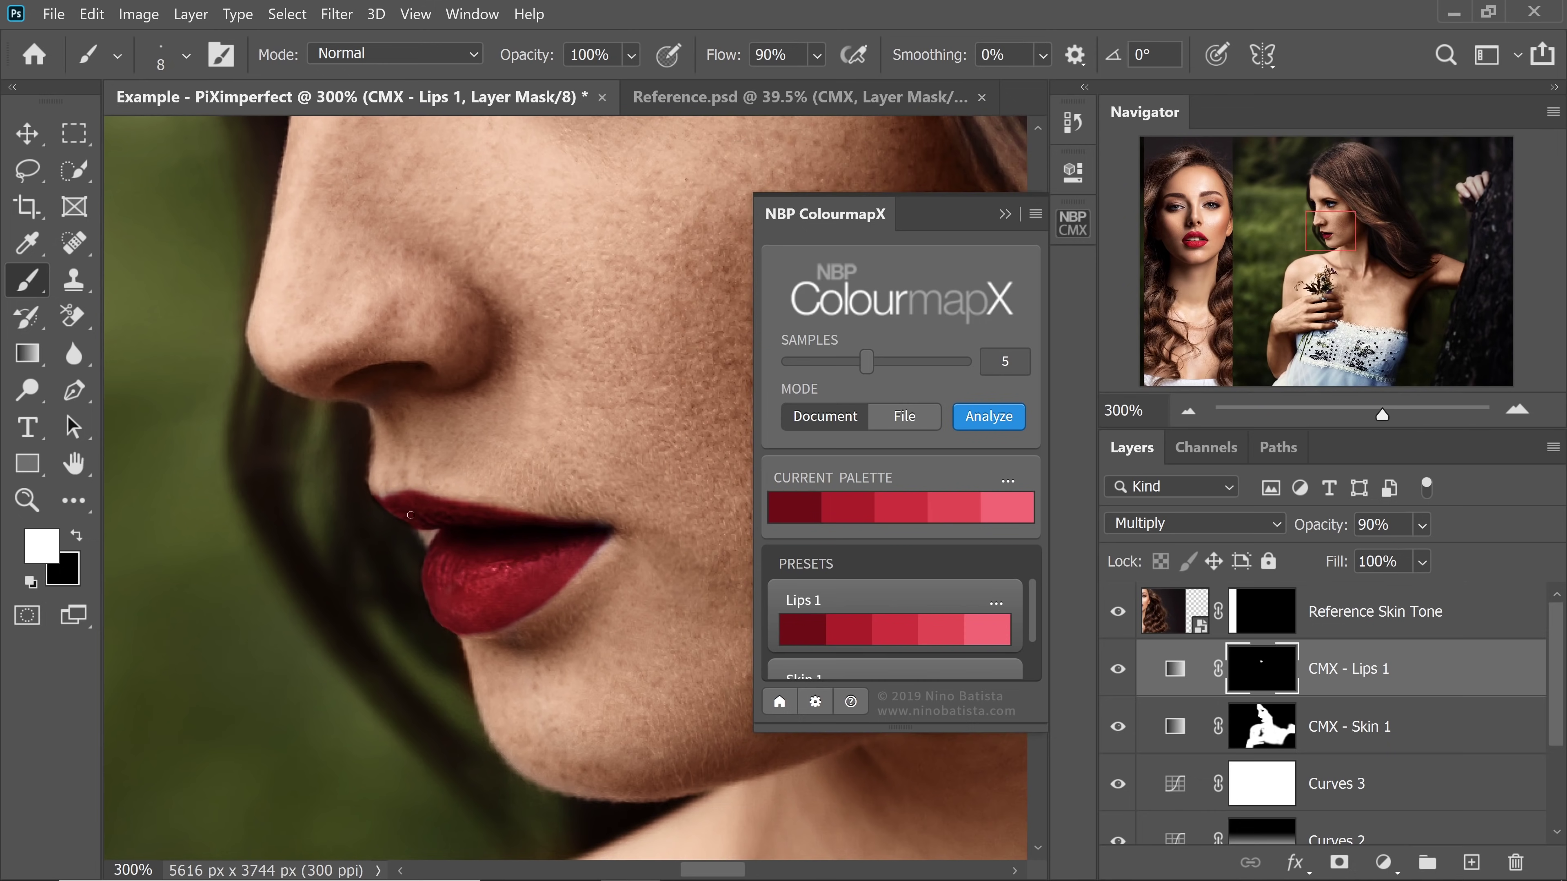
{"action": "key", "text": "x"}
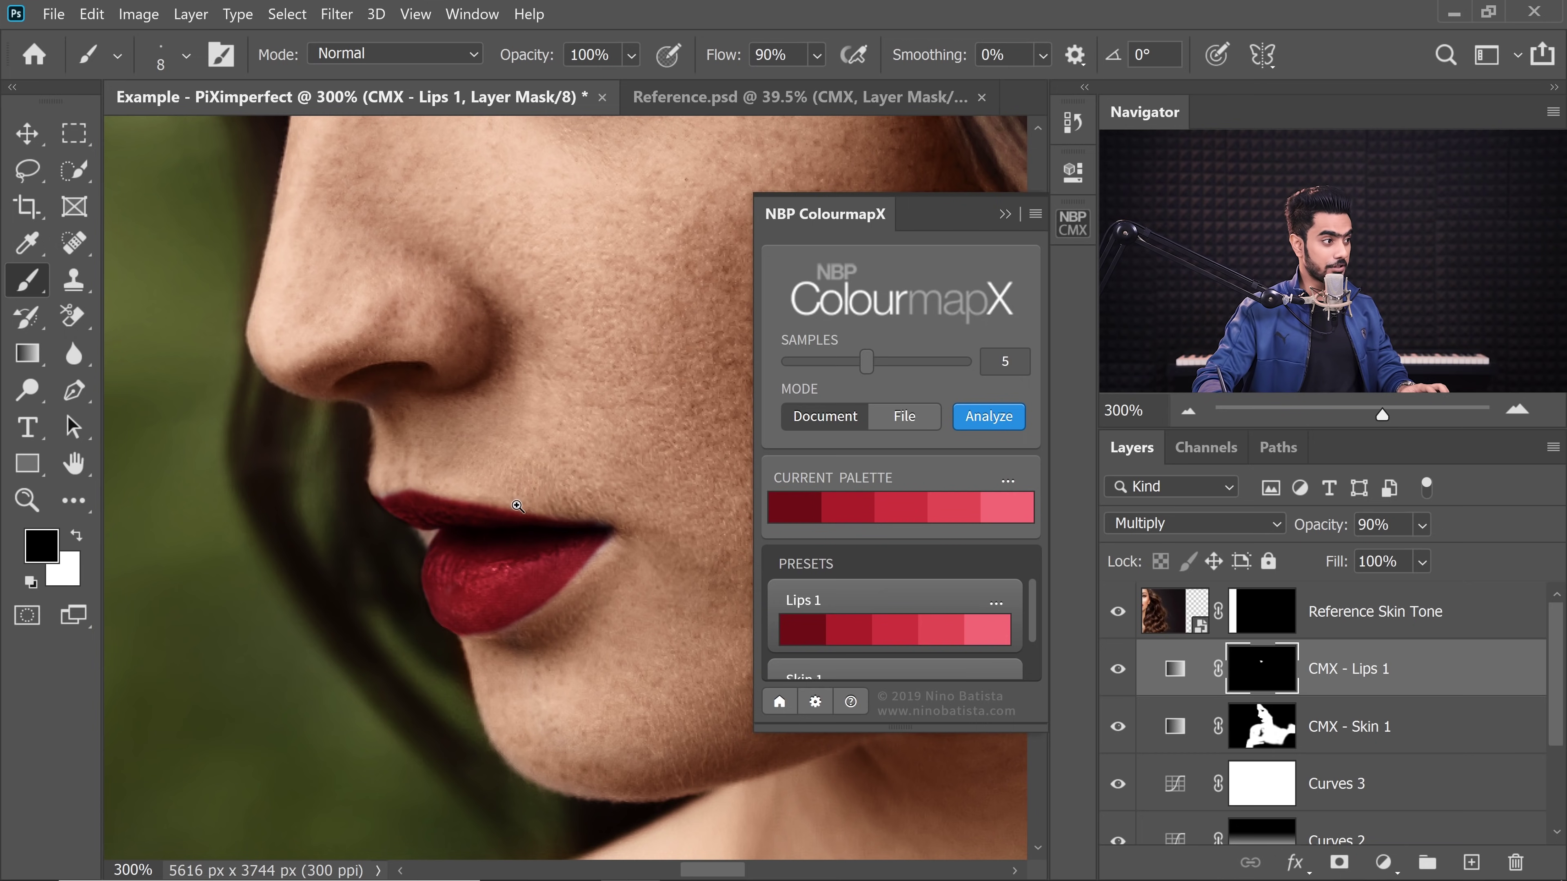
{"action": "key", "text": "ctrl+minus"}
{"action": "key", "text": "ctrl+minus"}
{"action": "key", "text": "ctrl+minus"}
{"action": "key", "text": "ctrl+minus"}
{"action": "key", "text": "ctrl+plus"}
{"action": "key", "text": "ctrl+minus"}
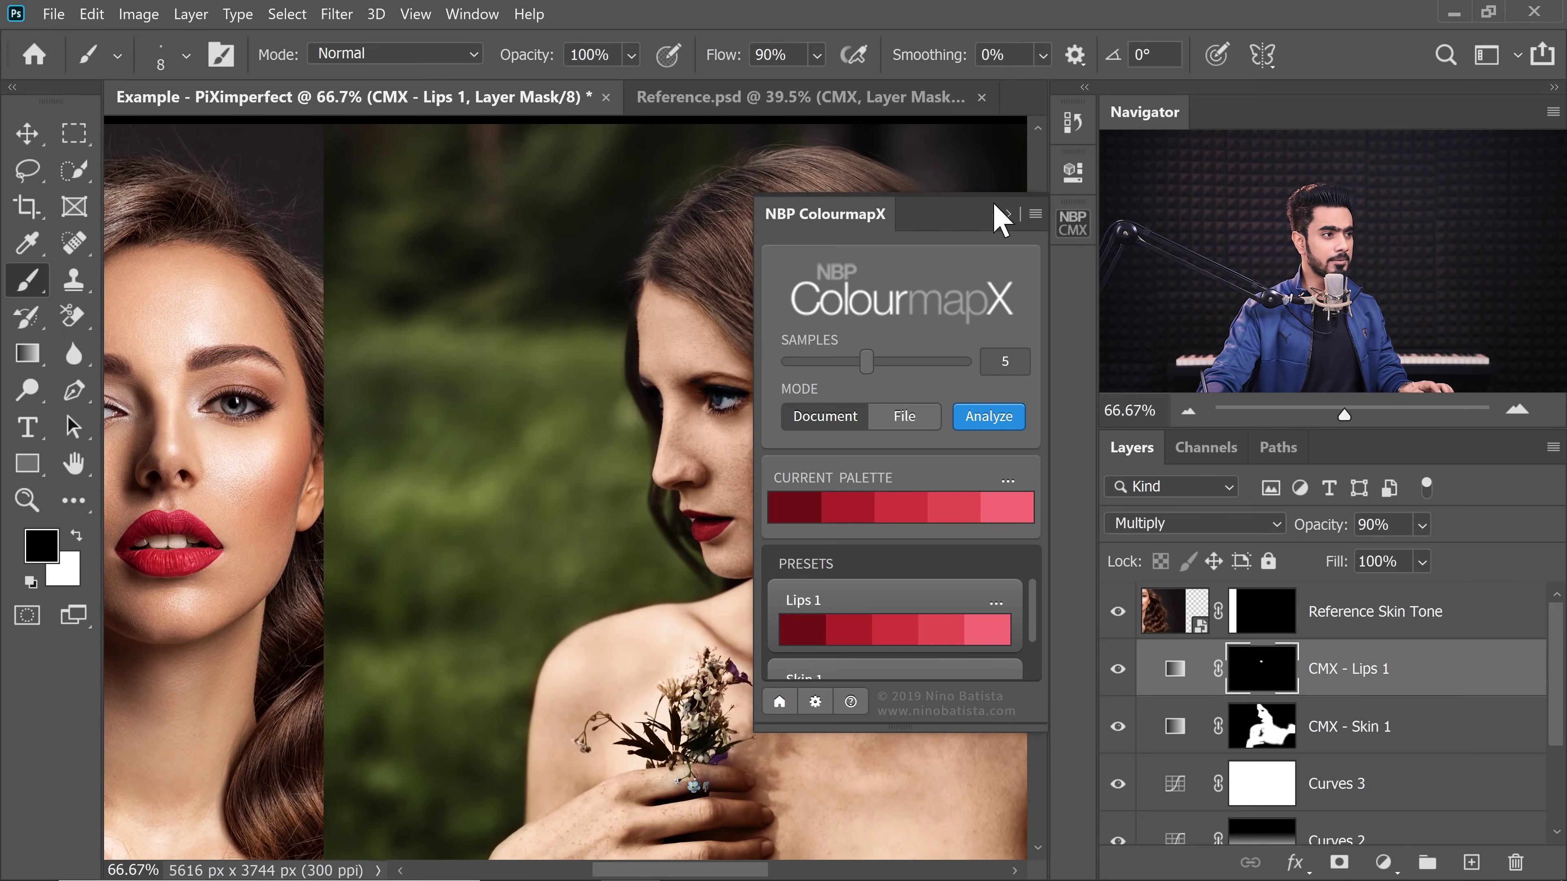
{"action": "left_click", "coordinate": [1006, 213]}
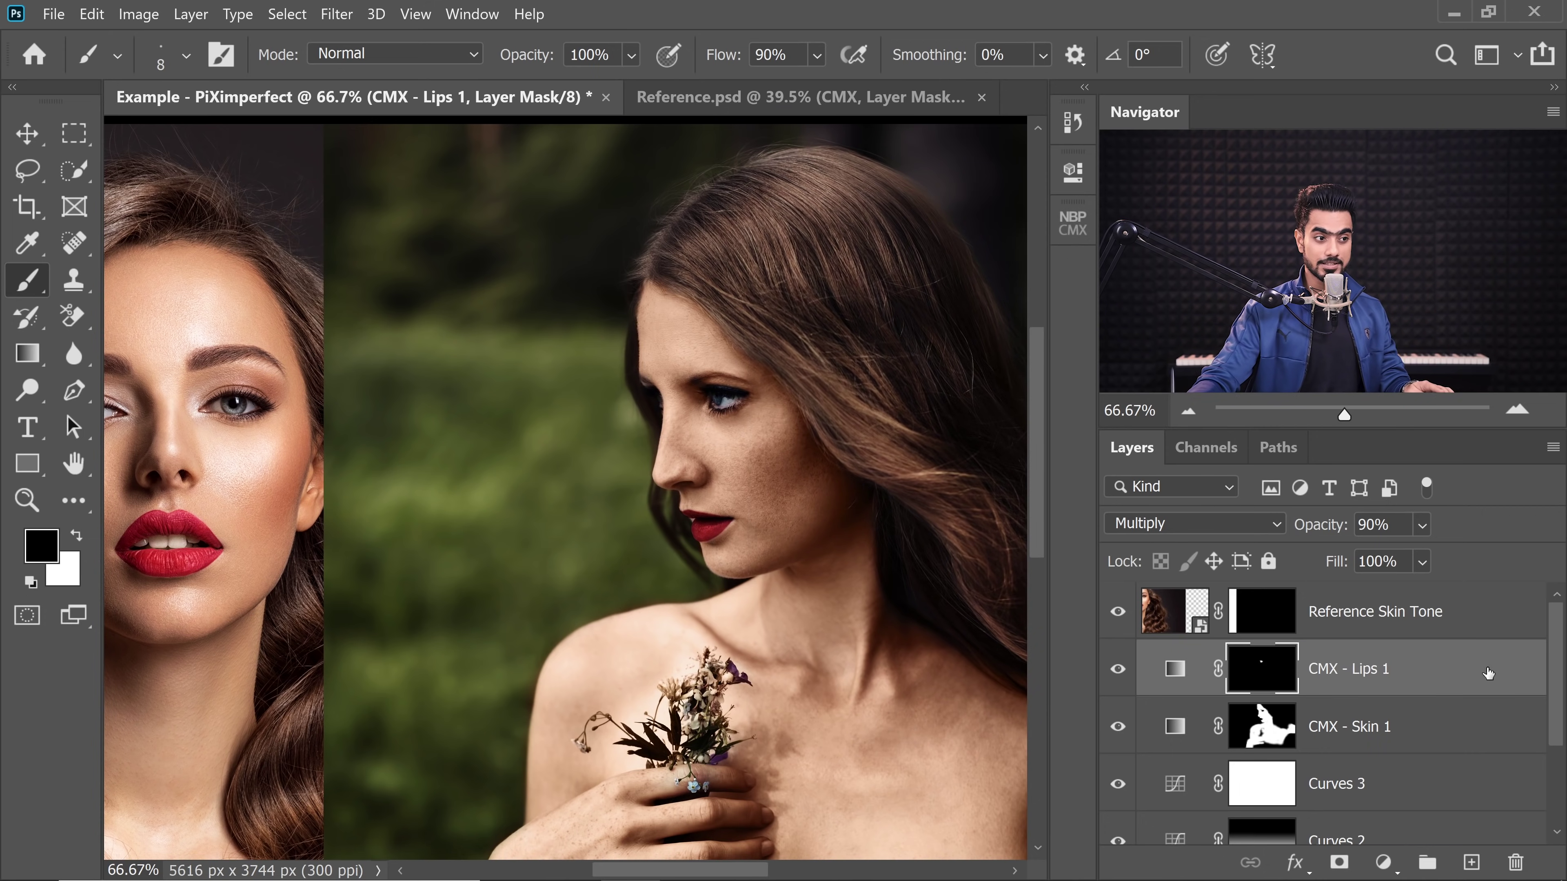
Step: Split CMX - Lips 1's Blend If Underlying Layer white slider to 120–255, sparing lip highlights
{"action": "key", "text": "ctrl+2"}
{"action": "double_click", "coordinate": [1482, 698]}
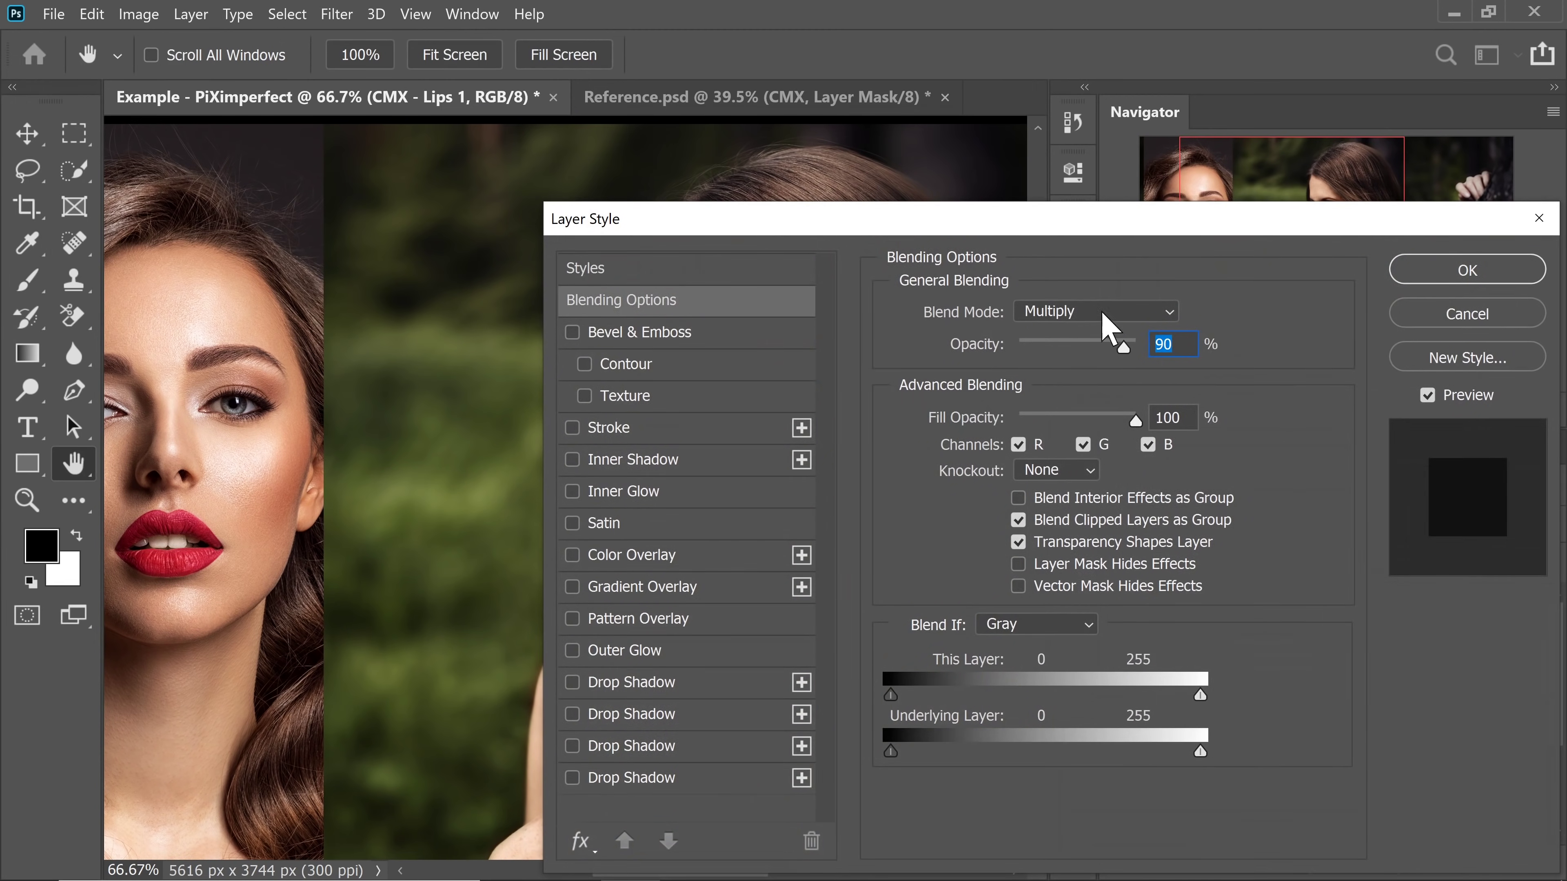
{"action": "left_click_drag", "start_coordinate": [1000, 231], "coordinate": [1286, 153]}
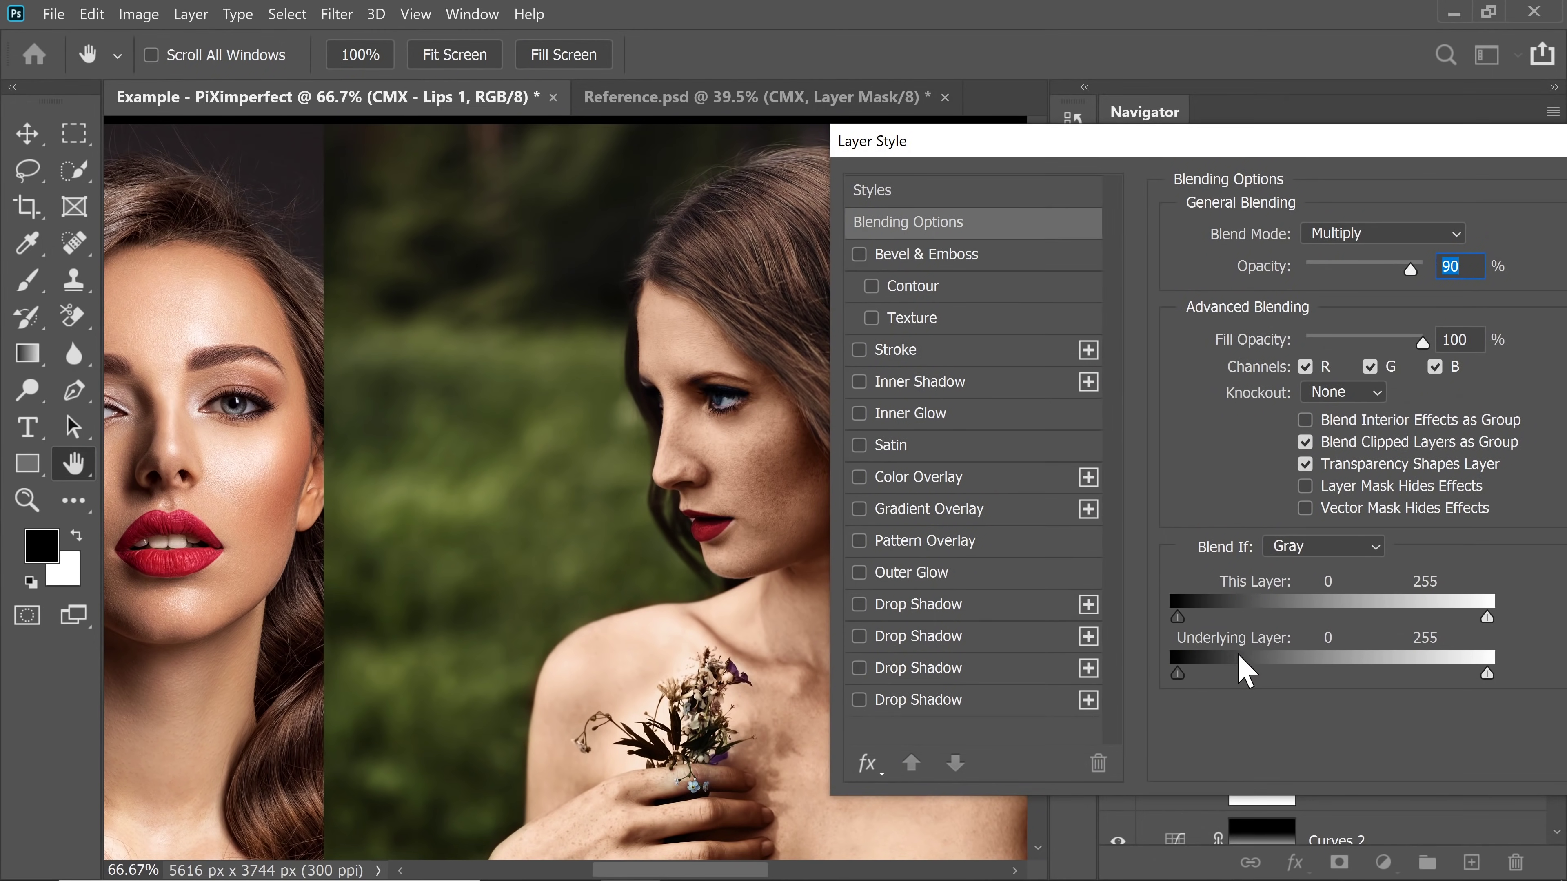
{"action": "left_click_drag", "start_coordinate": [1488, 673], "coordinate": [1322, 675]}
{"action": "left_click_drag", "start_coordinate": [1422, 674], "coordinate": [1529, 668]}
{"action": "left_click_drag", "start_coordinate": [1256, 157], "coordinate": [1002, 199]}
{"action": "left_click", "coordinate": [1475, 238]}
{"action": "key", "text": "b"}
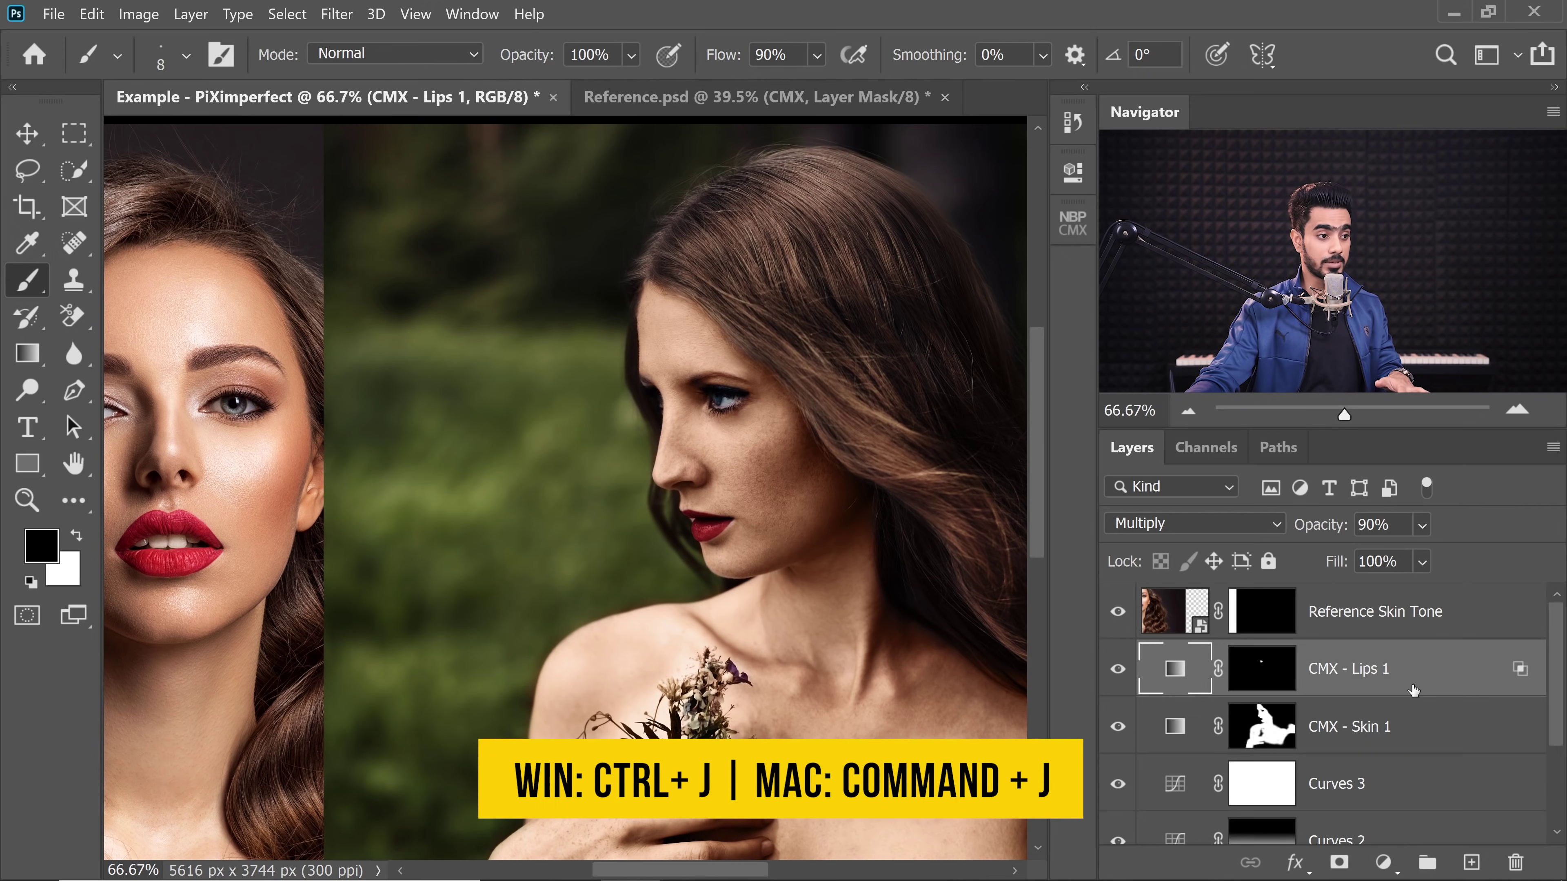
Step: Duplicate CMX - Lips 1 and set the copy's blend mode to Screen
{"action": "key", "text": "ctrl+j"}
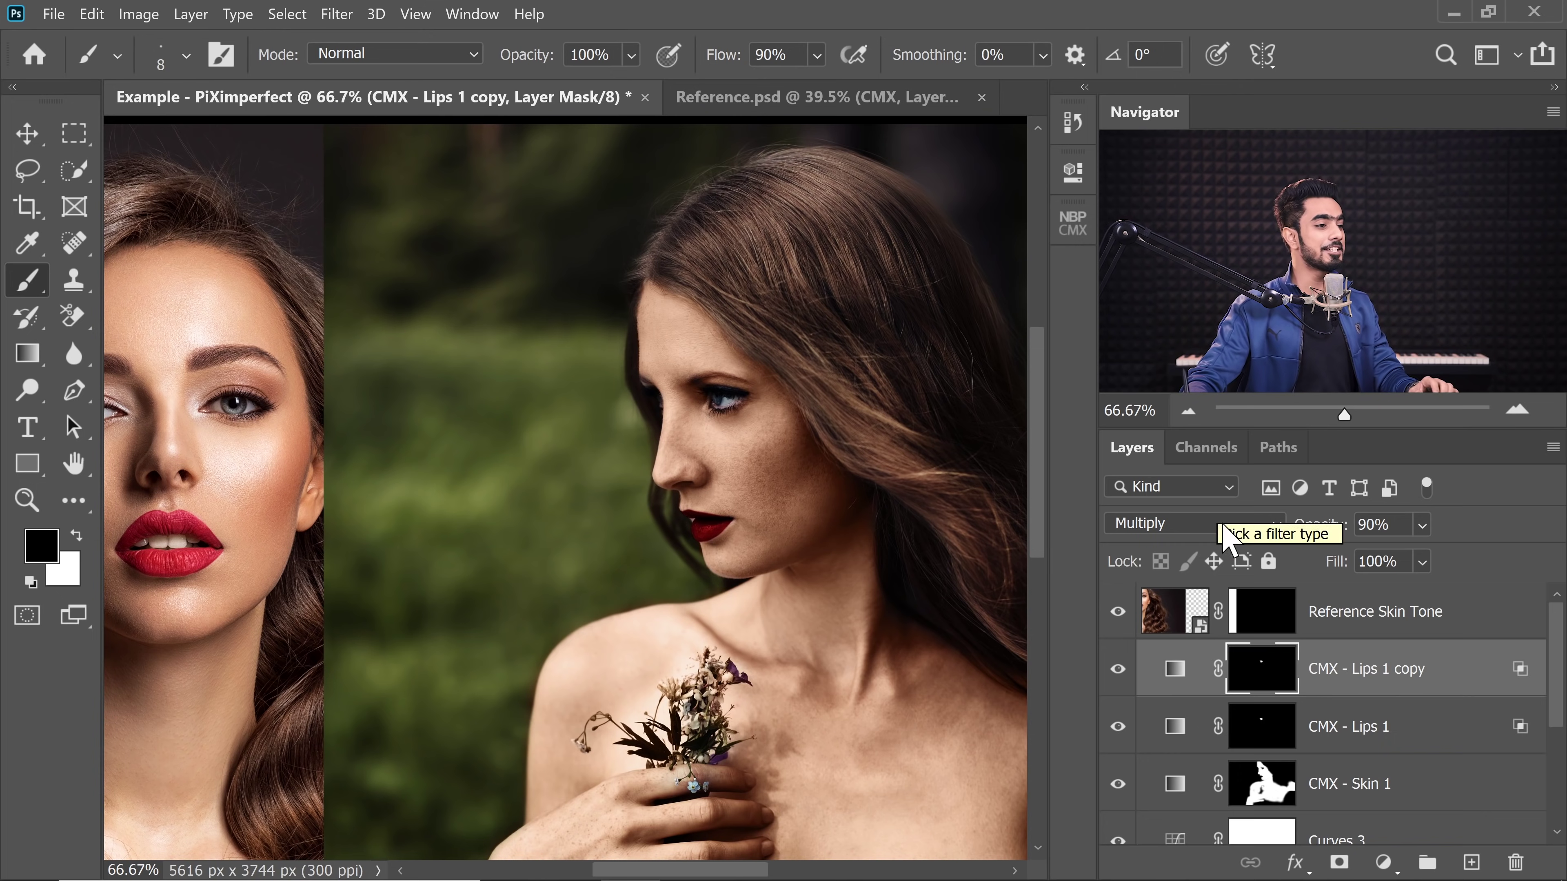
{"action": "left_click", "coordinate": [1198, 525]}
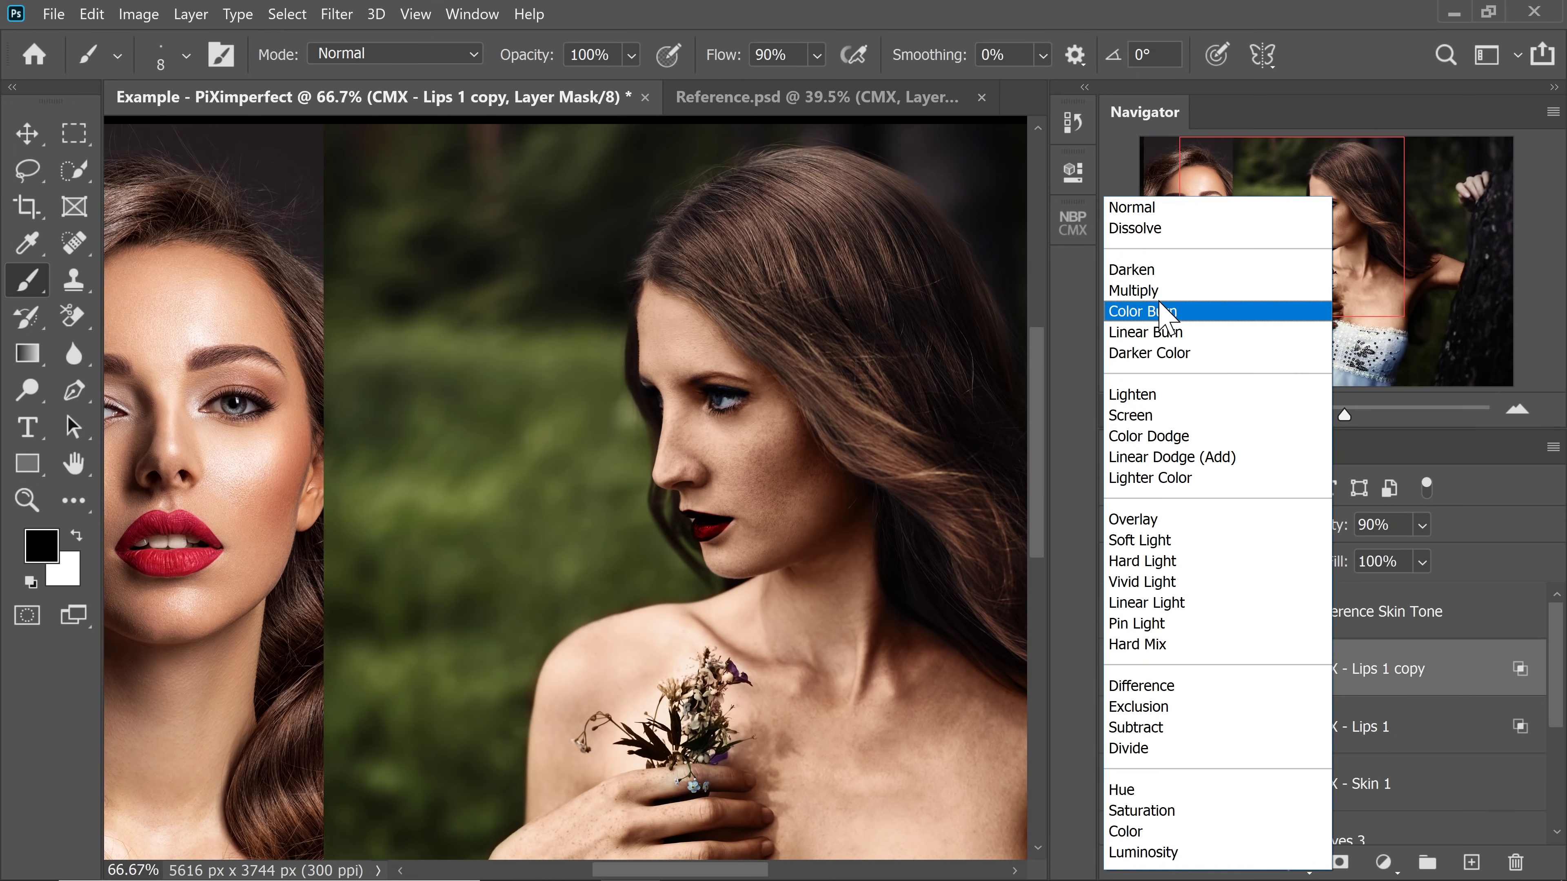
{"action": "left_click", "coordinate": [1132, 416]}
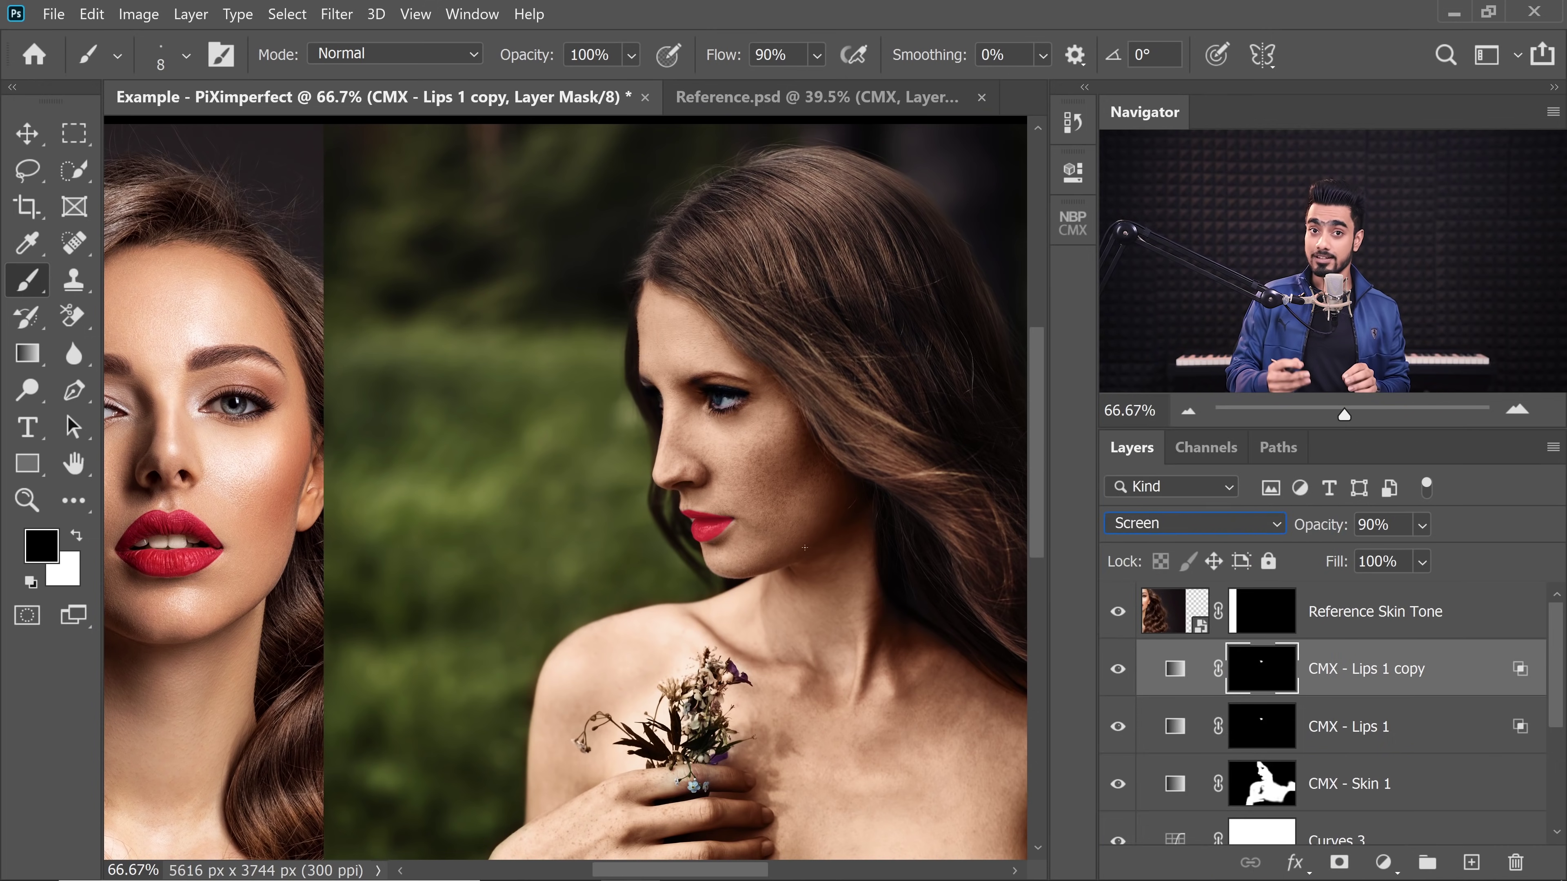
Step: In the copy's Blend If, reset Underlying white to 255 and split the black slider to 46/176
{"action": "left_click", "coordinate": [1496, 672]}
{"action": "double_click", "coordinate": [1496, 672]}
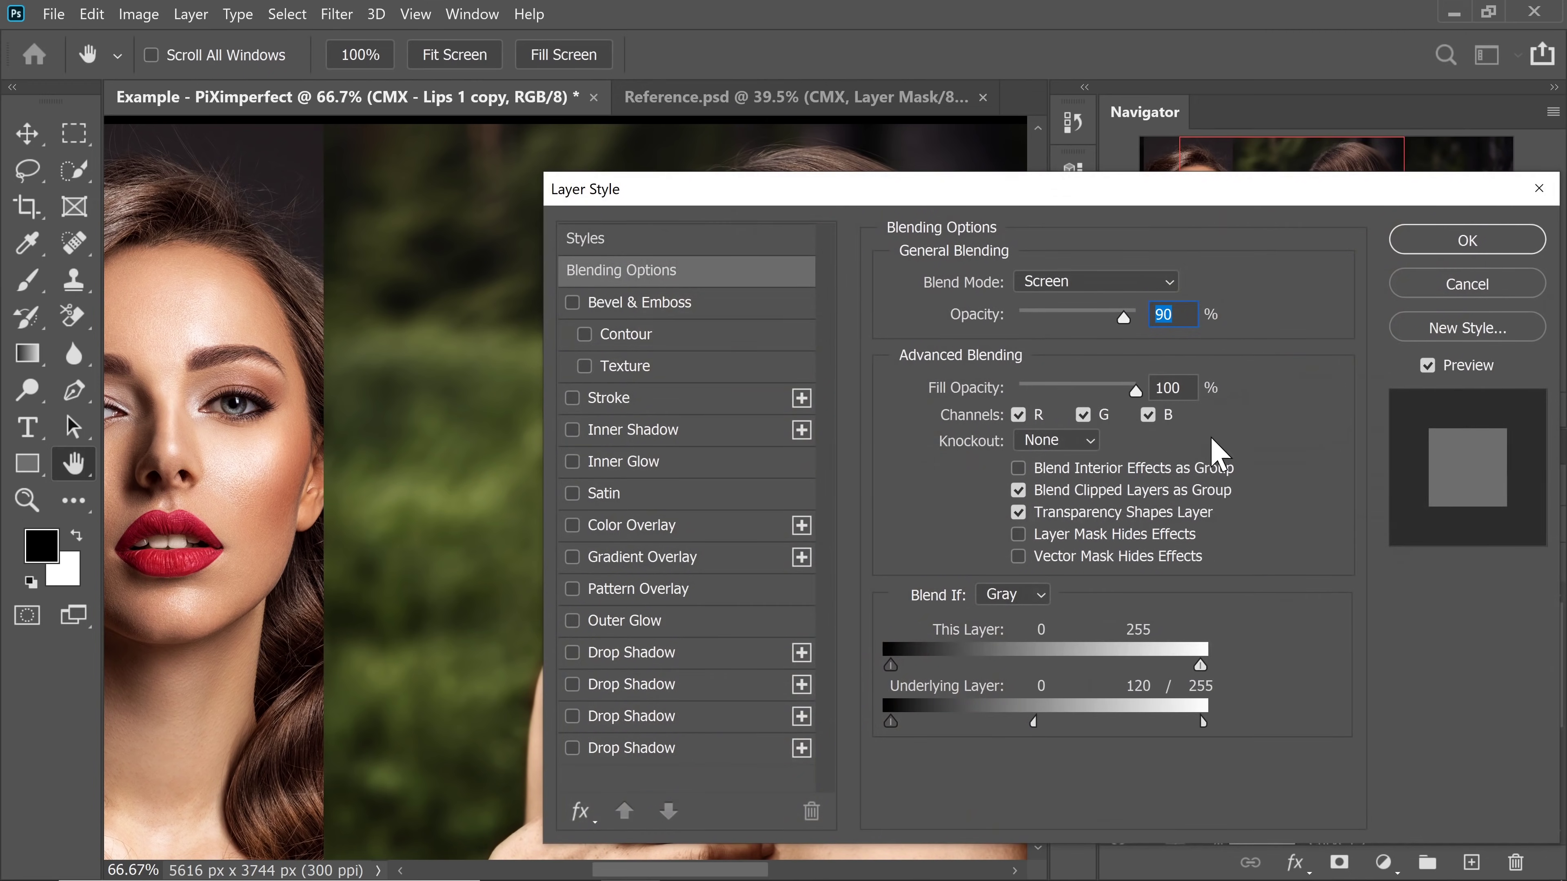
{"action": "left_click_drag", "start_coordinate": [1052, 192], "coordinate": [1318, 134]}
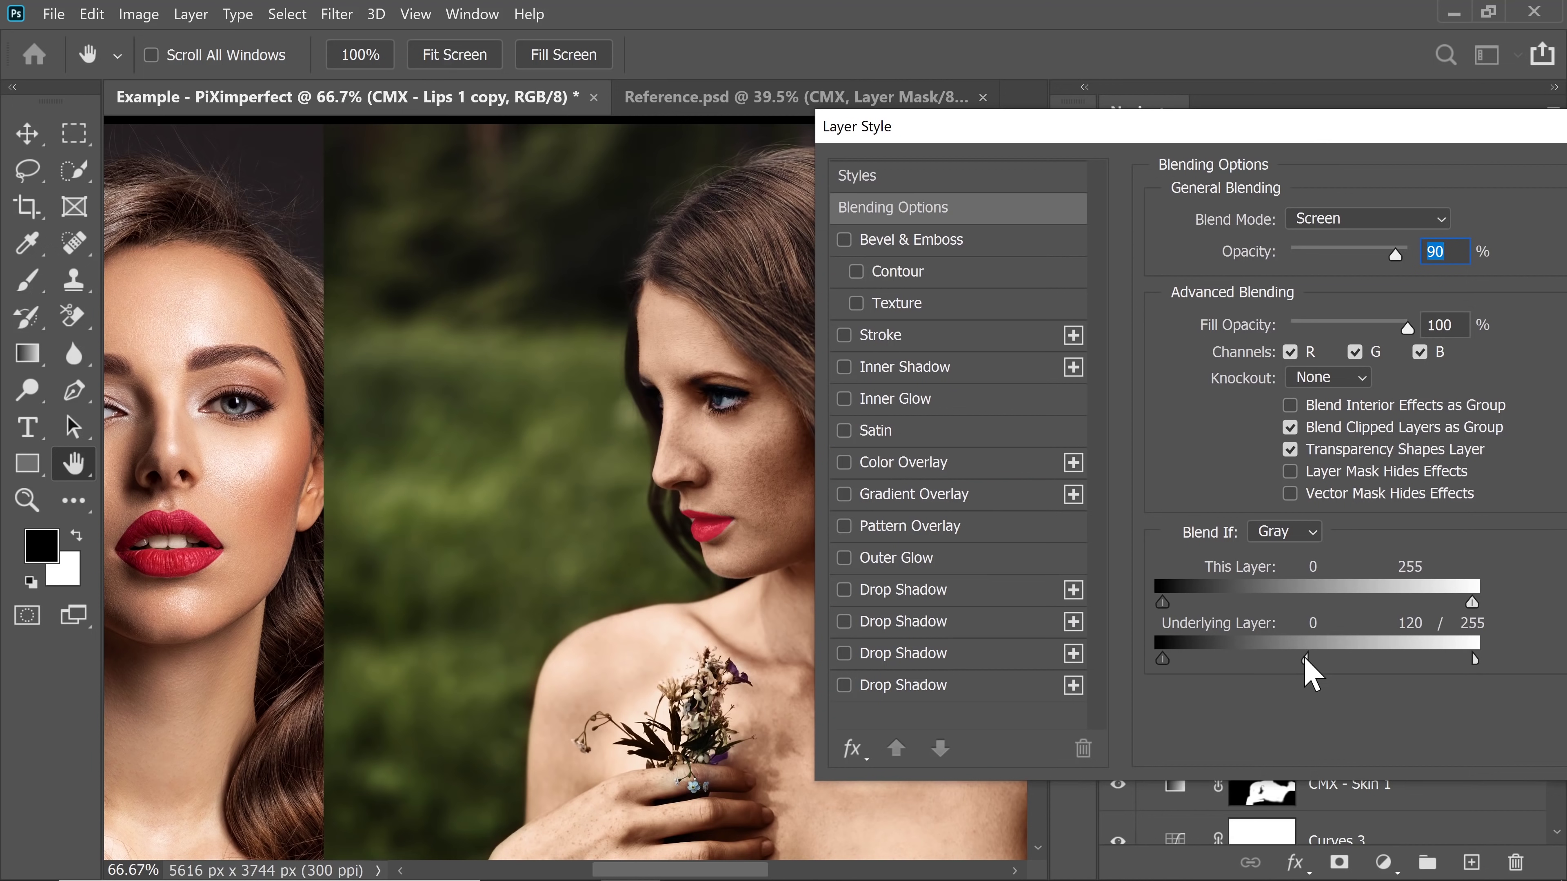
{"action": "left_click_drag", "start_coordinate": [1307, 656], "coordinate": [1476, 662]}
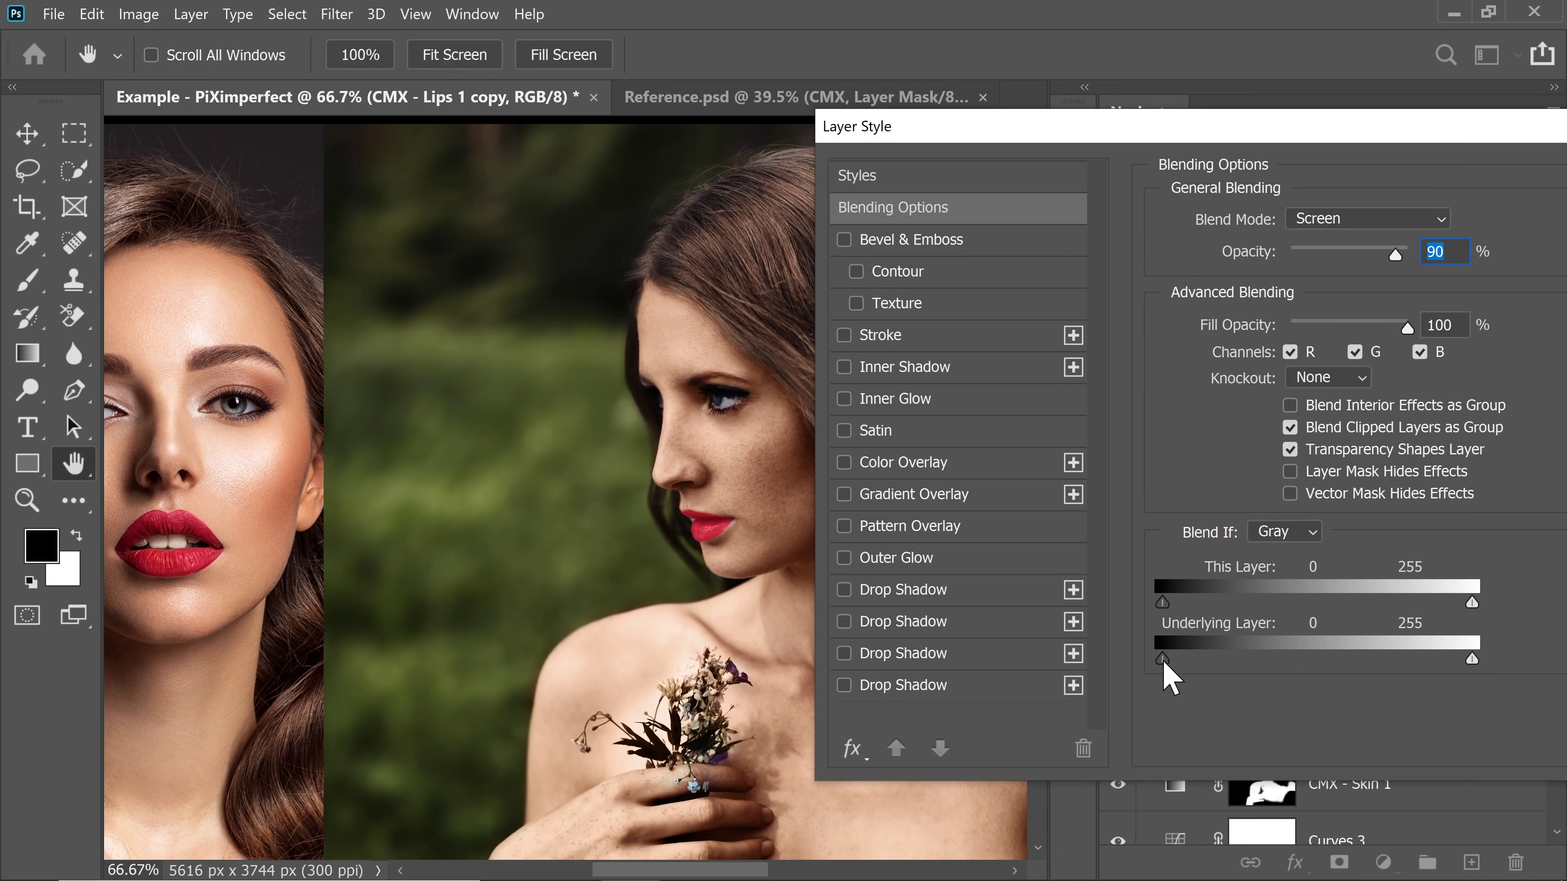
{"action": "left_click_drag", "start_coordinate": [1164, 660], "coordinate": [1209, 659]}
{"action": "left_click_drag", "start_coordinate": [1322, 657], "coordinate": [1379, 659]}
{"action": "left_click_drag", "start_coordinate": [1208, 659], "coordinate": [1214, 658]}
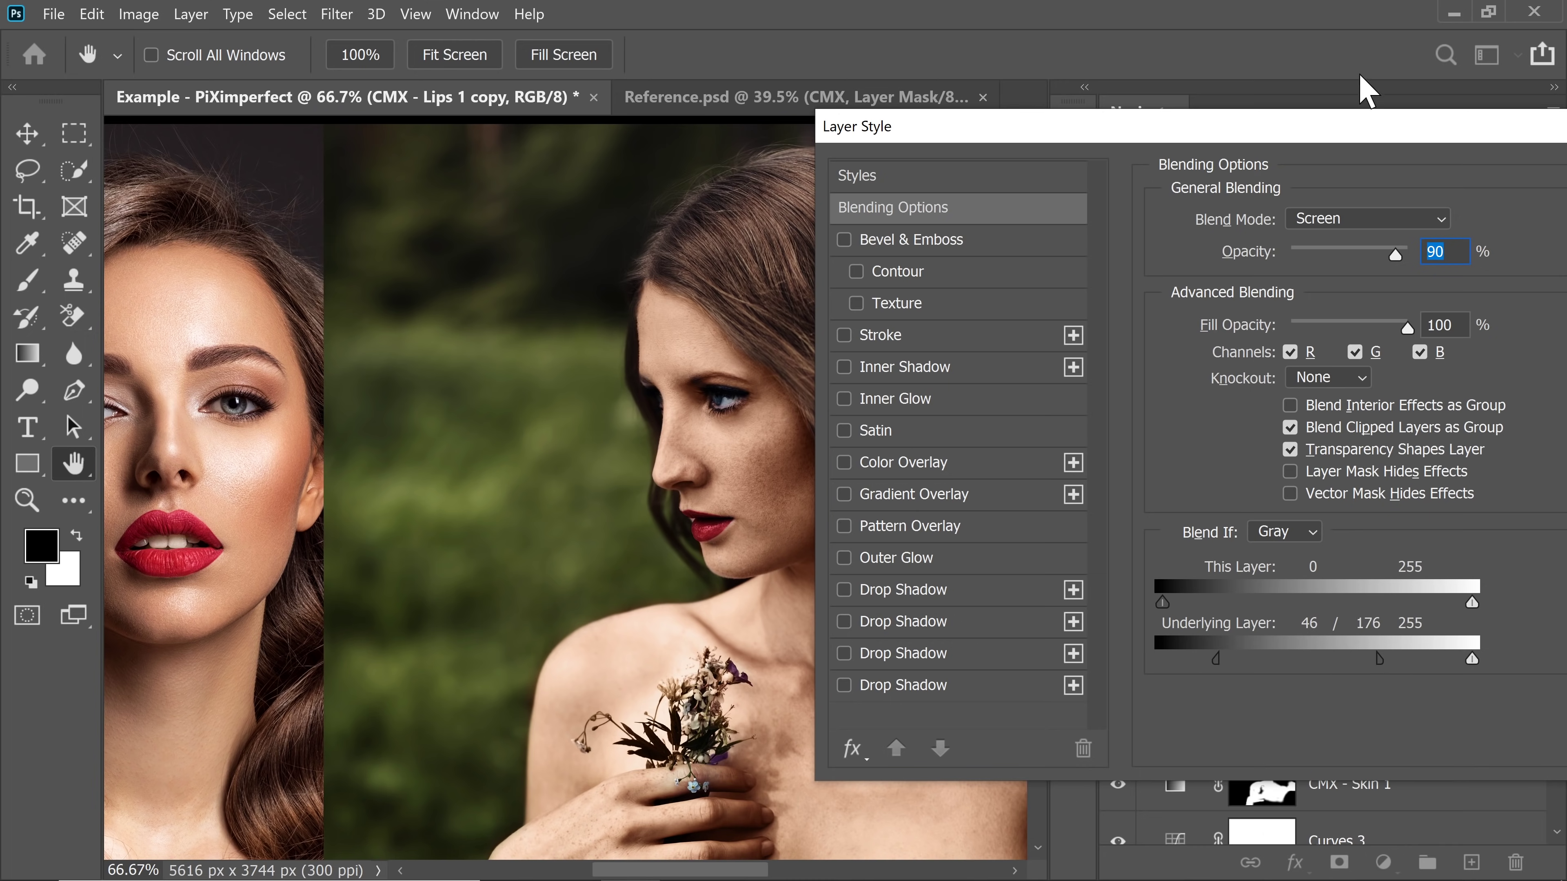
{"action": "mouse_move", "coordinate": [1351, 133]}
{"action": "left_mouse_down"}
{"action": "mouse_move", "coordinate": [1192, 127]}
{"action": "mouse_move", "coordinate": [749, 173]}
{"action": "left_mouse_up"}
{"action": "left_click", "coordinate": [1155, 210]}
{"action": "key", "text": "b"}
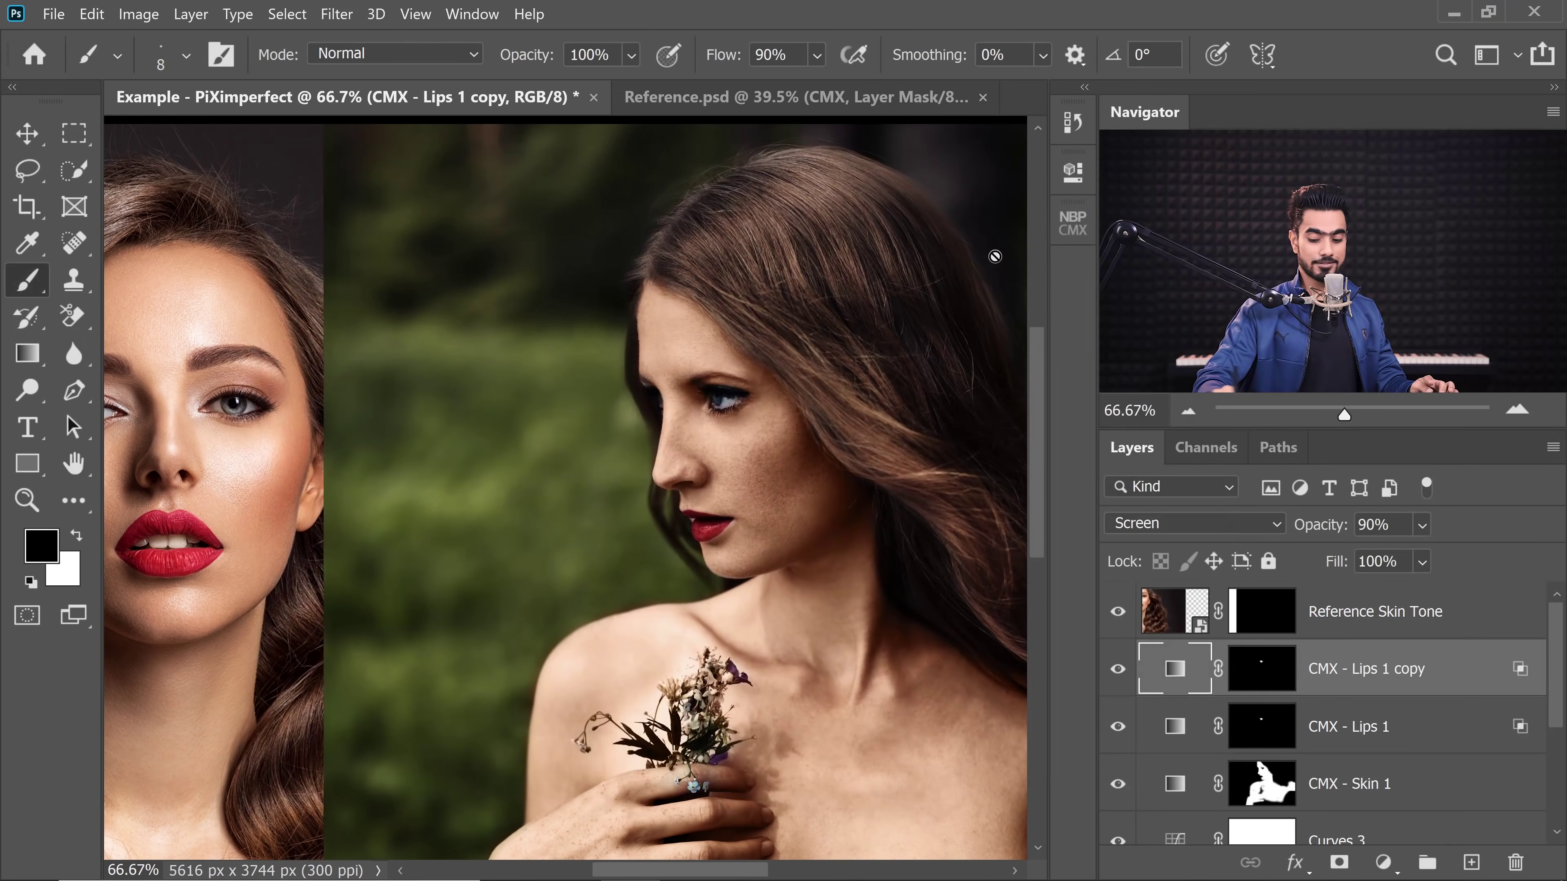
{"action": "key", "text": "ctrl+0"}
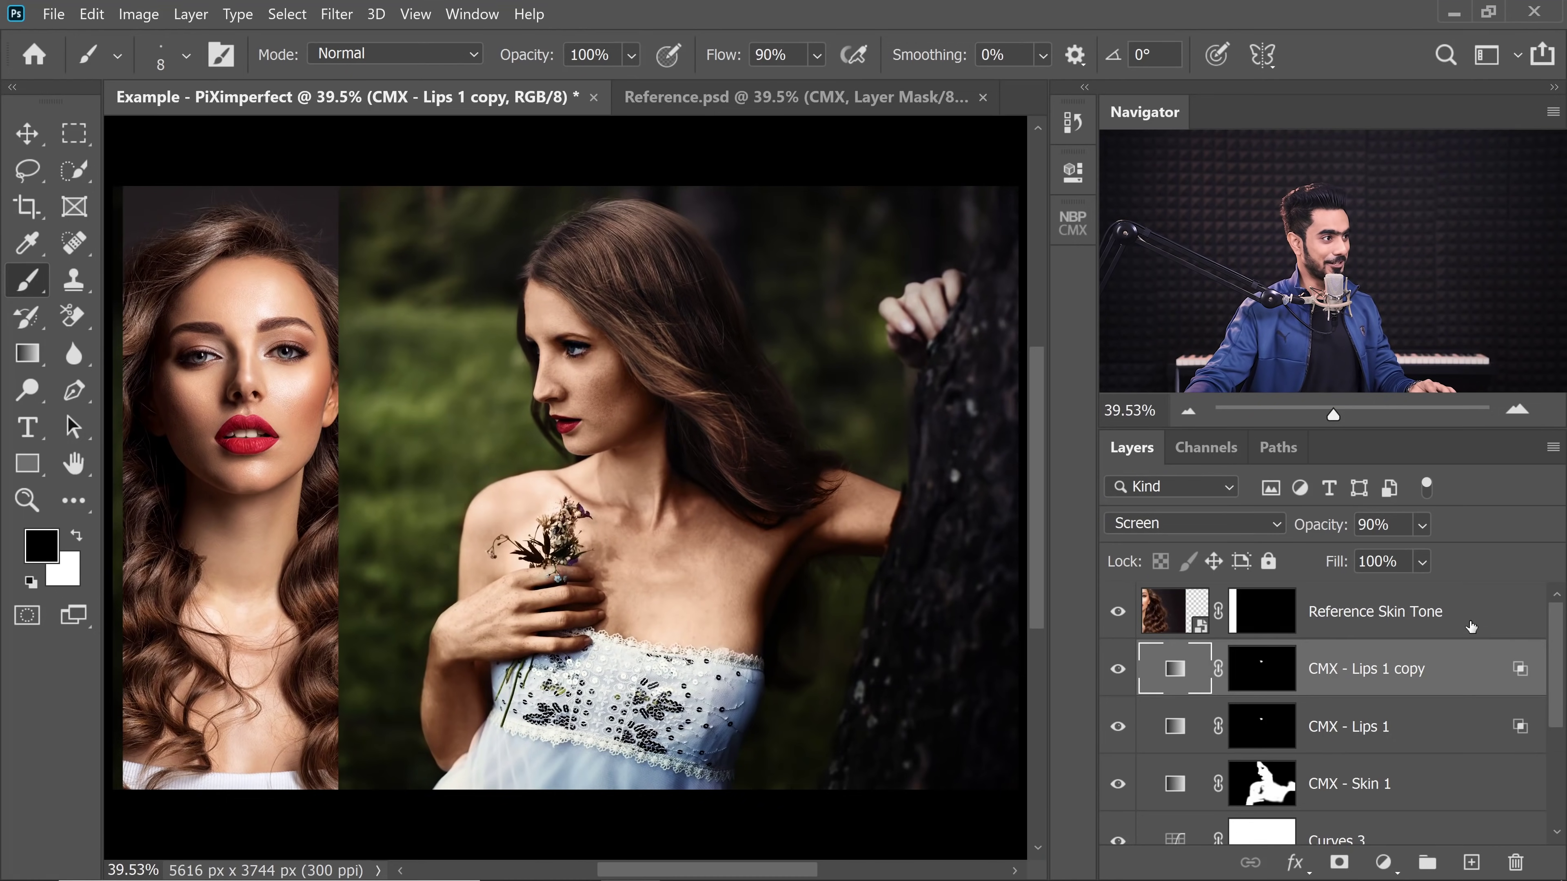
{"action": "scroll", "coordinate": [1563, 671], "scroll_direction": "down", "scroll_amount": 4}
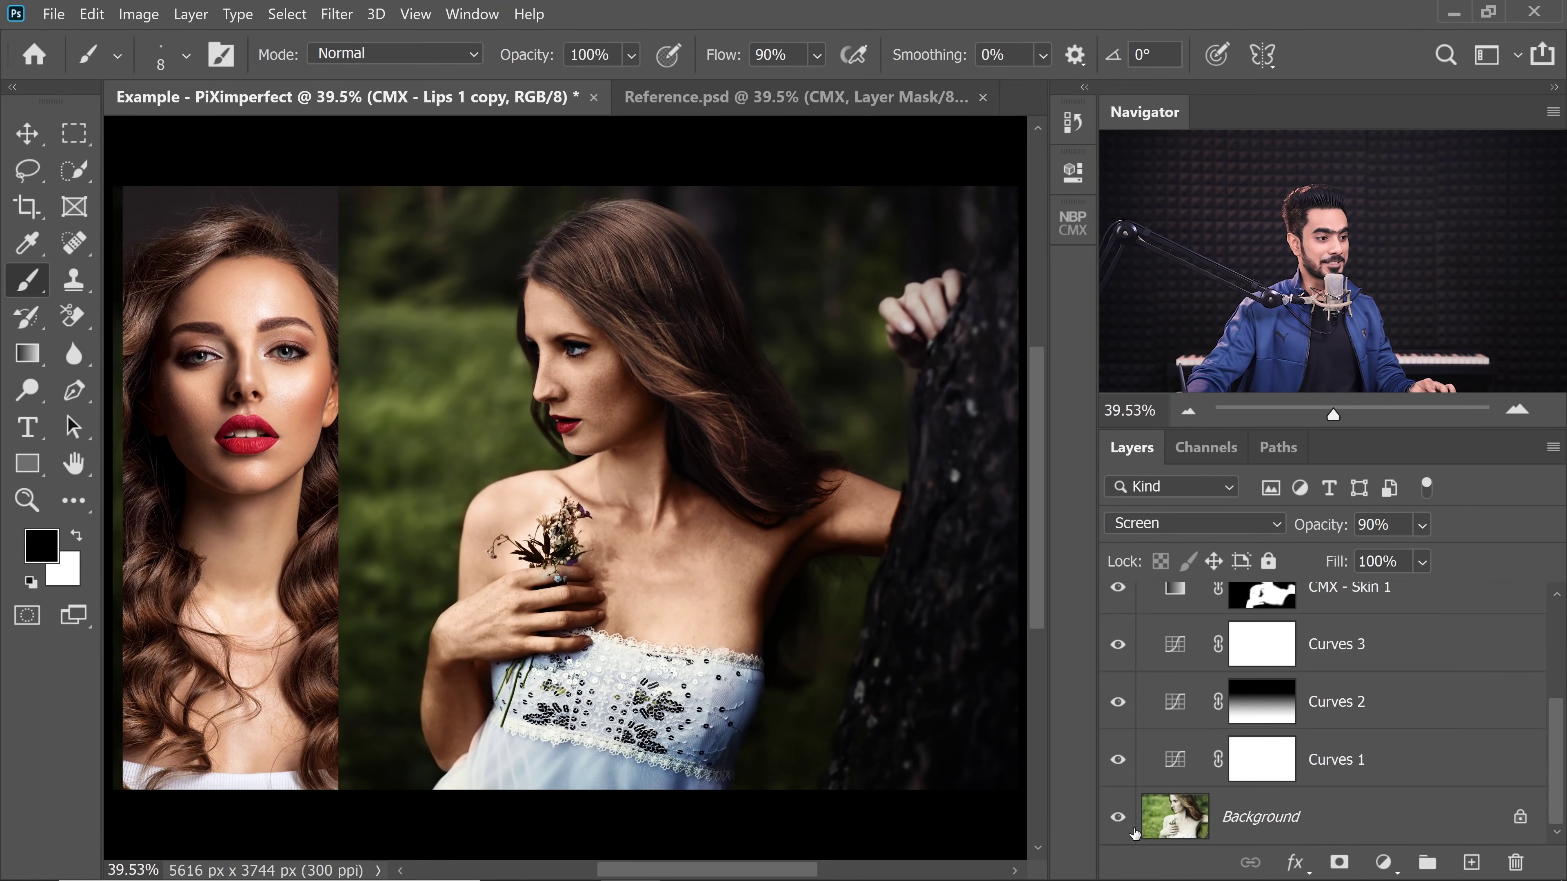
{"action": "left_click", "coordinate": [1115, 822], "text": "alt"}
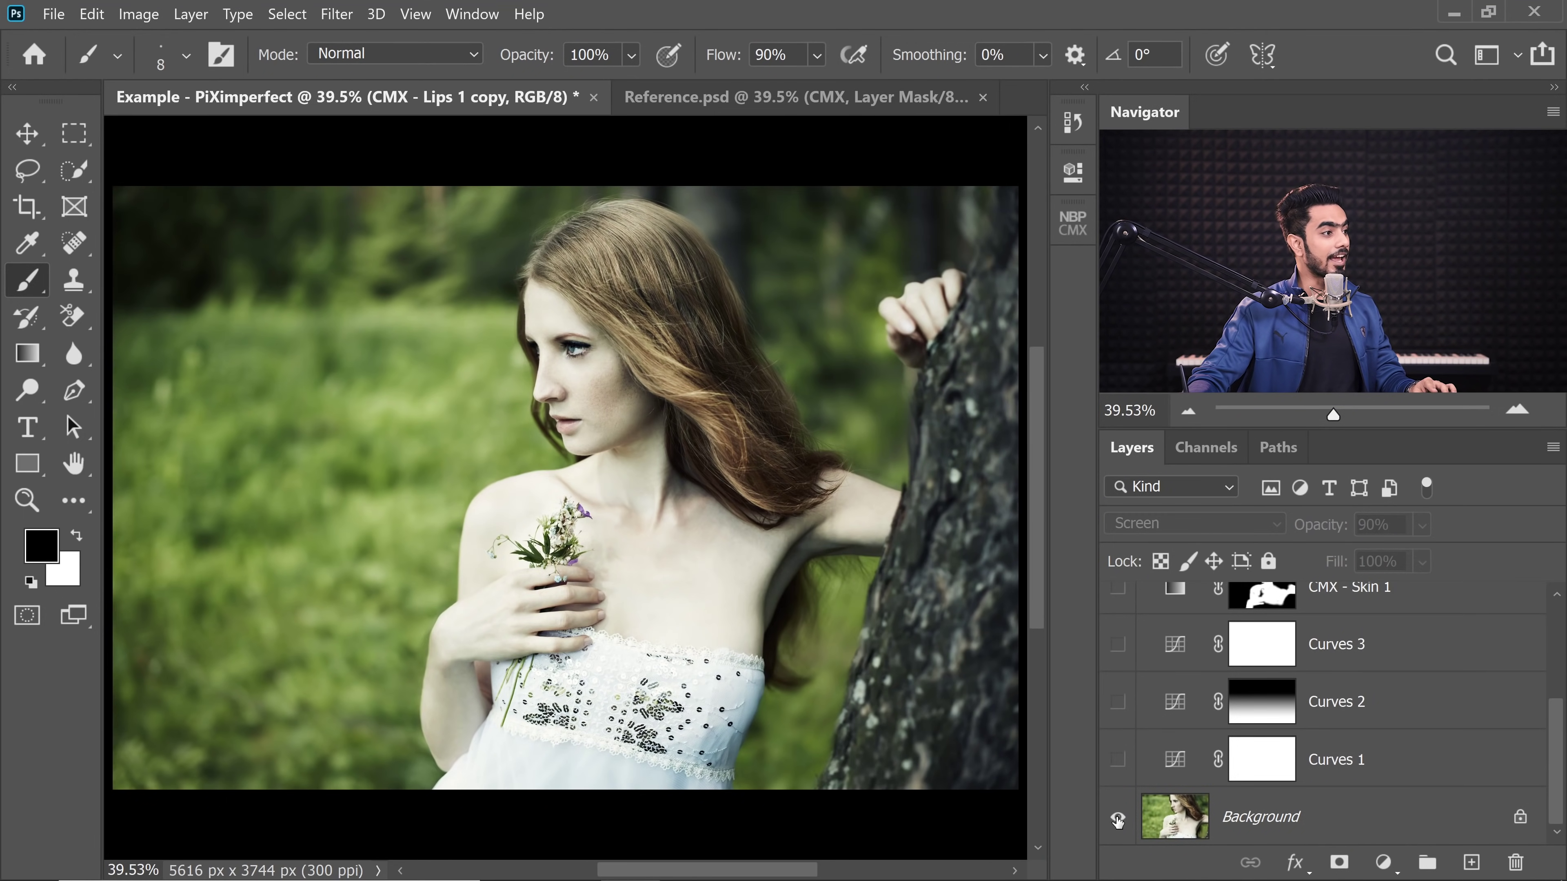
{"action": "left_click", "coordinate": [1118, 823], "text": "alt"}
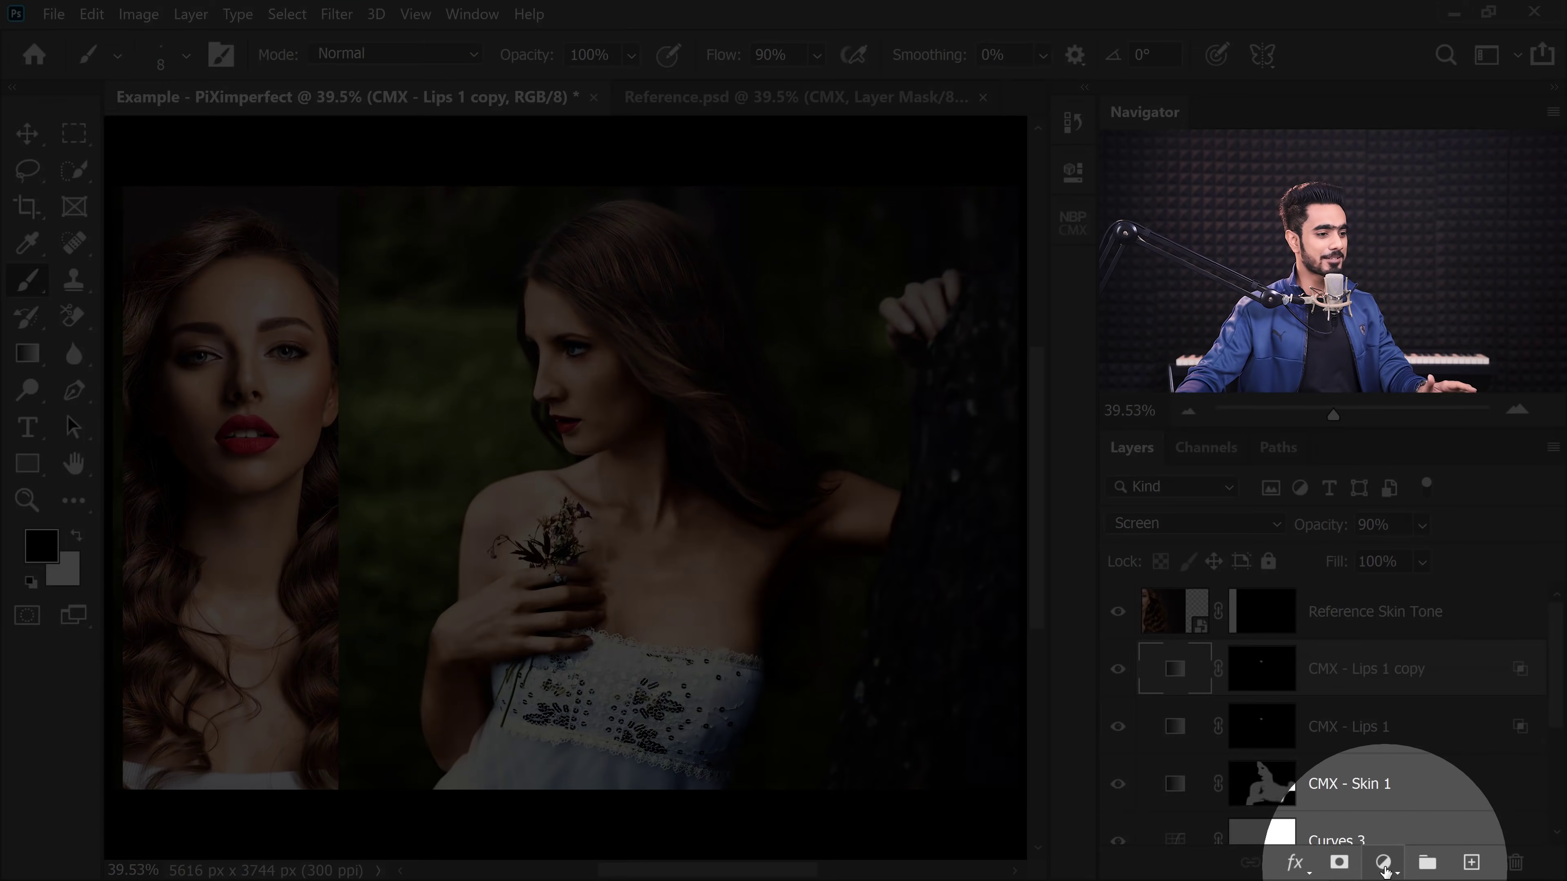
Step: Add a Curves adjustment layer and drag up on the face to brighten it slightly
{"action": "left_click", "coordinate": [1384, 862]}
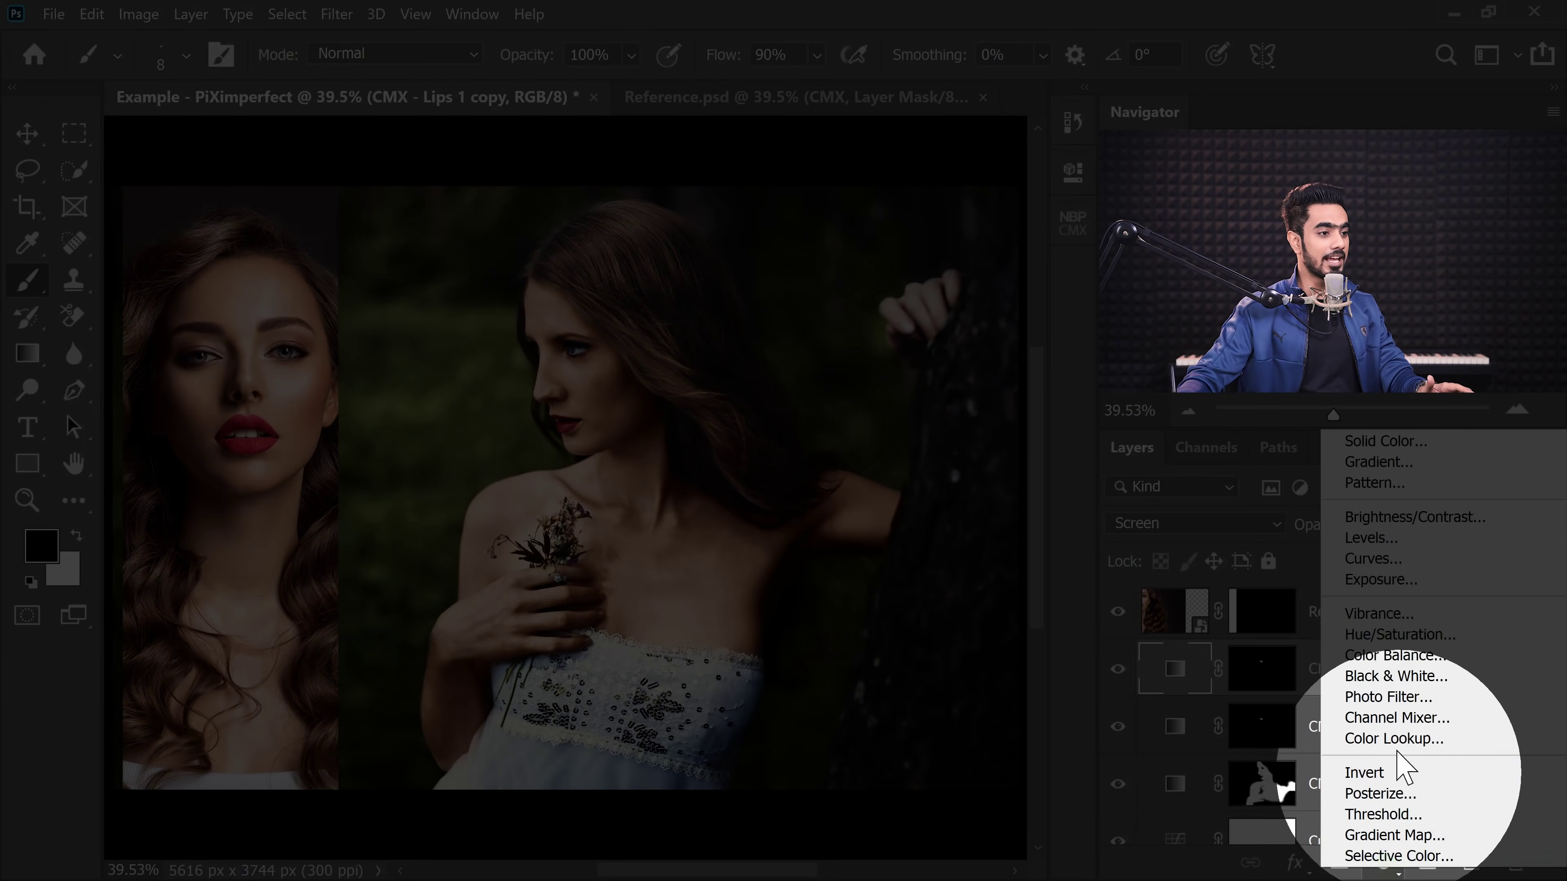
{"action": "left_click", "coordinate": [1377, 559]}
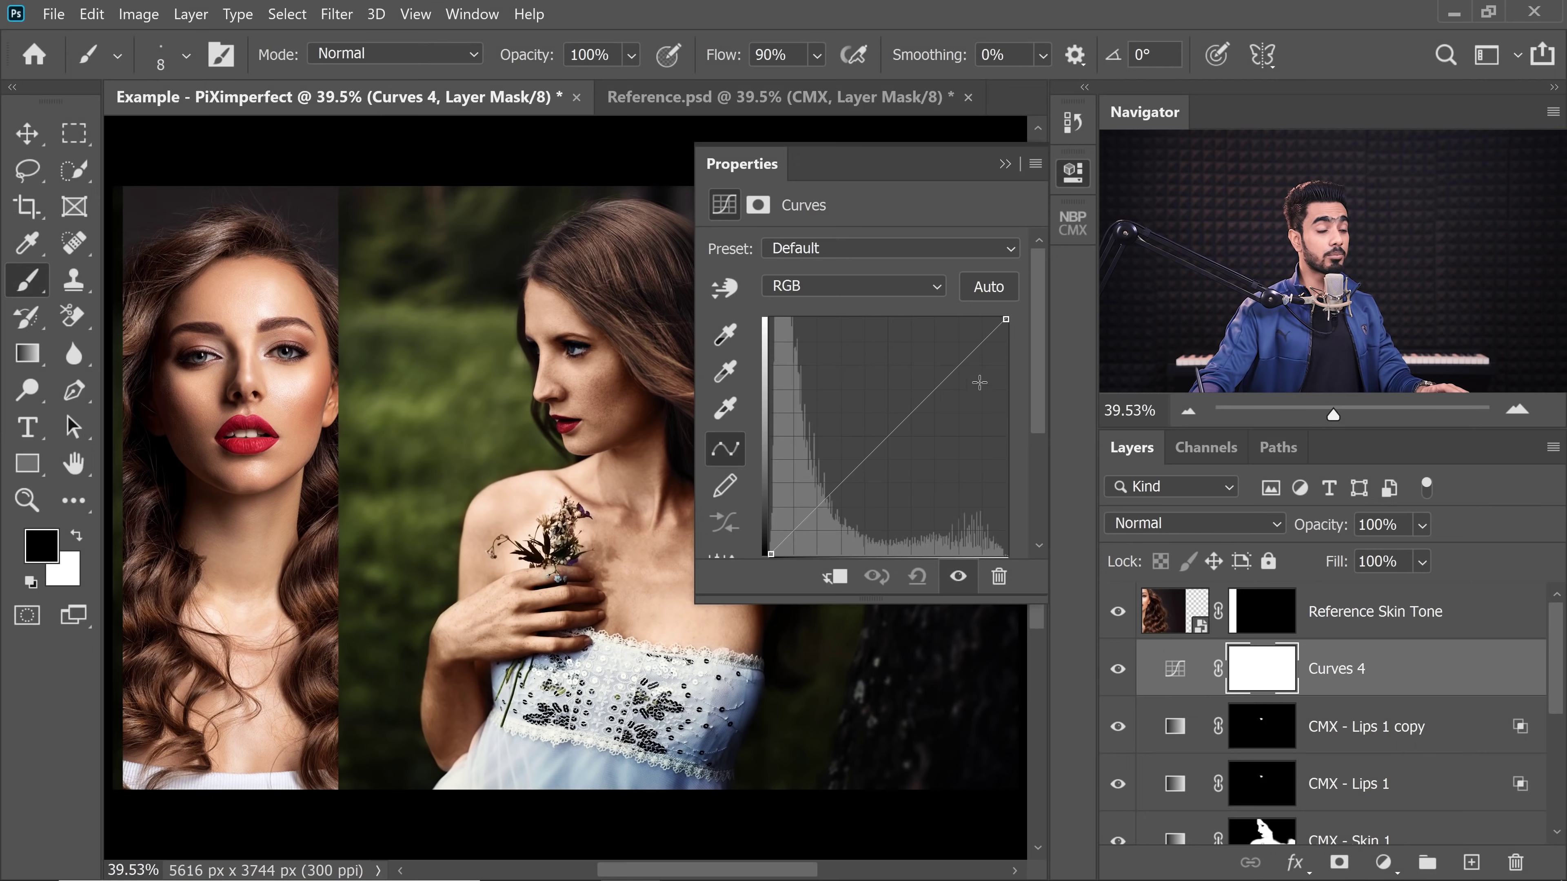
{"action": "left_click", "coordinate": [724, 288]}
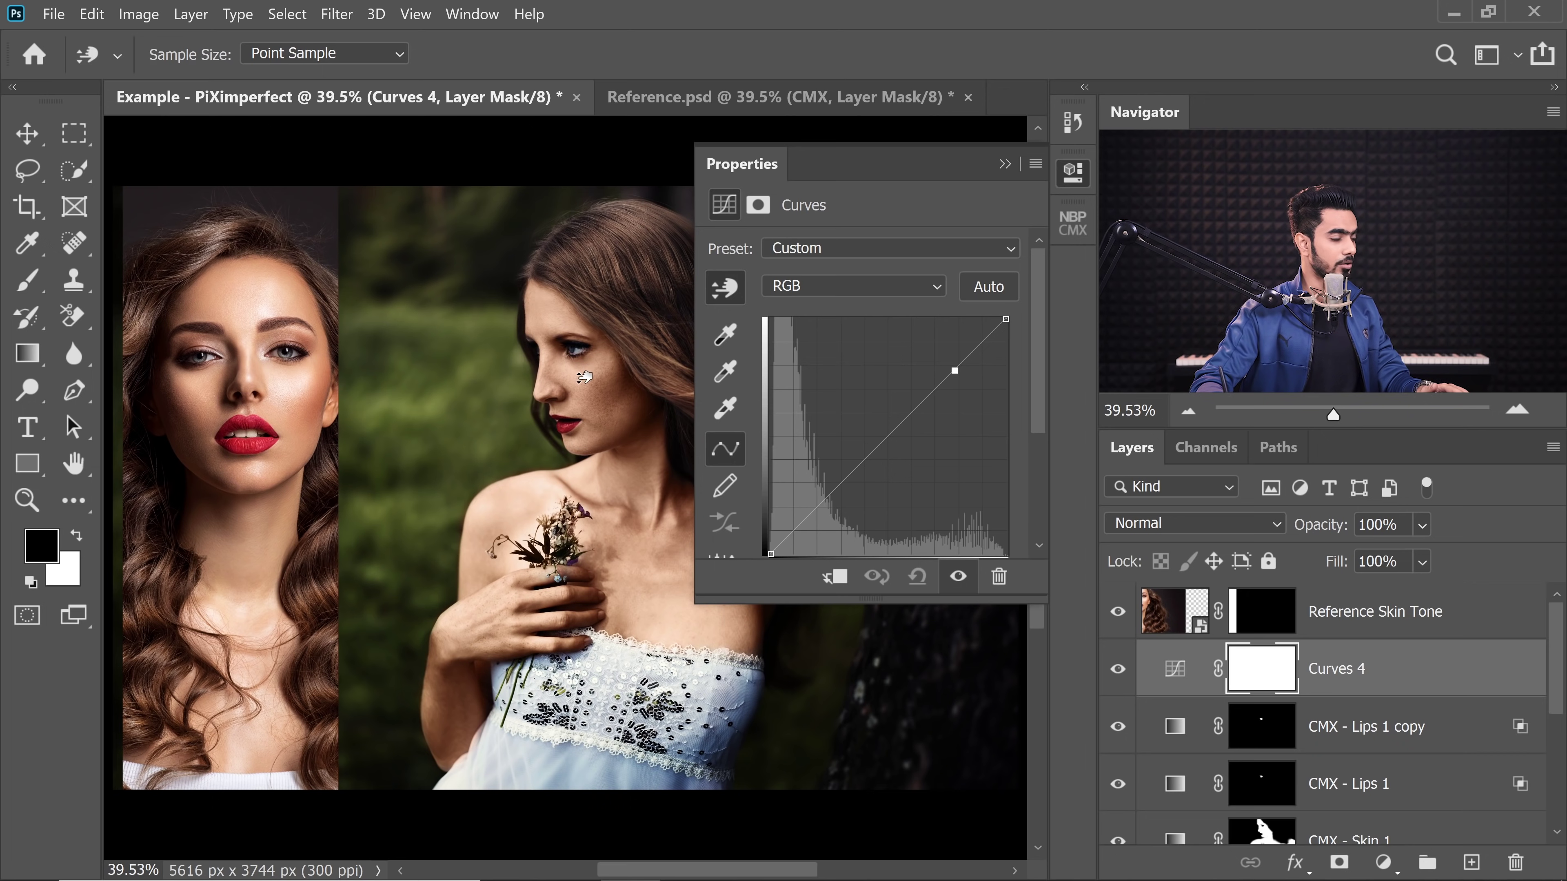
{"action": "left_click_drag", "start_coordinate": [584, 377], "coordinate": [581, 366]}
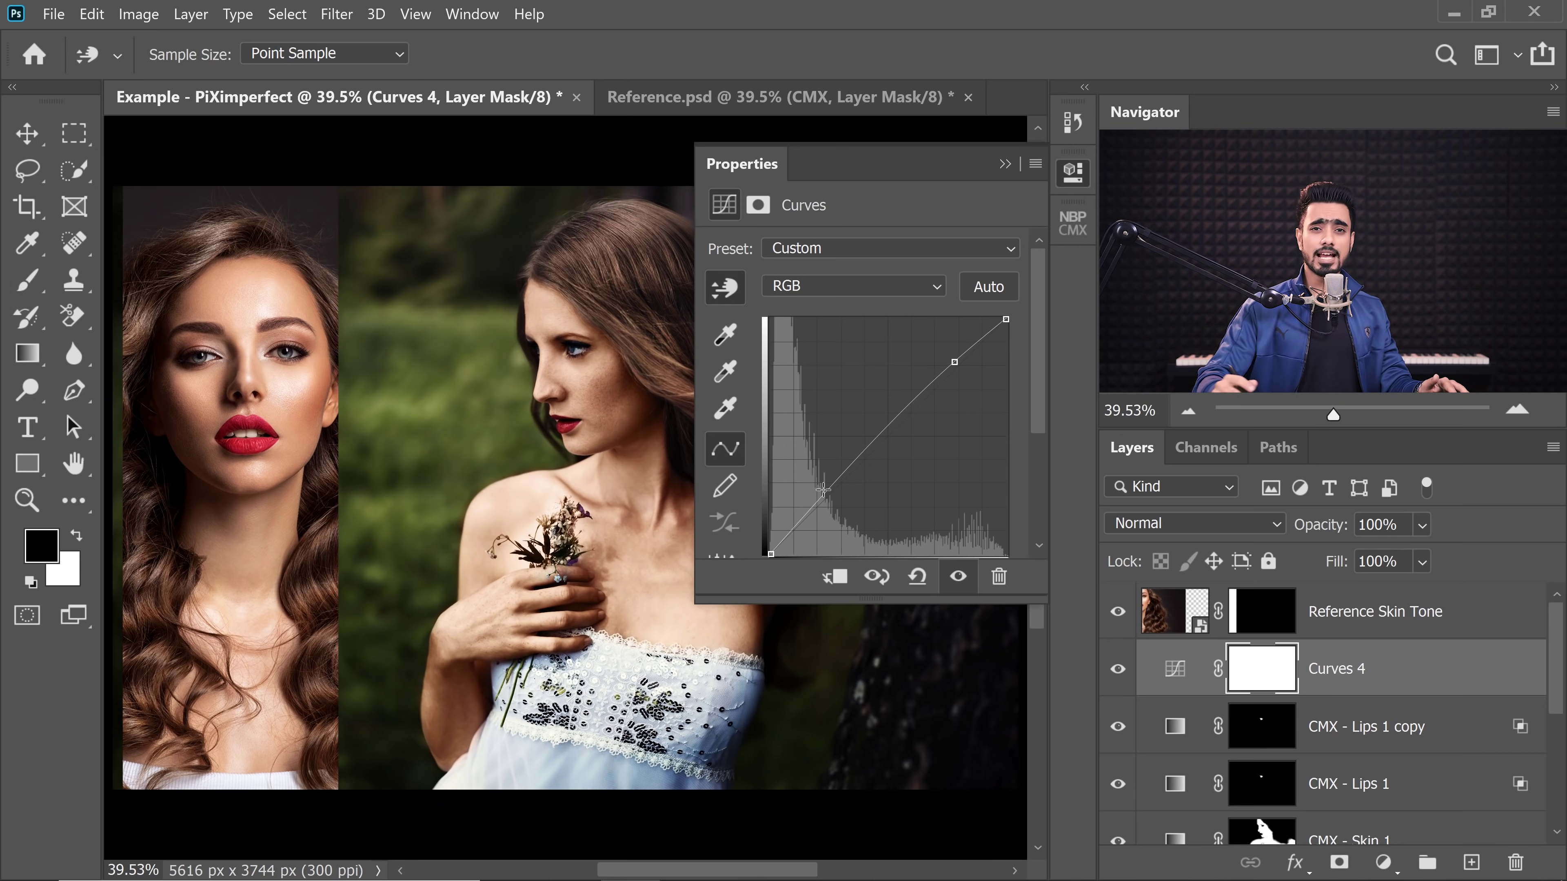
{"action": "left_click", "coordinate": [845, 280]}
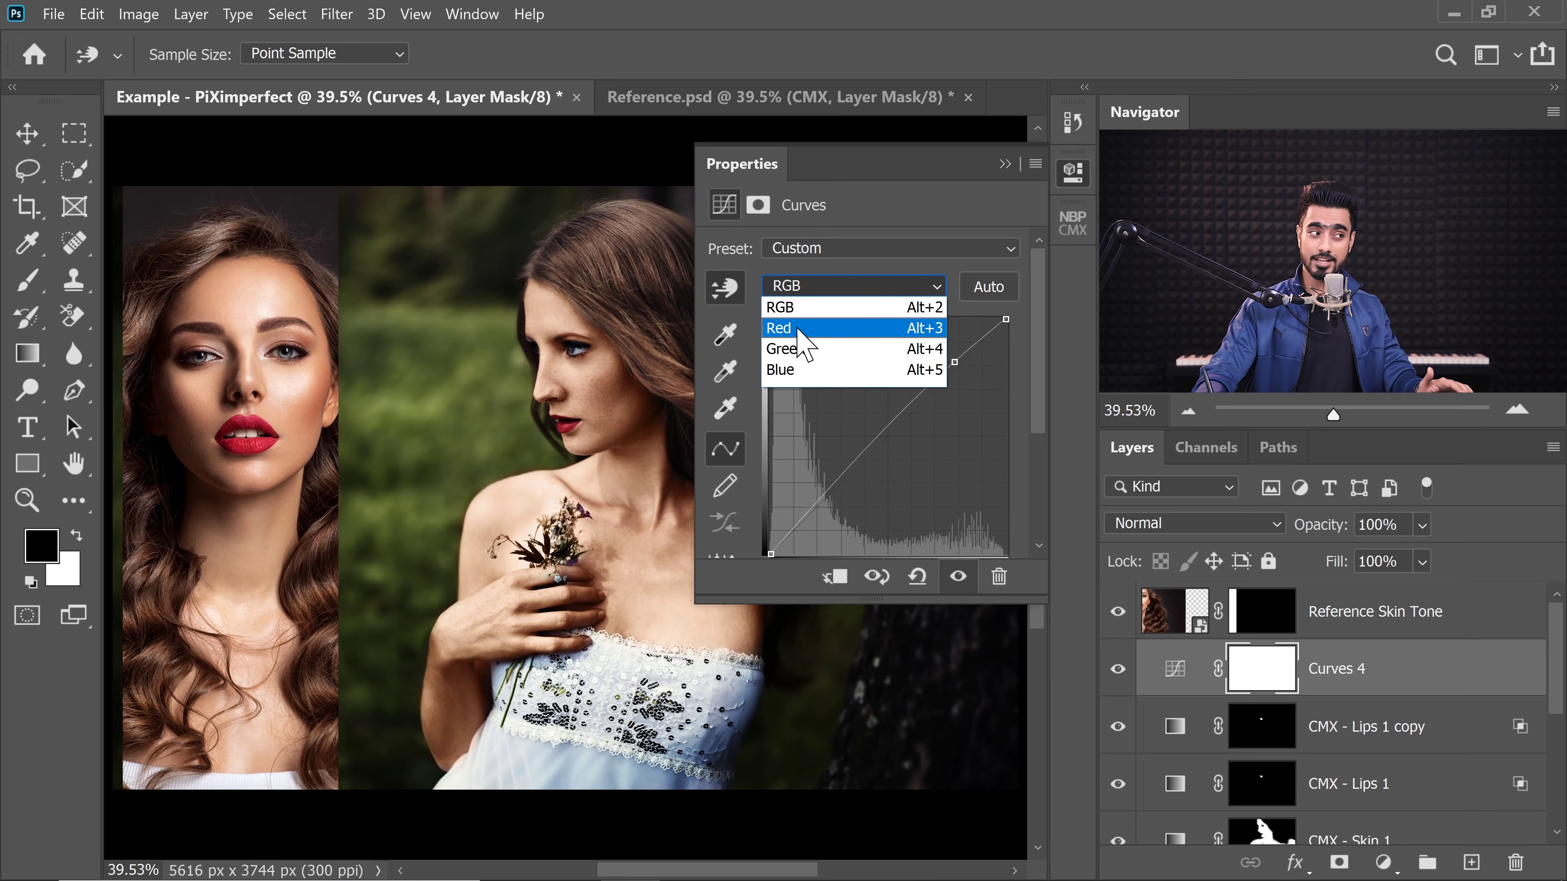
Step: Nudge a Blue channel curve point and add a Green channel midpoint in Curves 4
{"action": "left_click", "coordinate": [809, 370]}
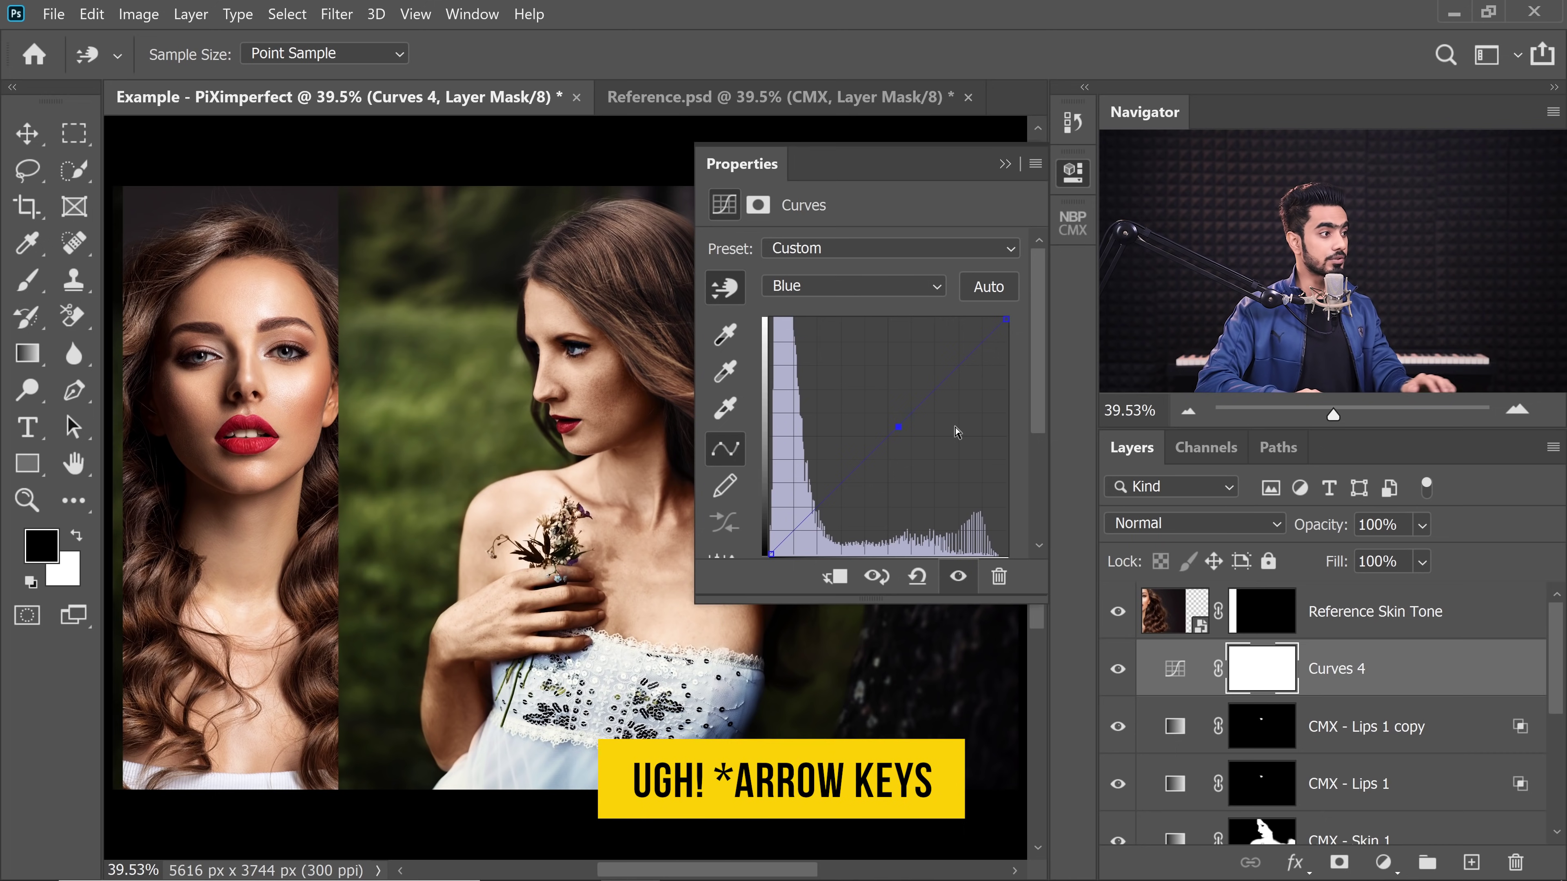
{"action": "key", "text": "Right"}
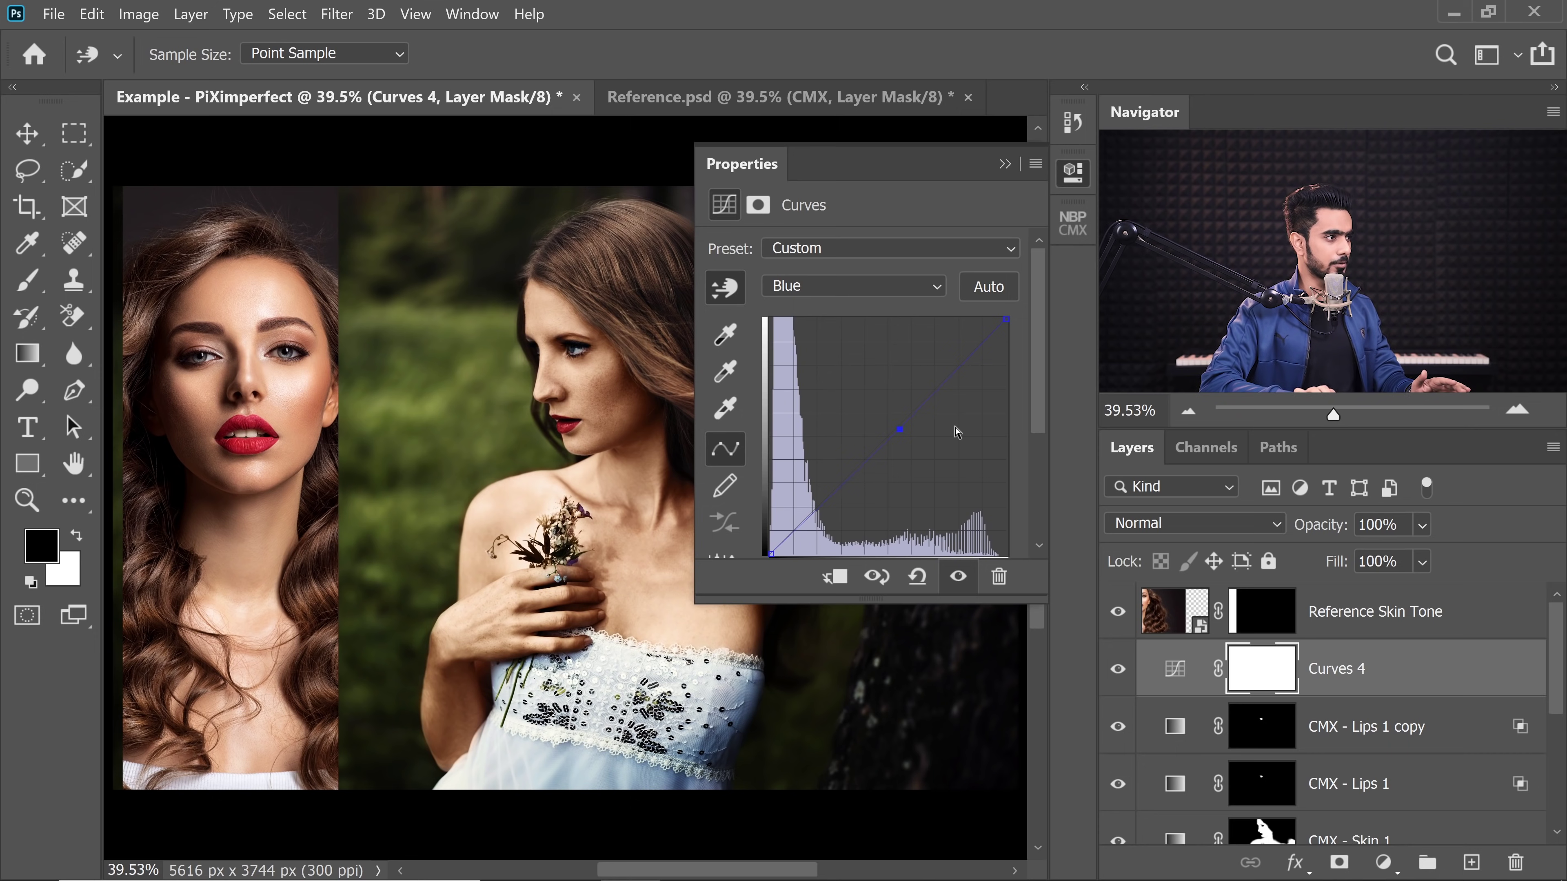
{"action": "left_click", "coordinate": [892, 291]}
{"action": "left_click", "coordinate": [861, 345]}
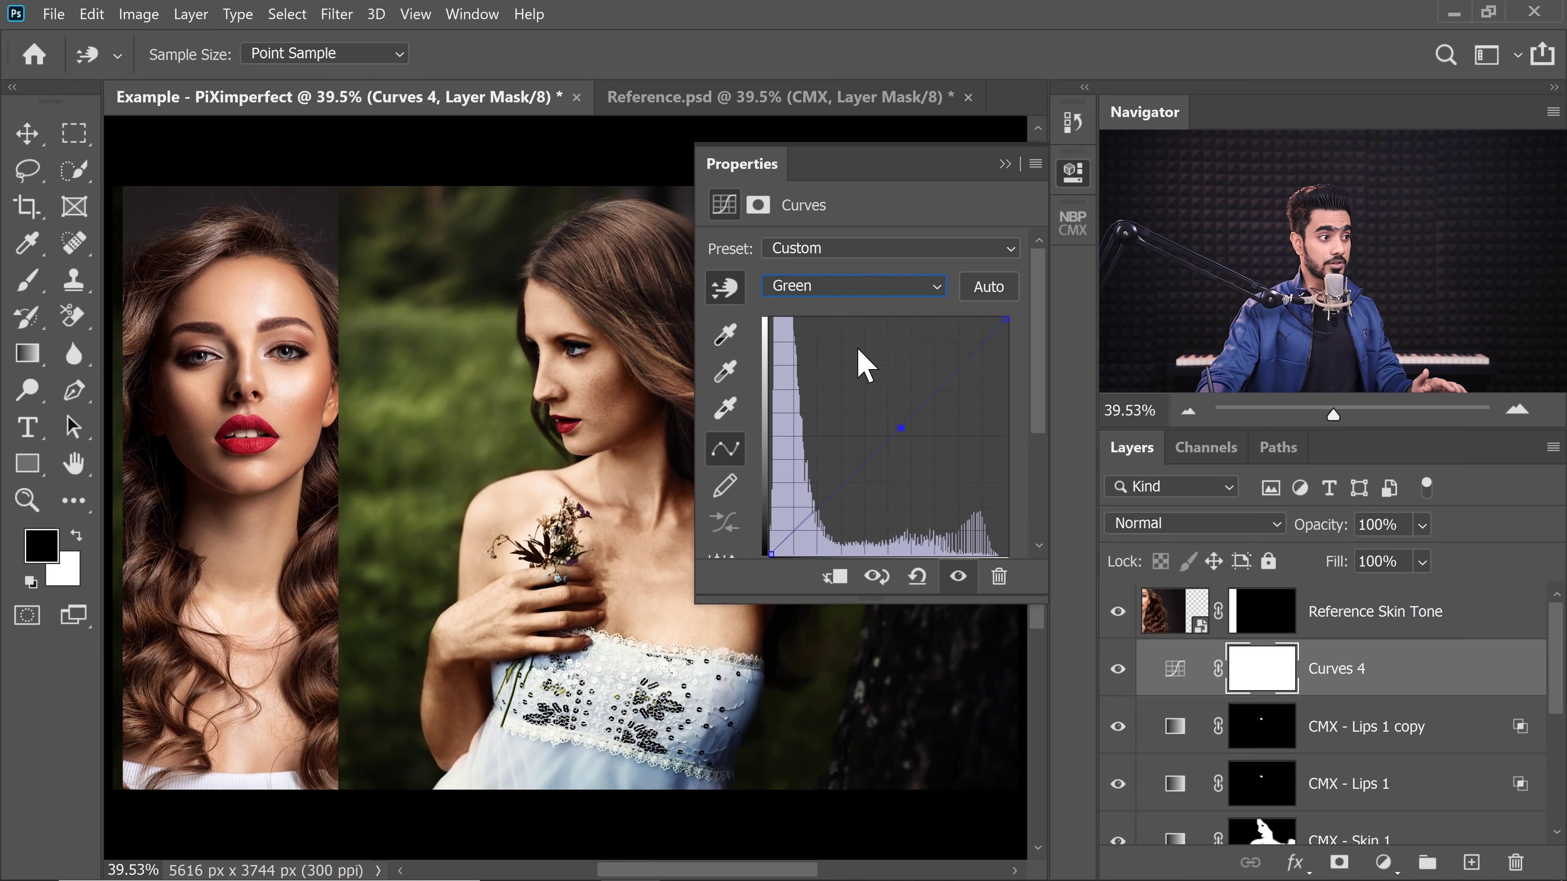
{"action": "left_click", "coordinate": [901, 427]}
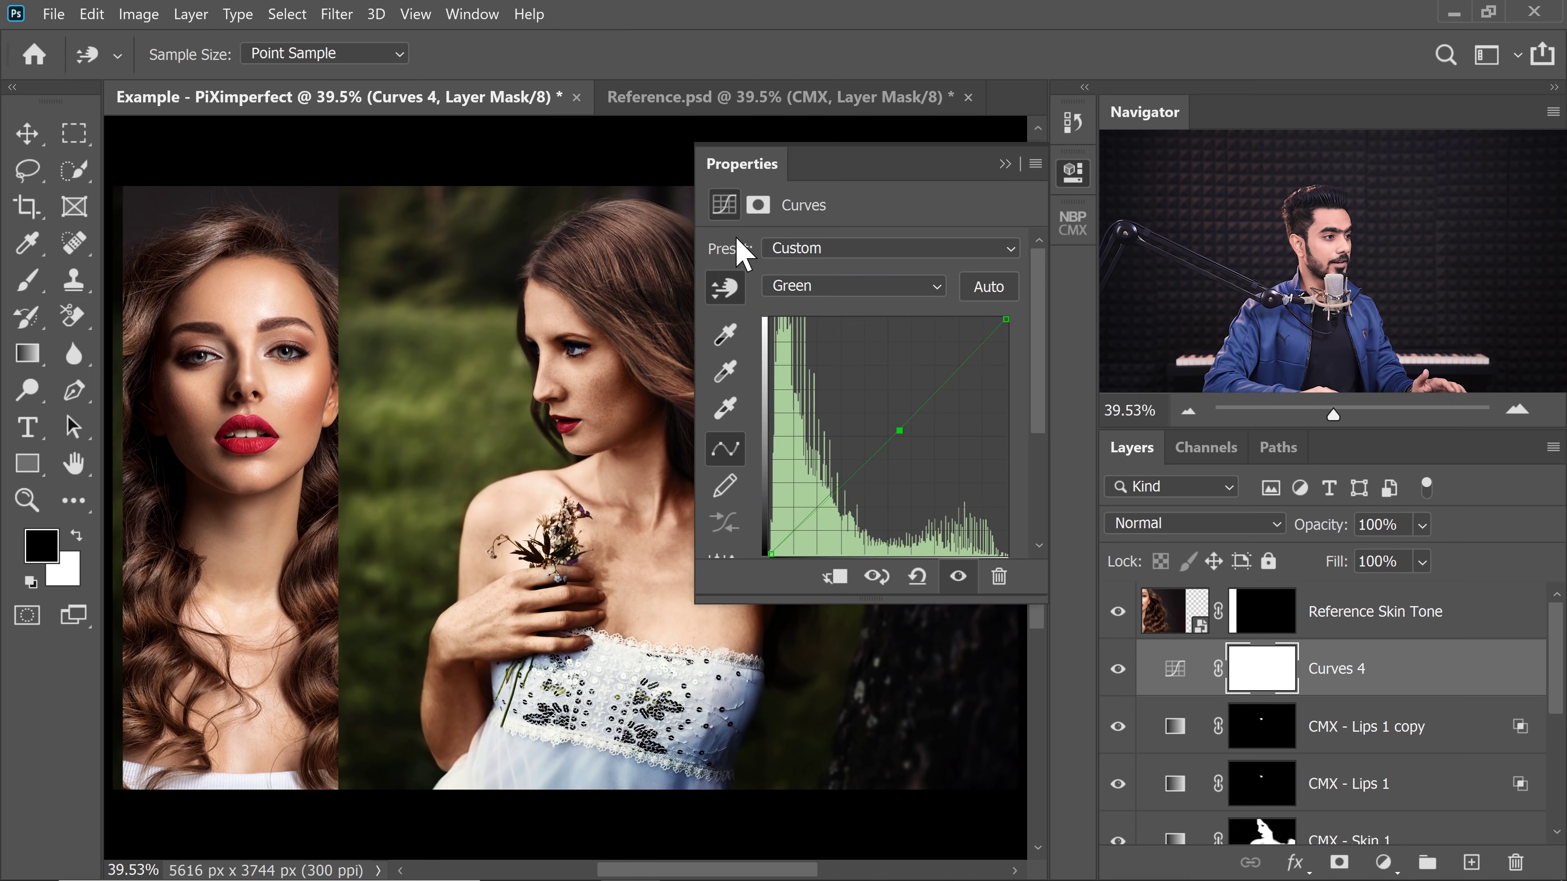
{"action": "left_click", "coordinate": [1005, 164]}
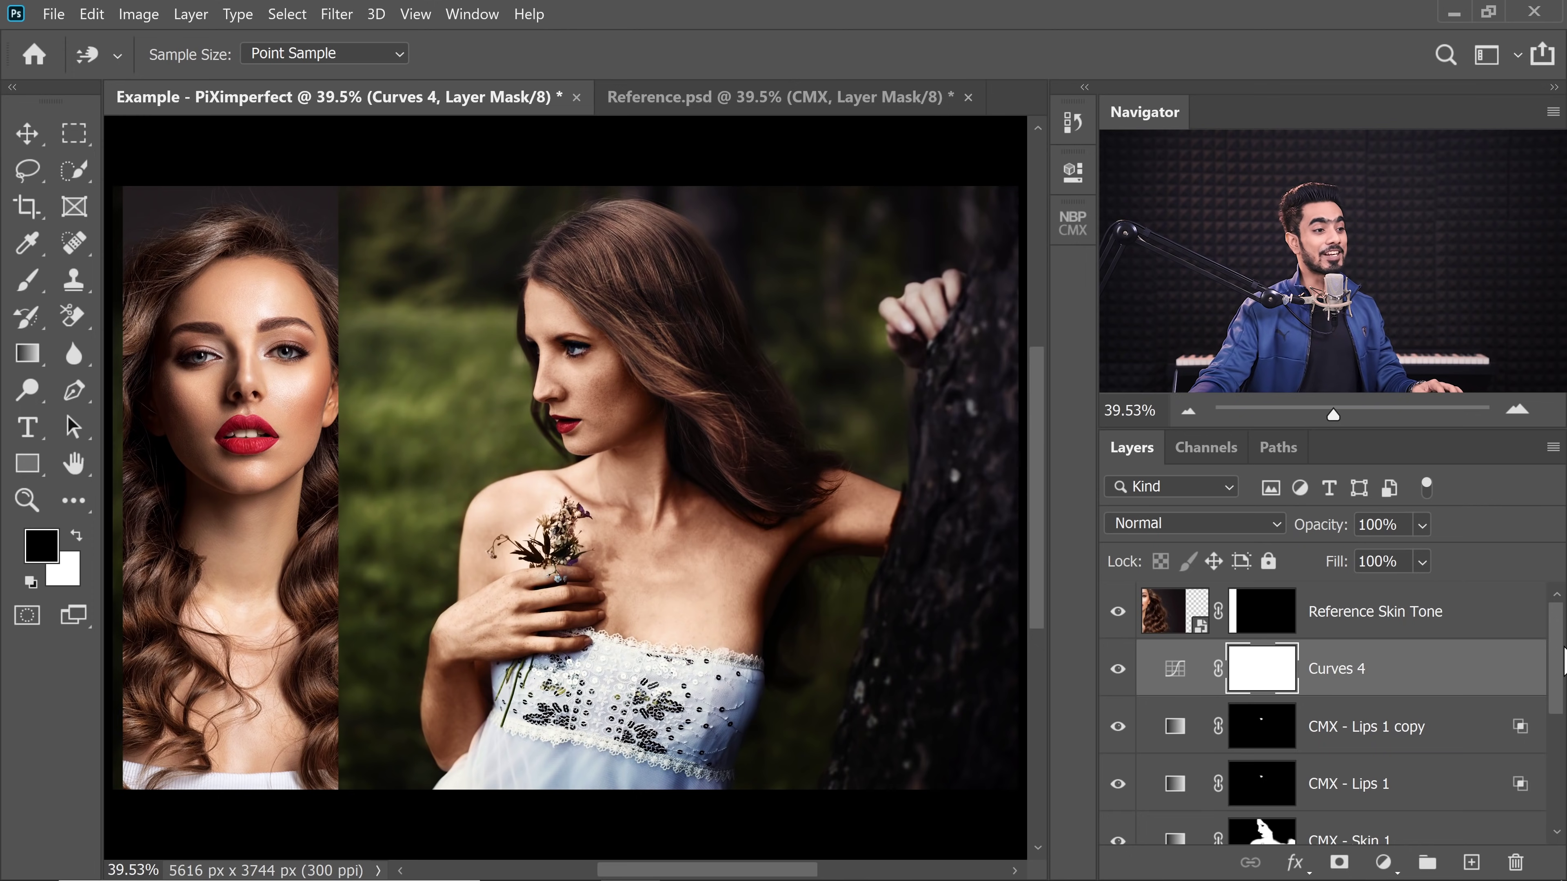
Step: Hide the Reference Skin Tone layer and compare the original Background against all edits
{"action": "left_click", "coordinate": [1118, 613]}
{"action": "left_click_drag", "start_coordinate": [1562, 672], "coordinate": [1545, 858]}
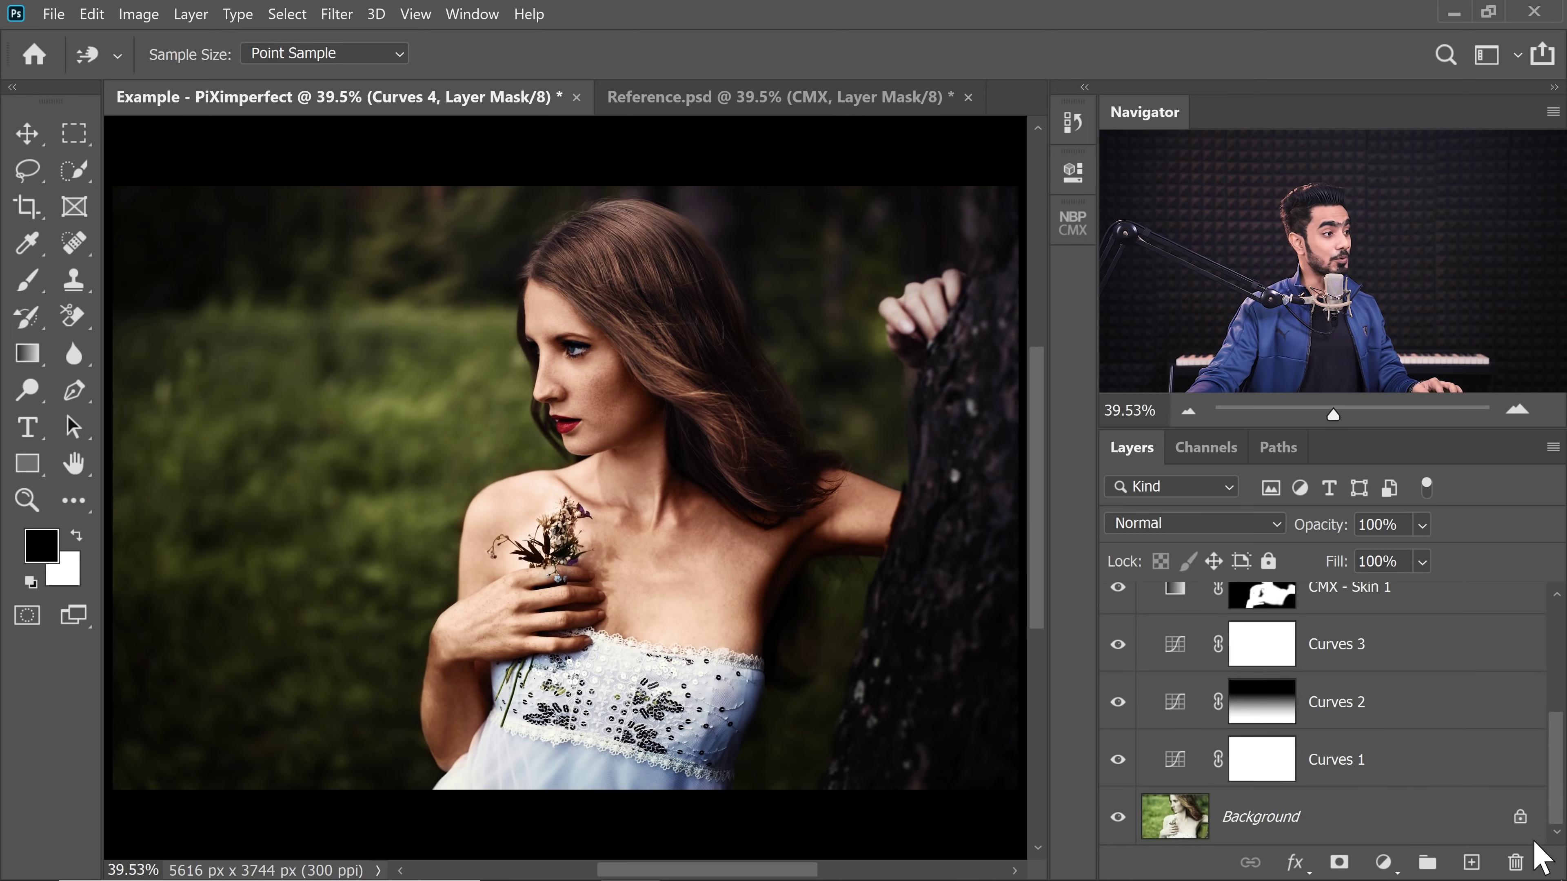
{"action": "left_click", "coordinate": [1117, 818], "text": "alt"}
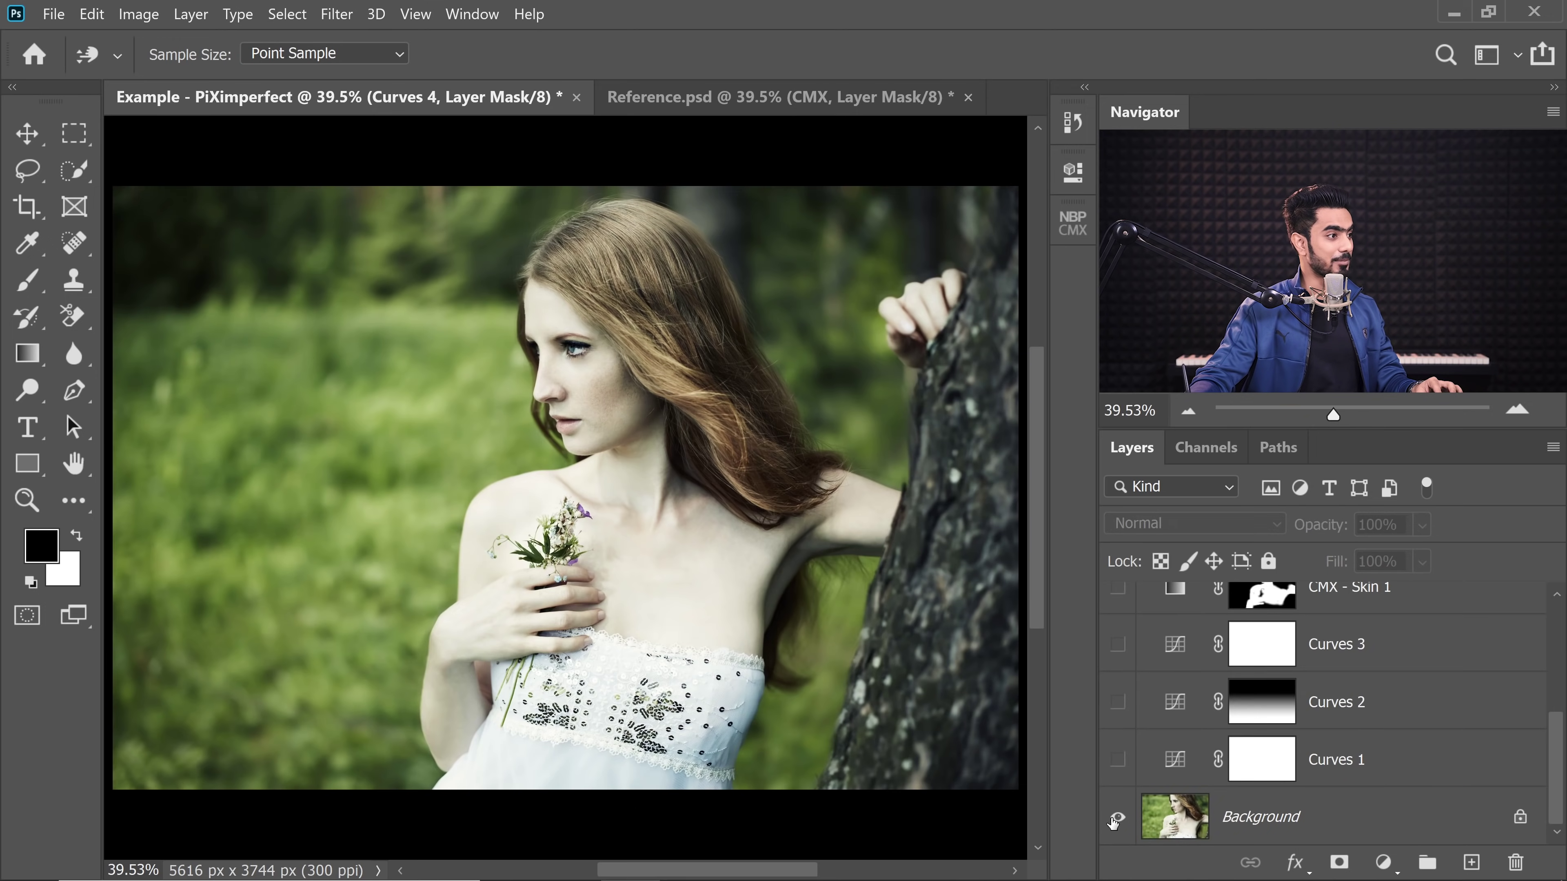
{"action": "left_click", "coordinate": [1116, 819], "text": "alt"}
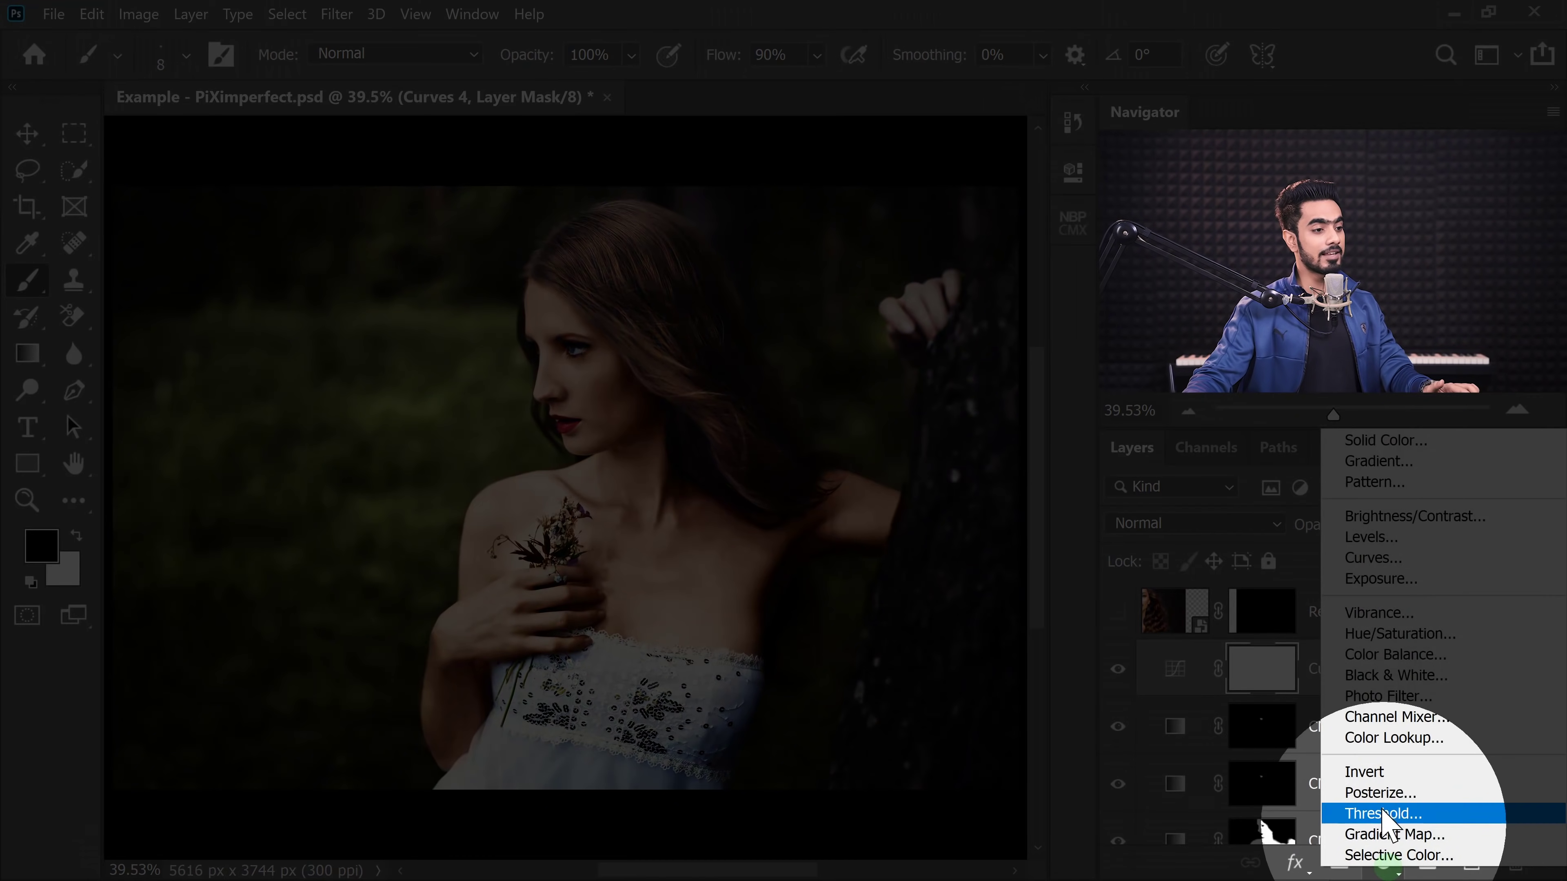
Step: Add a Color Lookup layer using Crisp_Warm.look and set its opacity to 20%
{"action": "left_click", "coordinate": [1391, 740]}
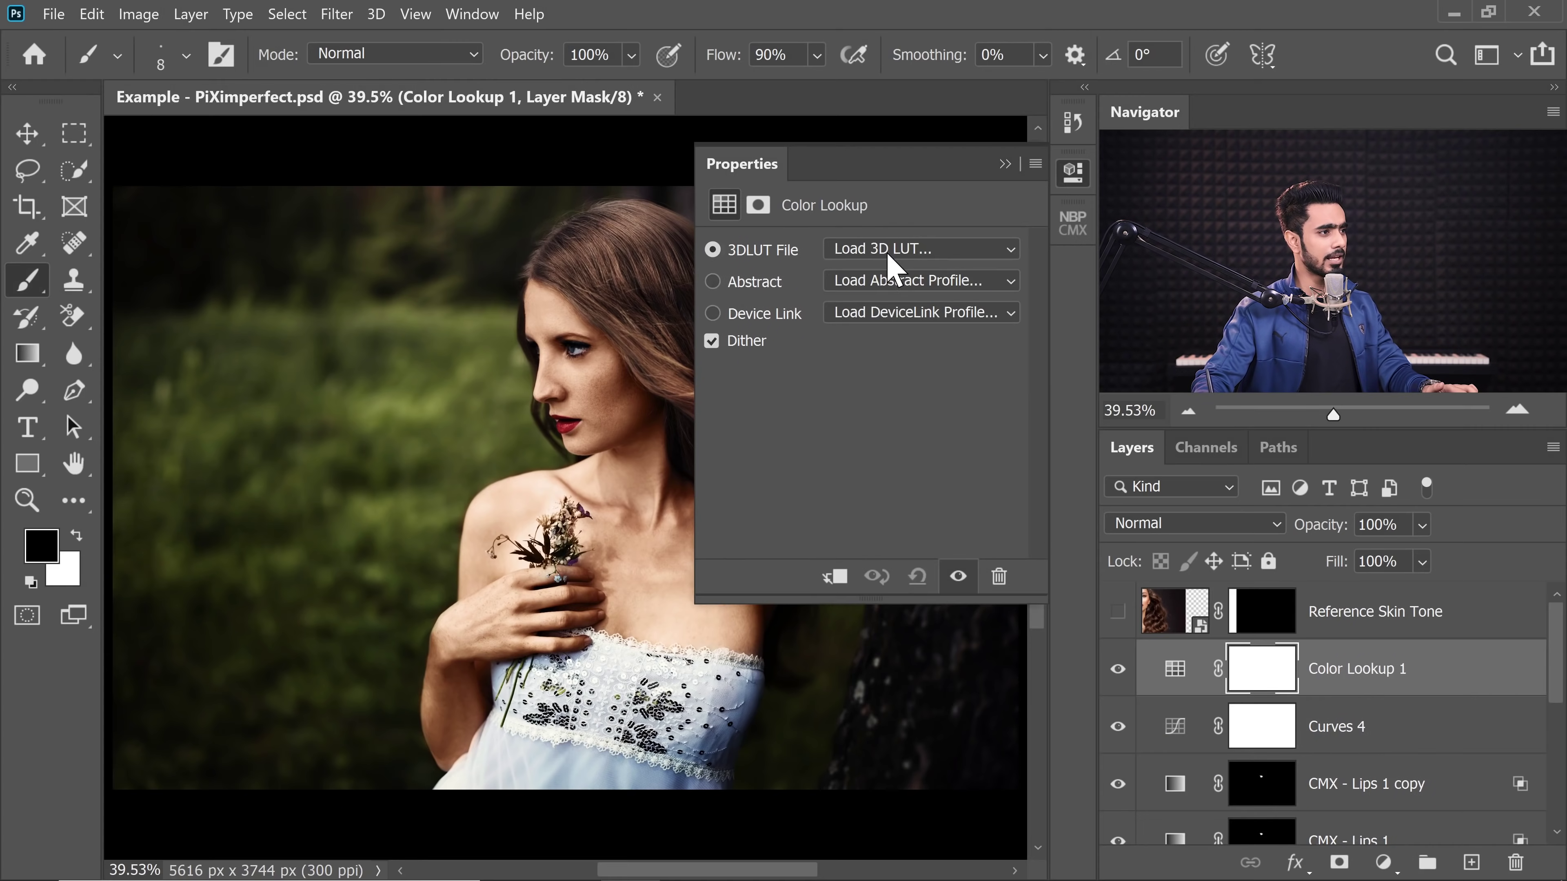
{"action": "left_click", "coordinate": [891, 249]}
{"action": "left_click", "coordinate": [901, 176]}
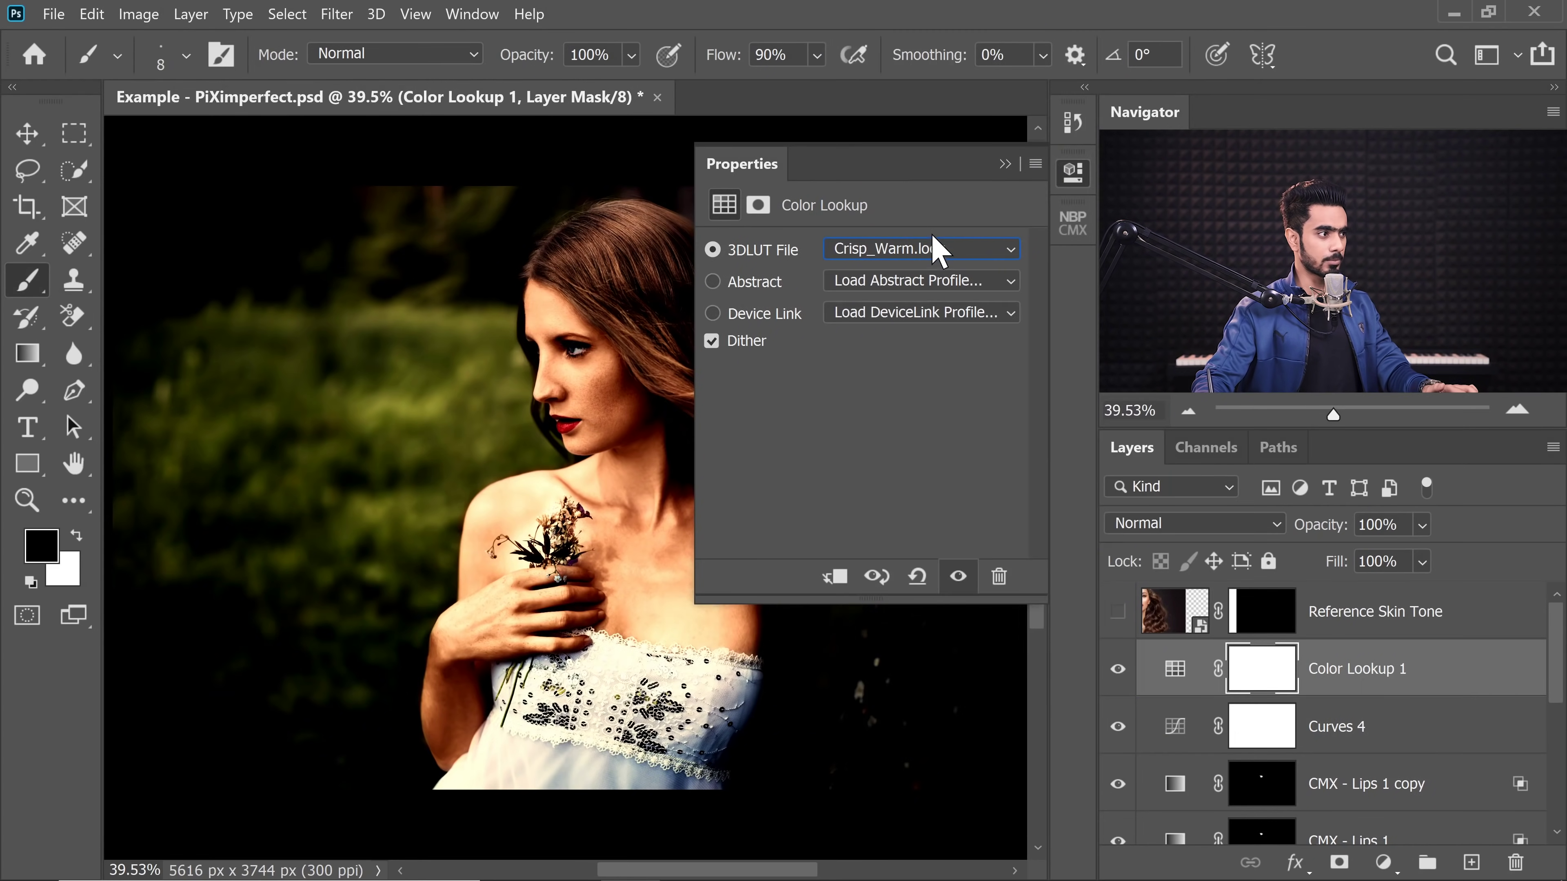
{"action": "left_click", "coordinate": [1005, 165]}
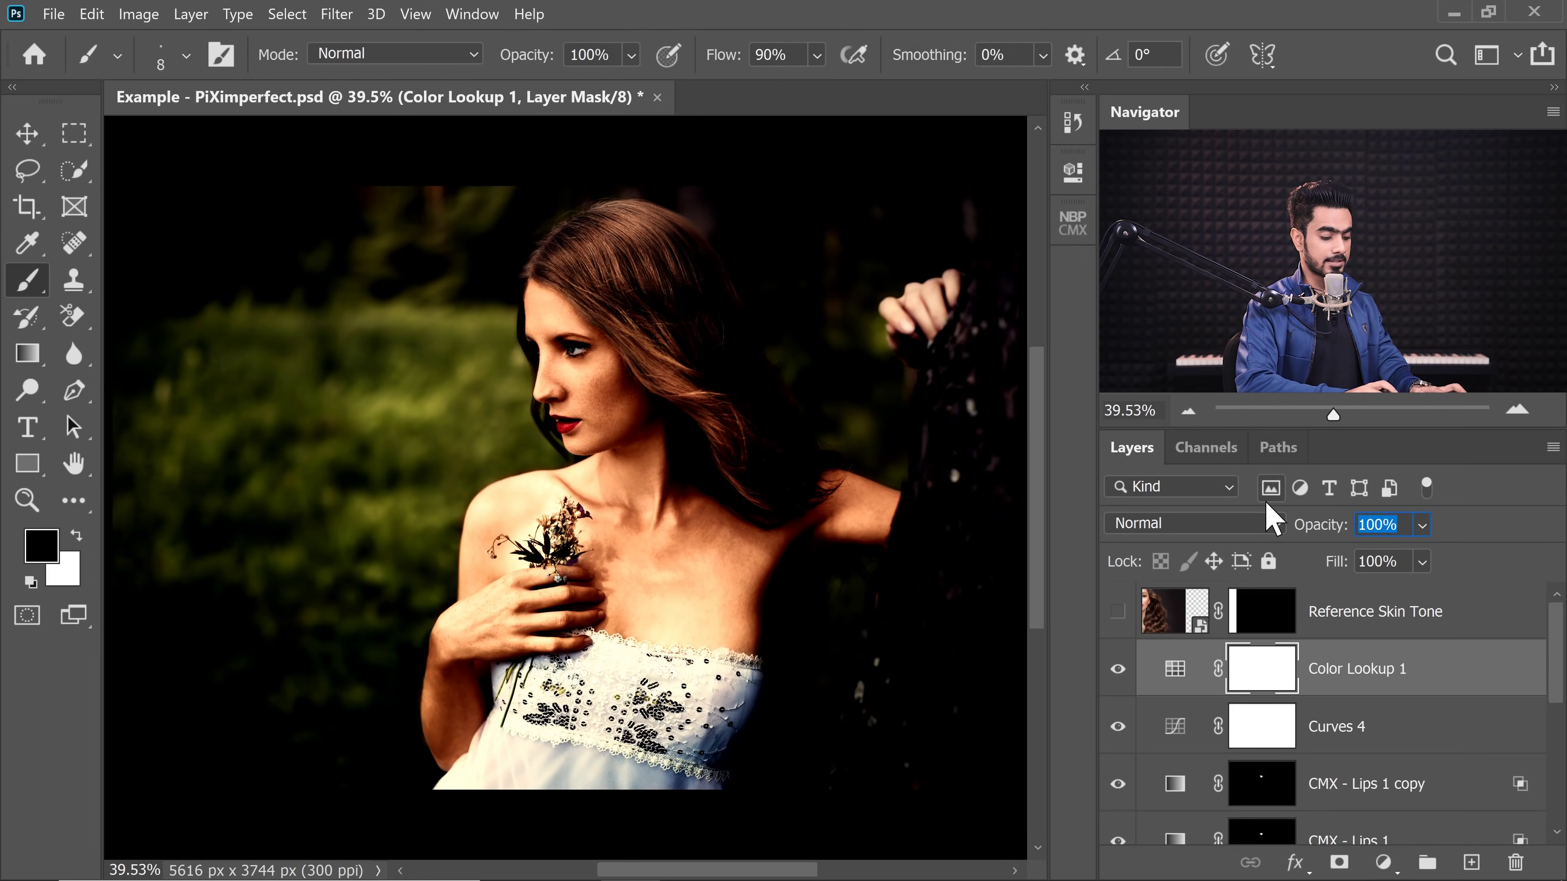
{"action": "type", "text": "20"}
{"action": "key", "text": "Return"}
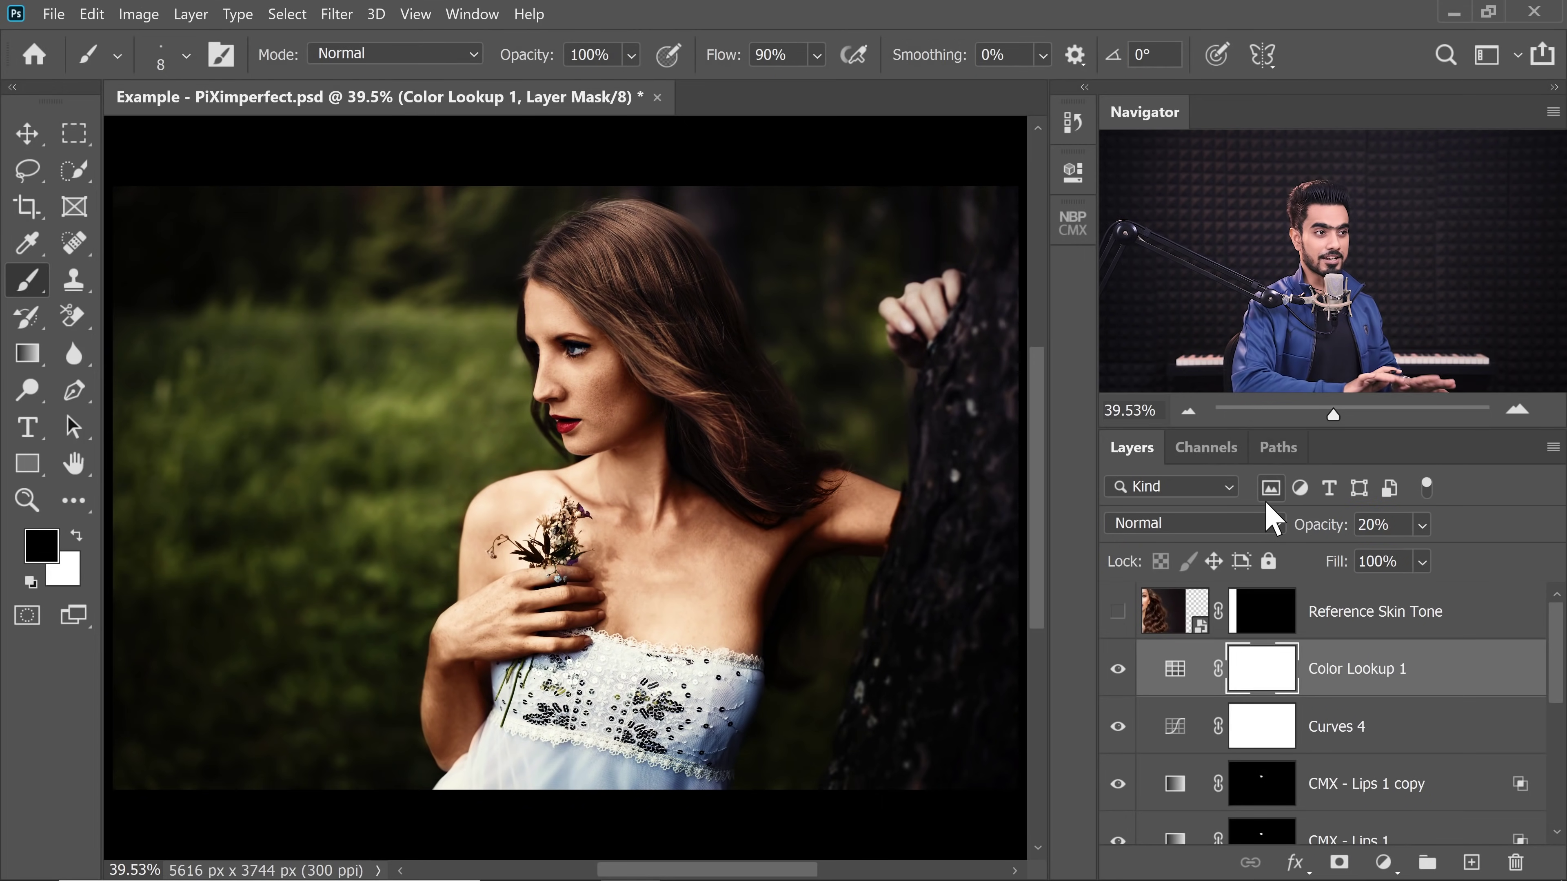
{"action": "left_click_drag", "start_coordinate": [1562, 679], "coordinate": [1556, 796]}
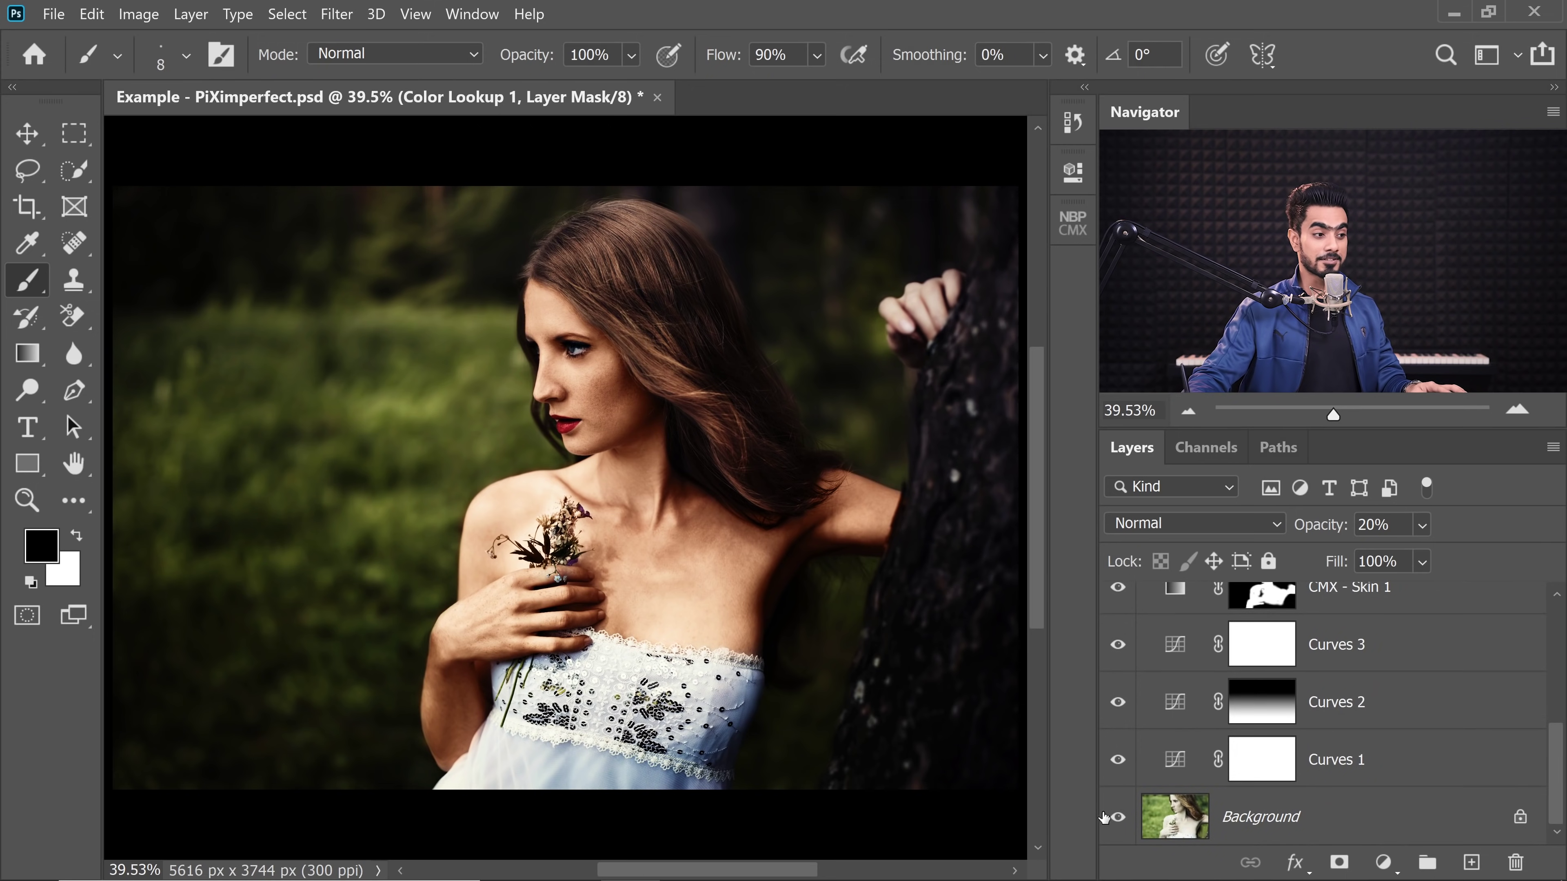
{"action": "left_click", "coordinate": [1118, 818], "text": "alt"}
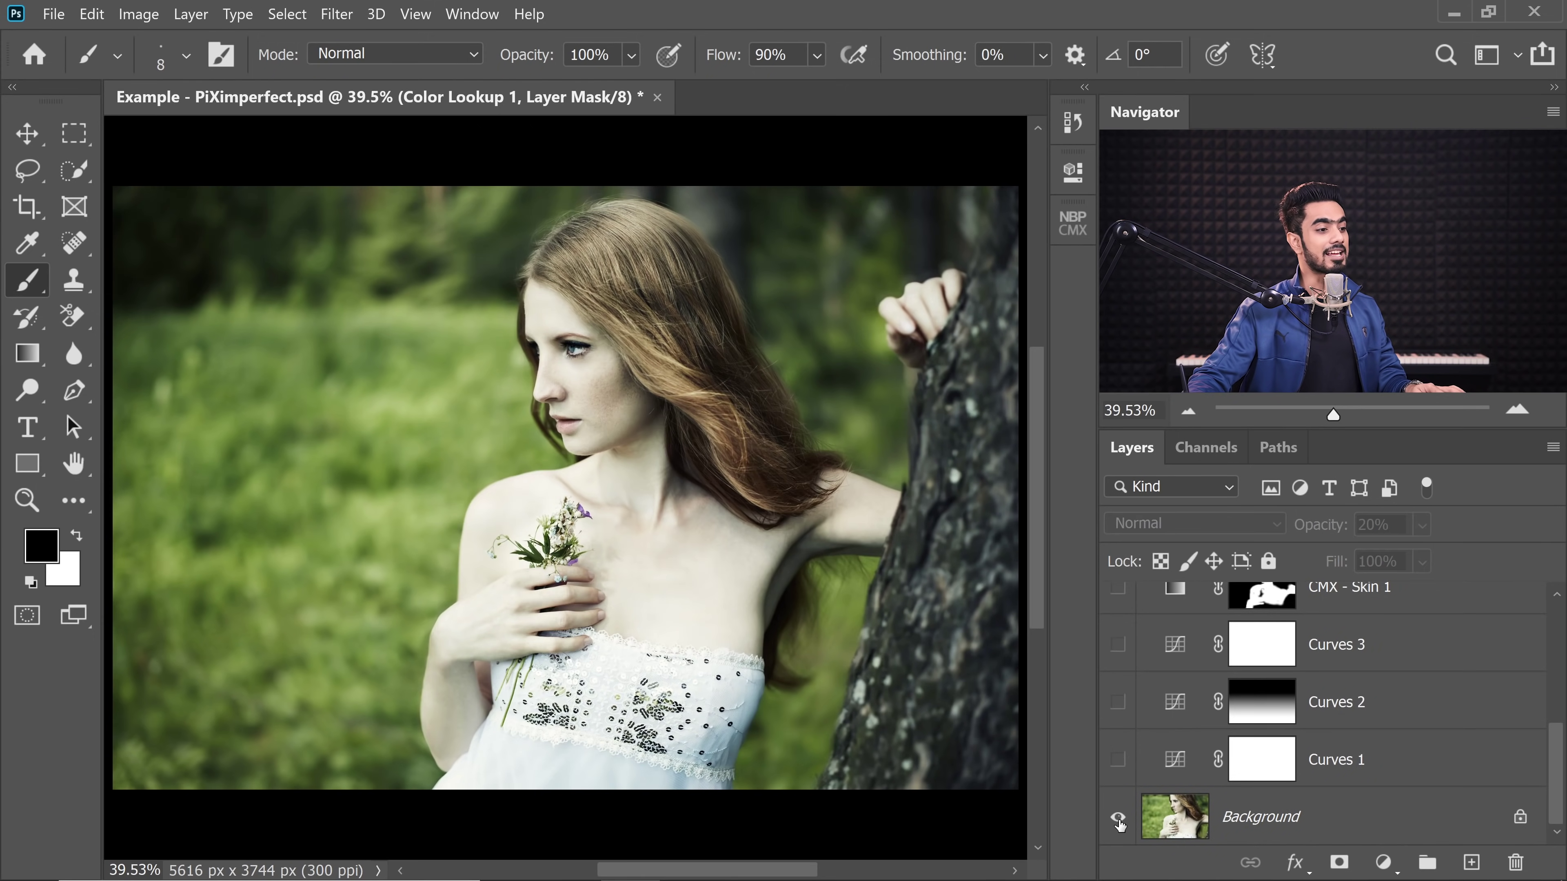
{"action": "left_click", "coordinate": [1117, 819], "text": "alt"}
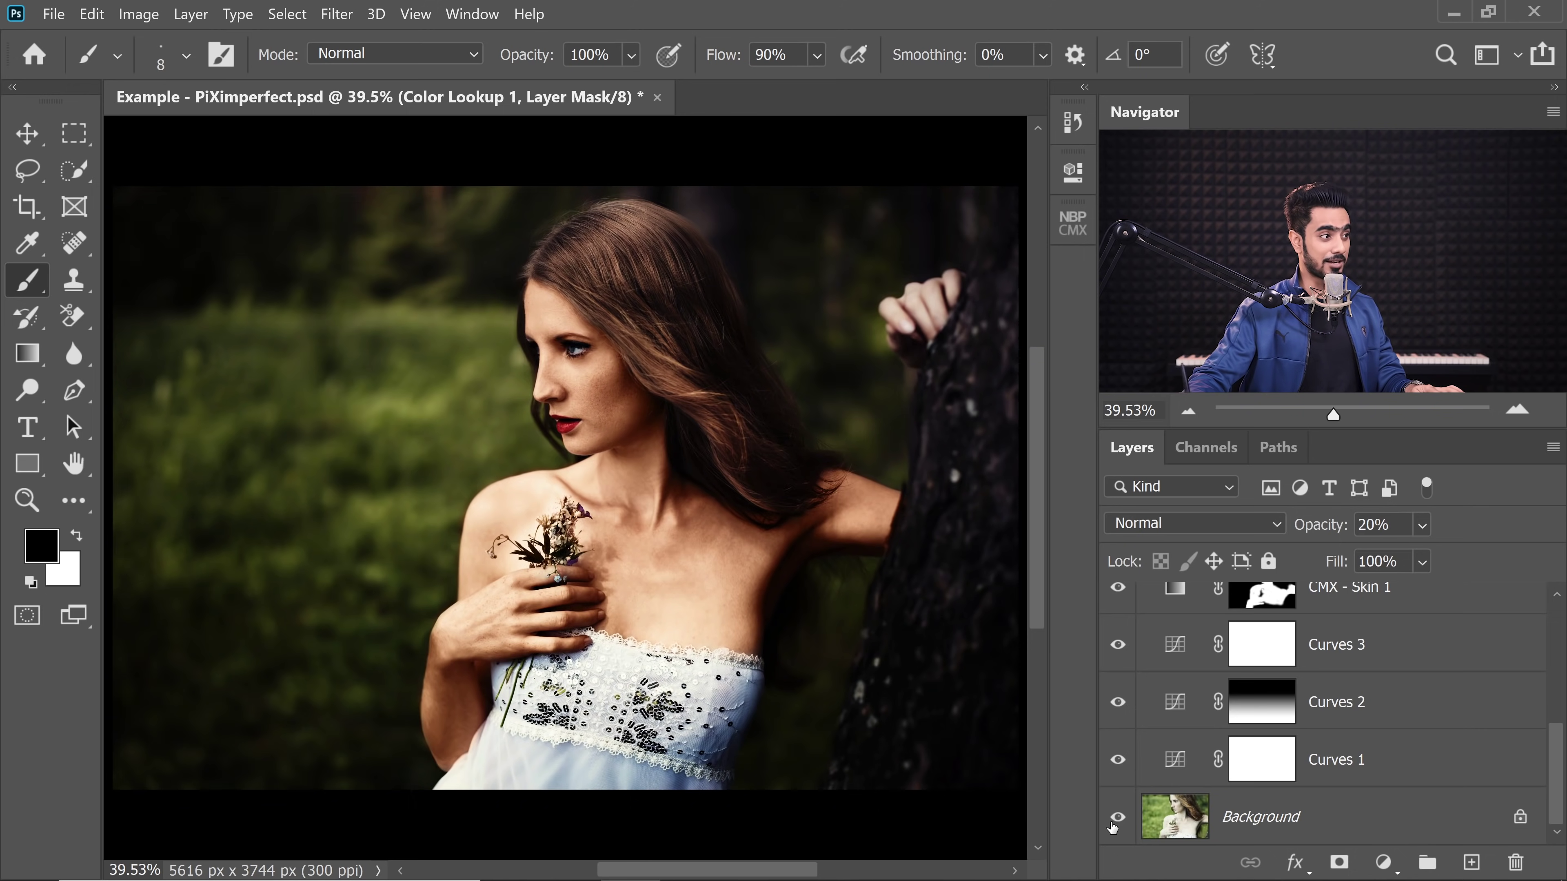